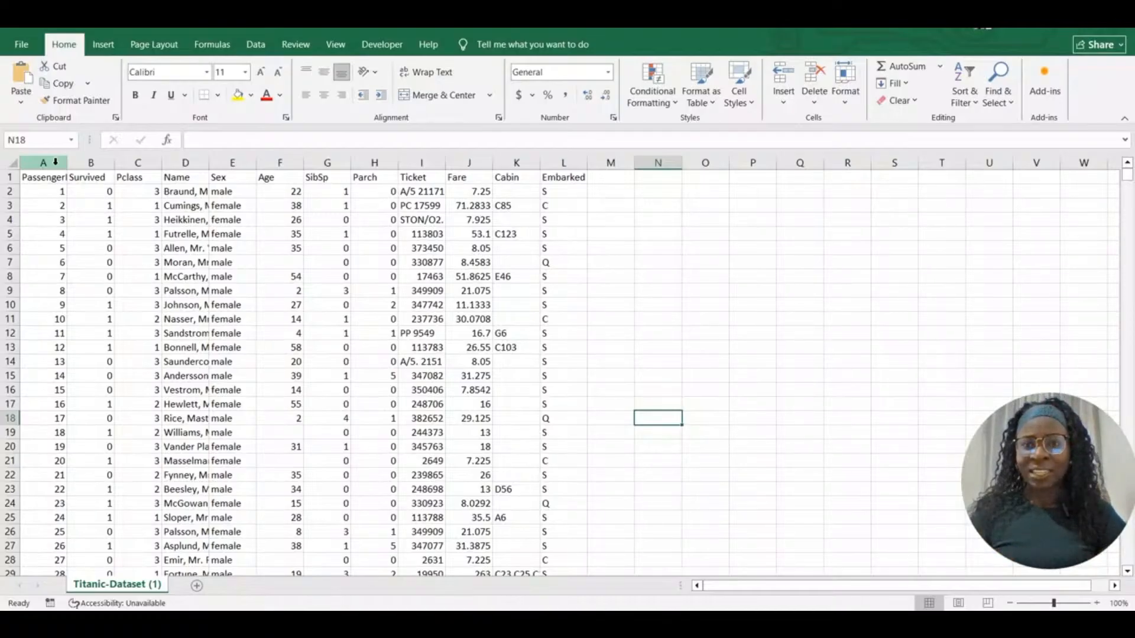
# Highlight duplicate PassengerId values with a conditional formatting duplicate-values rule
pyautogui.click(193, 160)
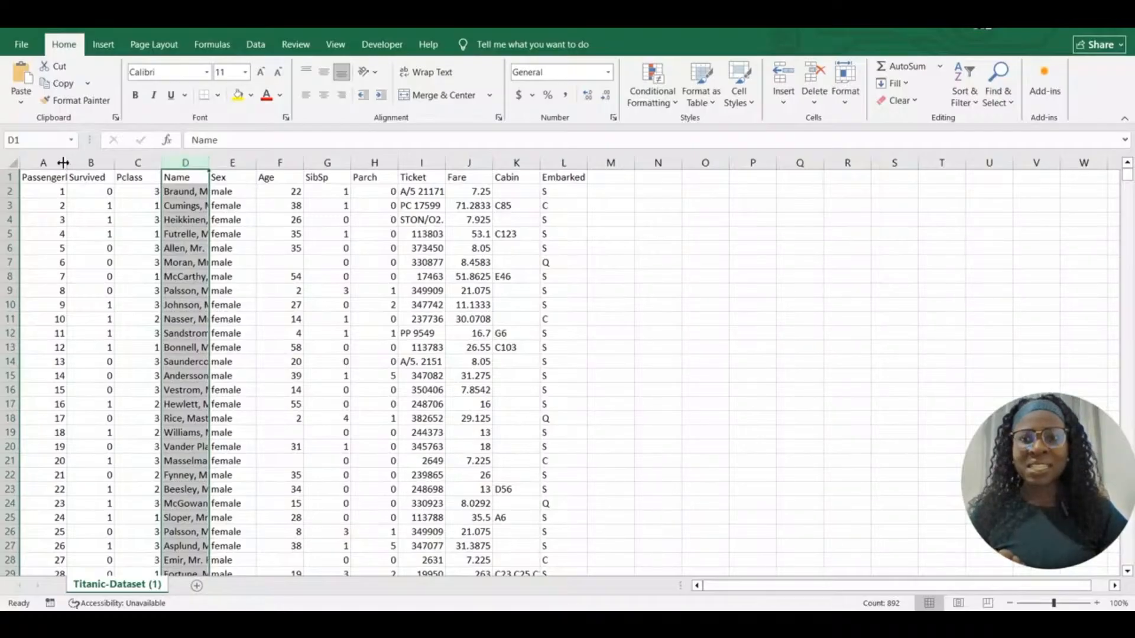
pyautogui.click(45, 161)
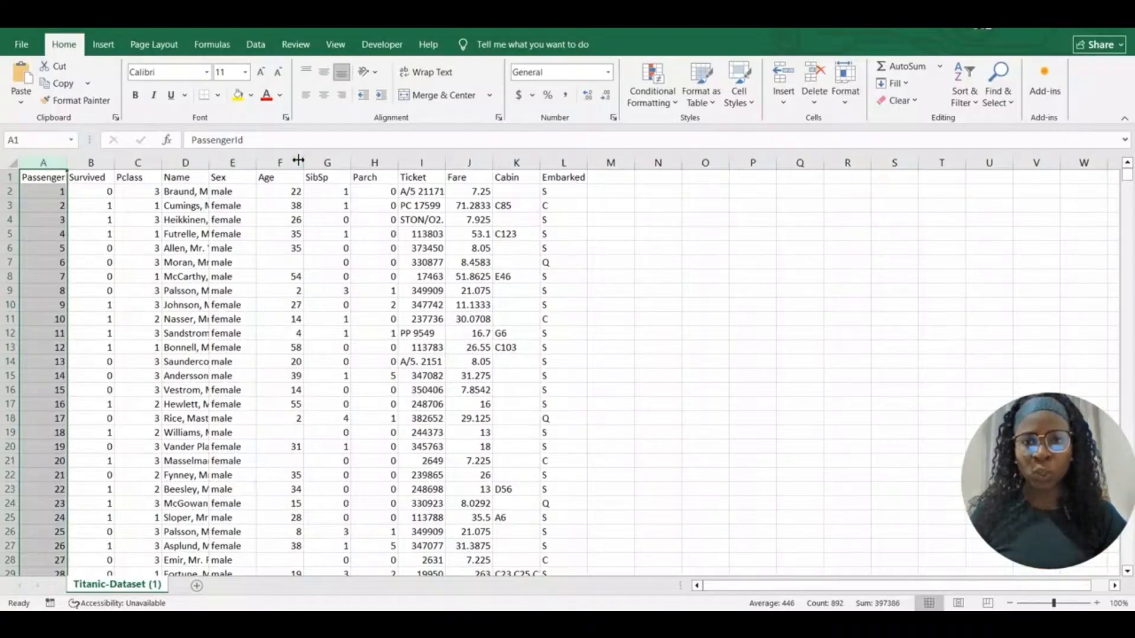
pyautogui.click(423, 163)
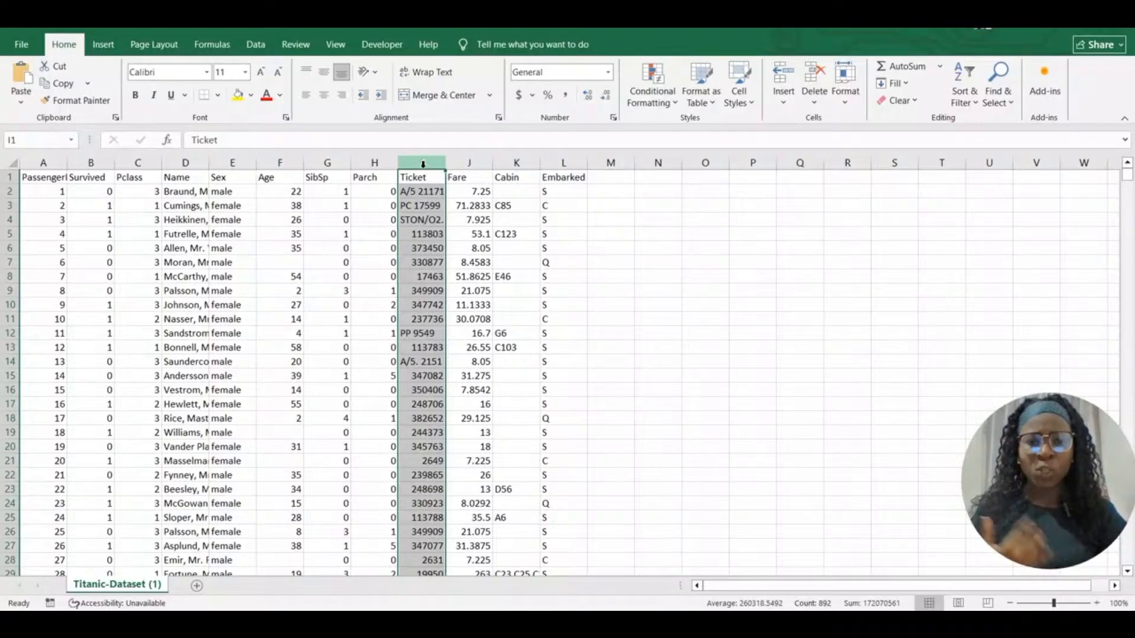
pyautogui.click(517, 162)
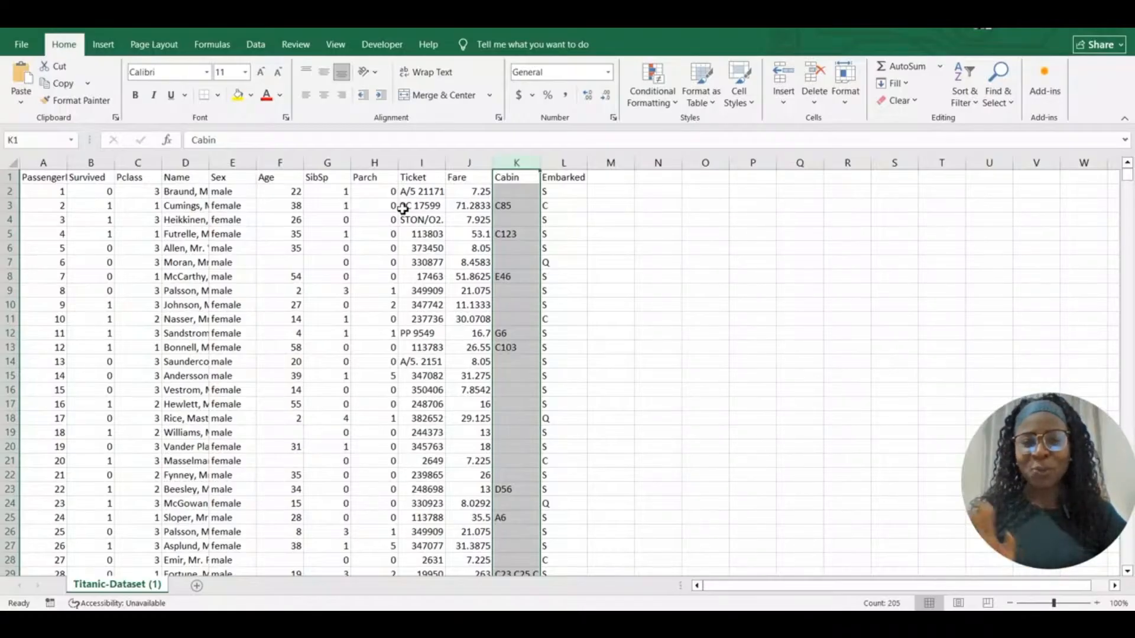
pyautogui.click(55, 163)
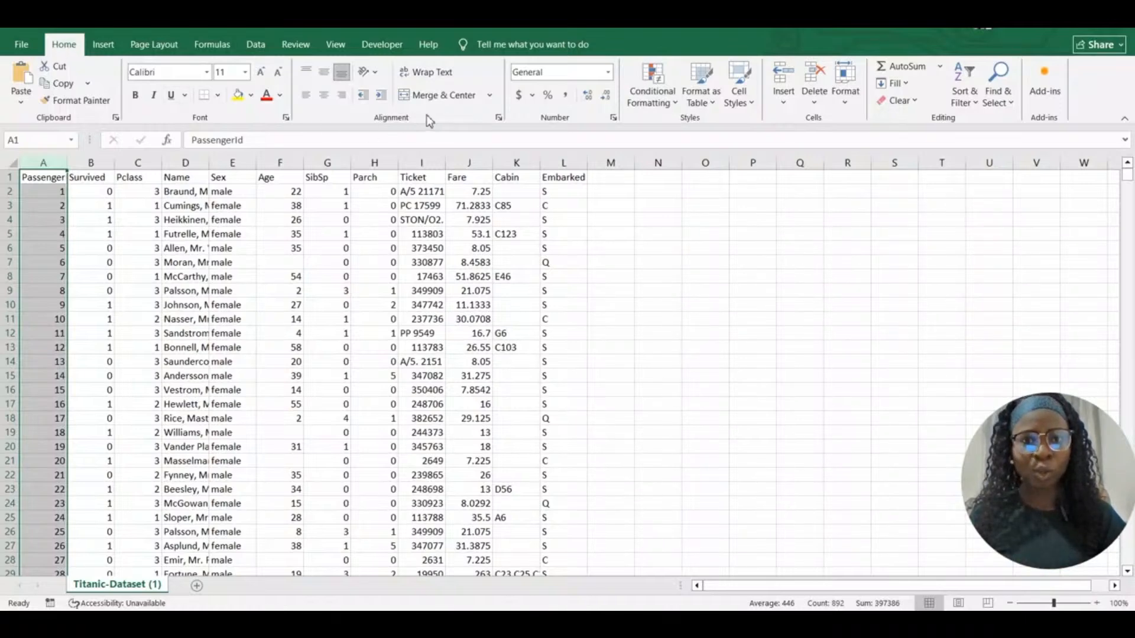
pyautogui.click(674, 105)
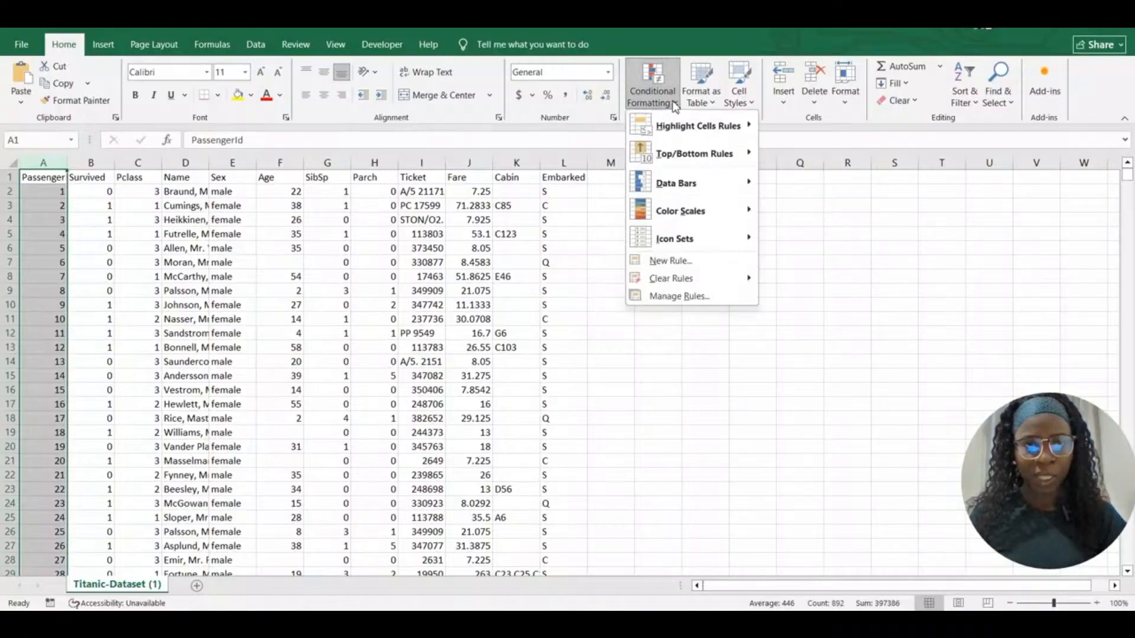
pyautogui.moveTo(674, 123)
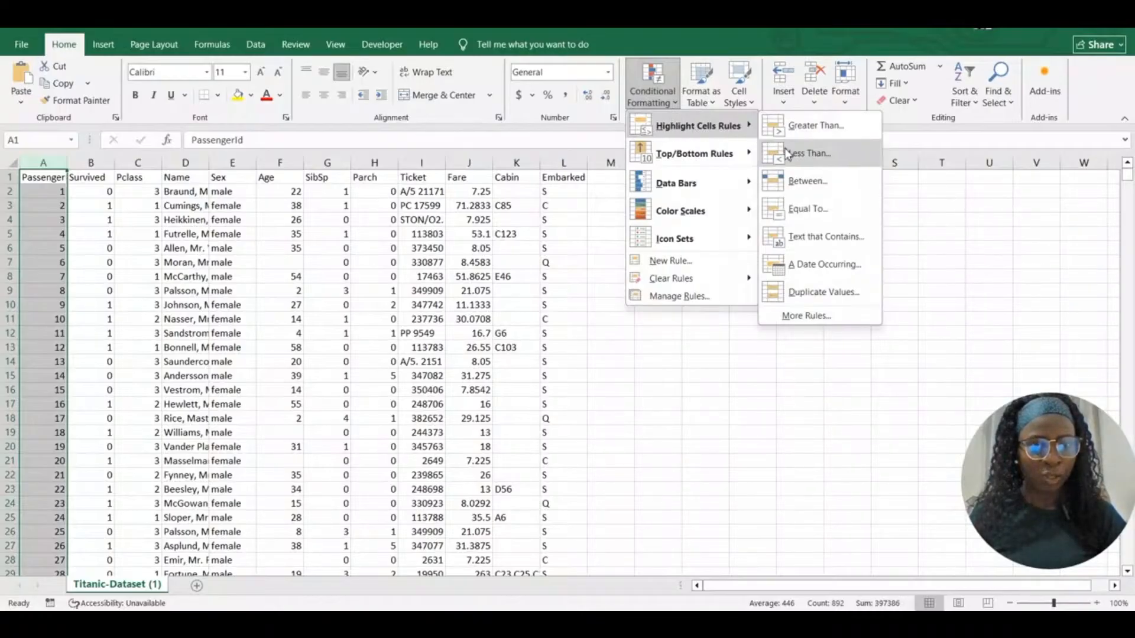
pyautogui.click(819, 302)
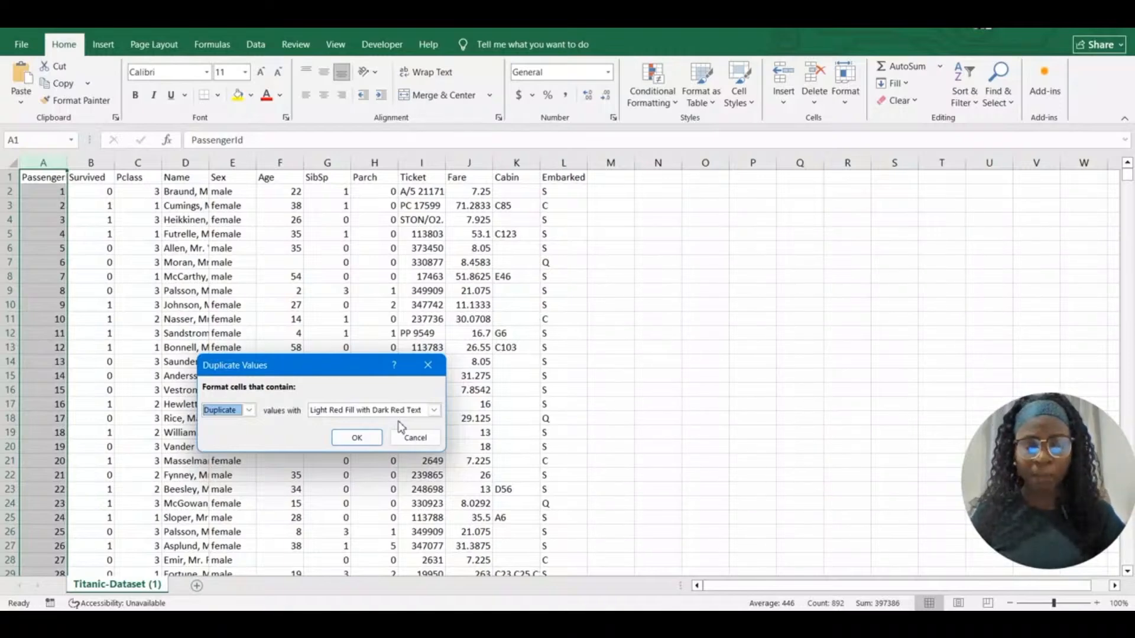
pyautogui.click(357, 438)
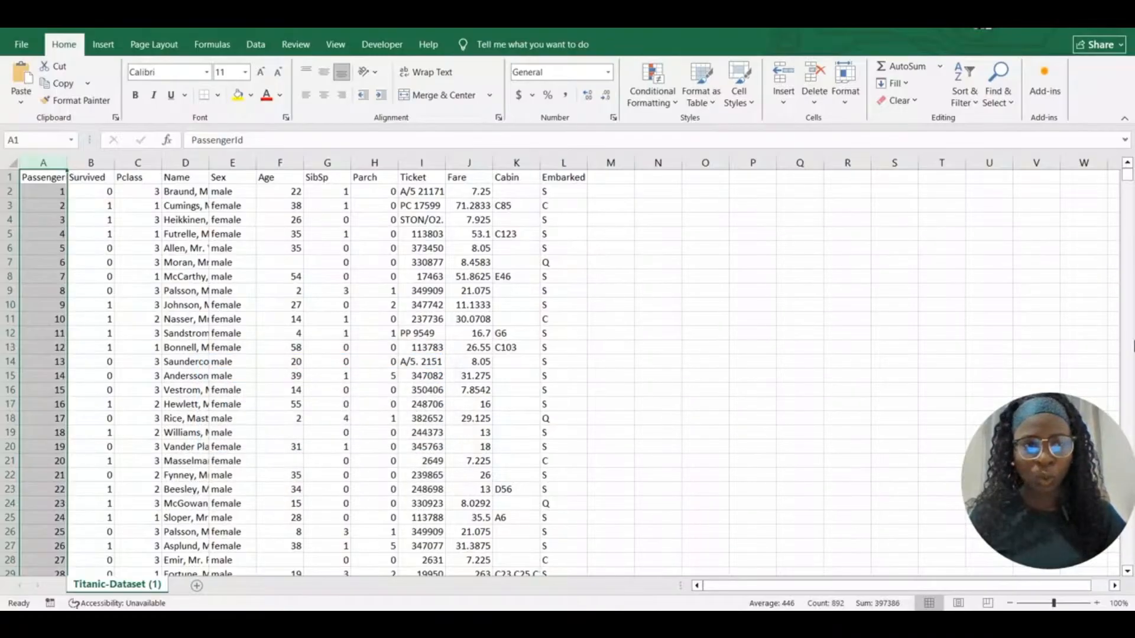
pyautogui.moveTo(1128, 176)
pyautogui.mouseDown()
pyautogui.moveTo(1128, 297)
pyautogui.moveTo(1130, 175)
pyautogui.mouseUp()
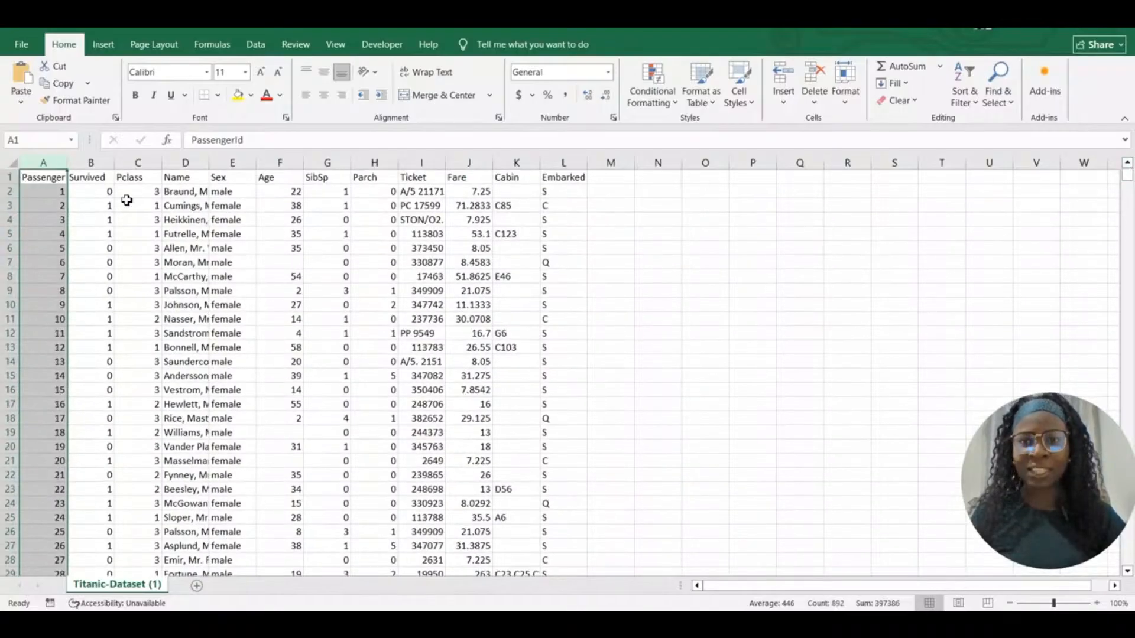
# Run Remove Duplicates on the PassengerId column only; no duplicates are found
pyautogui.click(256, 52)
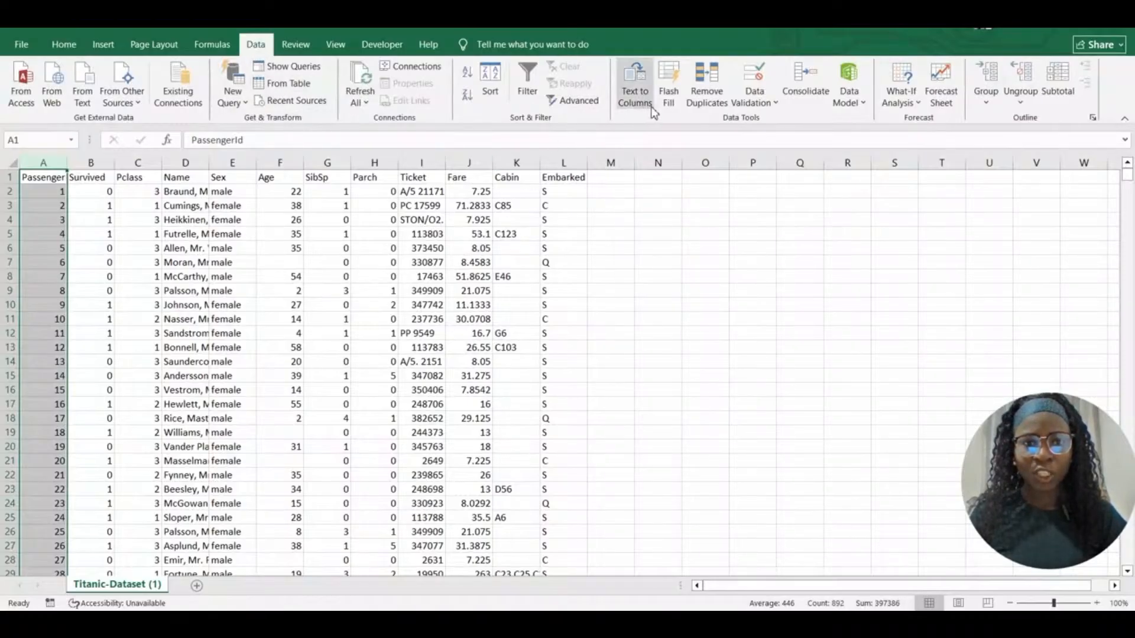
pyautogui.click(702, 84)
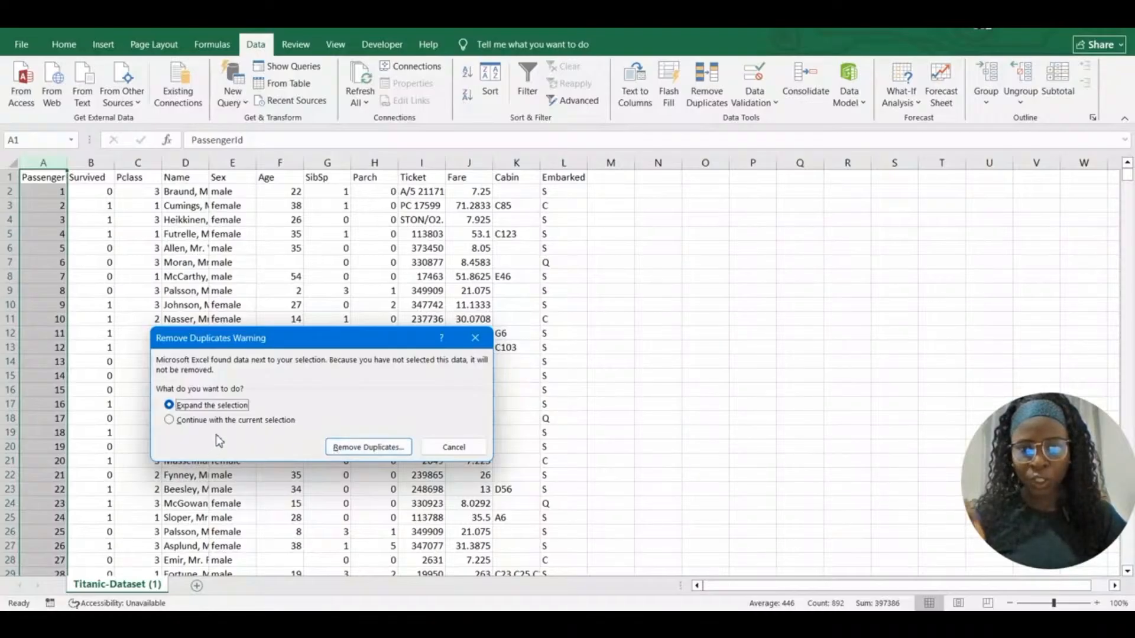
pyautogui.click(170, 420)
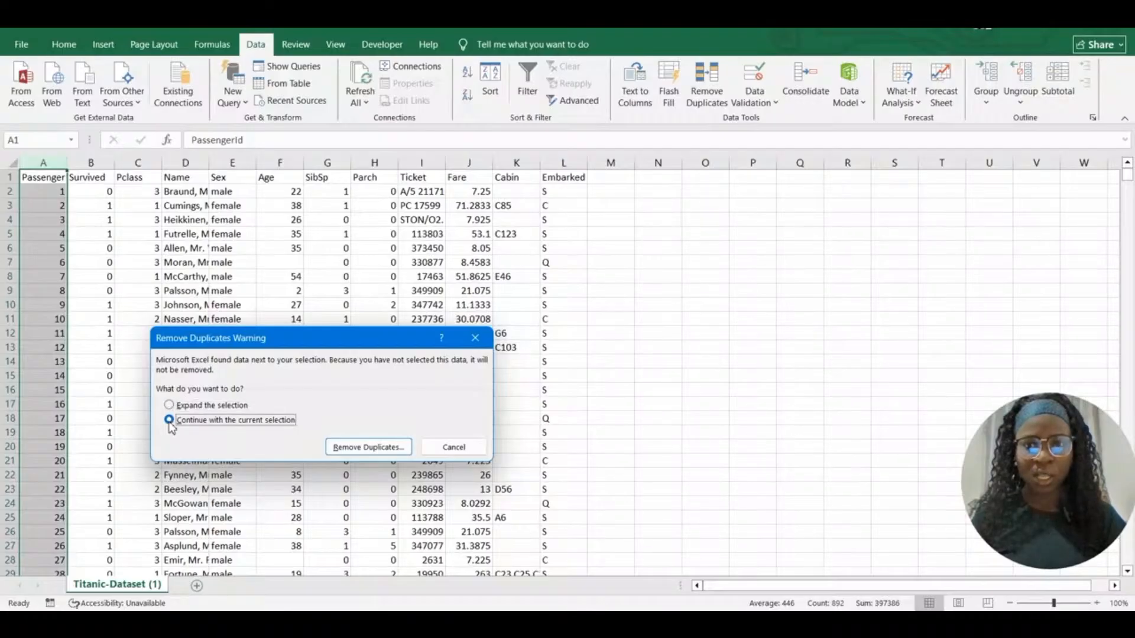
pyautogui.click(360, 452)
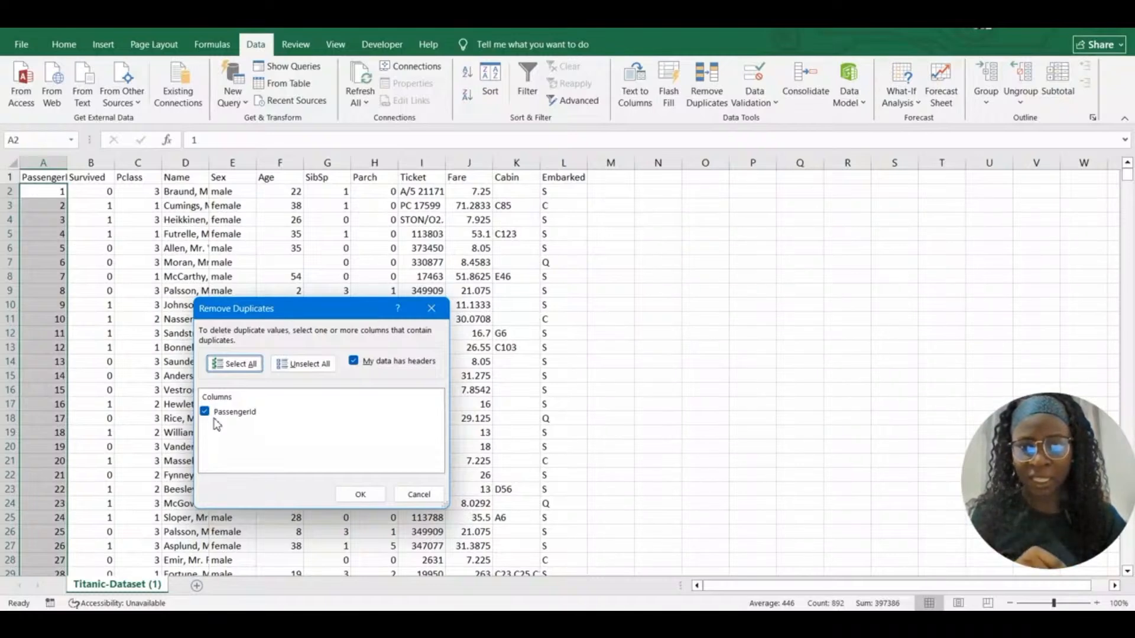
pyautogui.click(362, 496)
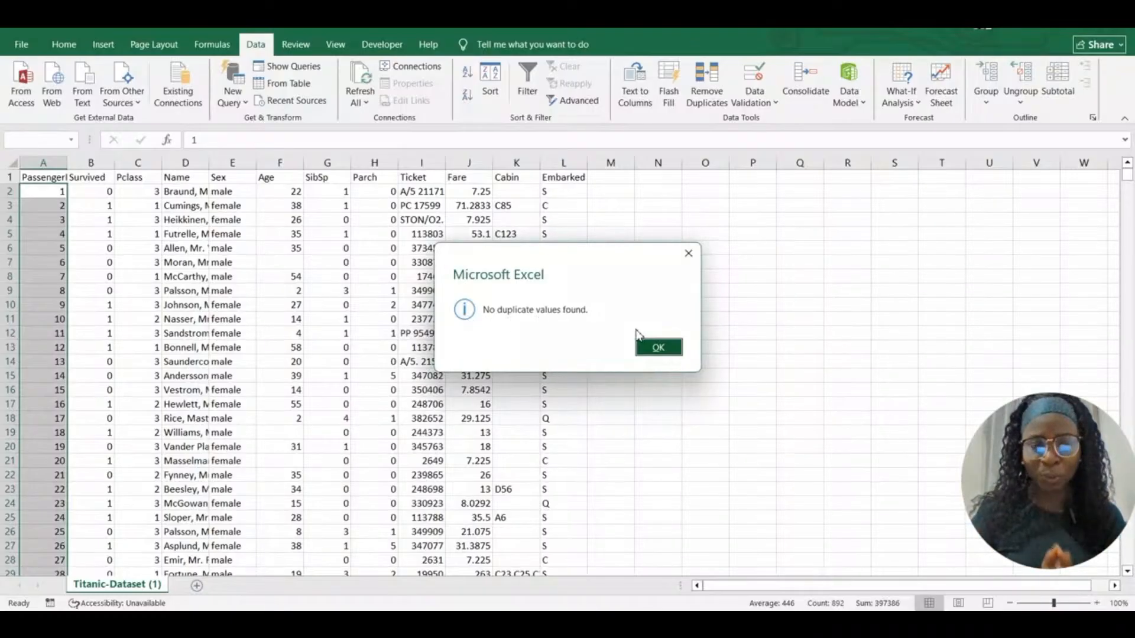
pyautogui.click(660, 348)
pyautogui.click(118, 262)
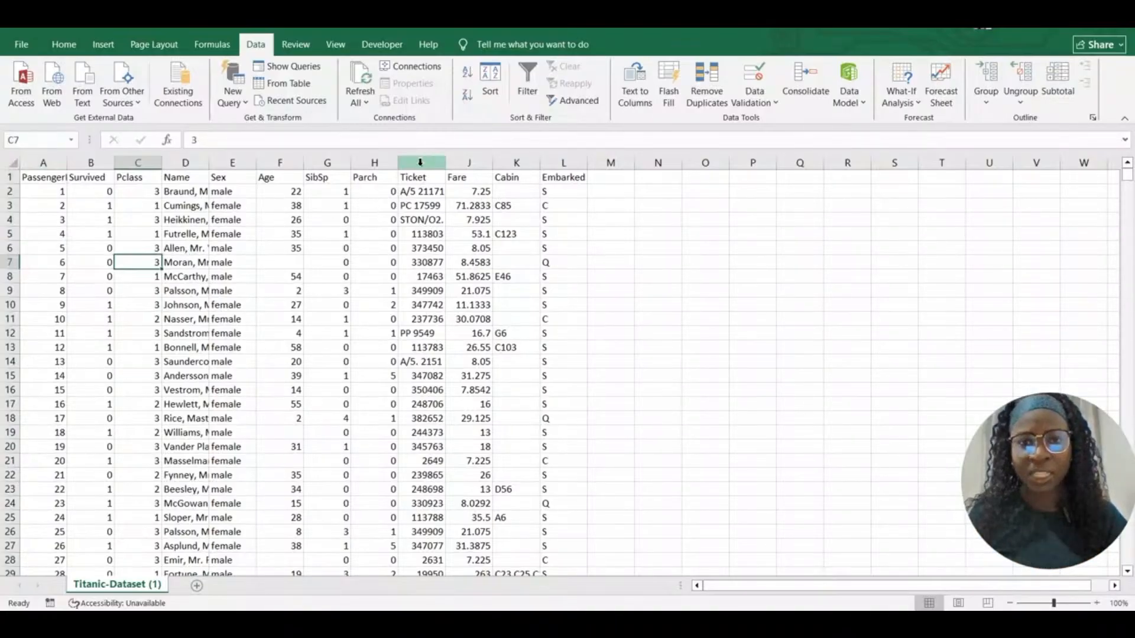
# Delete the Ticket column, then the Cabin column
pyautogui.click(420, 163)
pyautogui.rightClick(420, 166)
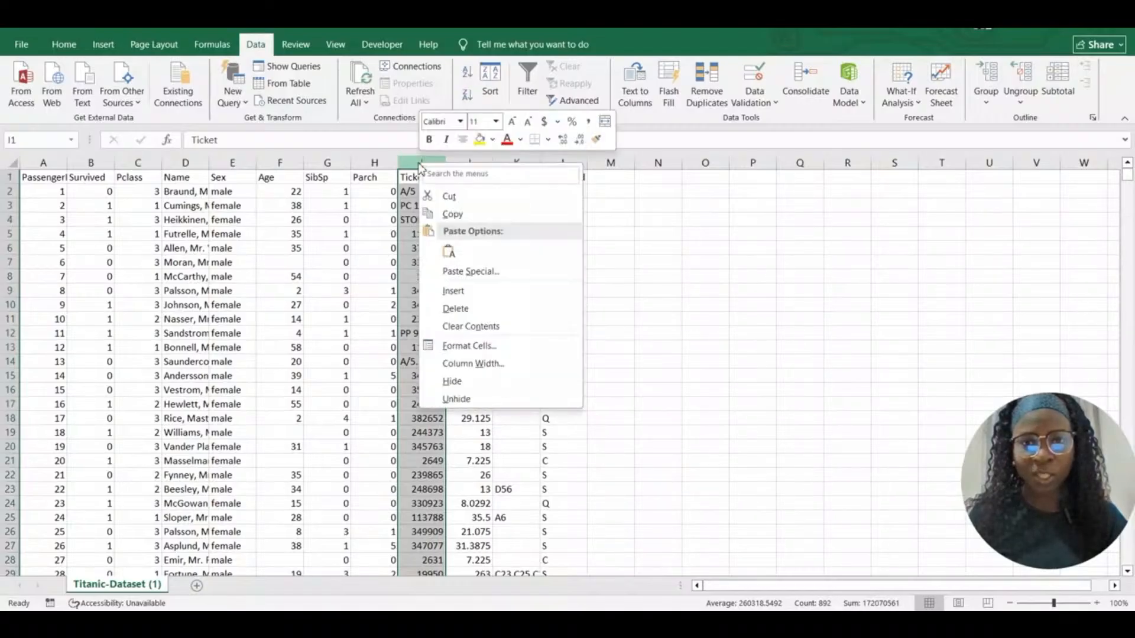
pyautogui.click(469, 309)
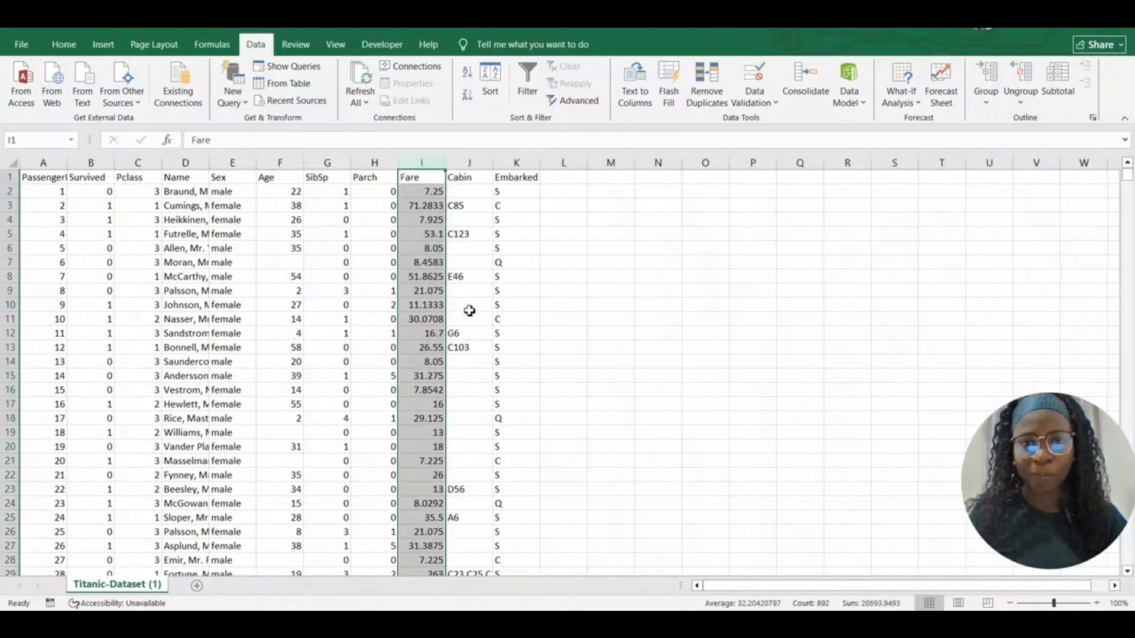
pyautogui.click(472, 164)
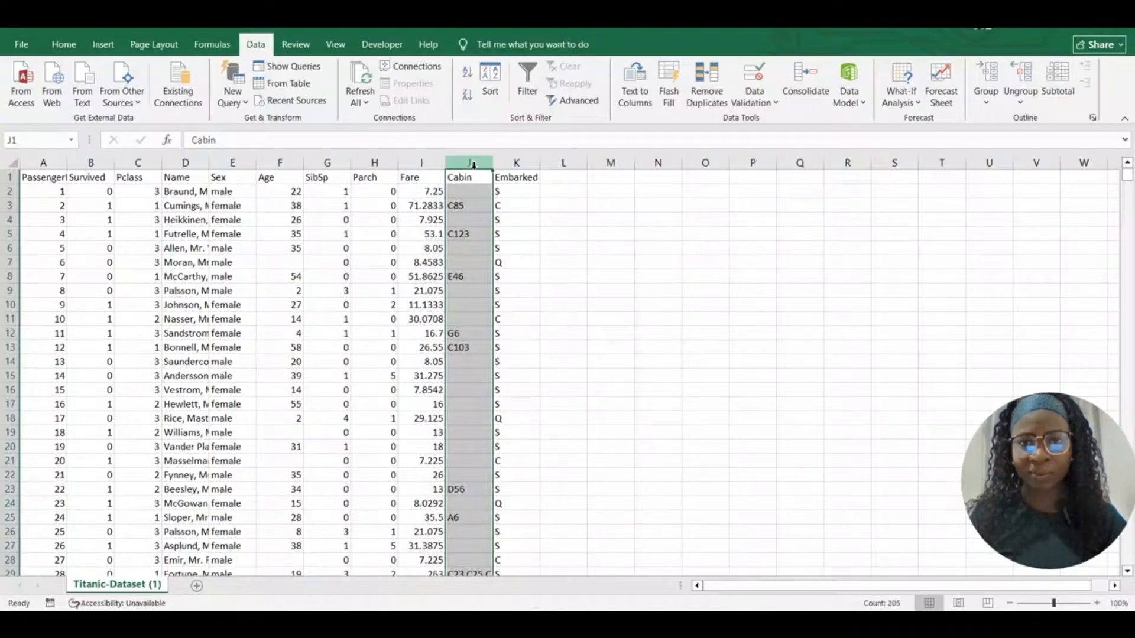
pyautogui.rightClick(473, 165)
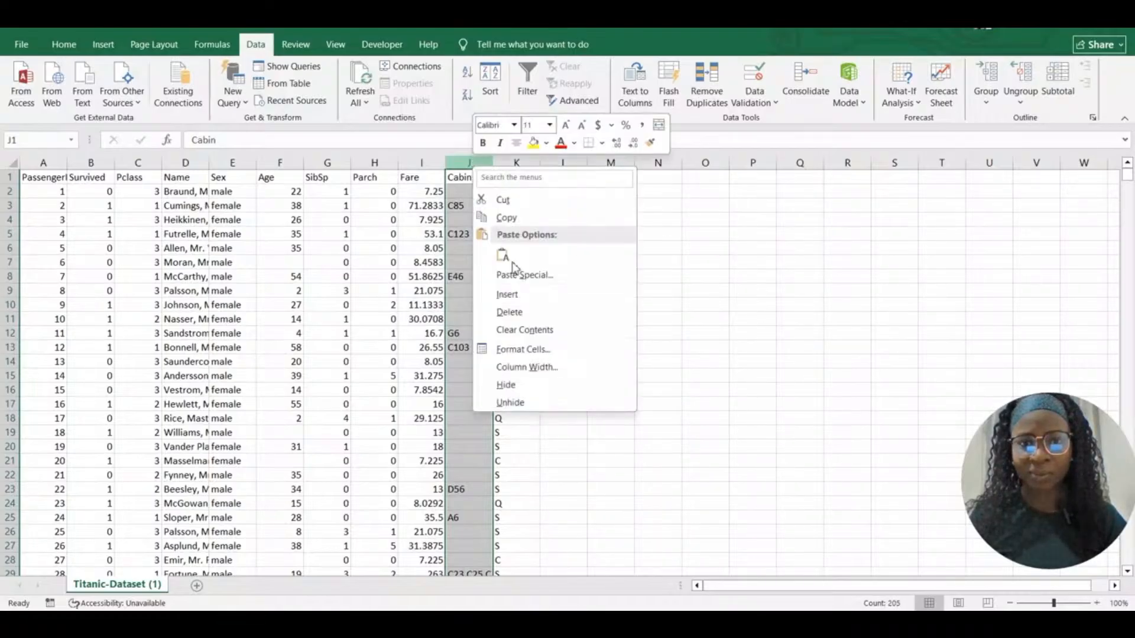
pyautogui.click(509, 314)
pyautogui.click(521, 247)
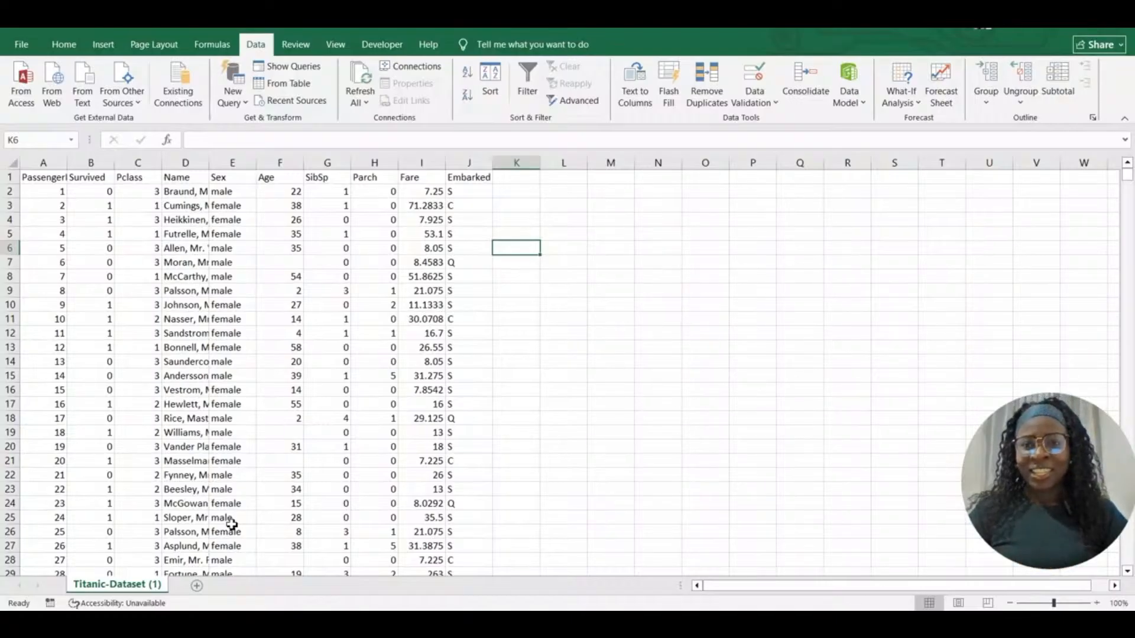
# Delete column A (PassengerId) so Survived becomes the first column
pyautogui.click(48, 162)
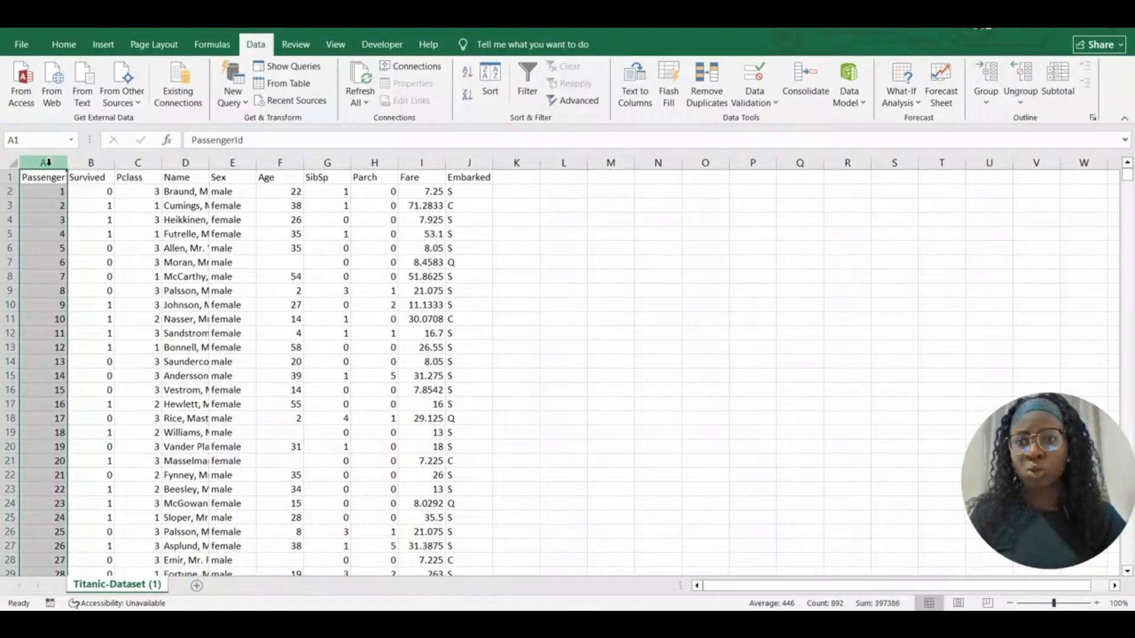
pyautogui.rightClick(48, 161)
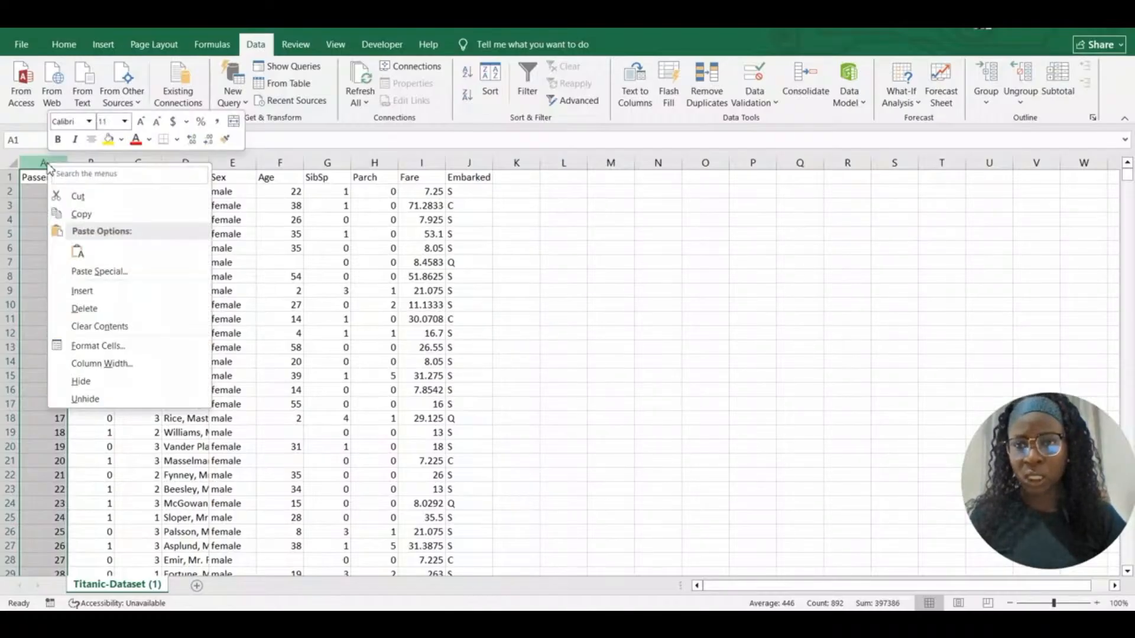
pyautogui.click(101, 307)
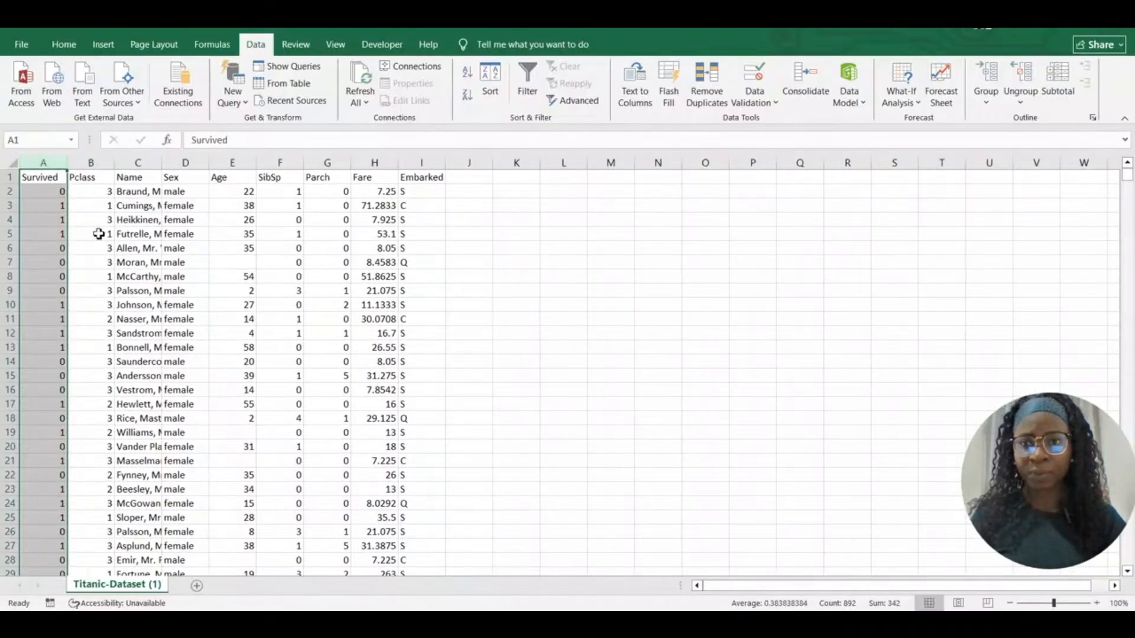
pyautogui.click(98, 234)
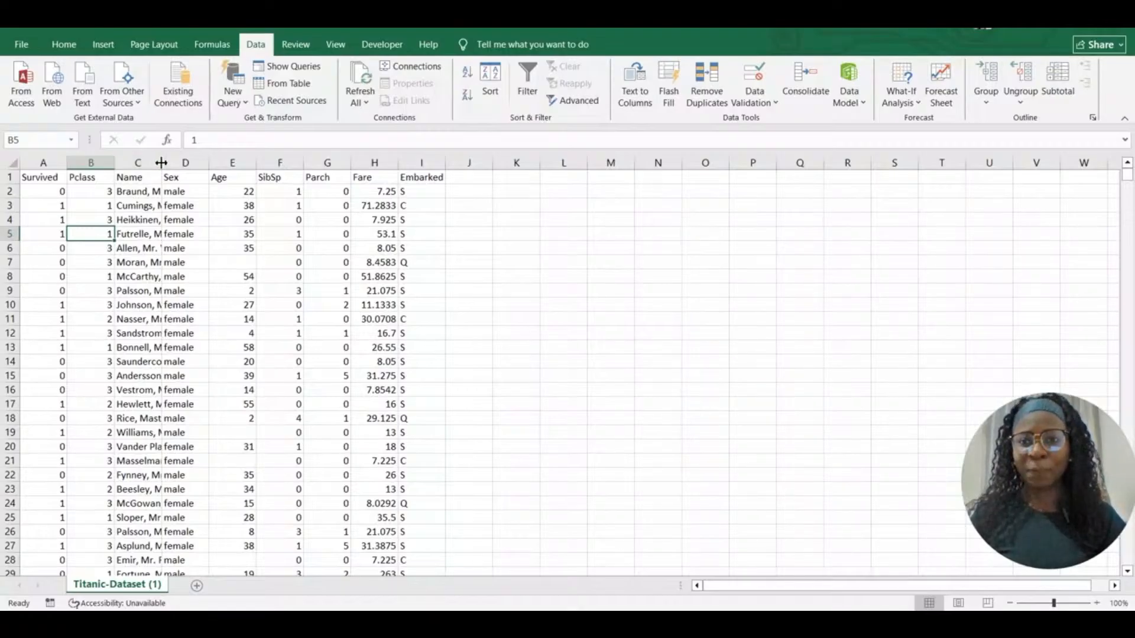
pyautogui.click(141, 190)
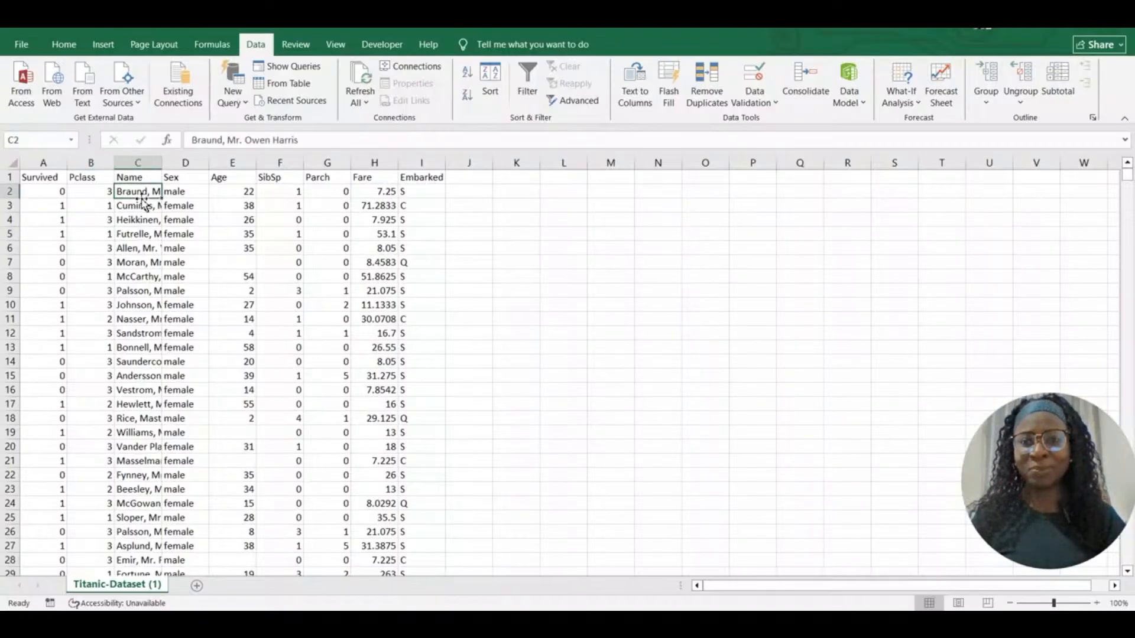
pyautogui.click(136, 219)
pyautogui.click(131, 248)
pyautogui.click(131, 264)
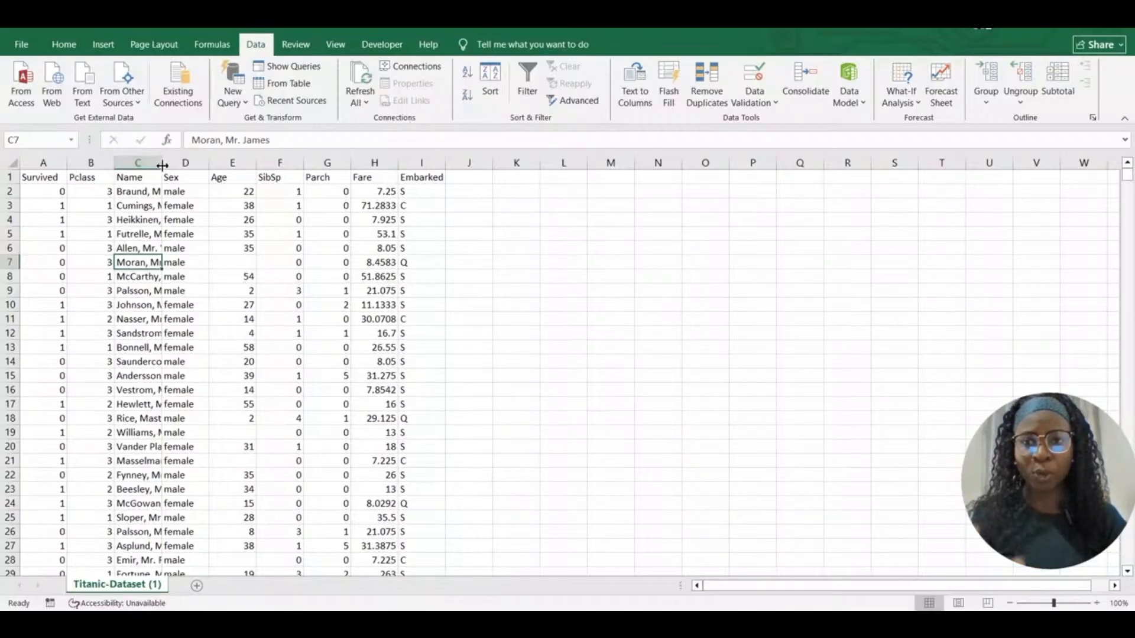
pyautogui.moveTo(161, 165); pyautogui.dragTo(361, 169)
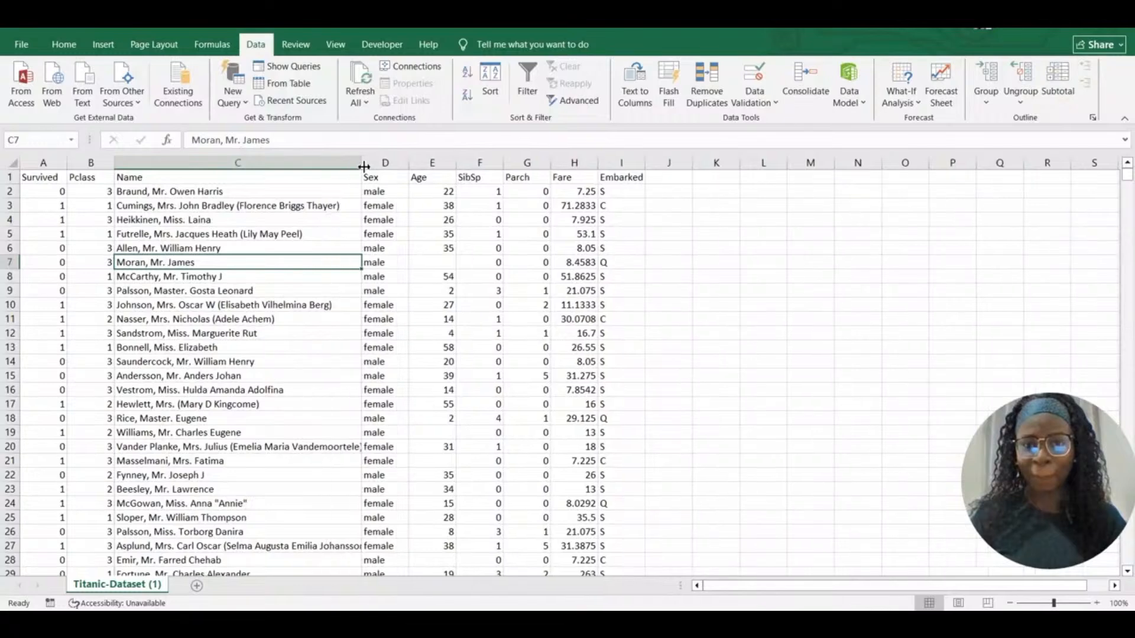
pyautogui.click(156, 191)
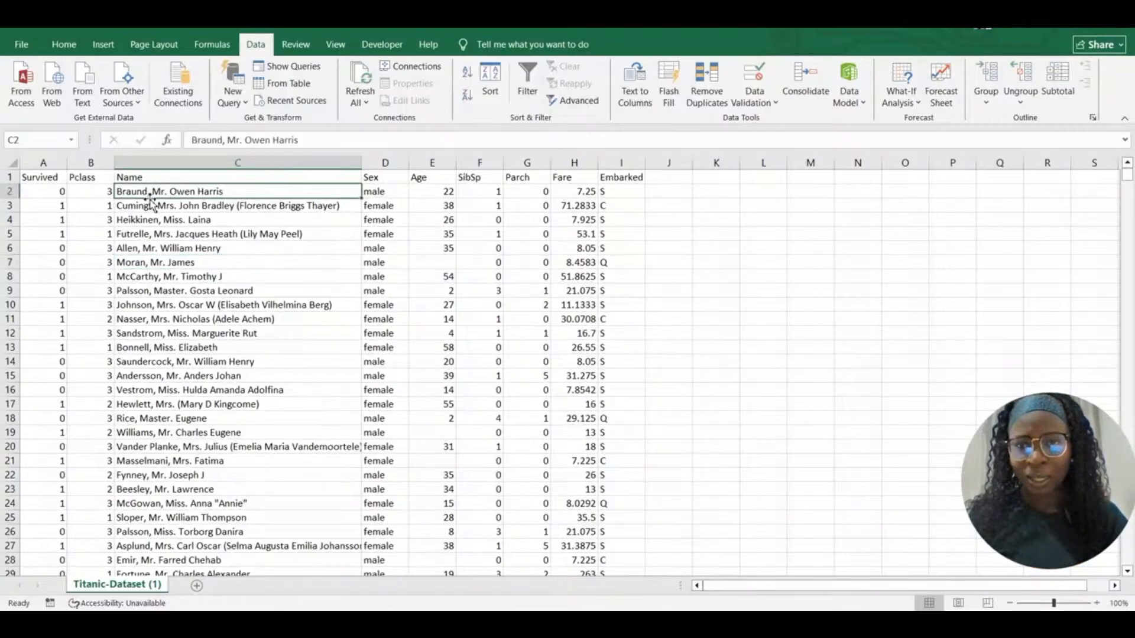
pyautogui.click(188, 209)
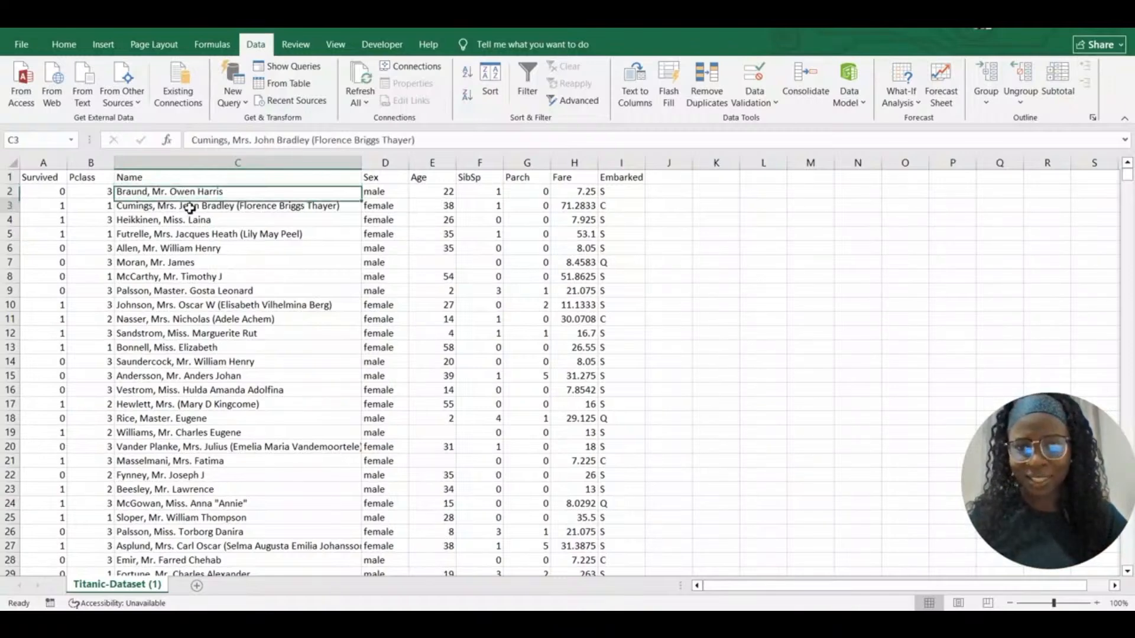
pyautogui.click(218, 266)
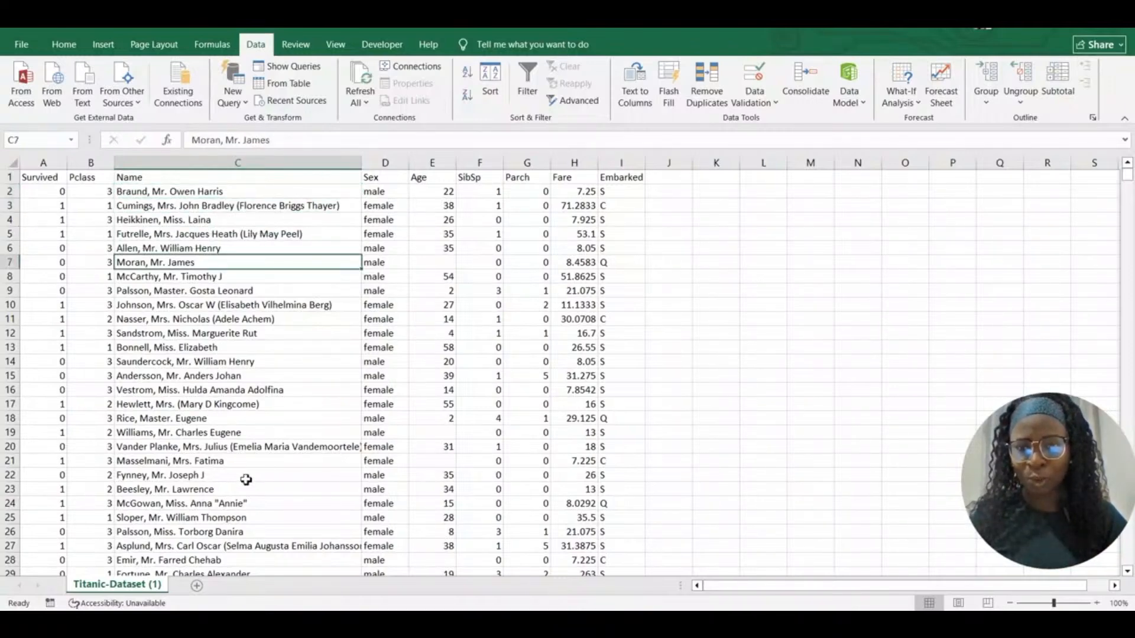
pyautogui.click(253, 504)
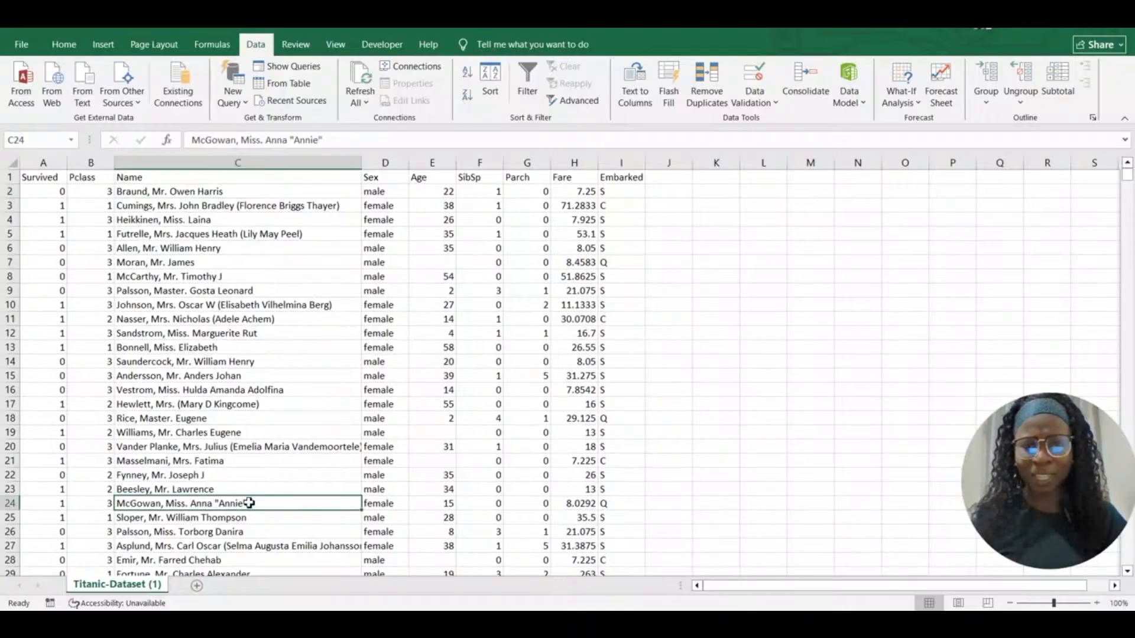
pyautogui.click(199, 431)
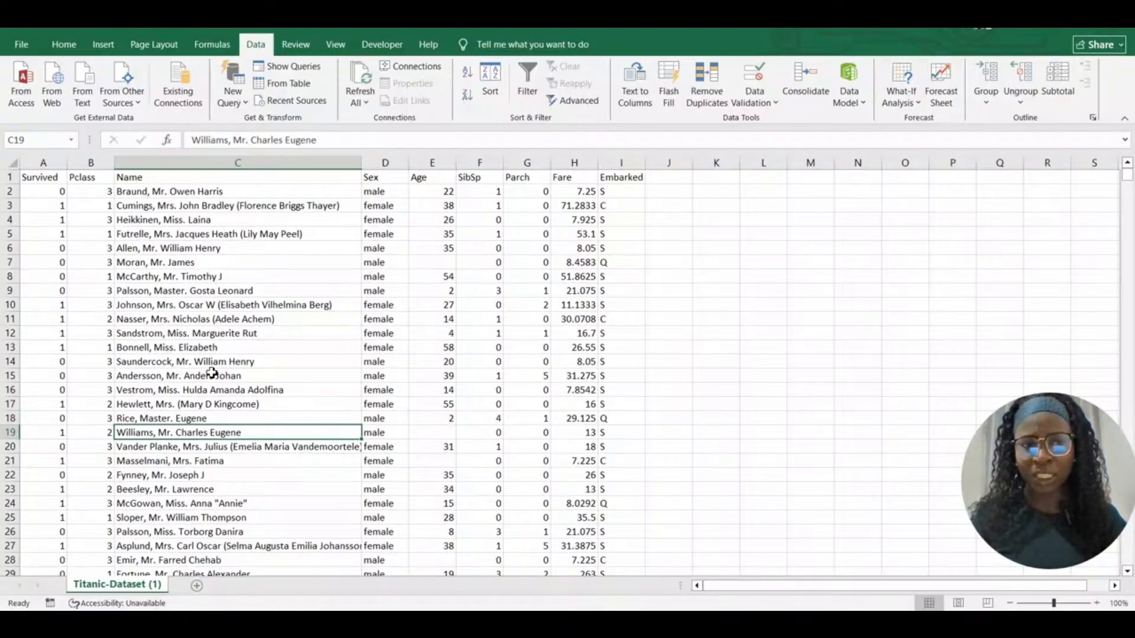
# Insert a blank column D in front of the Sex column
pyautogui.click(381, 162)
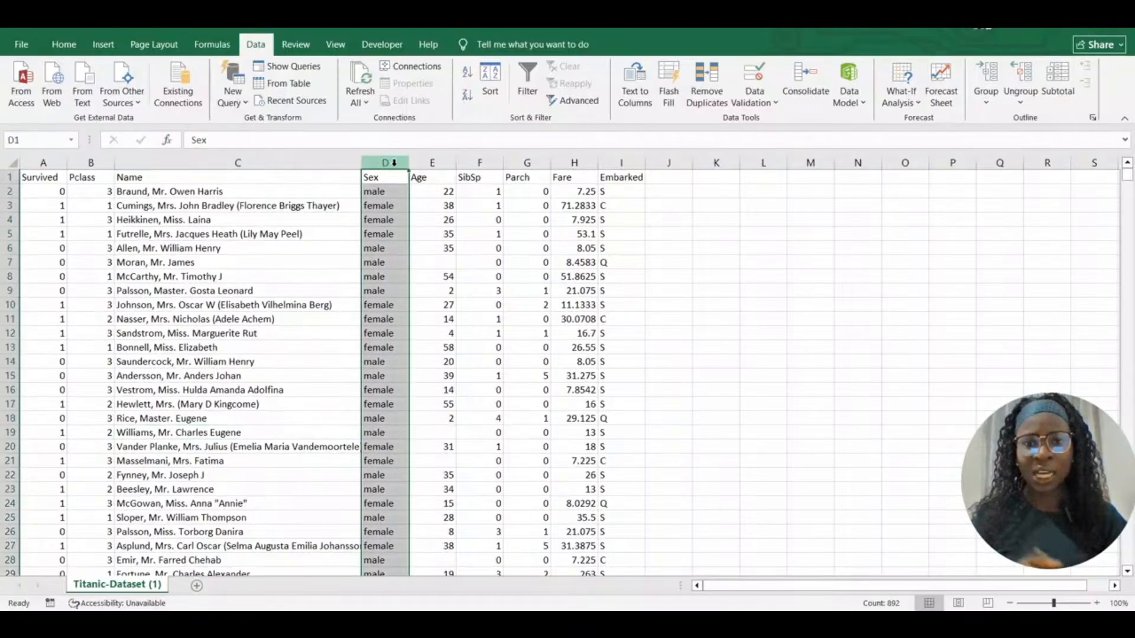
pyautogui.rightClick(394, 162)
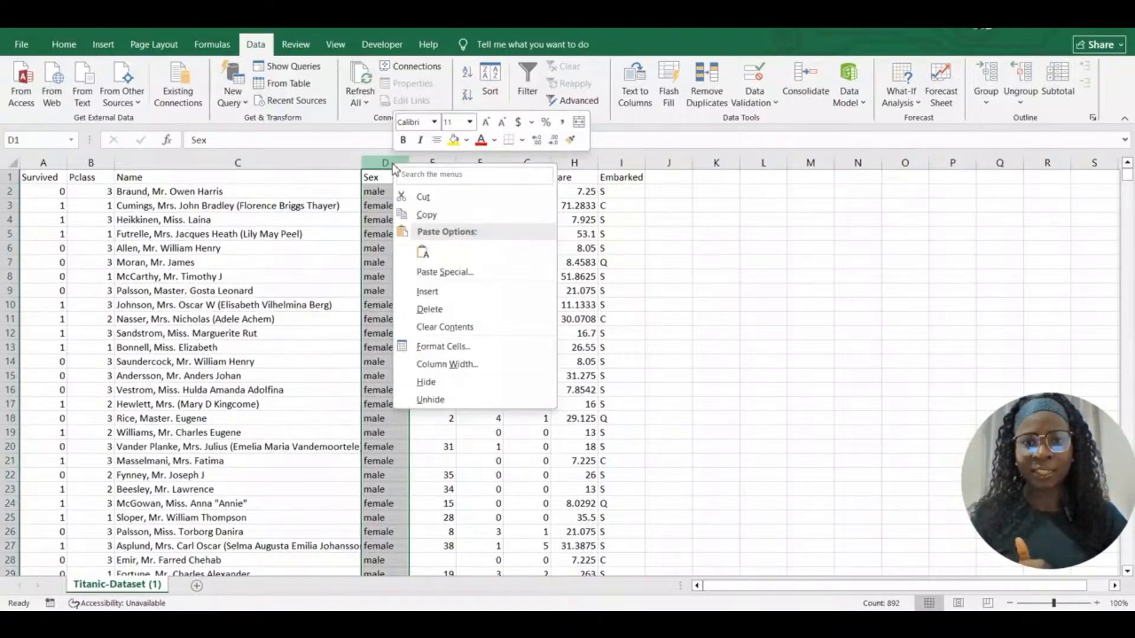
pyautogui.click(428, 292)
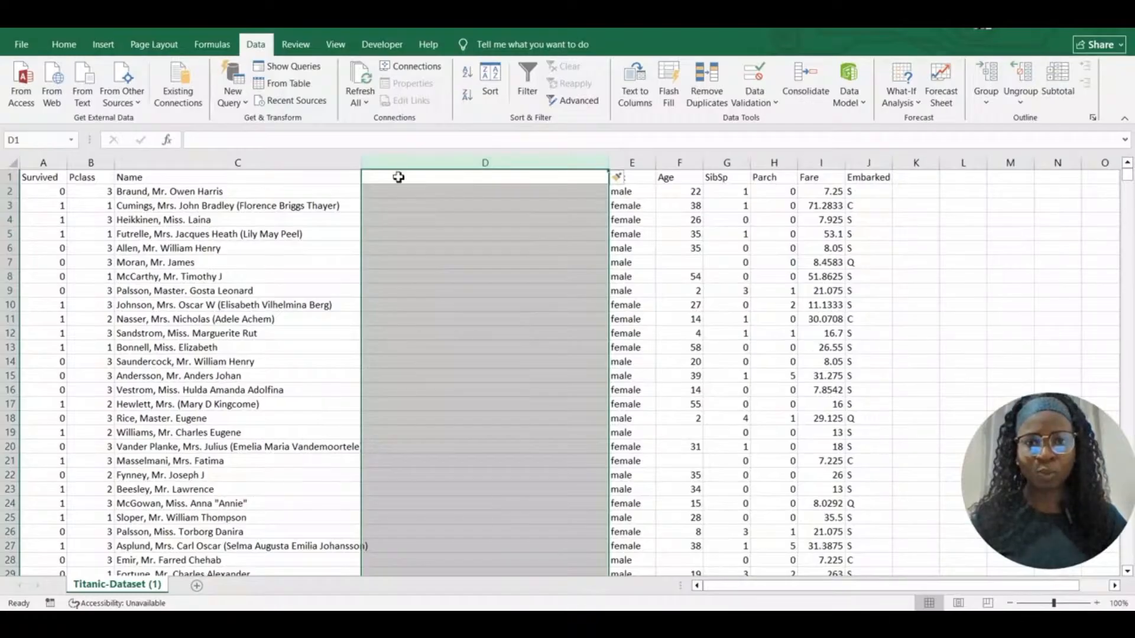
pyautogui.click(398, 177)
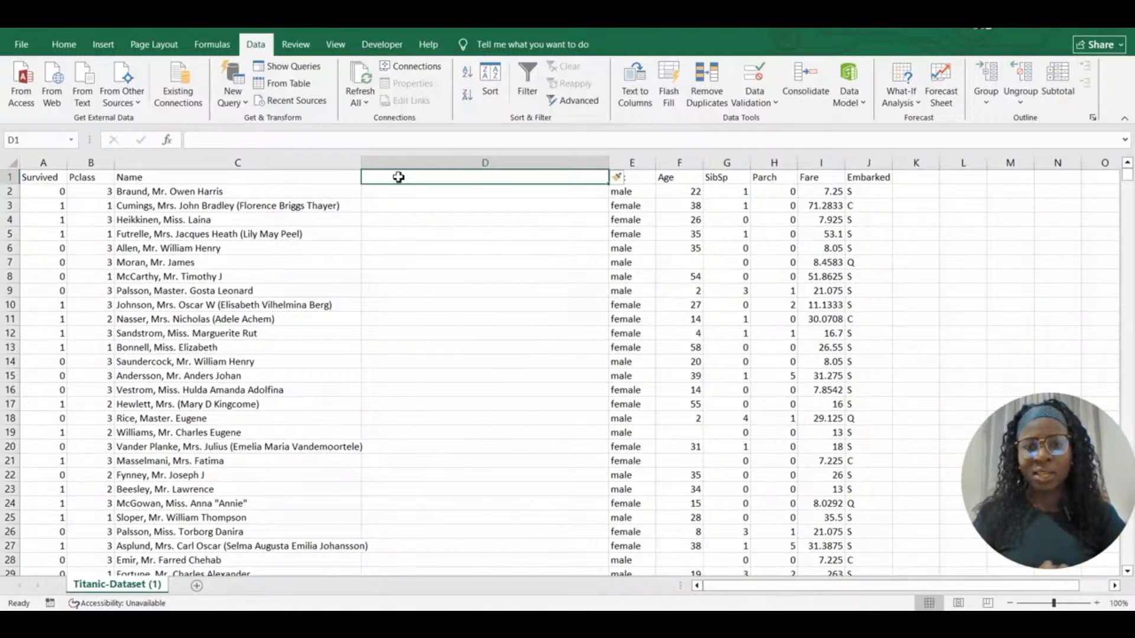
pyautogui.click(389, 192)
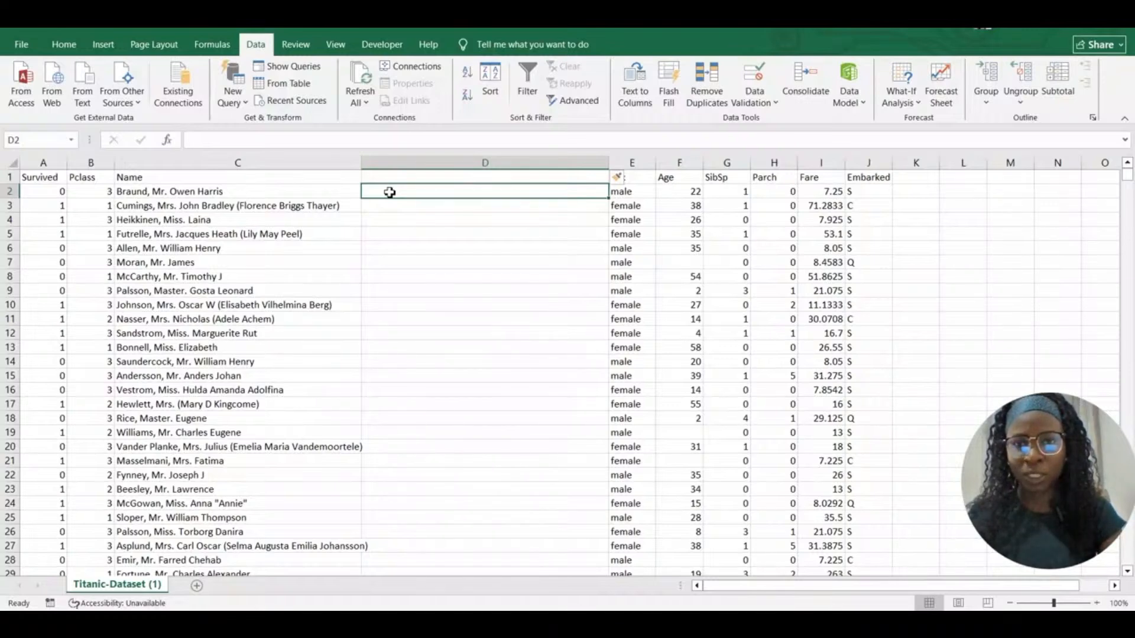
# Enter example titles Mr, Mrs and Miss in D2:D4, then Flash Fill the rest with Ctrl+E
pyautogui.write('Mr')
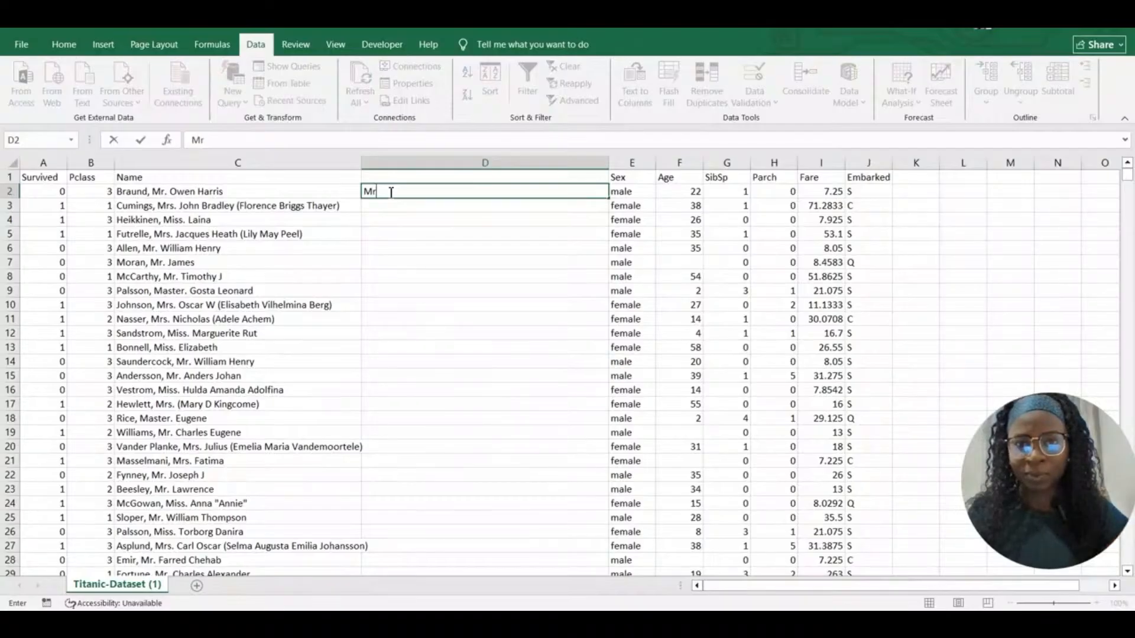
pyautogui.click(380, 207)
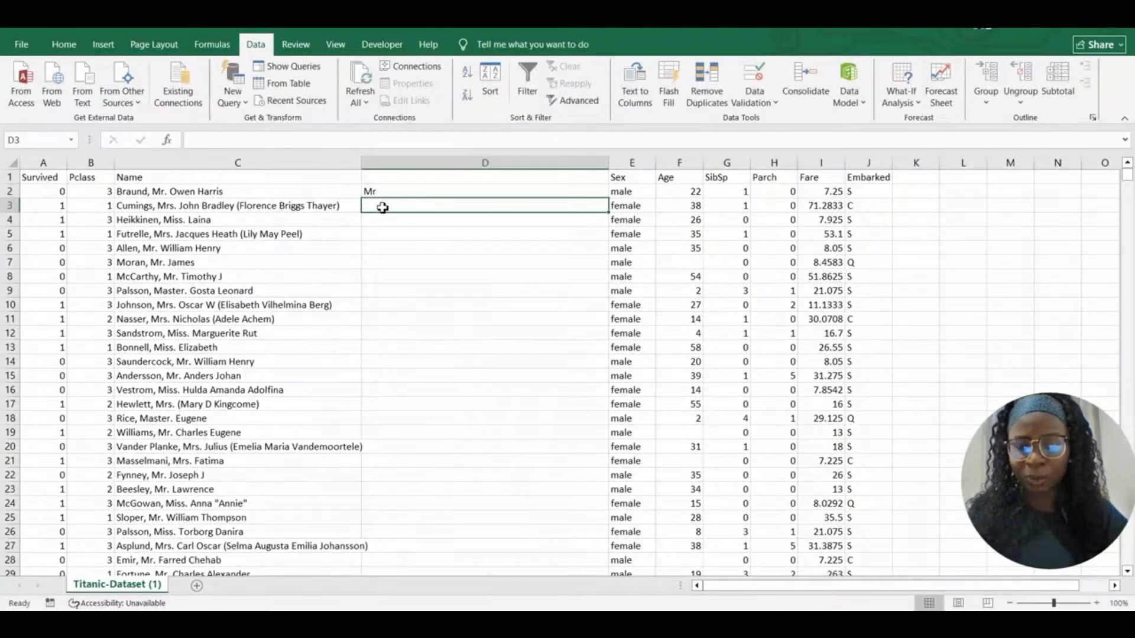
pyautogui.write('Mrs')
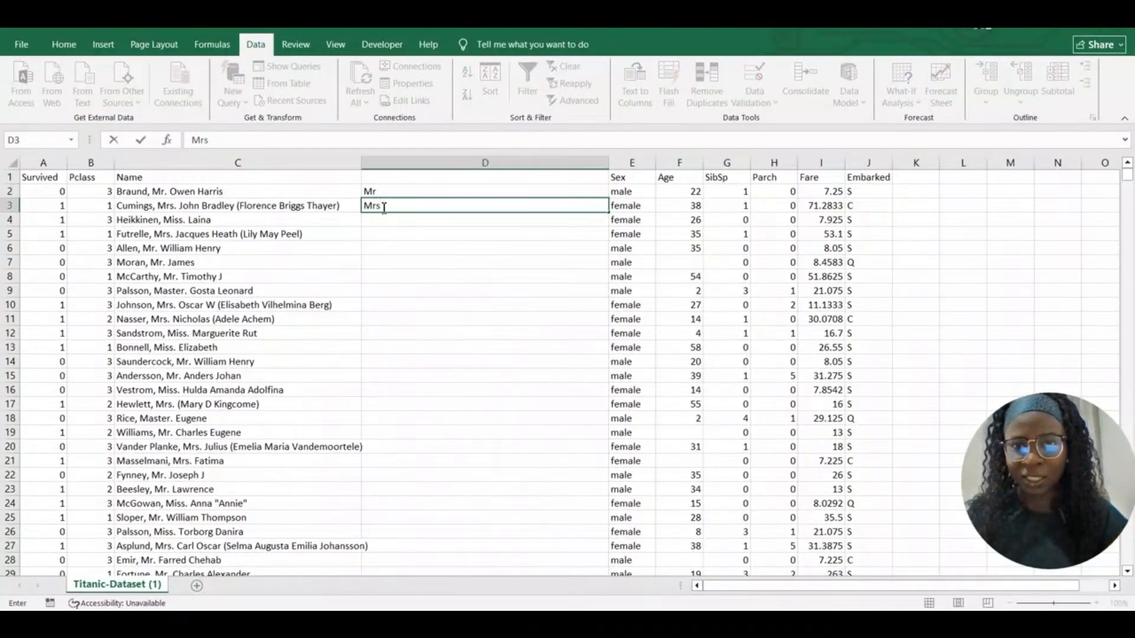
pyautogui.click(385, 223)
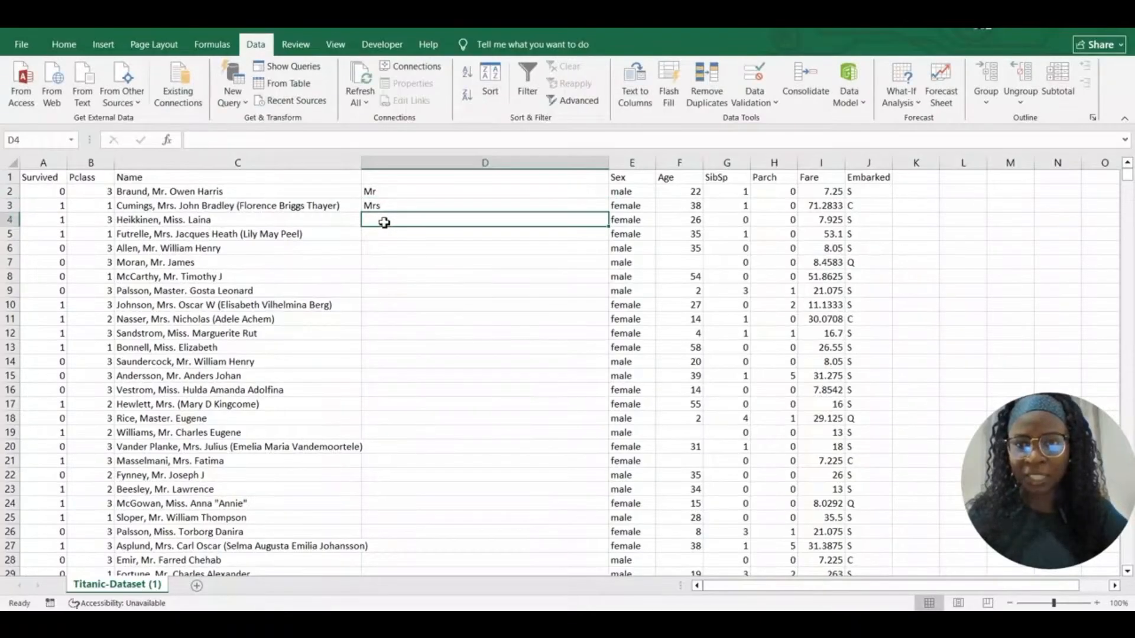
pyautogui.write('miss')
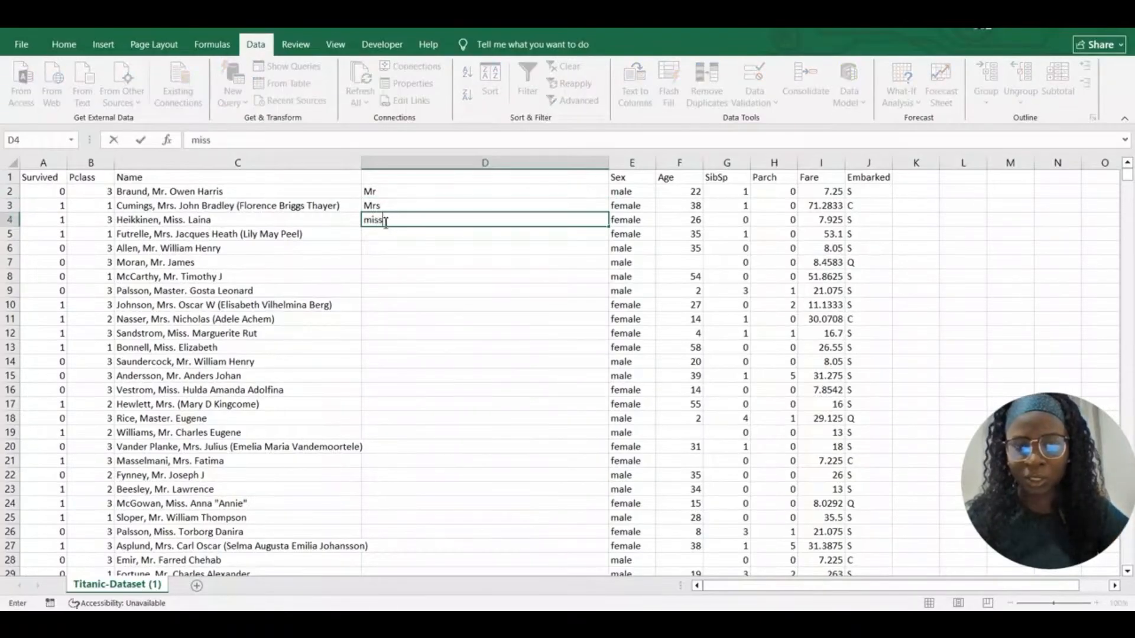
pyautogui.press('BackSpace')
pyautogui.press('BackSpace')
pyautogui.press('BackSpace')
pyautogui.write('Miss')
pyautogui.click(392, 226)
pyautogui.click(393, 235)
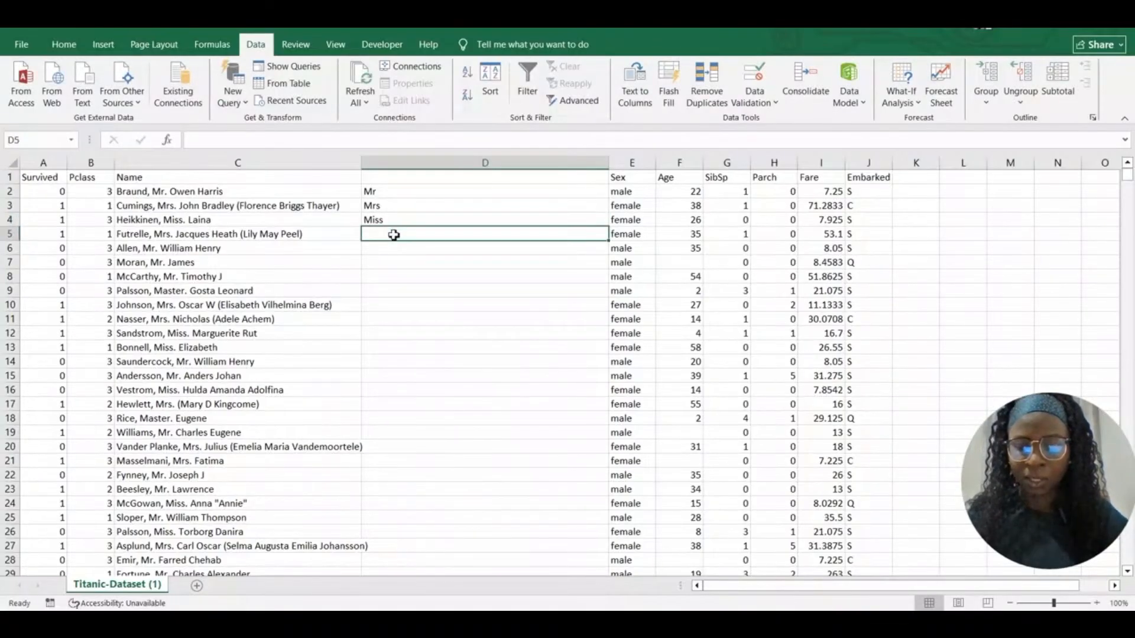
pyautogui.hotkey('ctrl', 'e')
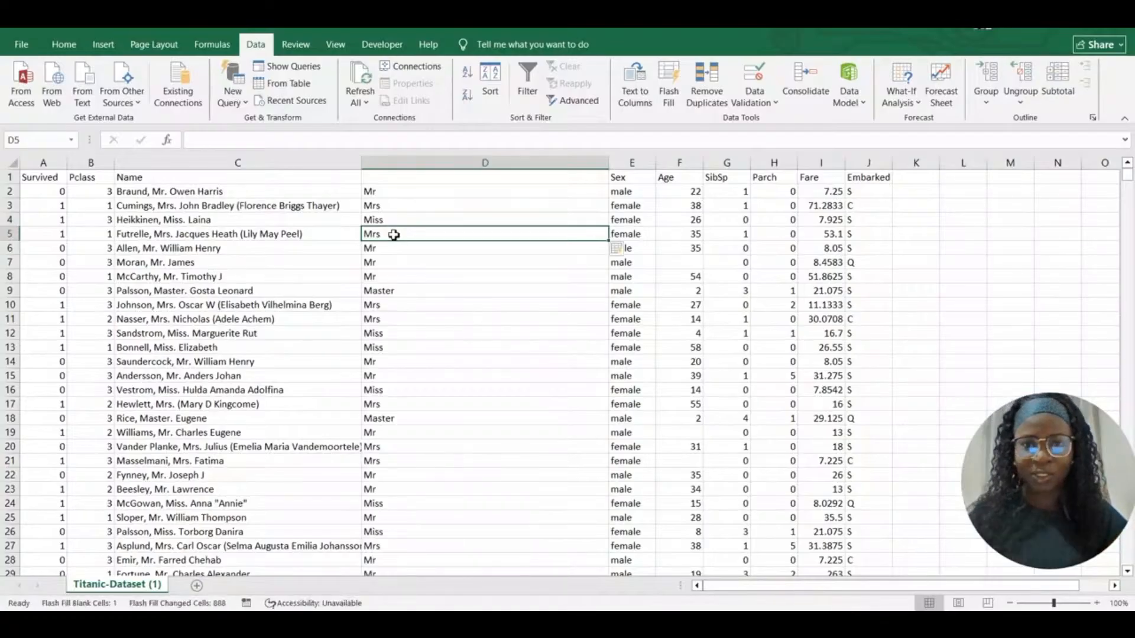
pyautogui.click(431, 179)
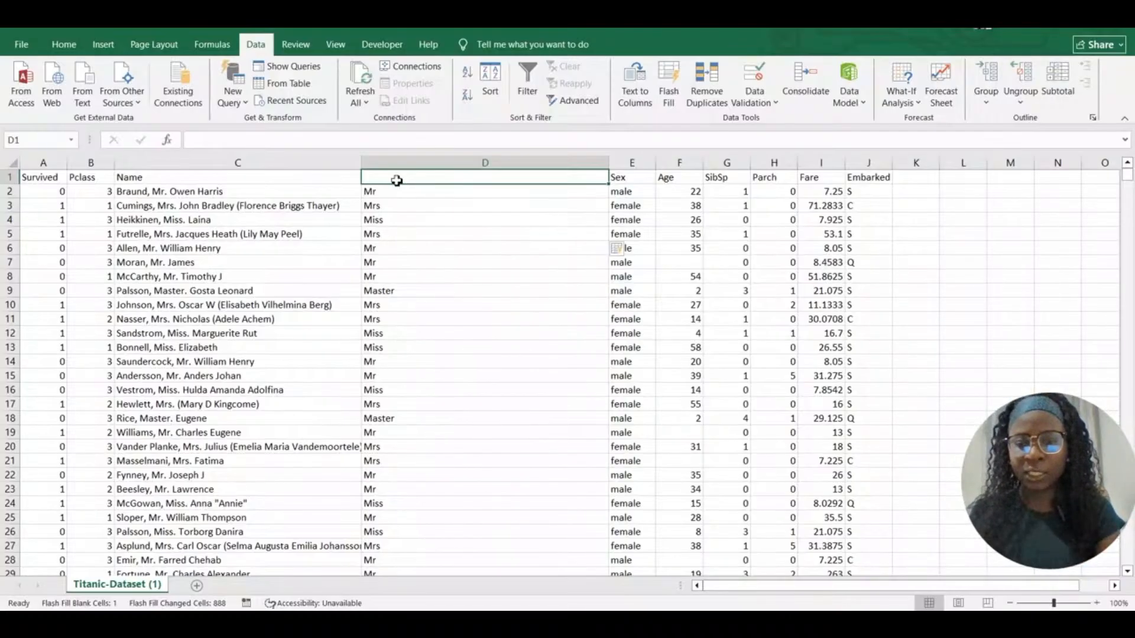
# Type the header 'Title' in D1 and drag column D narrower
pyautogui.write('Titt')
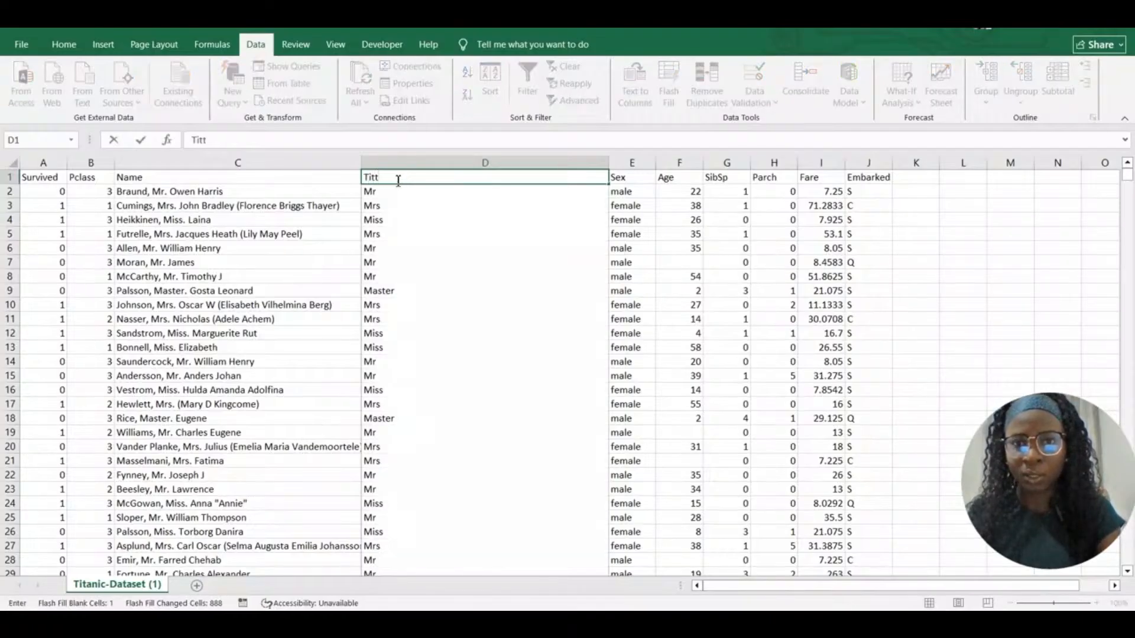
pyautogui.press('BackSpace')
pyautogui.write('le')
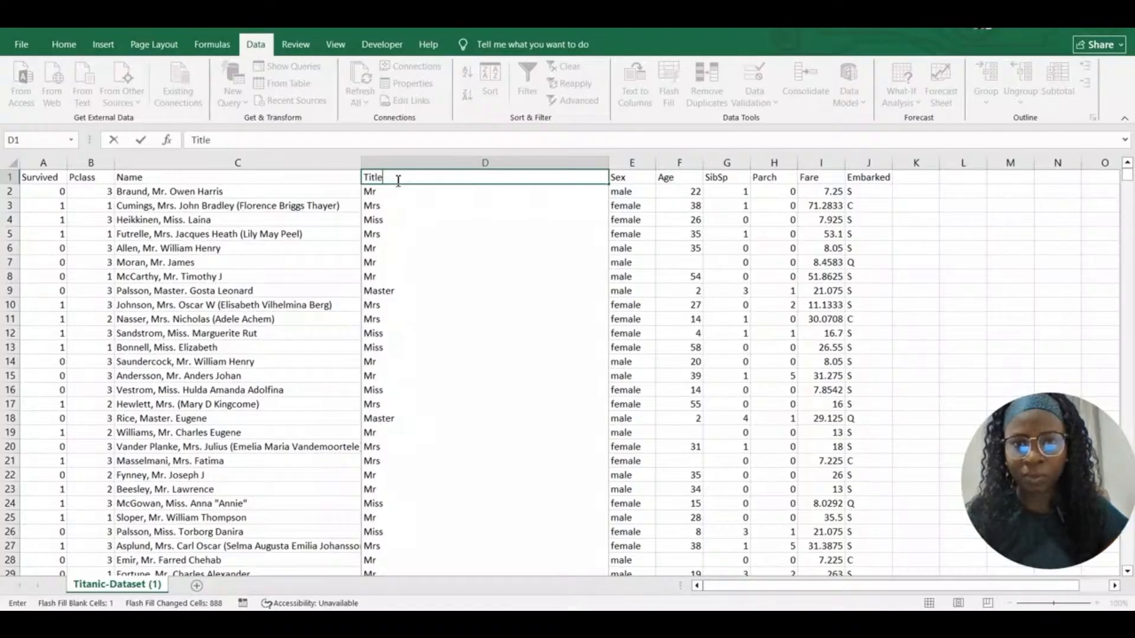
pyautogui.press('Return')
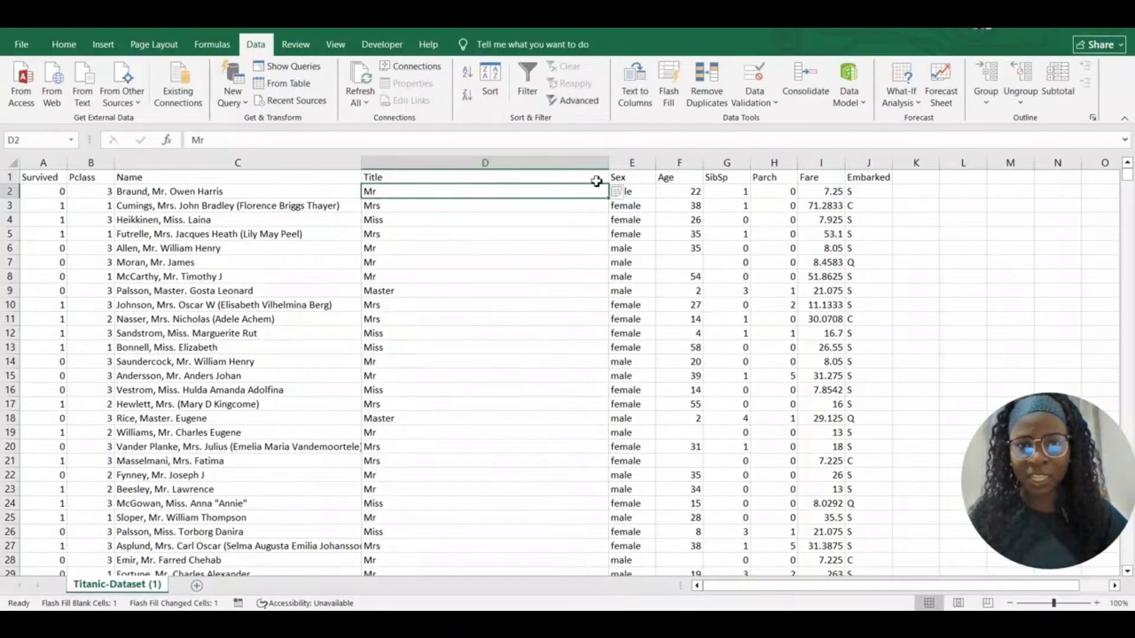
pyautogui.moveTo(609, 163); pyautogui.dragTo(421, 171)
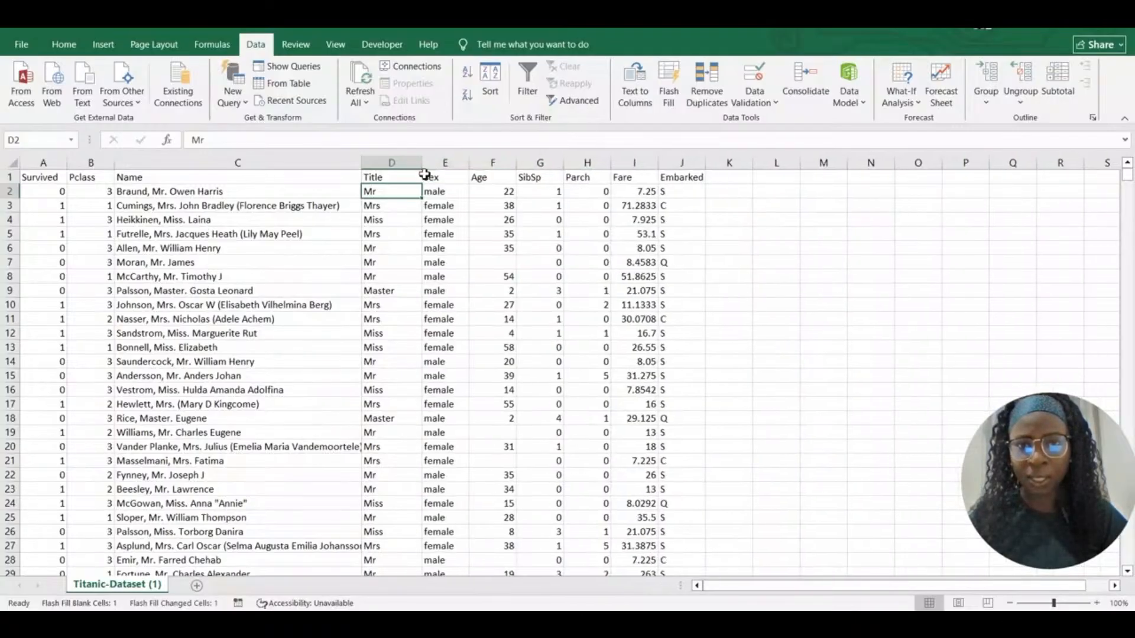
pyautogui.click(451, 166)
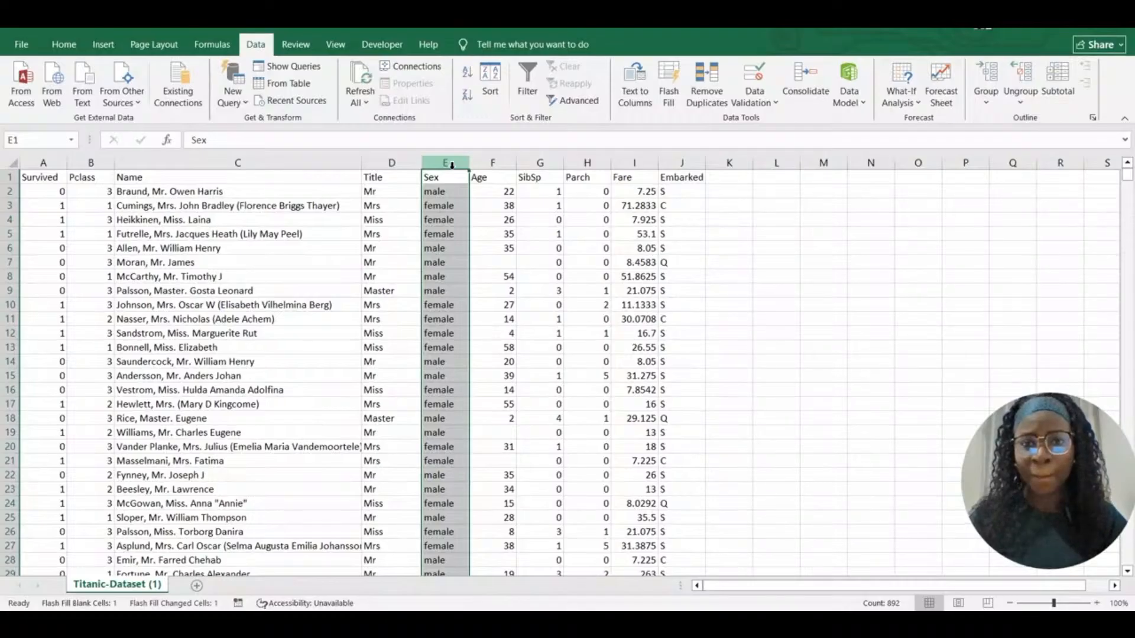
# Insert a column E before Sex and give it the header 'First Name'
pyautogui.rightClick(452, 165)
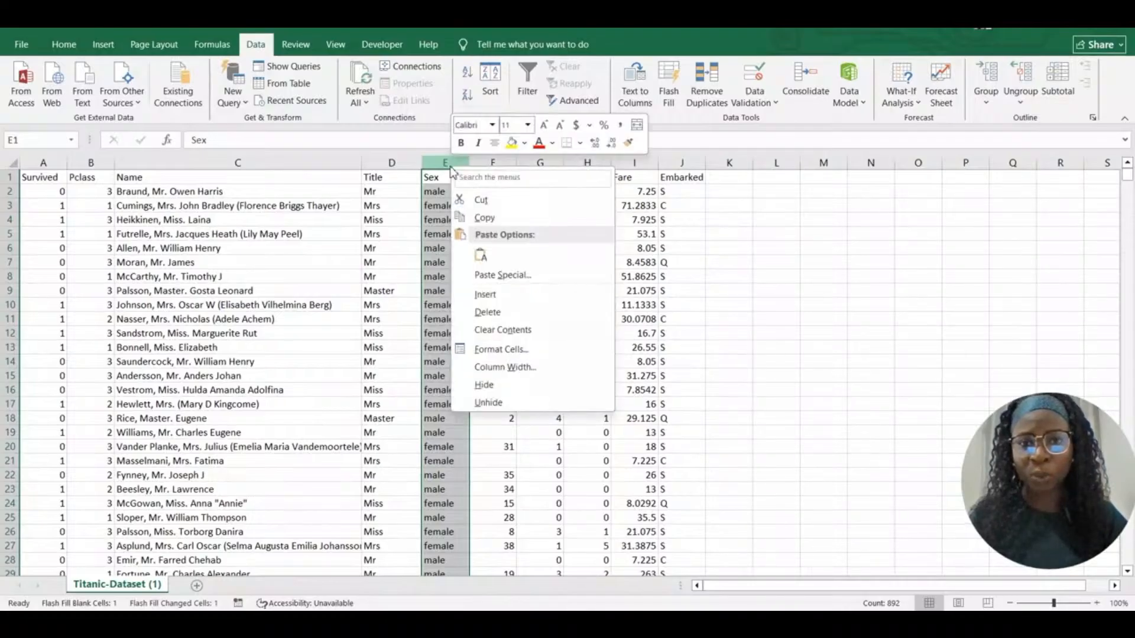
pyautogui.click(496, 295)
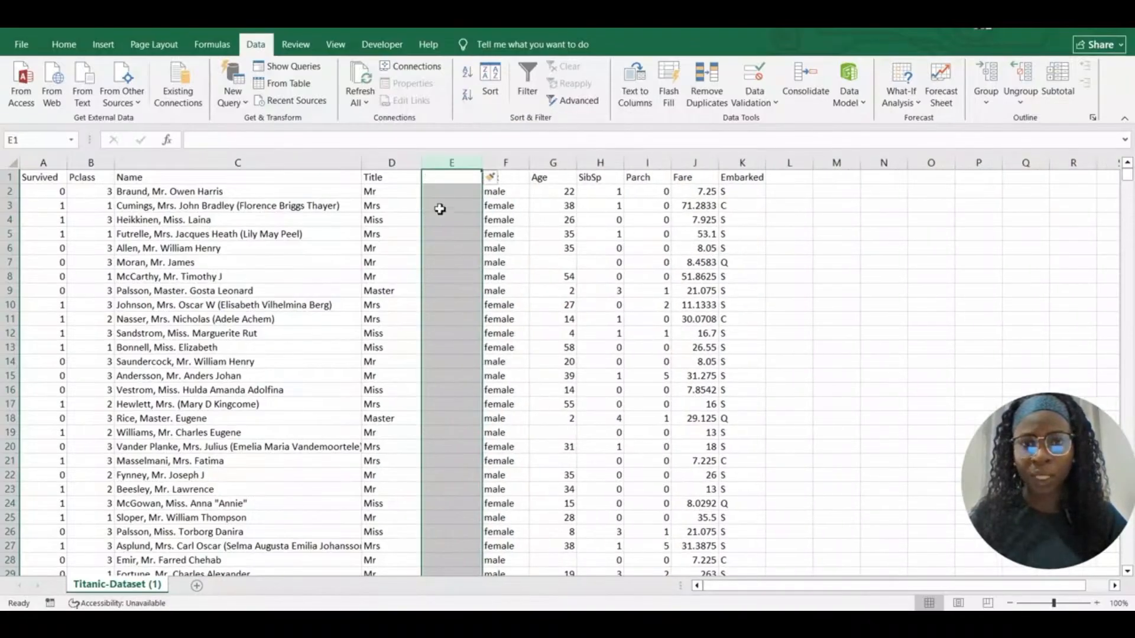
pyautogui.click(445, 178)
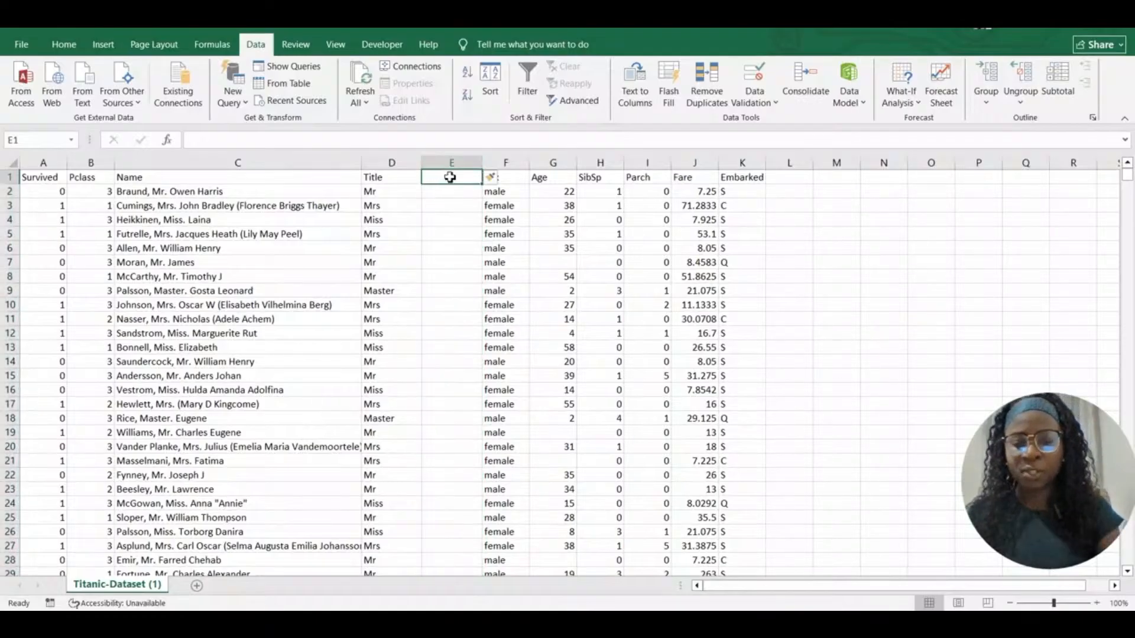
pyautogui.write('Fi')
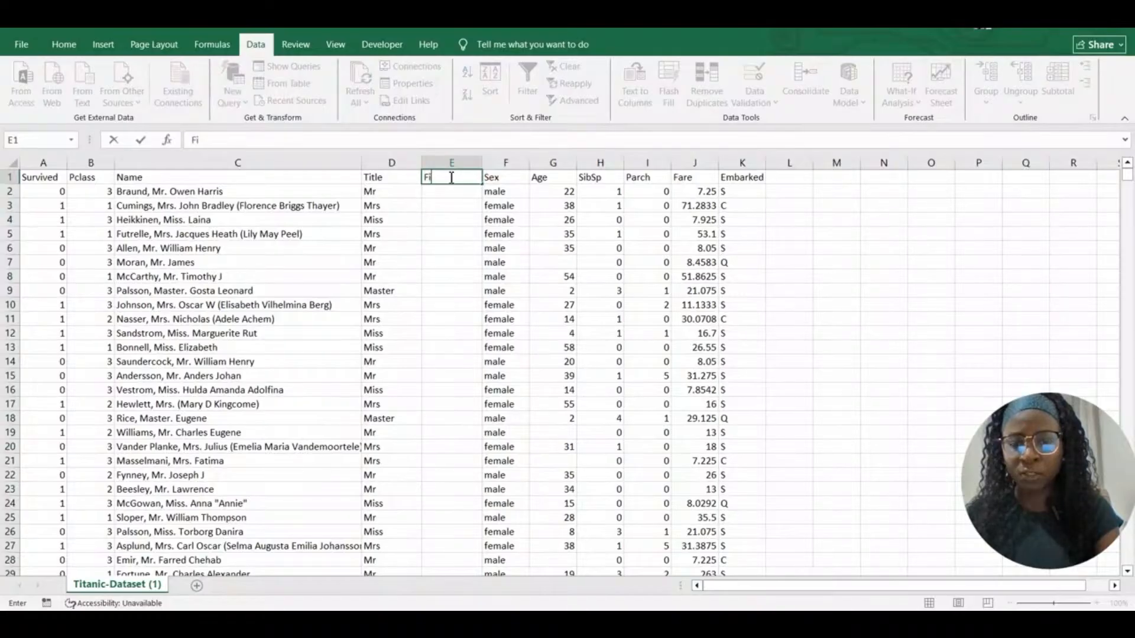
pyautogui.write('rst Name')
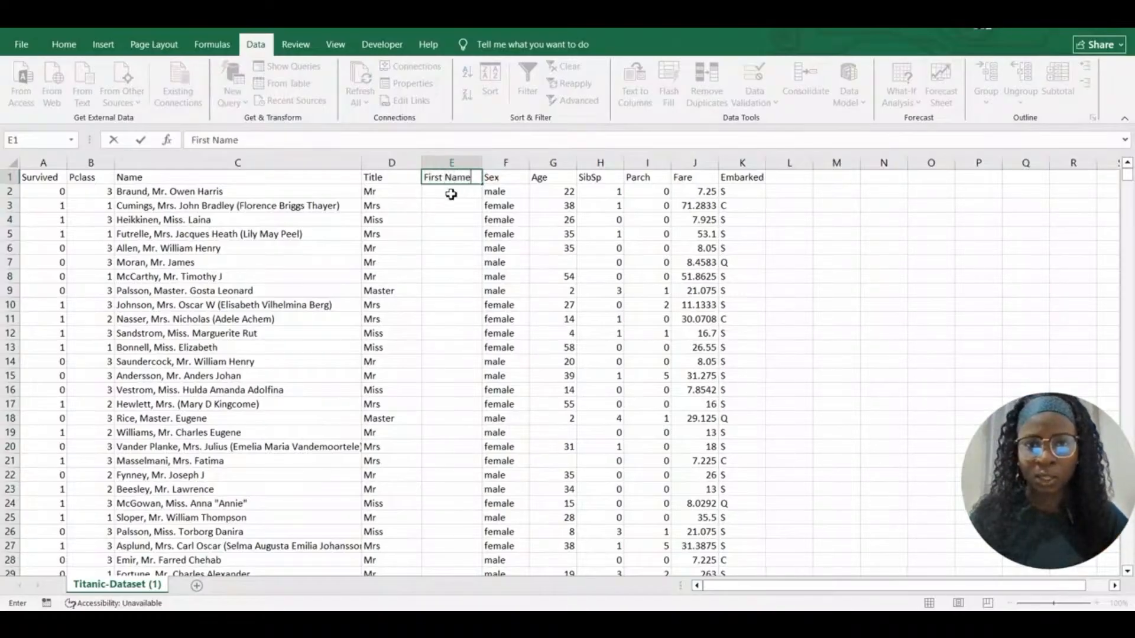
pyautogui.press('Return')
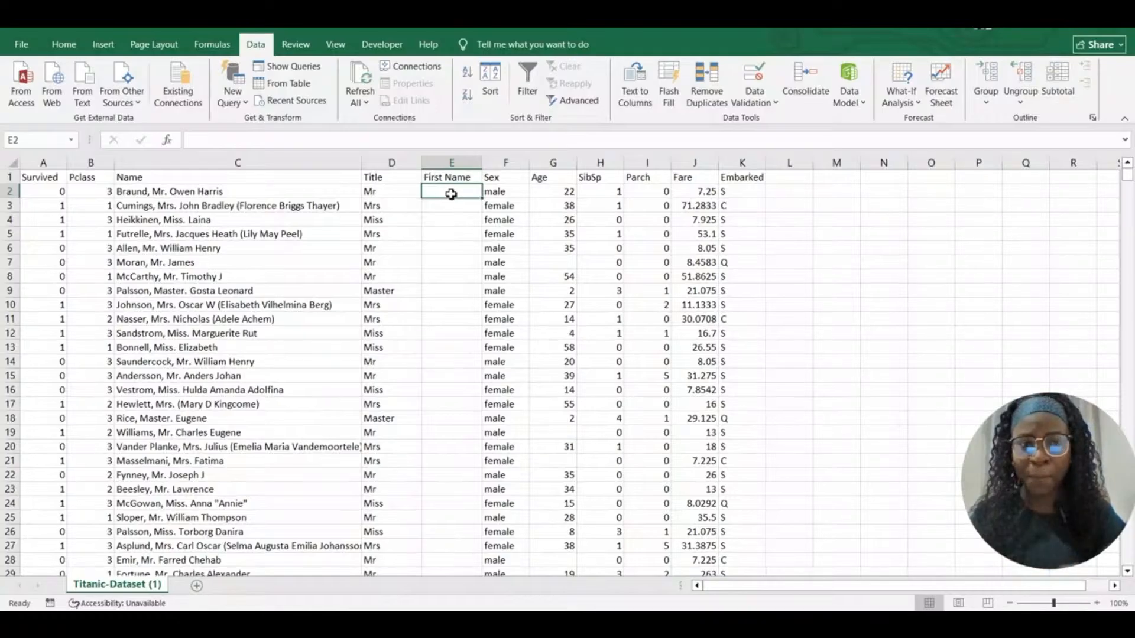
# Flash Fill column E from the examples Braund and Cumings, then widen it
pyautogui.write('Braund')
pyautogui.click(441, 207)
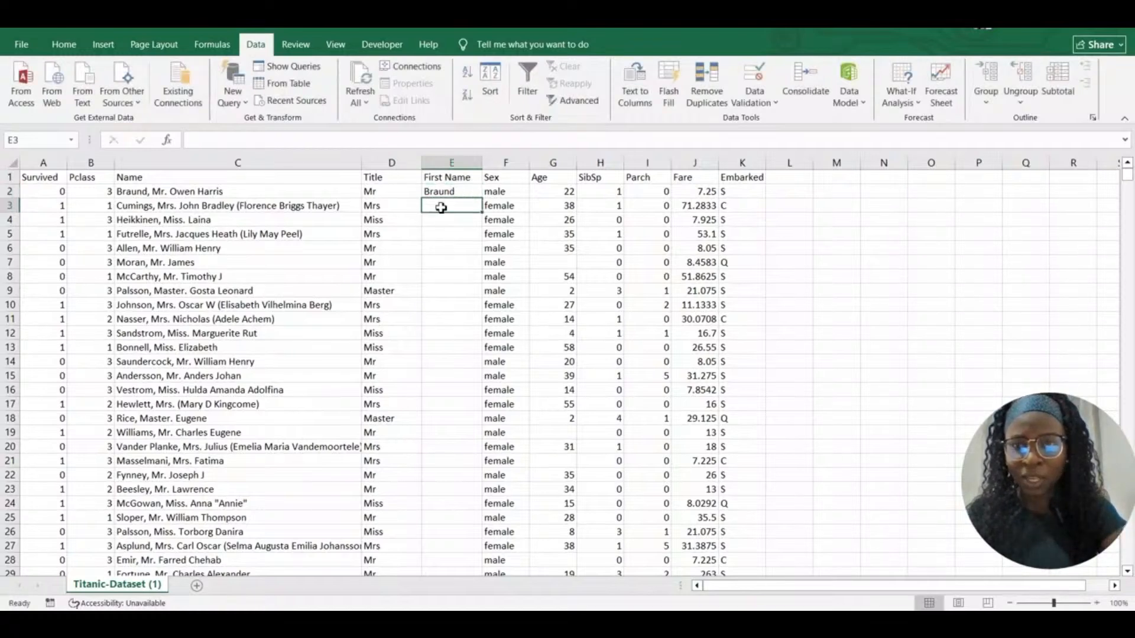
pyautogui.write('Cumings')
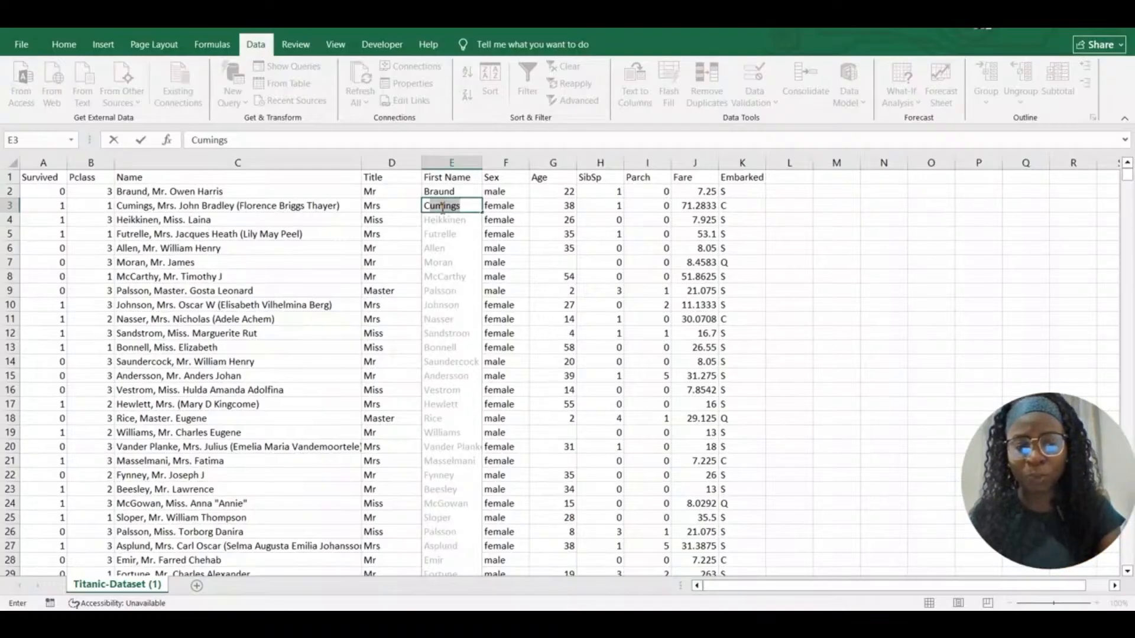
pyautogui.press('Return')
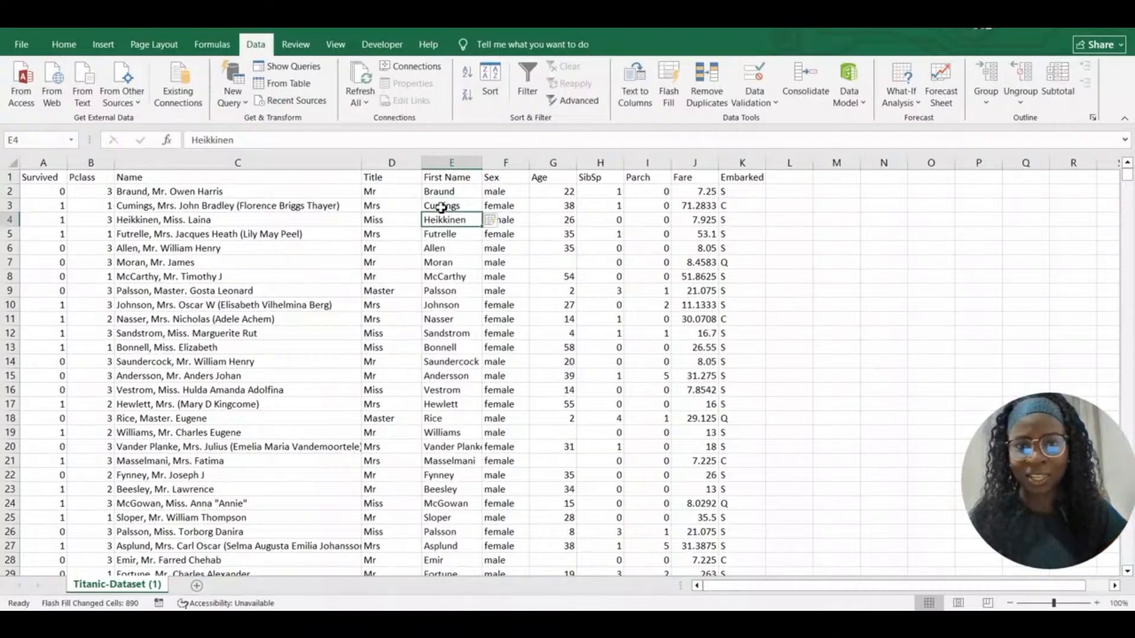
pyautogui.click(476, 193)
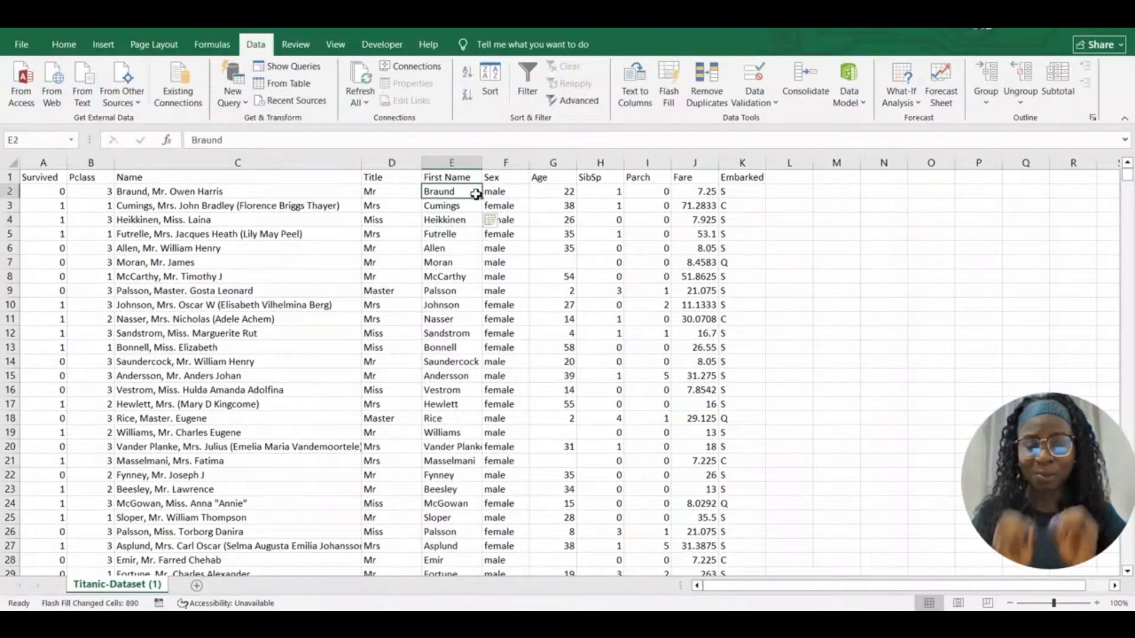
pyautogui.moveTo(482, 163); pyautogui.dragTo(498, 163)
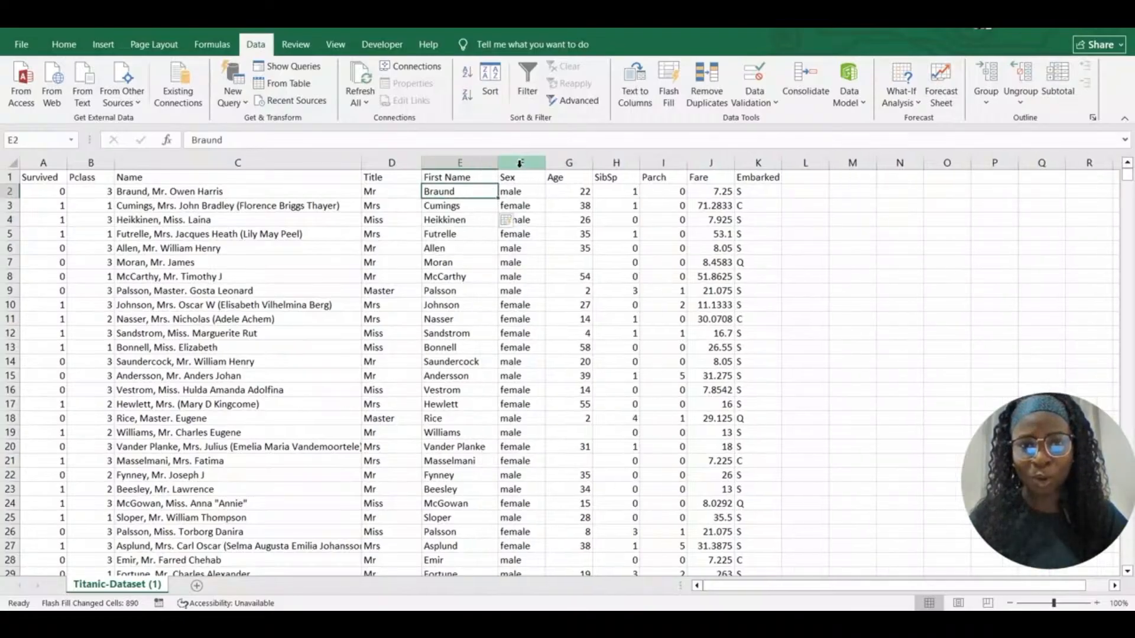
# Insert a blank column F in front of the Sex column
pyautogui.click(520, 162)
pyautogui.rightClick(519, 166)
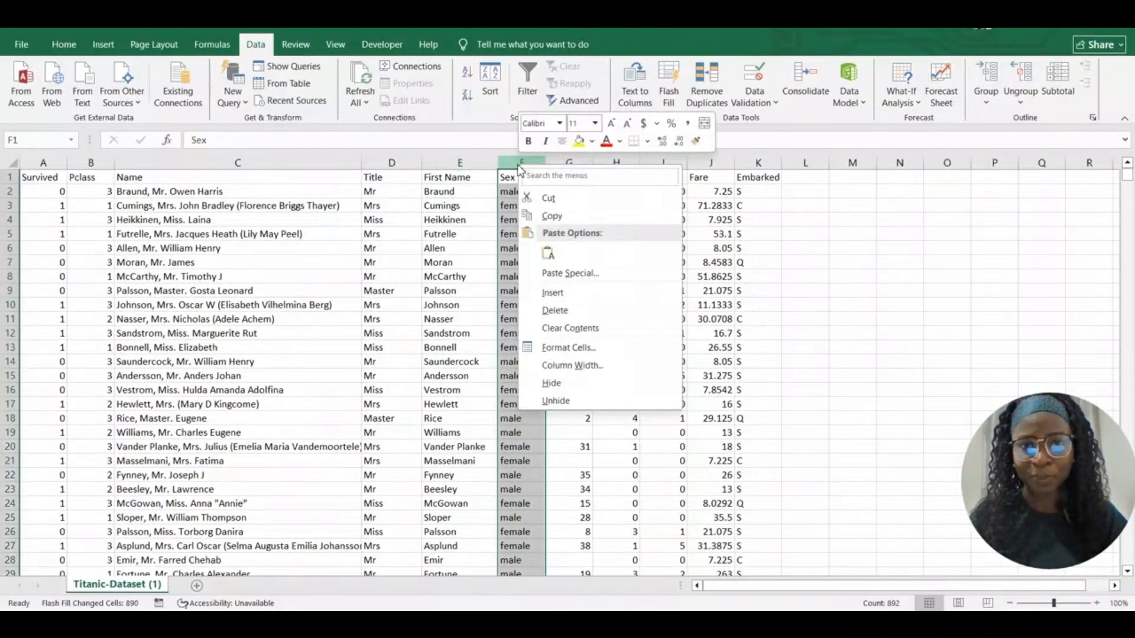
pyautogui.click(557, 293)
pyautogui.click(523, 181)
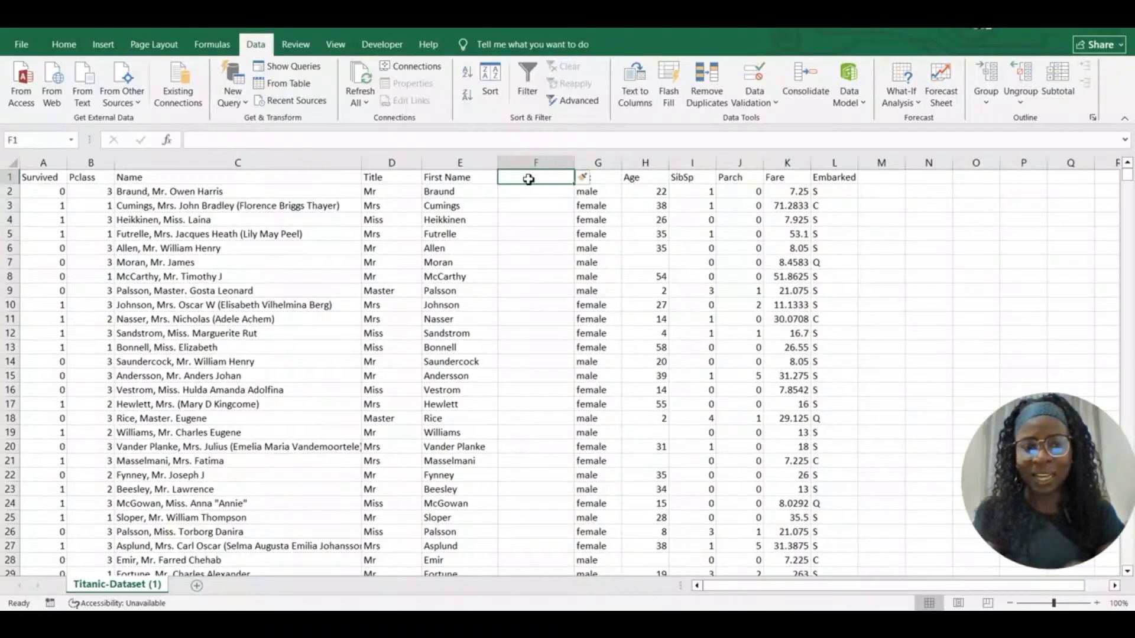
# Type the header 'Surname' in cell F1
pyautogui.write('Last')
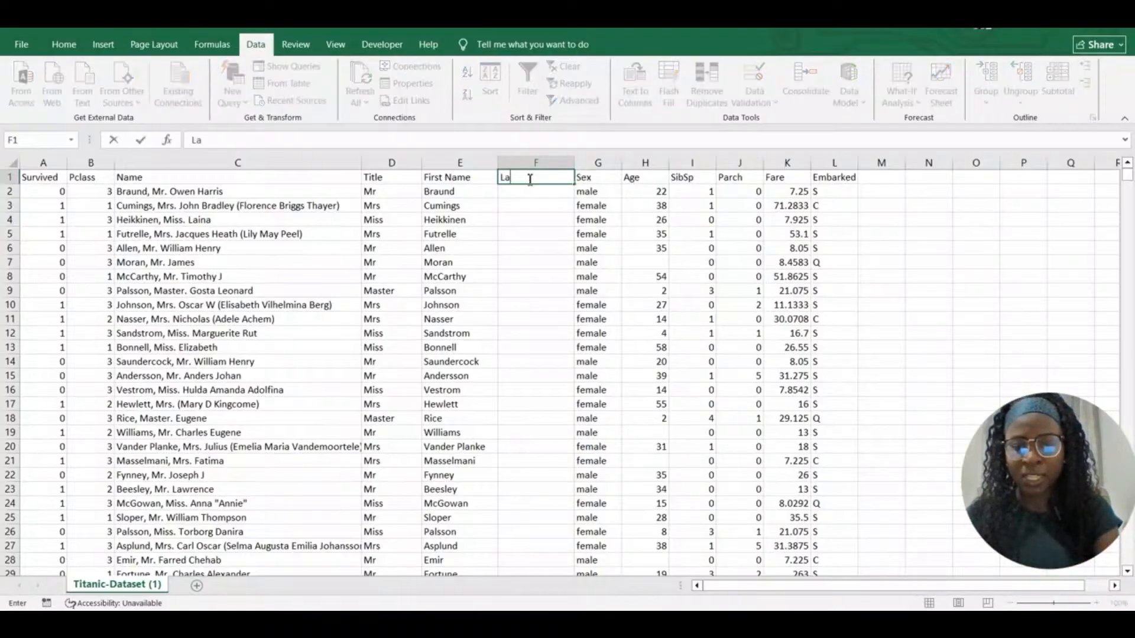
pyautogui.press('BackSpace')
pyautogui.press('BackSpace')
pyautogui.press('BackSpace')
pyautogui.press('BackSpace')
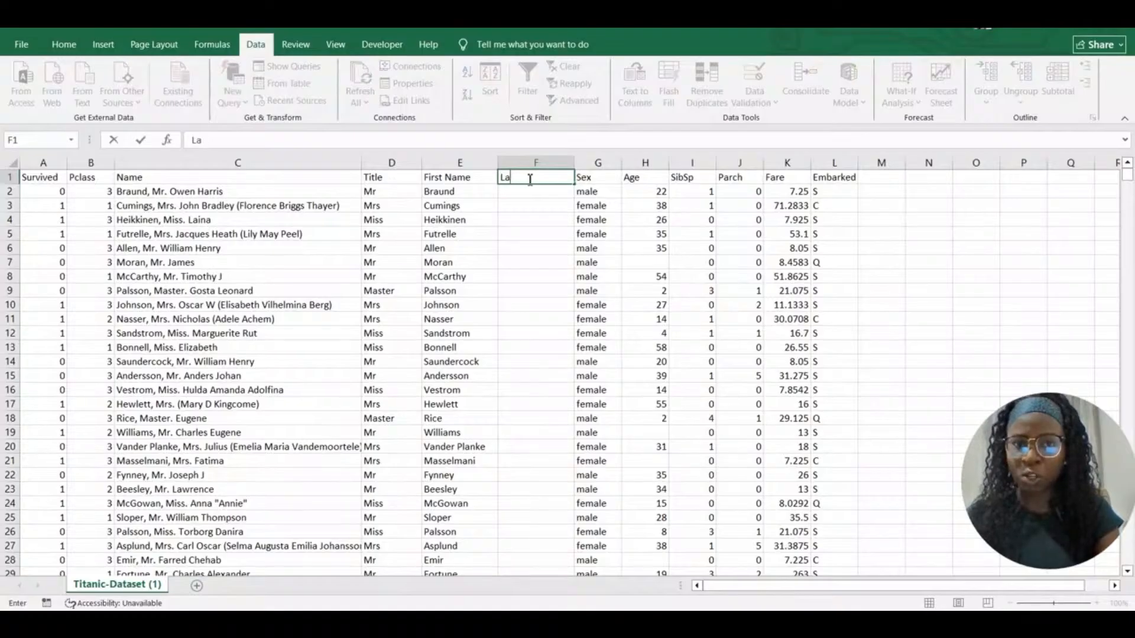
pyautogui.write('Surname')
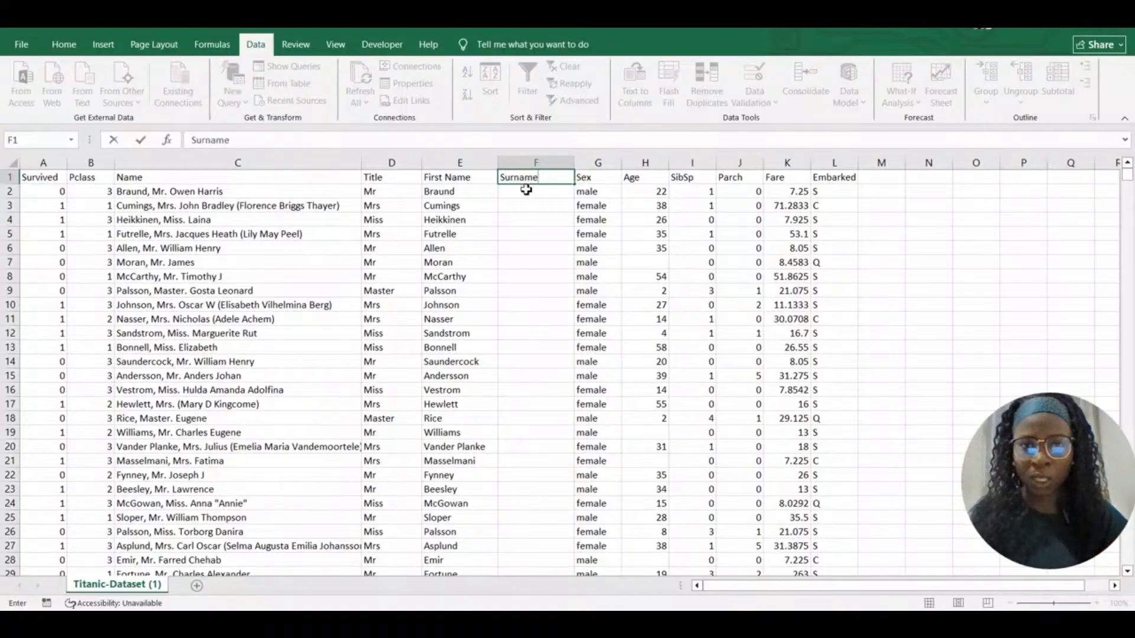
pyautogui.click(521, 195)
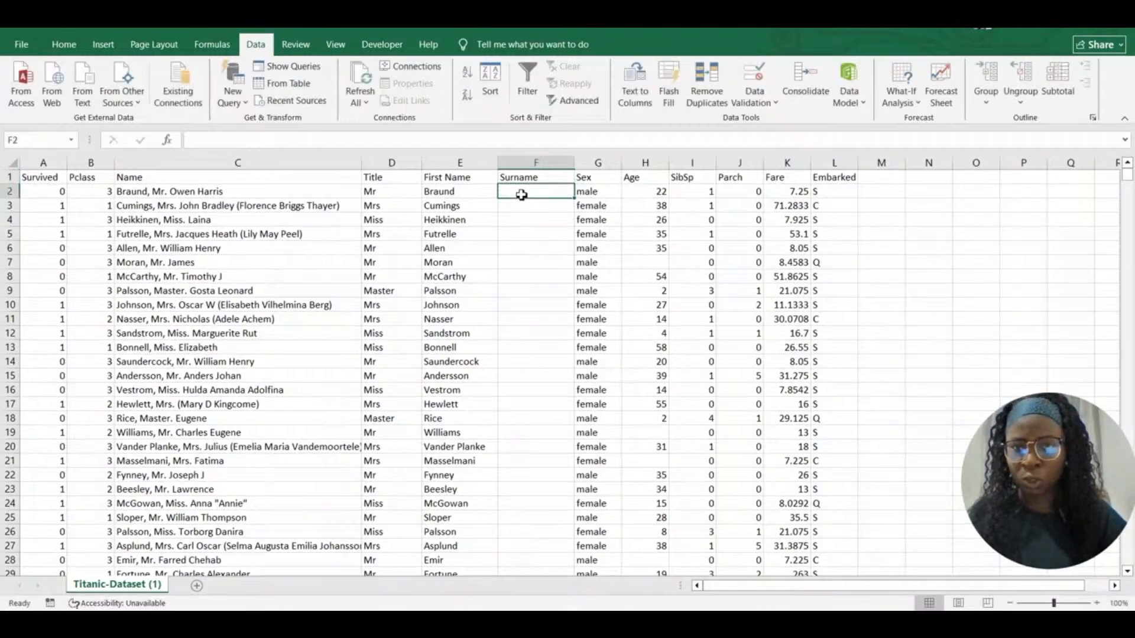
# Enter Owen and John as examples and accept Flash Fill for the rest of column F
pyautogui.write('Owen')
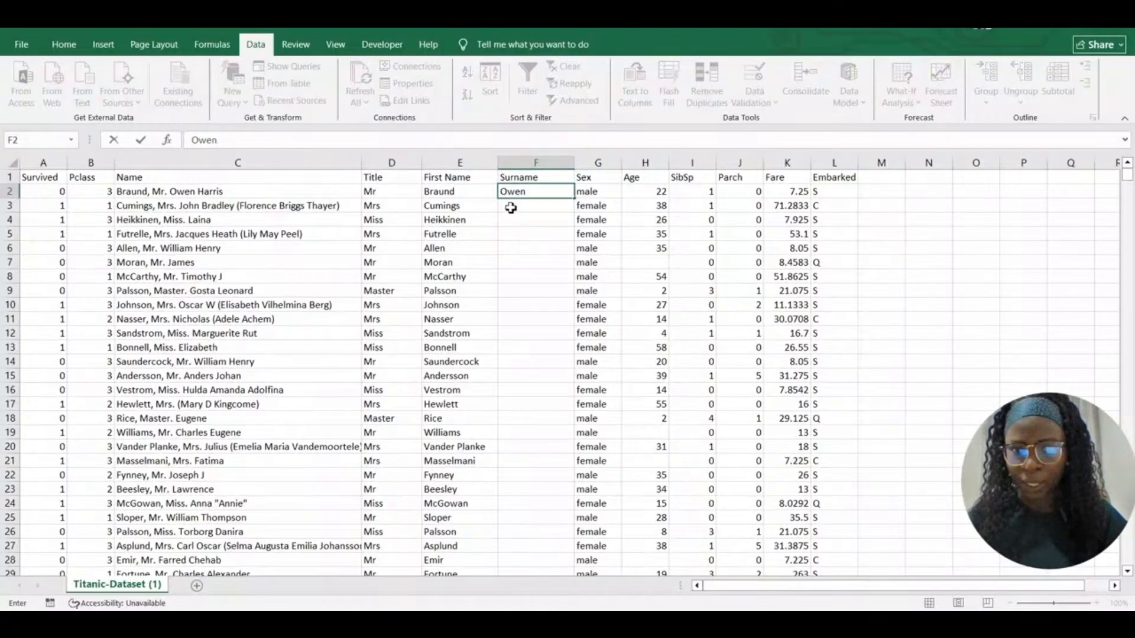
pyautogui.click(512, 206)
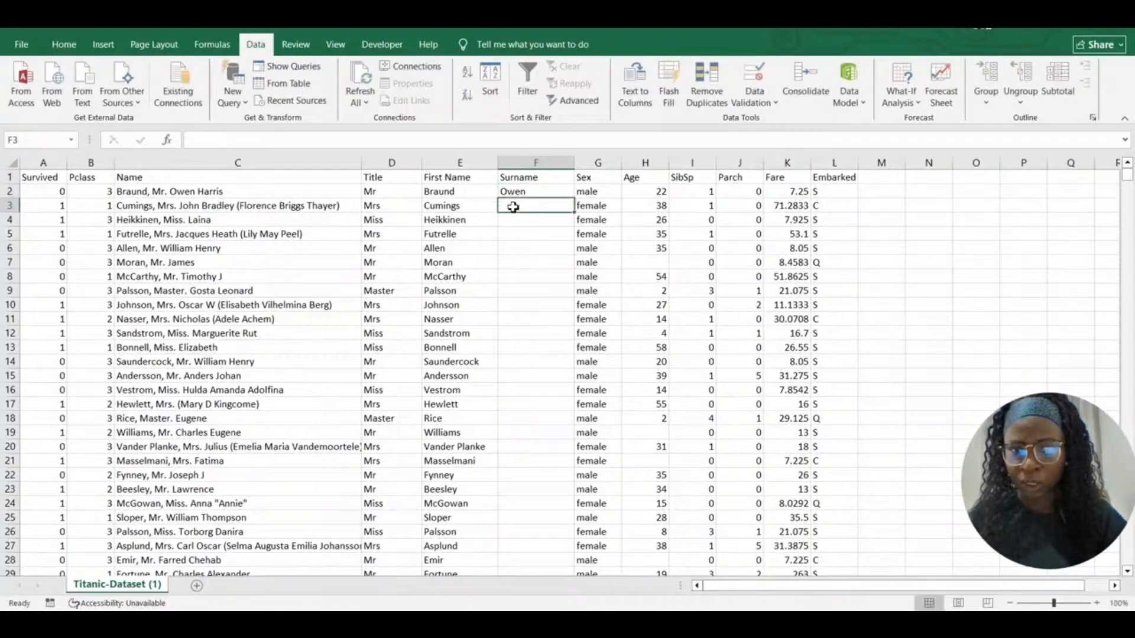
pyautogui.write('John Bradley (Florence Briggs')
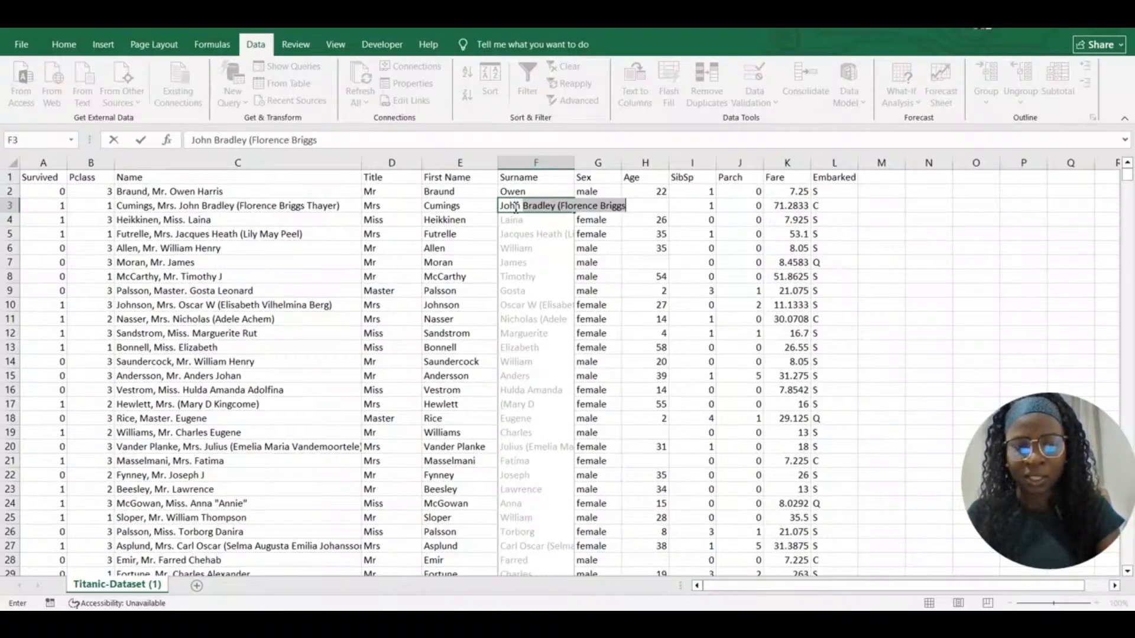
pyautogui.press('Delete')
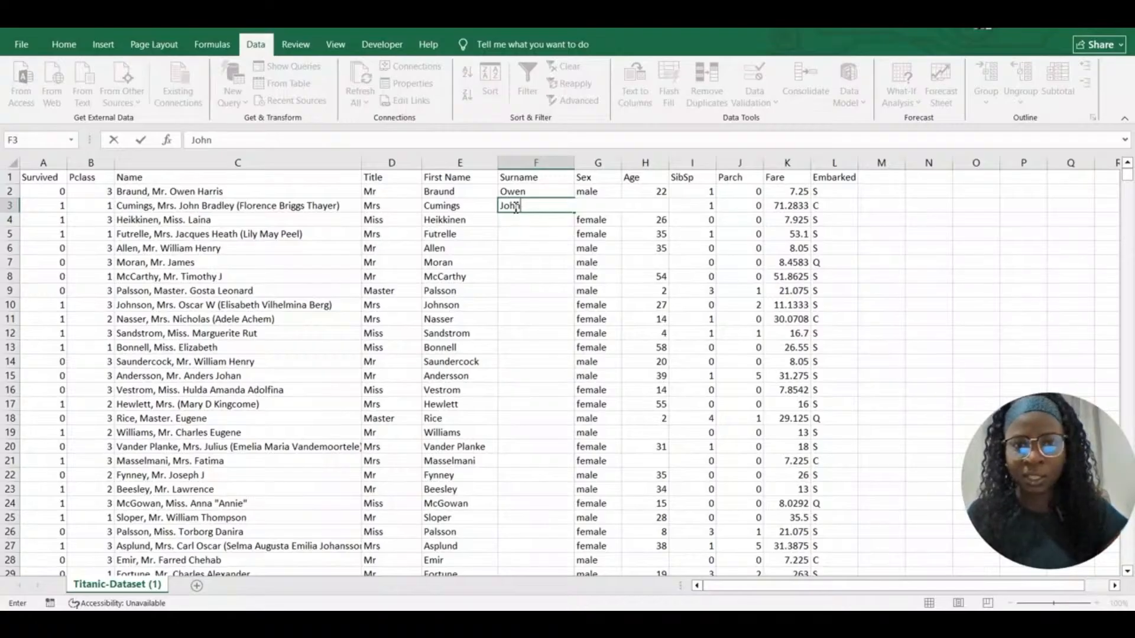
pyautogui.press('Return')
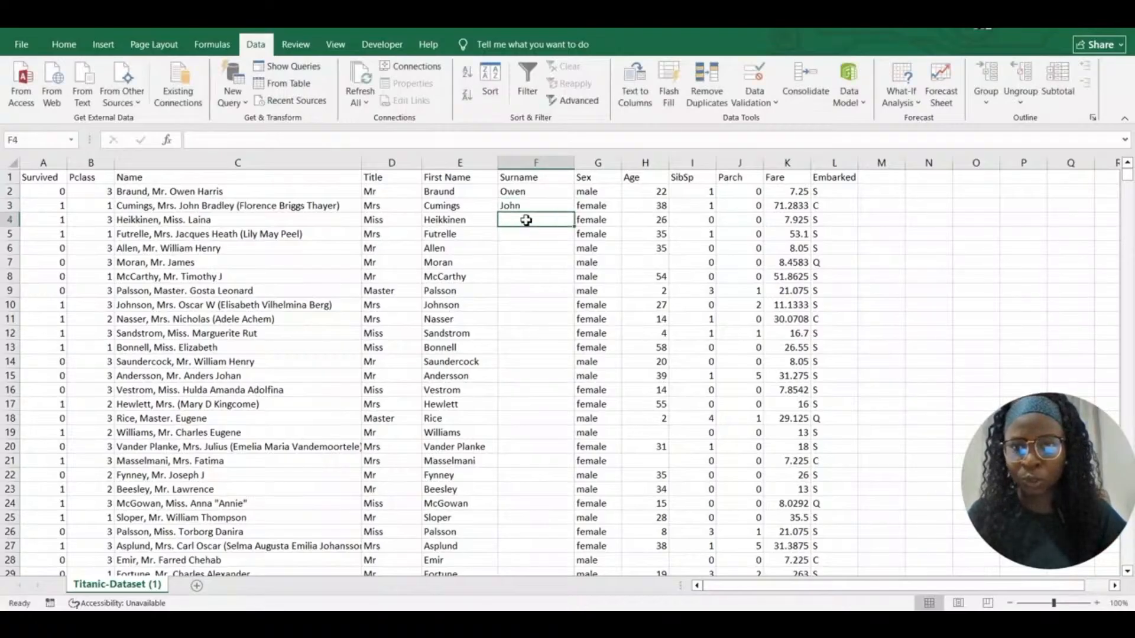
pyautogui.write('Laina')
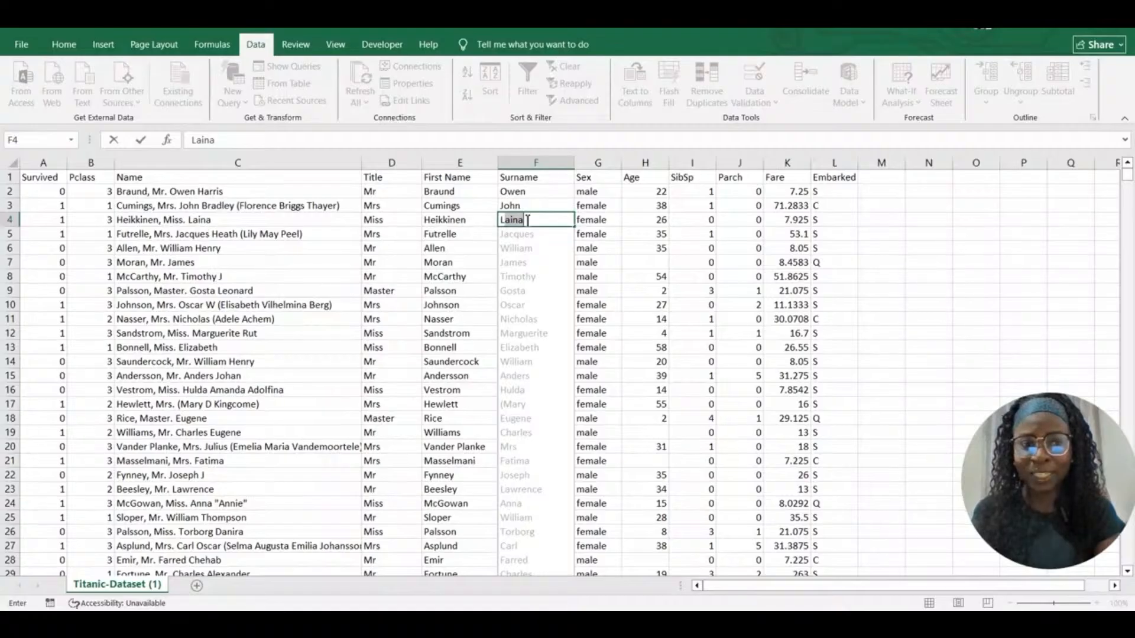
pyautogui.press('Return')
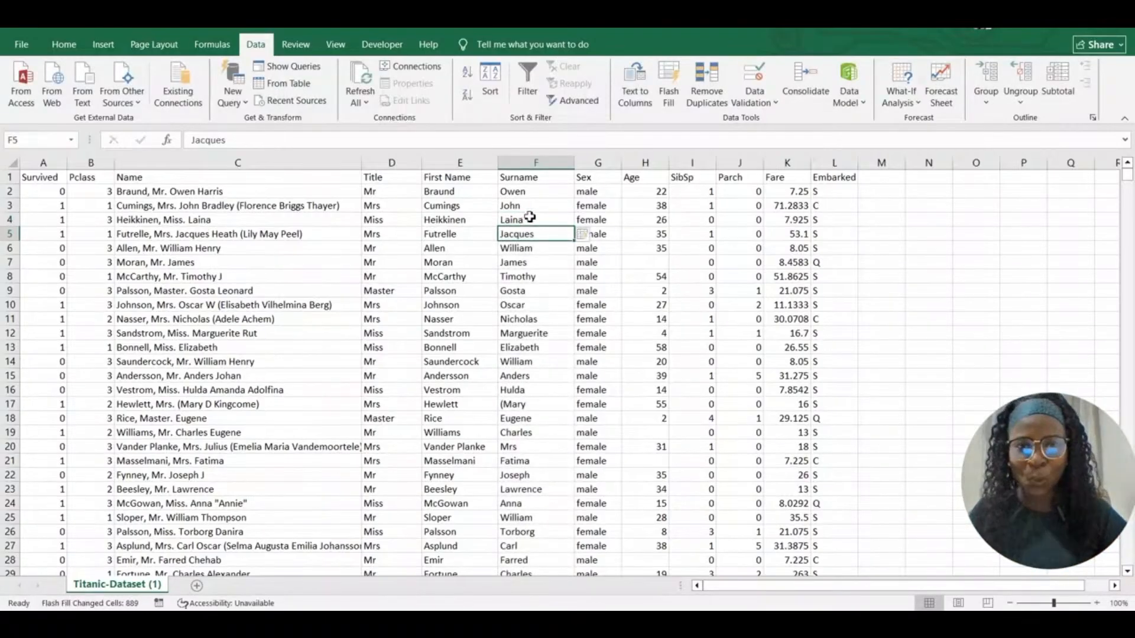
pyautogui.moveTo(1127, 176)
pyautogui.mouseDown()
pyautogui.moveTo(1130, 196)
pyautogui.moveTo(1130, 171)
pyautogui.mouseUp()
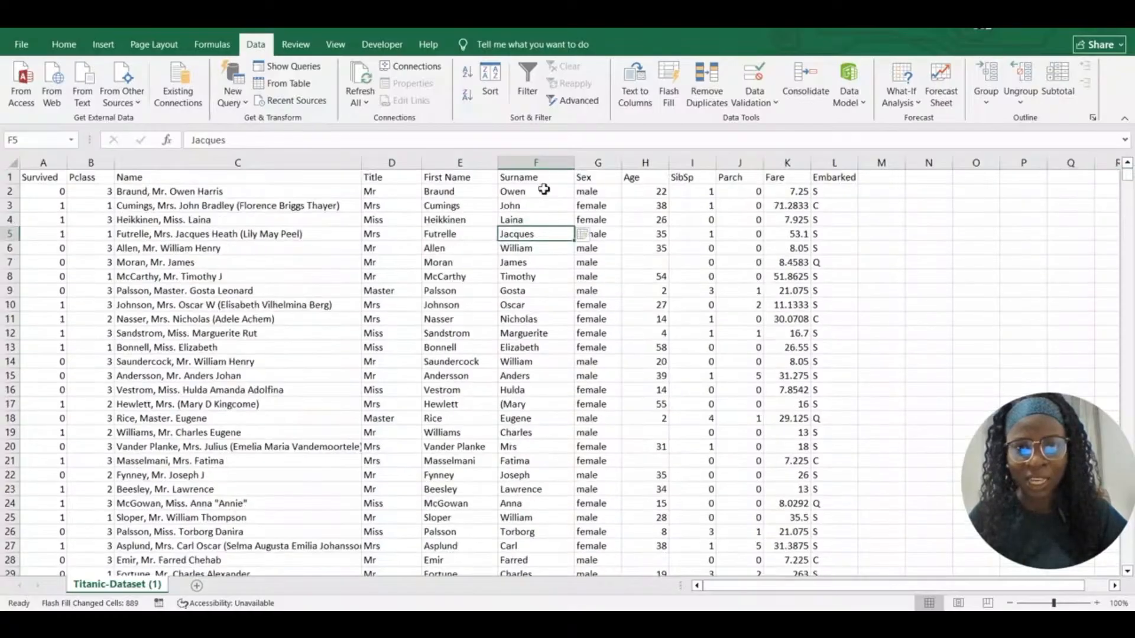
pyautogui.click(530, 164)
# Insert a blank column G in front of Sex and select its header cell G1
pyautogui.rightClick(531, 164)
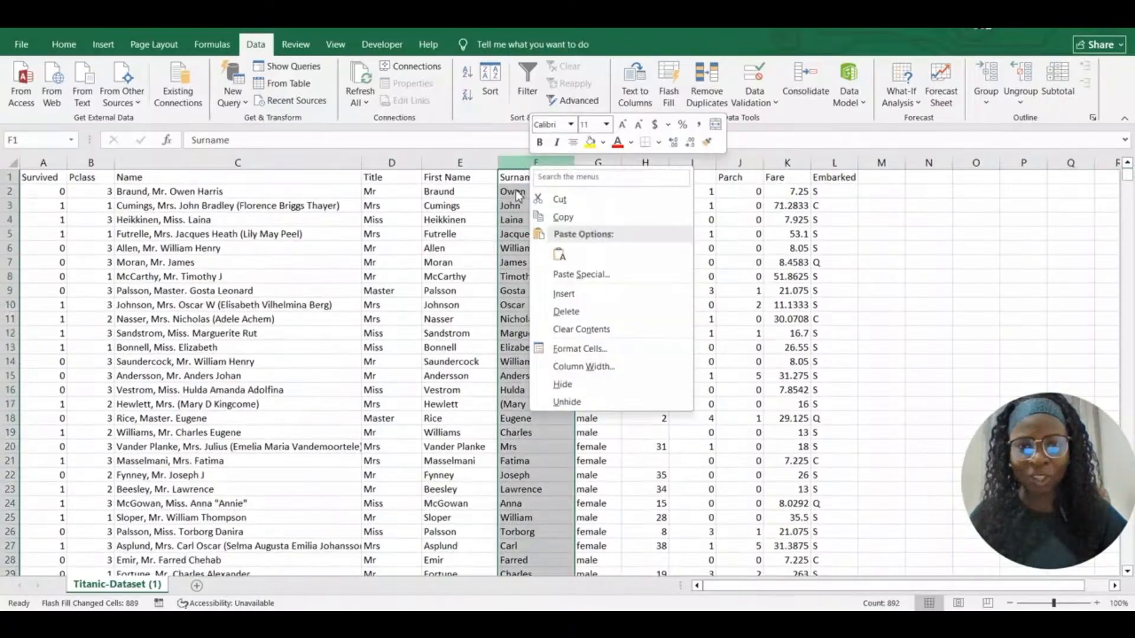
pyautogui.press('Escape')
pyautogui.click(597, 163)
pyautogui.rightClick(596, 165)
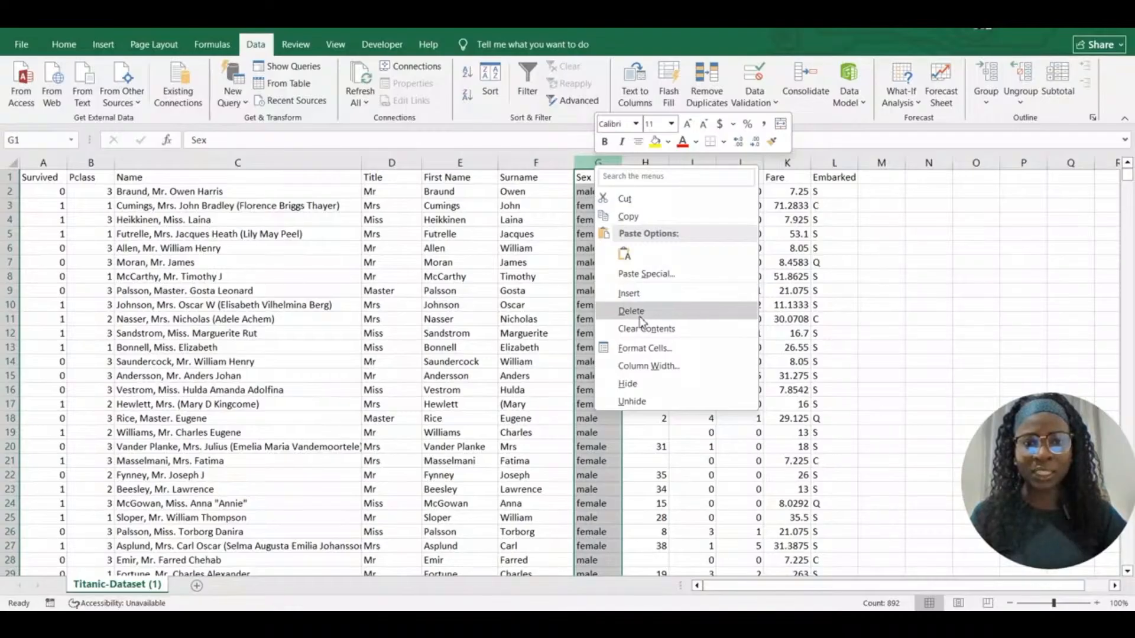
pyautogui.click(629, 293)
pyautogui.moveTo(603, 182); pyautogui.dragTo(609, 220)
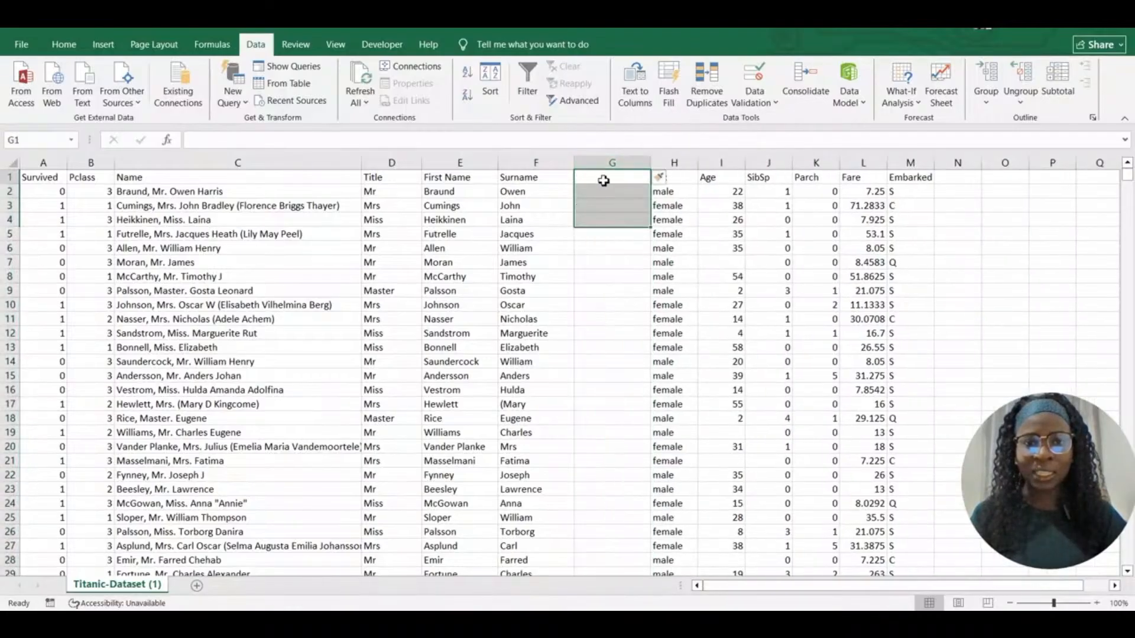
pyautogui.click(603, 180)
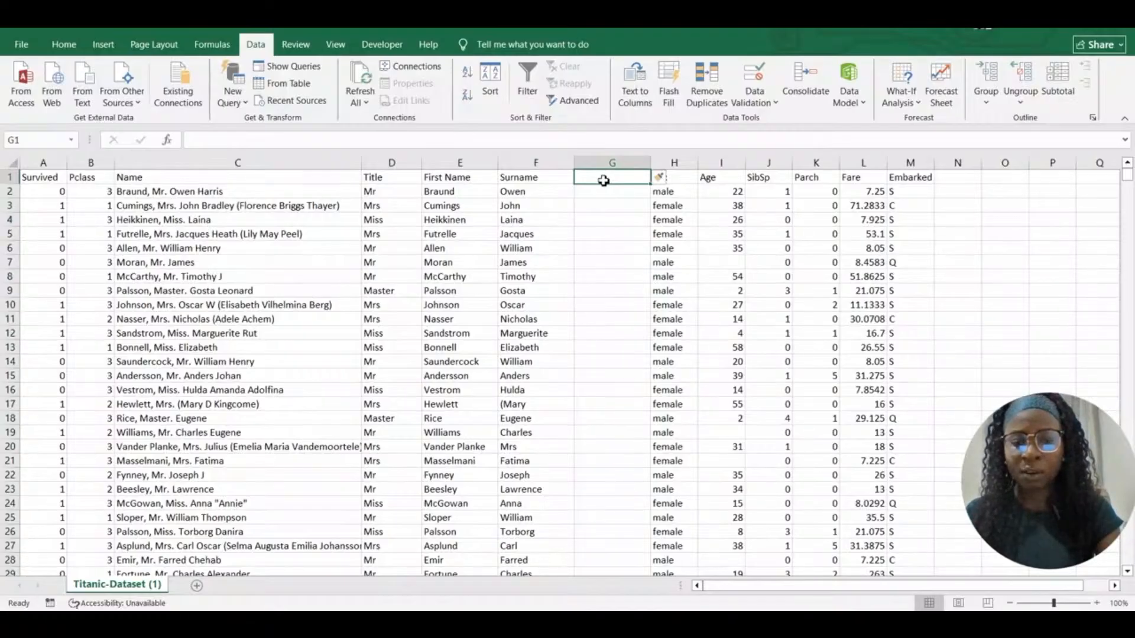
# Enter the header 'Other Names' in cell G1 of the new column
pyautogui.write('Other')
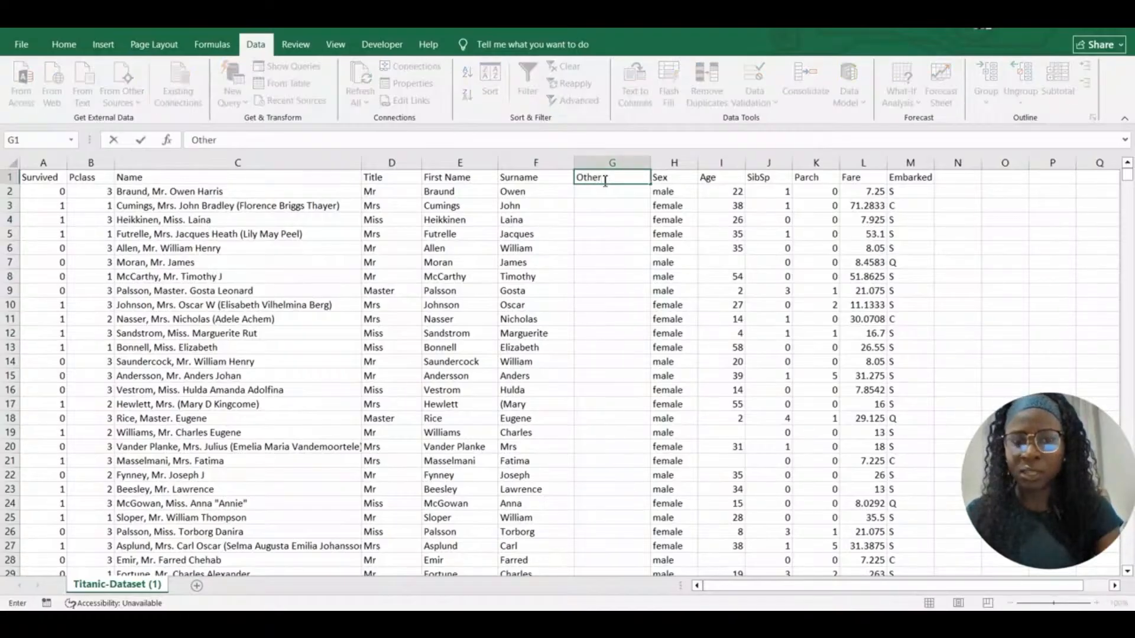
pyautogui.write(' Names')
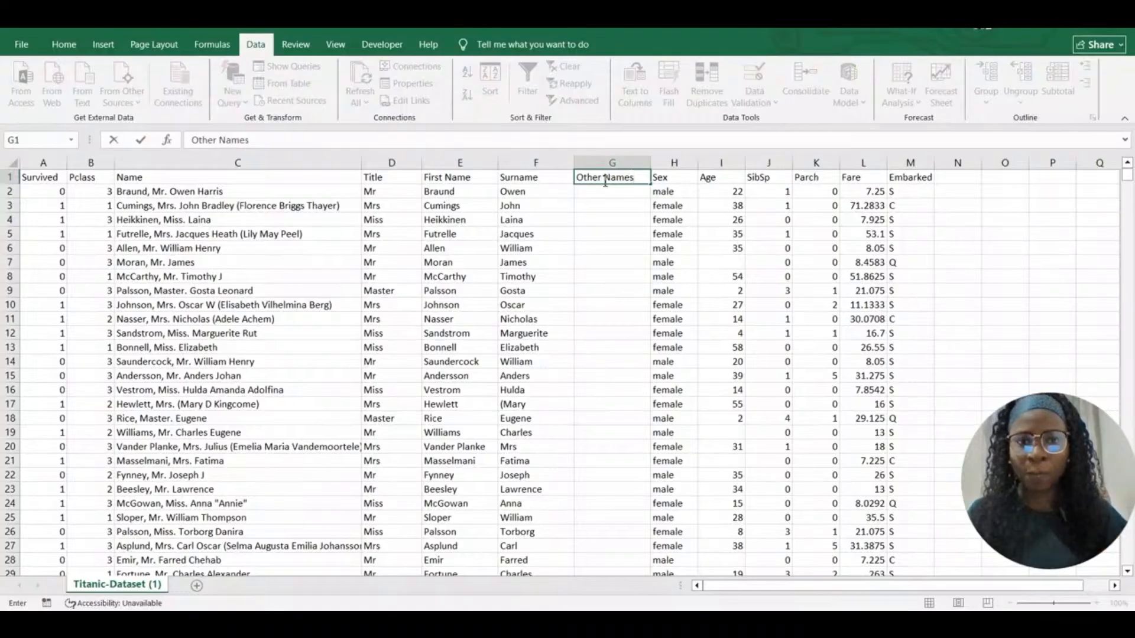
pyautogui.click(601, 198)
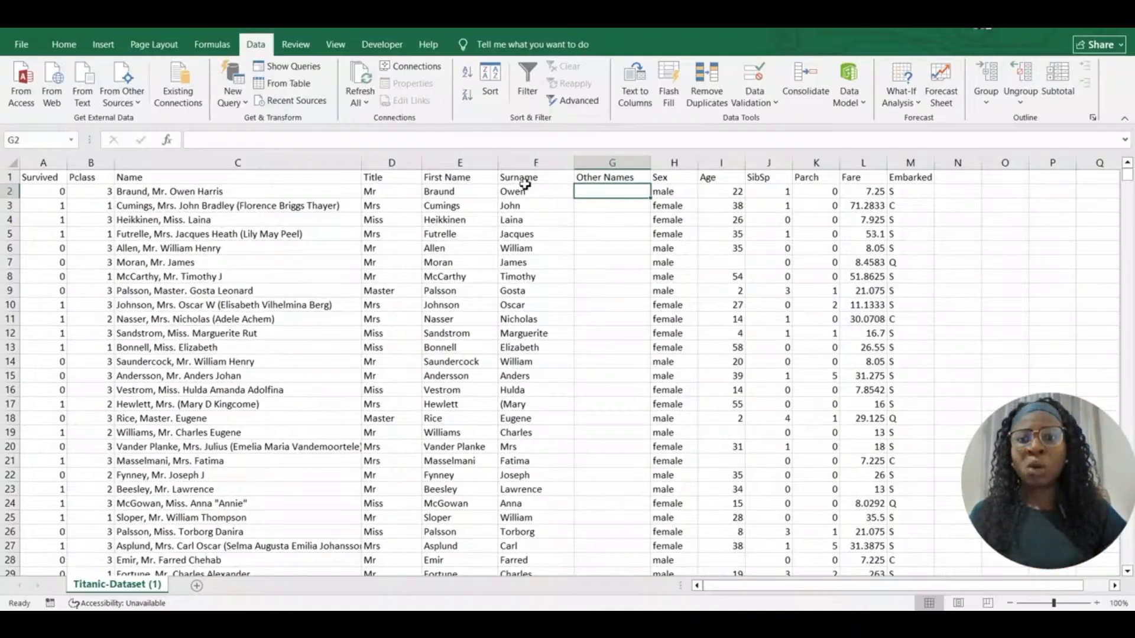
# Begin G2's formula in the formula bar as =IFERROR(TRIM(MID(C2,FIND
pyautogui.click(385, 138)
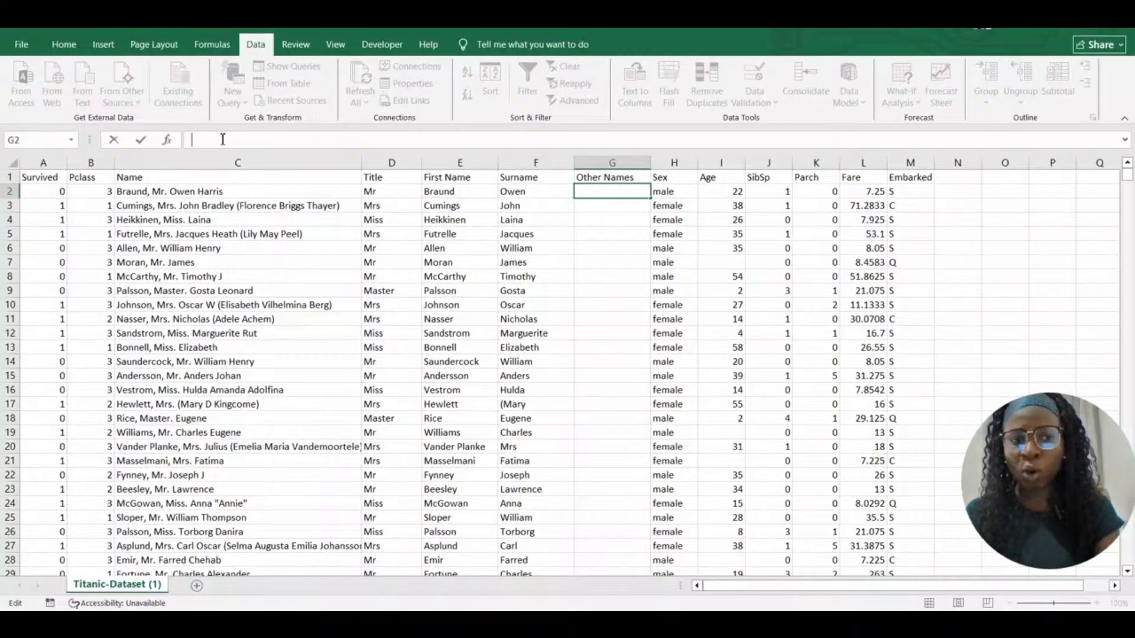
pyautogui.write('=')
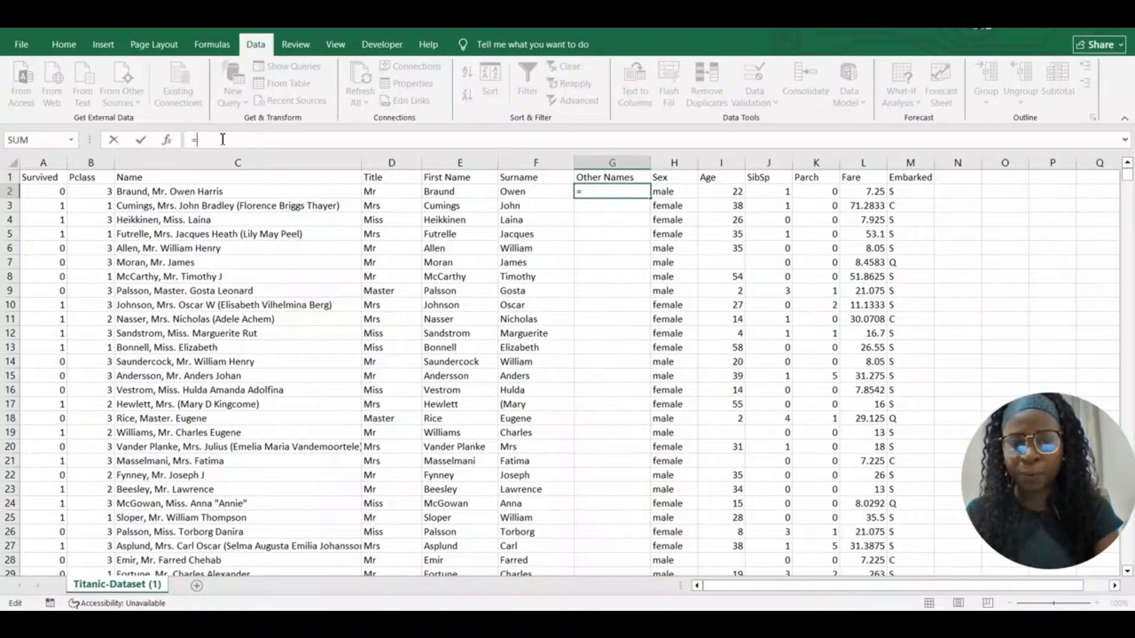
pyautogui.write('IF')
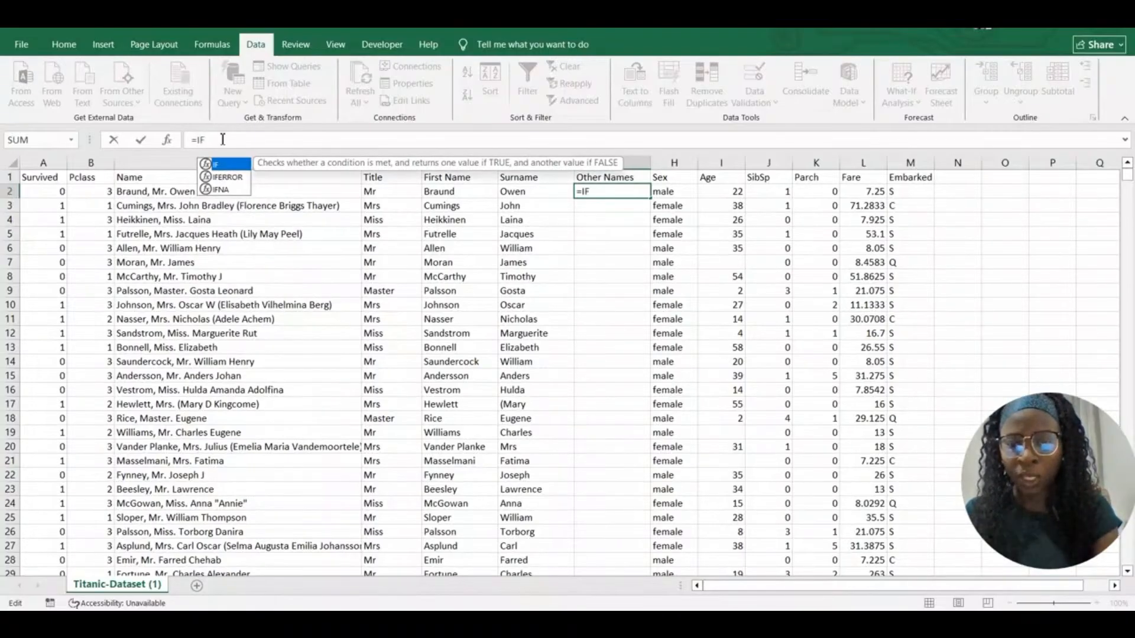
pyautogui.write('ERROR')
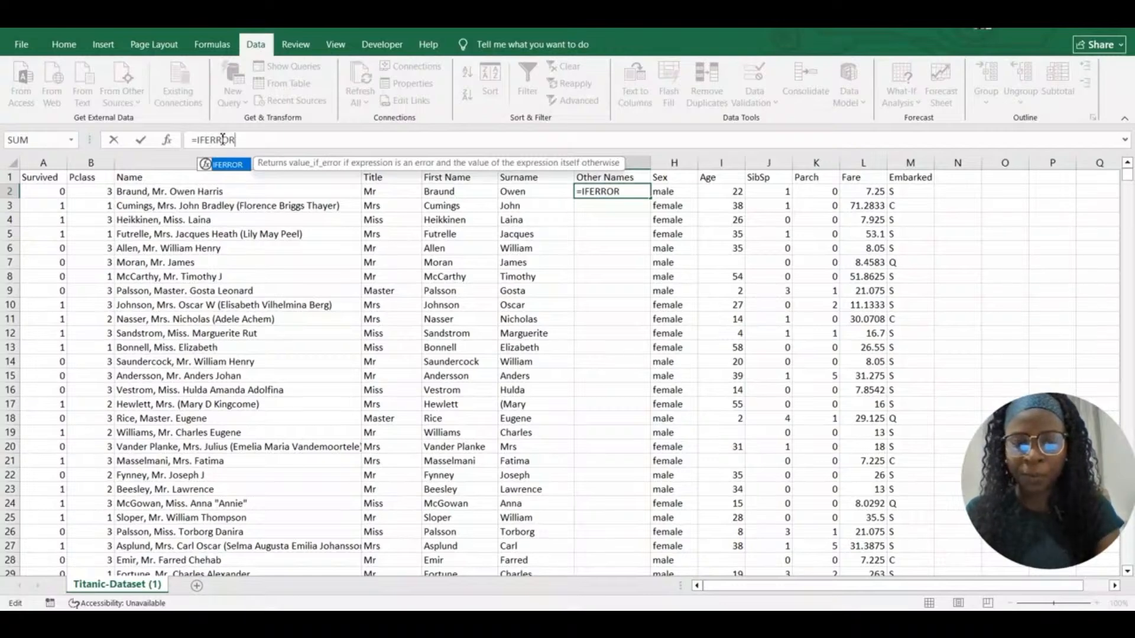
pyautogui.write('(TRIM')
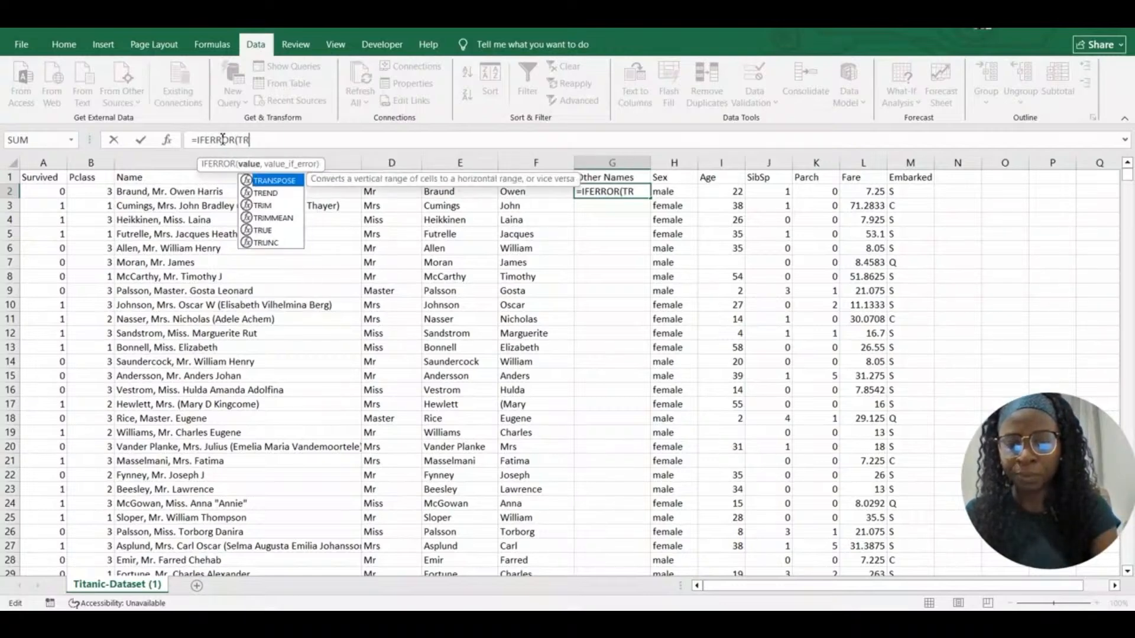
pyautogui.write('(')
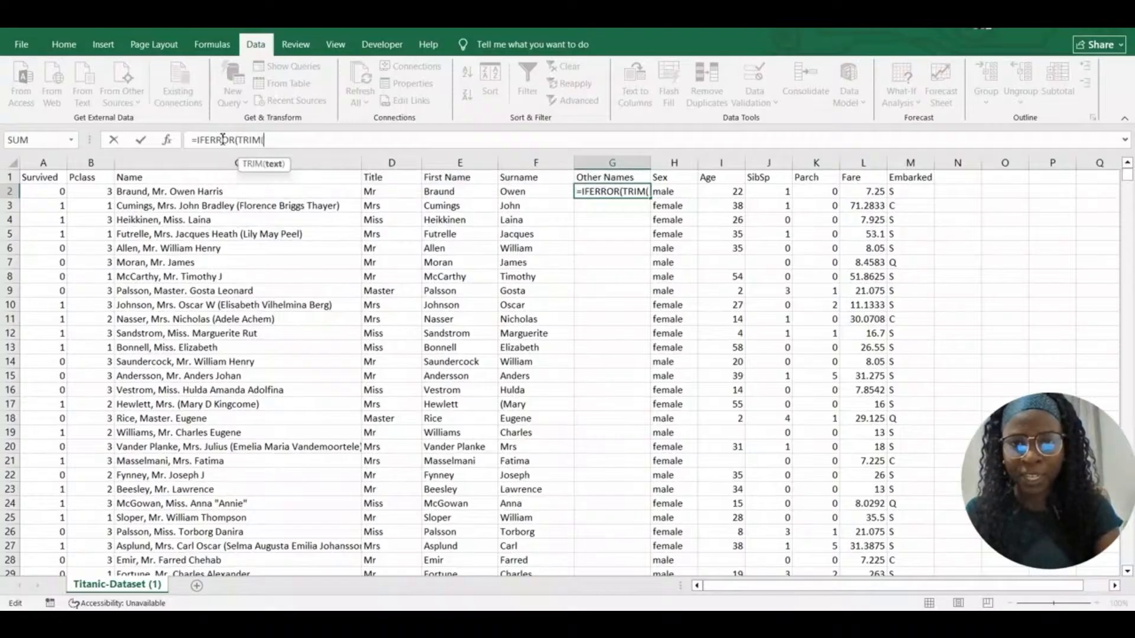
pyautogui.write('MID')
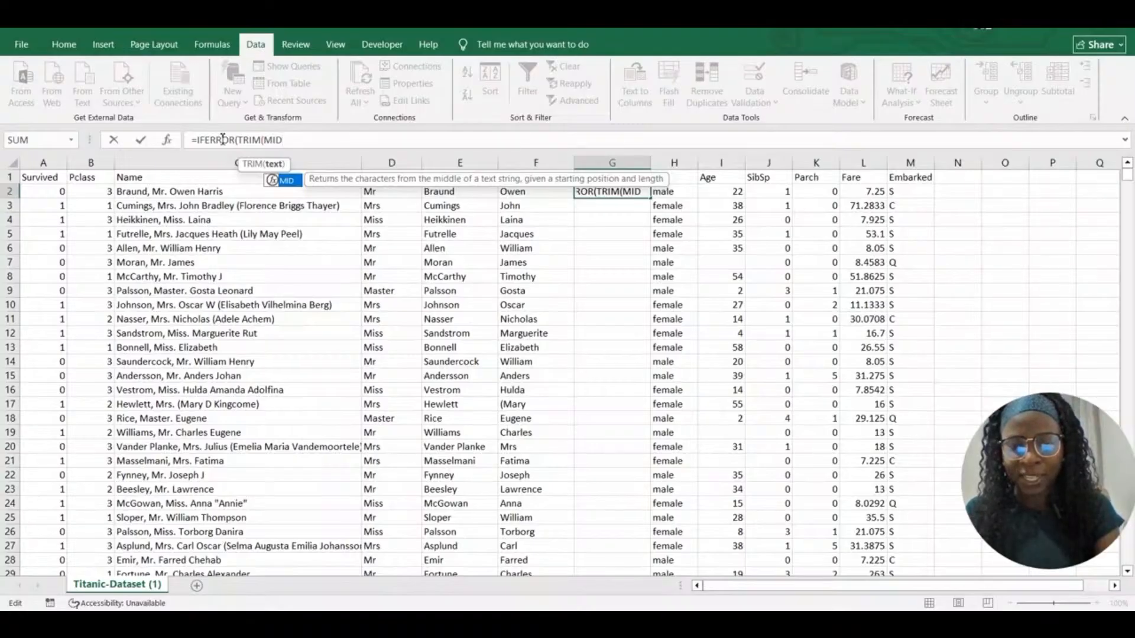
pyautogui.write('(')
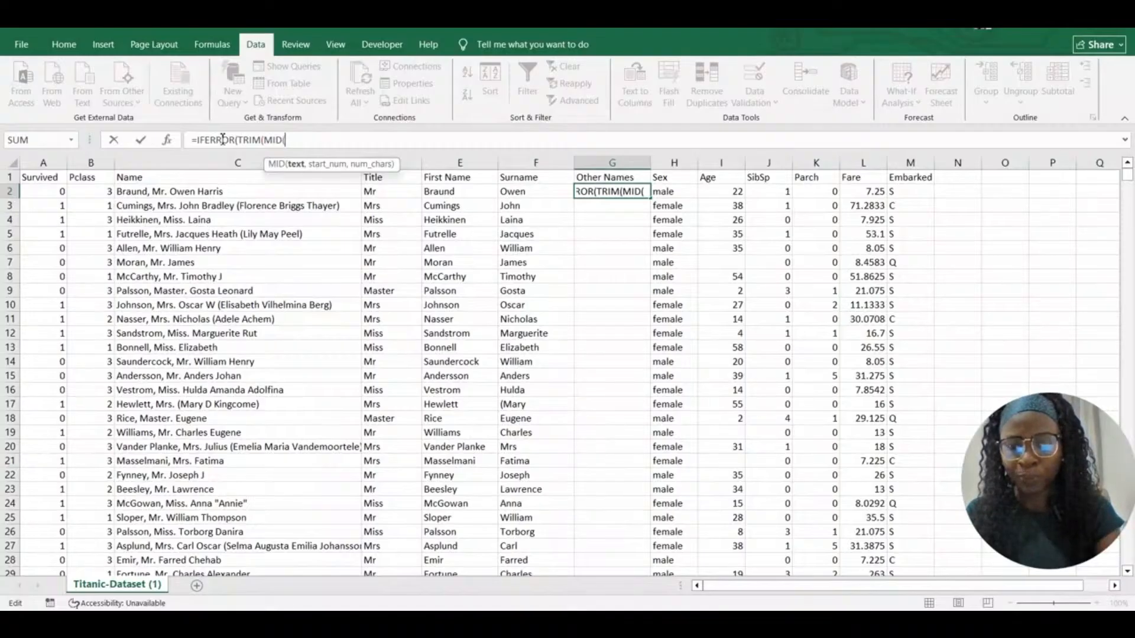
pyautogui.write('C2')
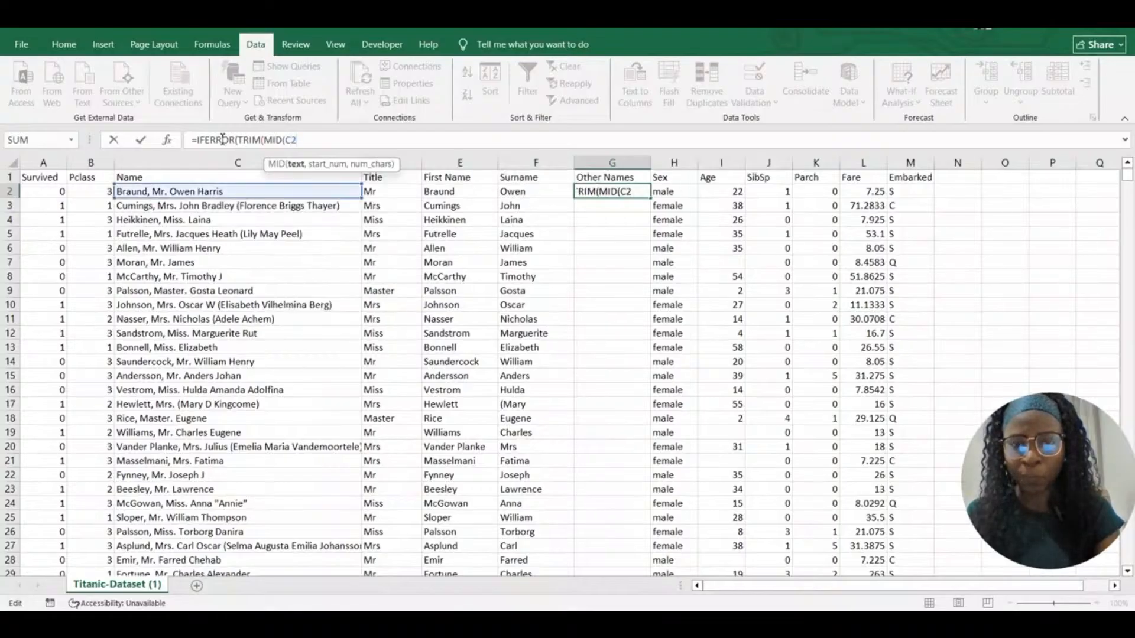
pyautogui.write(',')
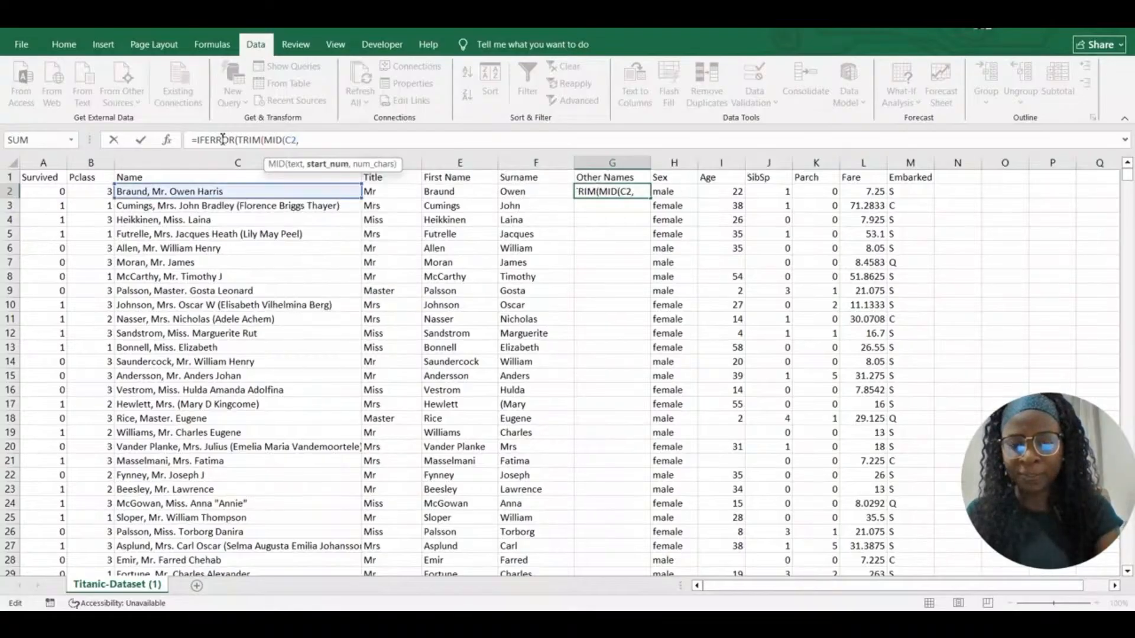
pyautogui.write('FIND')
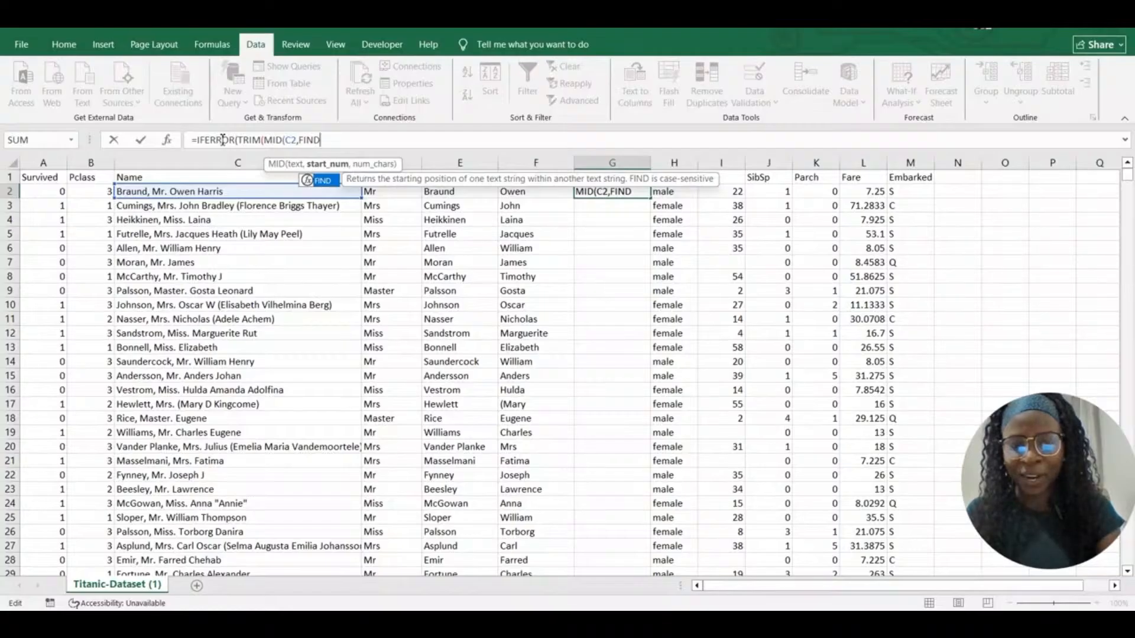
# Add nested FIND calls locating C2's third space, then +1 and length 50 for MID
pyautogui.write('(')
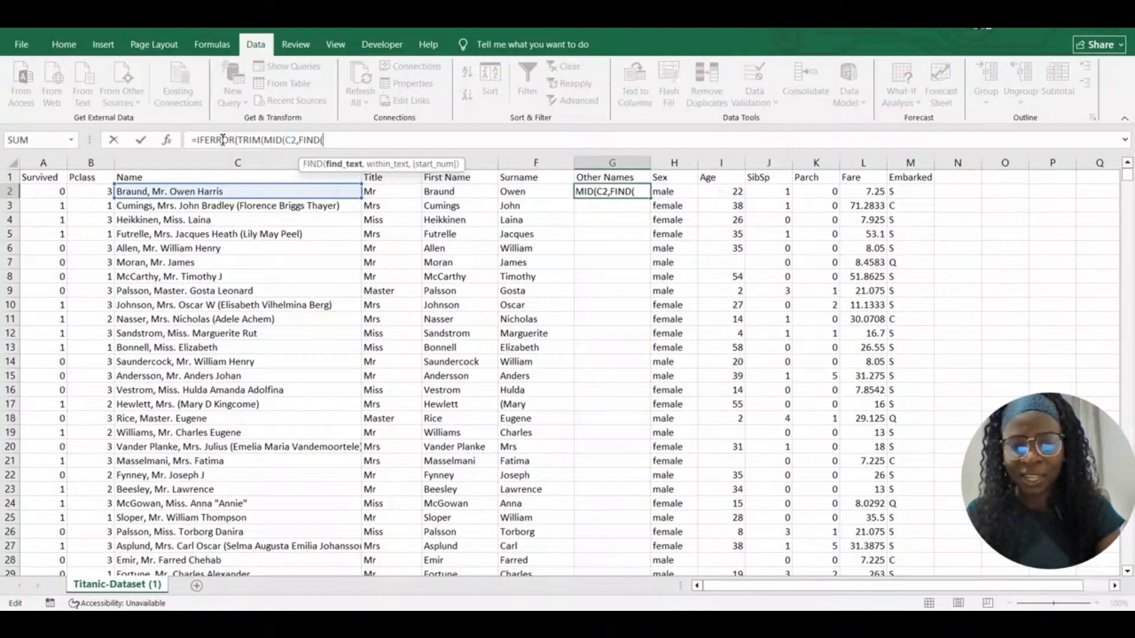
pyautogui.write('"')
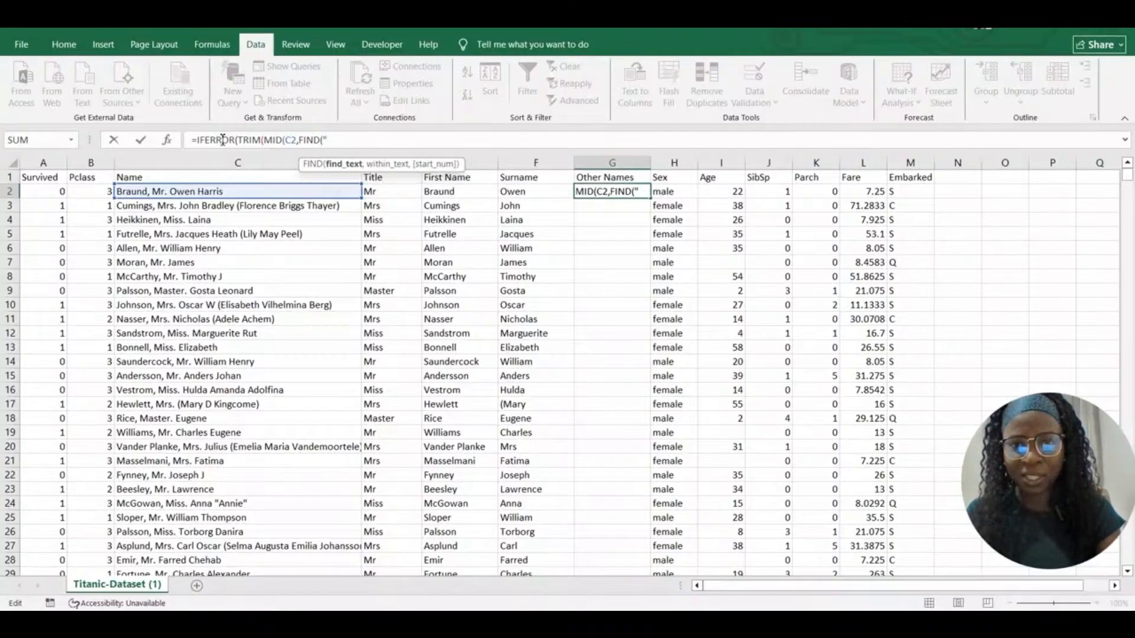
pyautogui.write(' "')
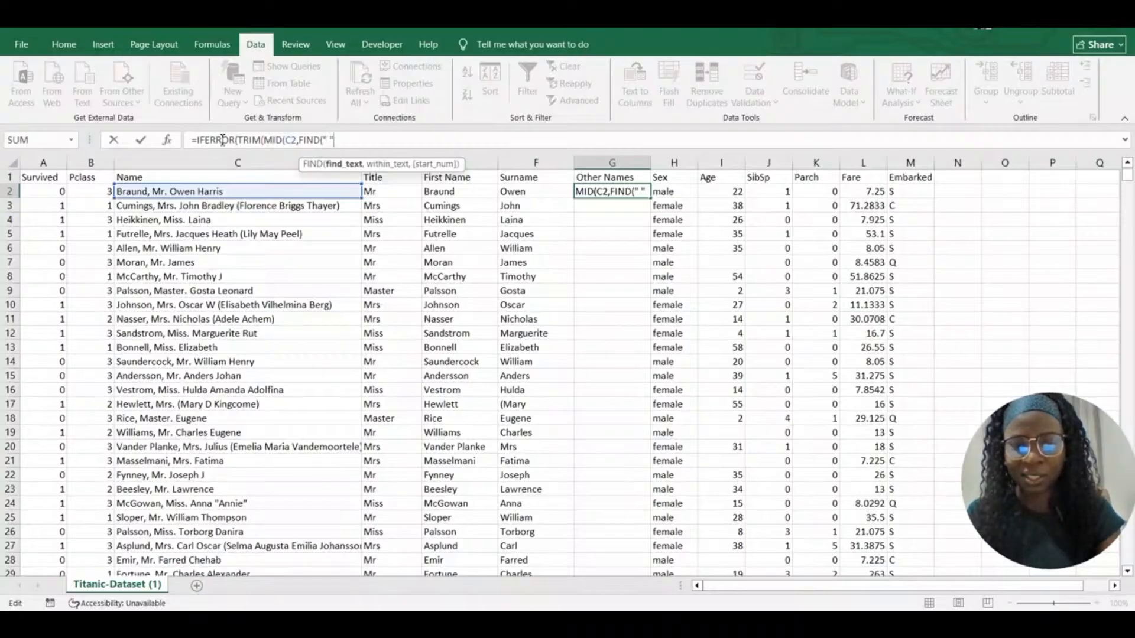
pyautogui.write(',')
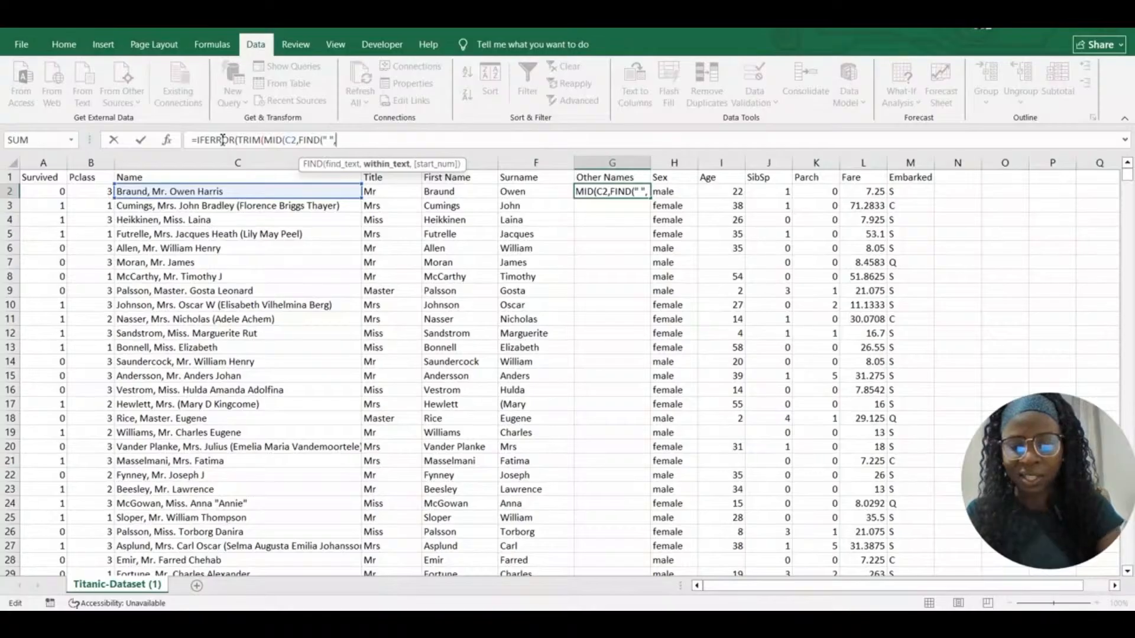
pyautogui.write(' C2')
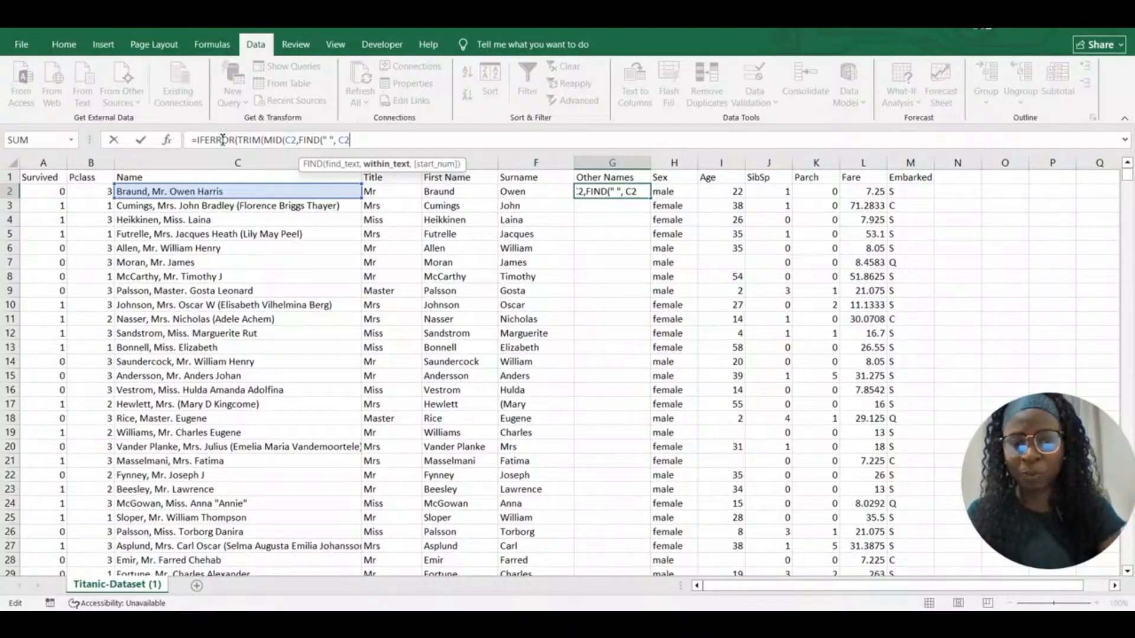
pyautogui.write(',')
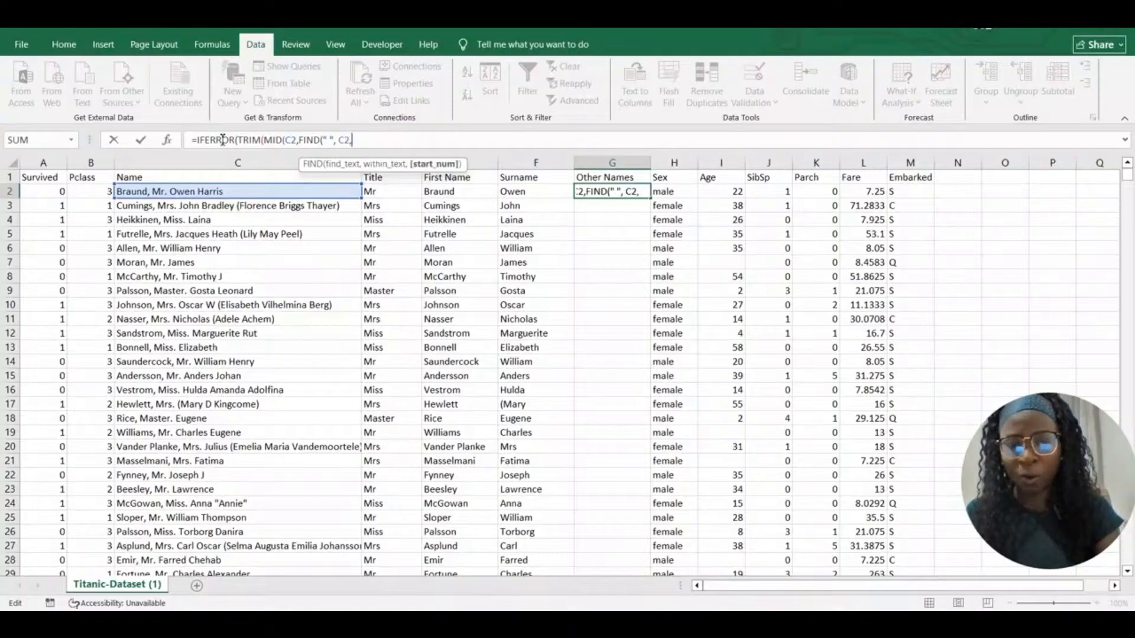
pyautogui.write(' FIND')
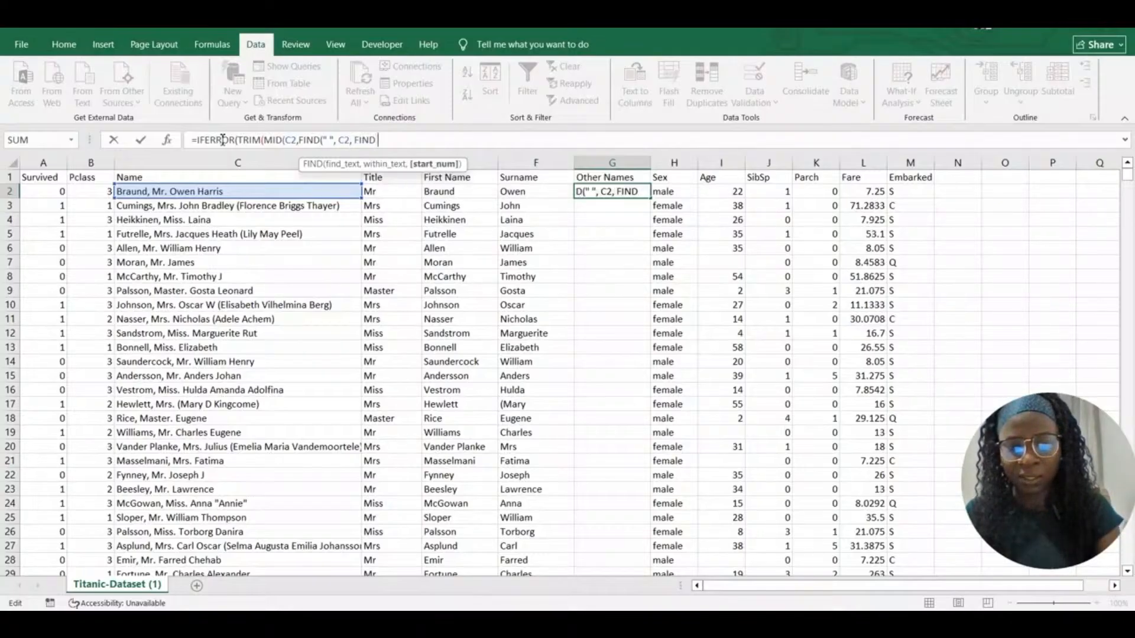
pyautogui.write('(" "')
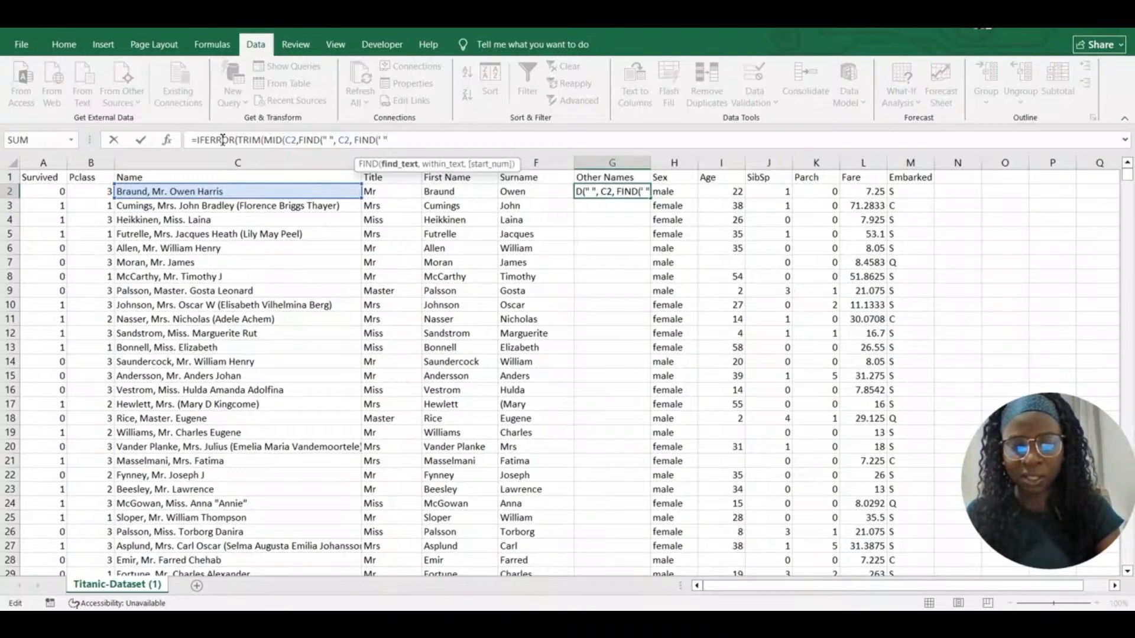
pyautogui.write(', C2')
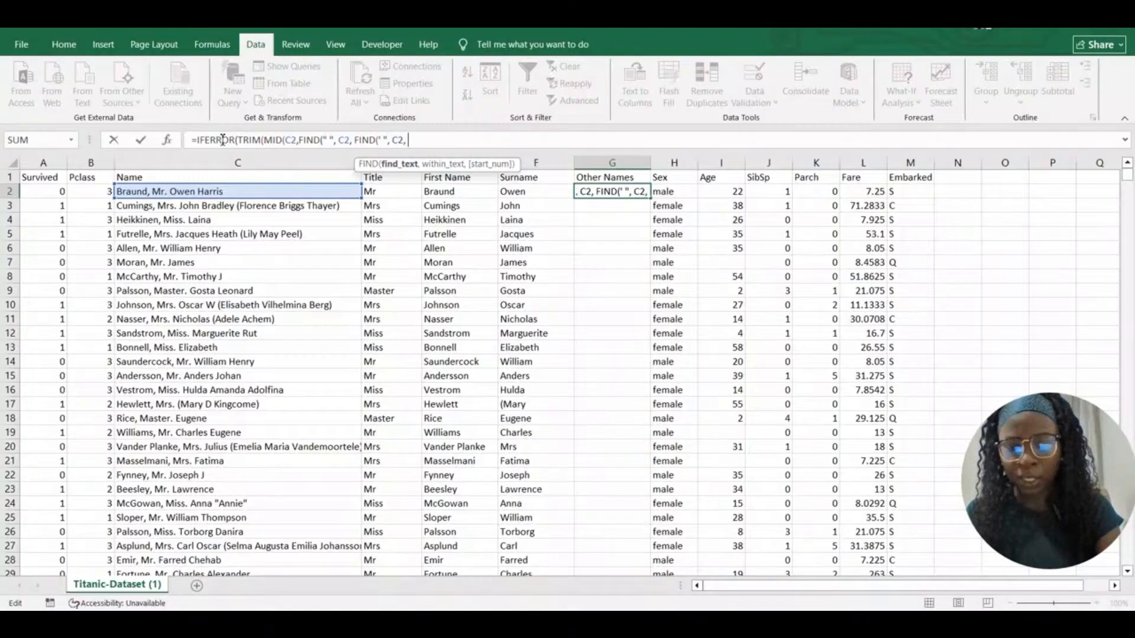
pyautogui.write(', FIND')
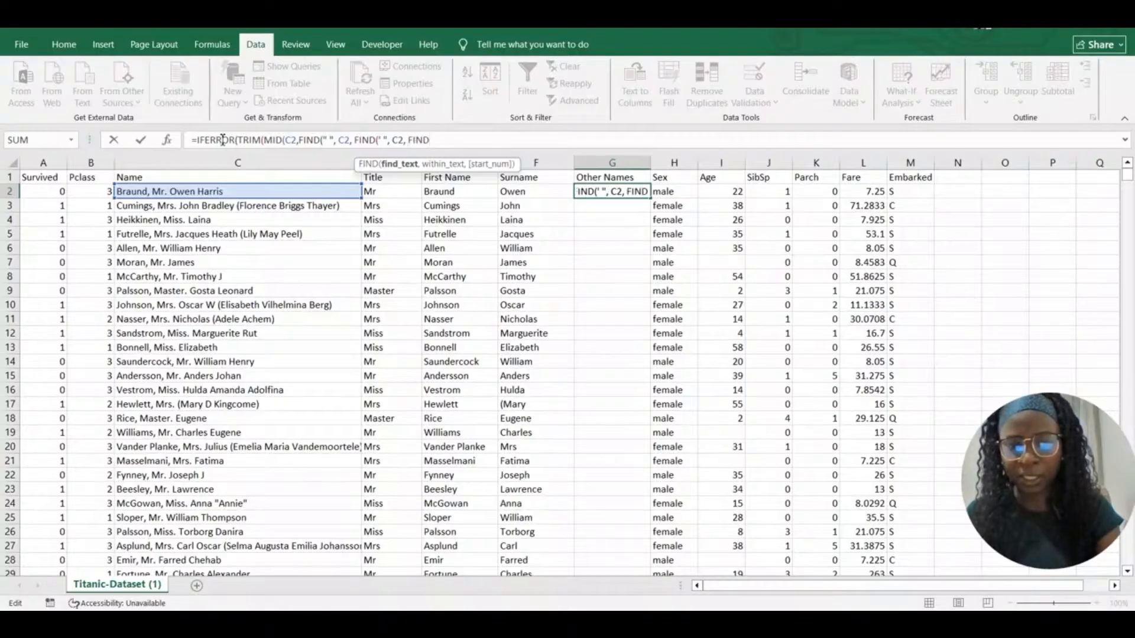
pyautogui.write('("')
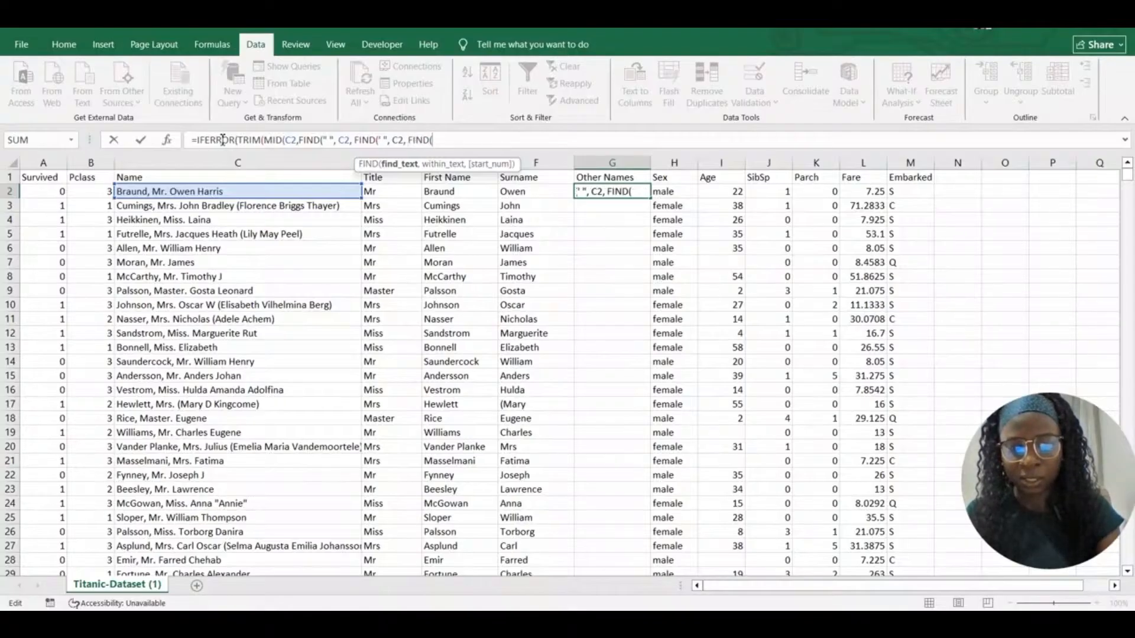
pyautogui.write(' ",')
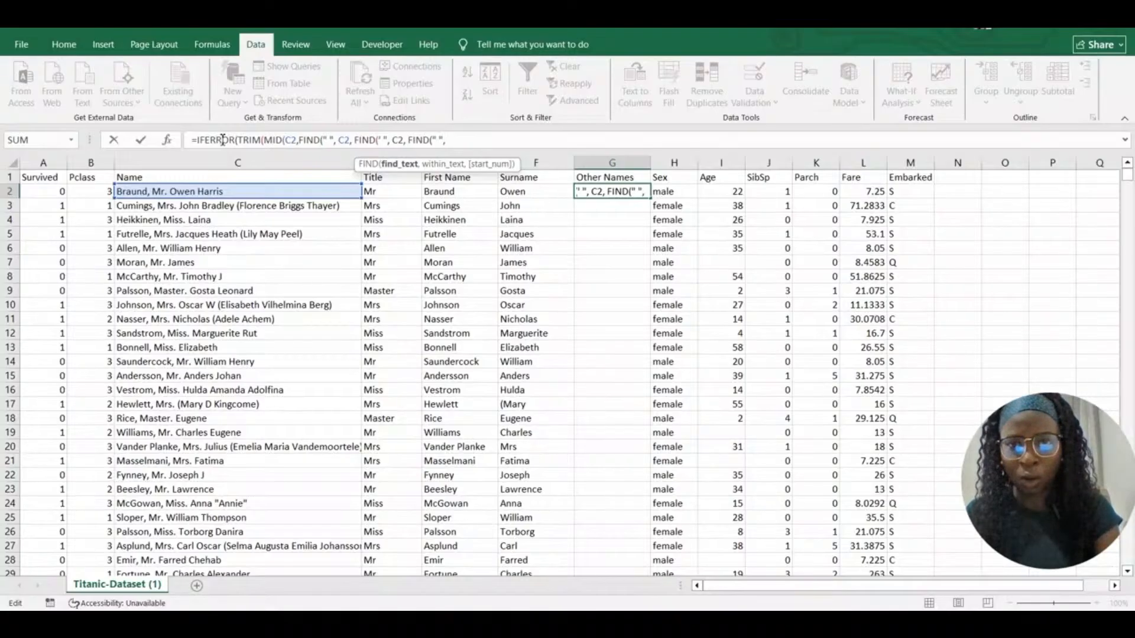
pyautogui.write(' C2')
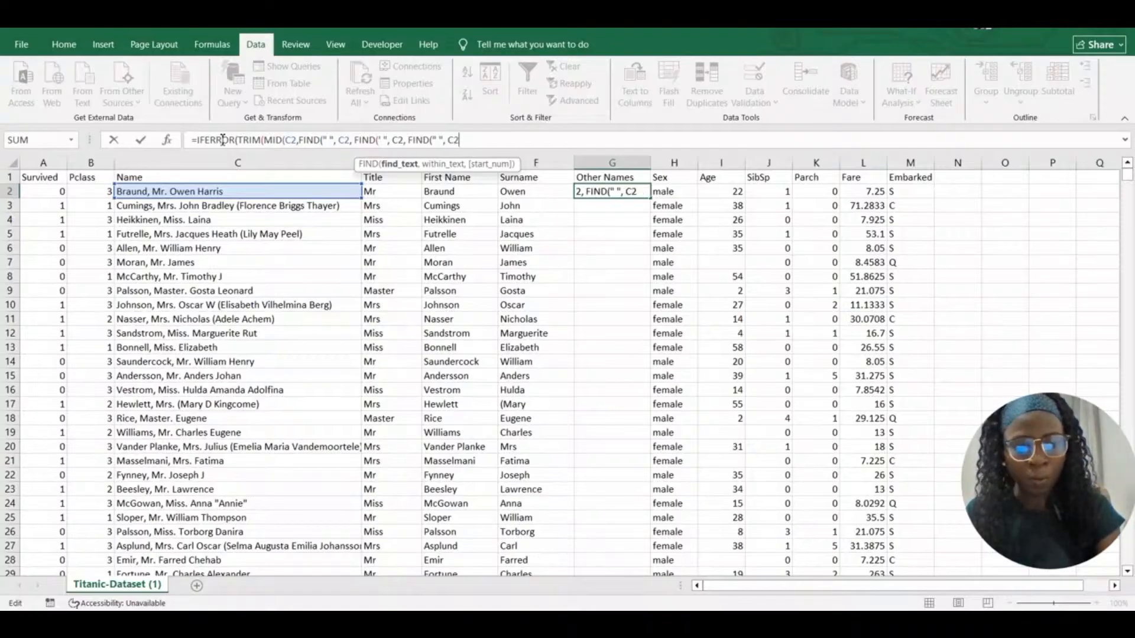
pyautogui.write(')')
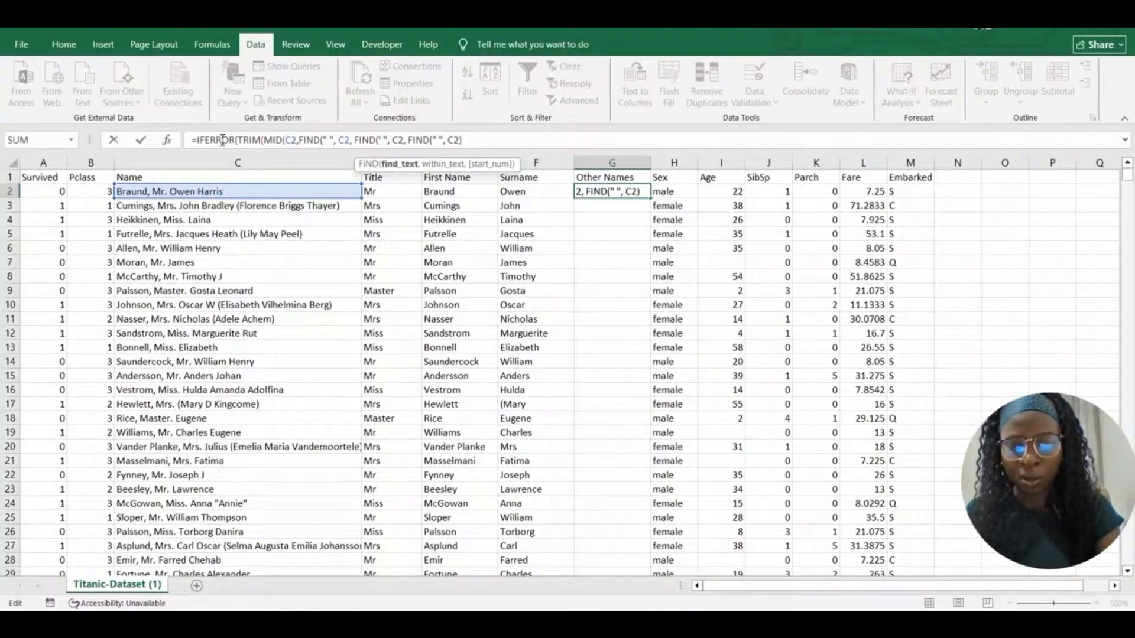
pyautogui.write('+1')
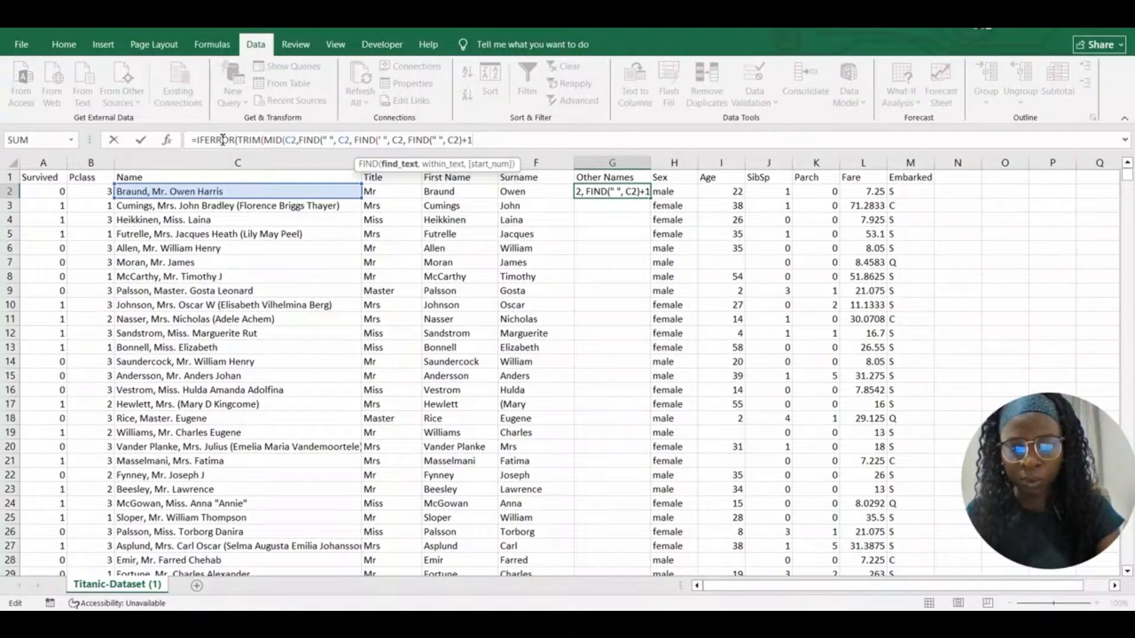
pyautogui.write(')+')
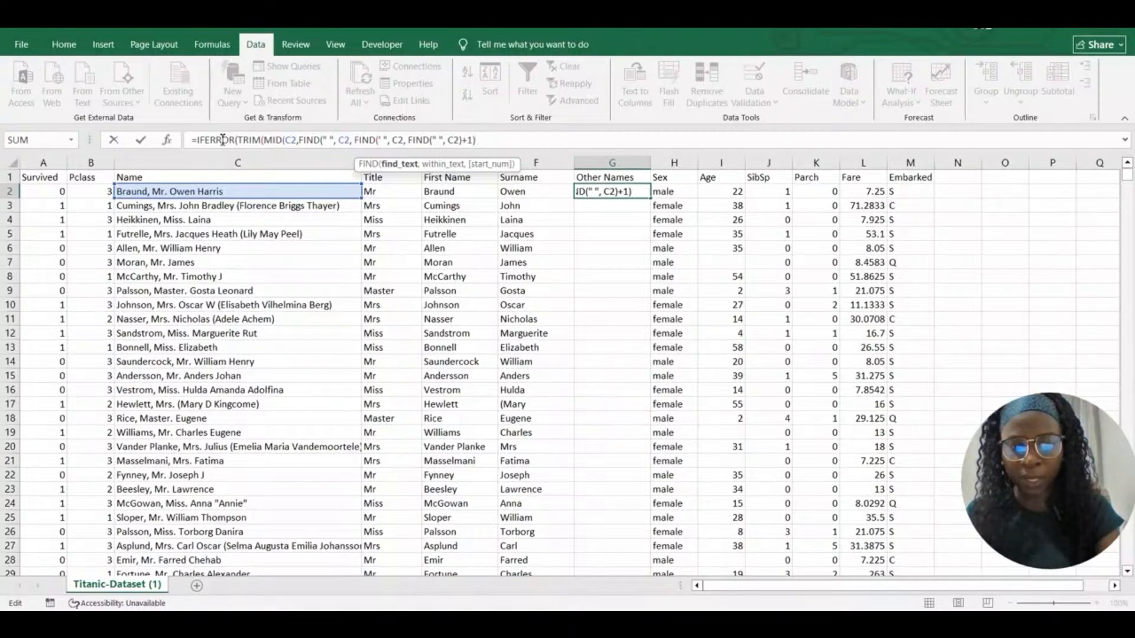
pyautogui.write('1')
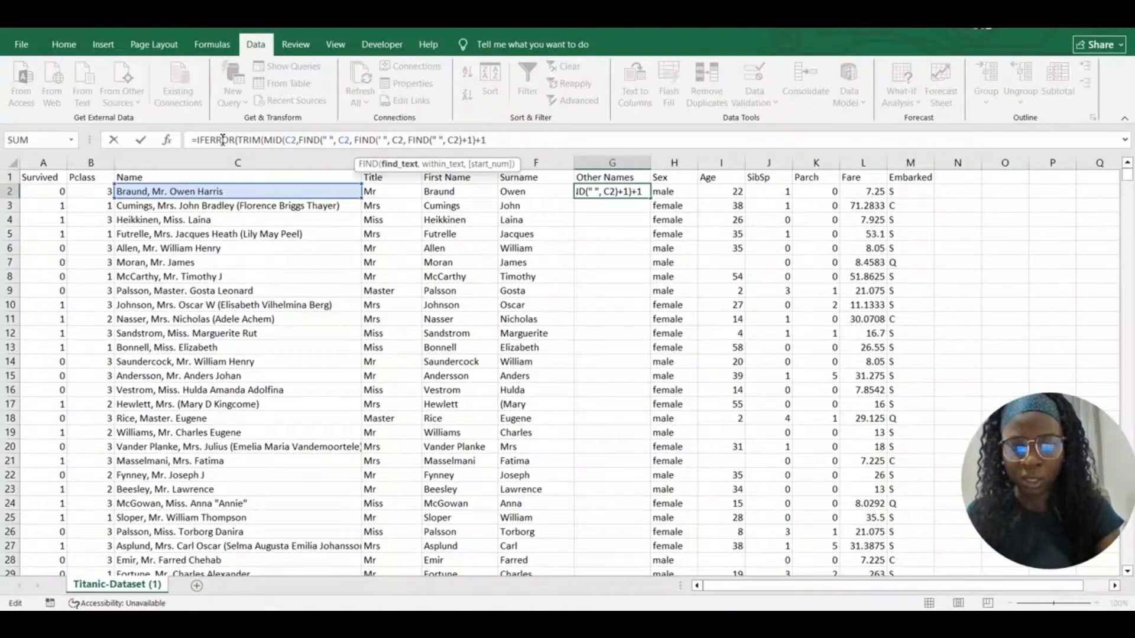
pyautogui.write('+')
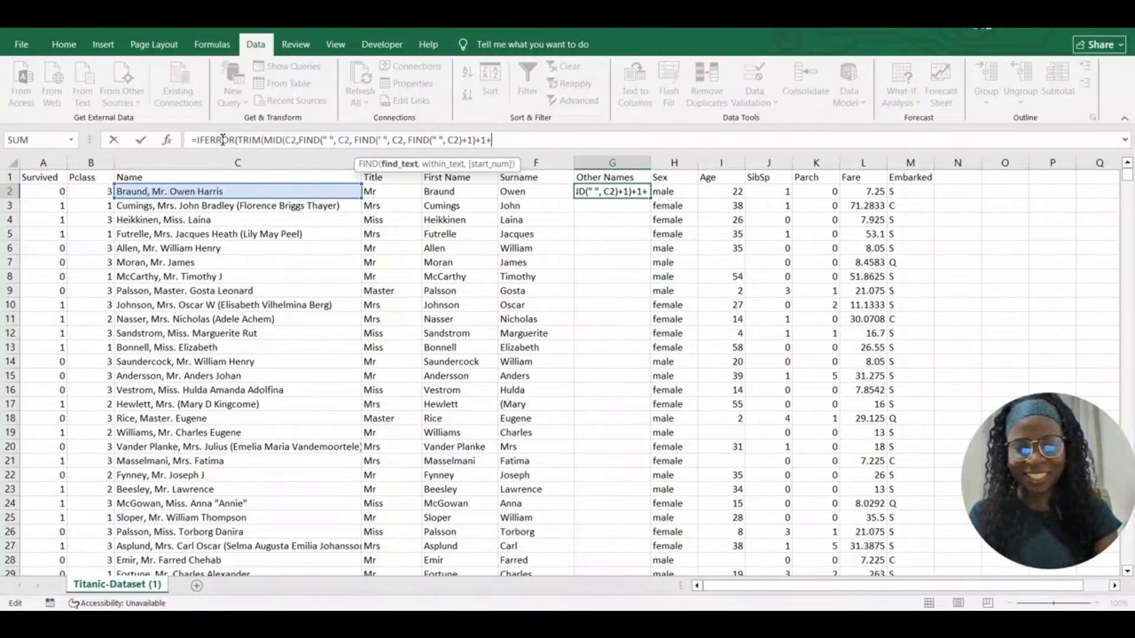
pyautogui.press('BackSpace')
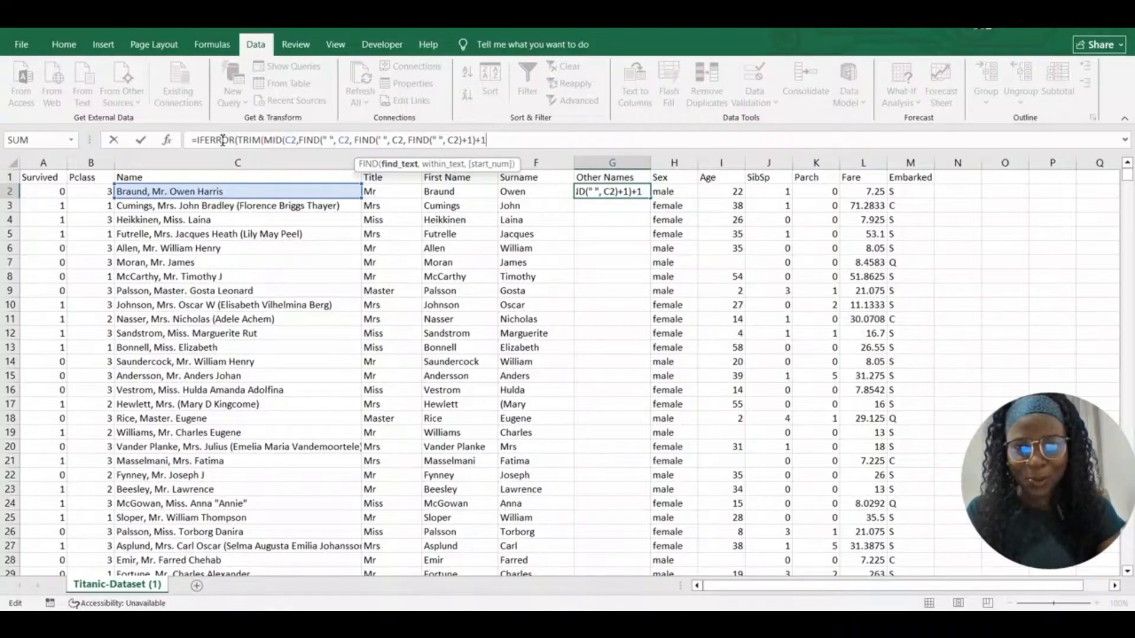
pyautogui.write(')')
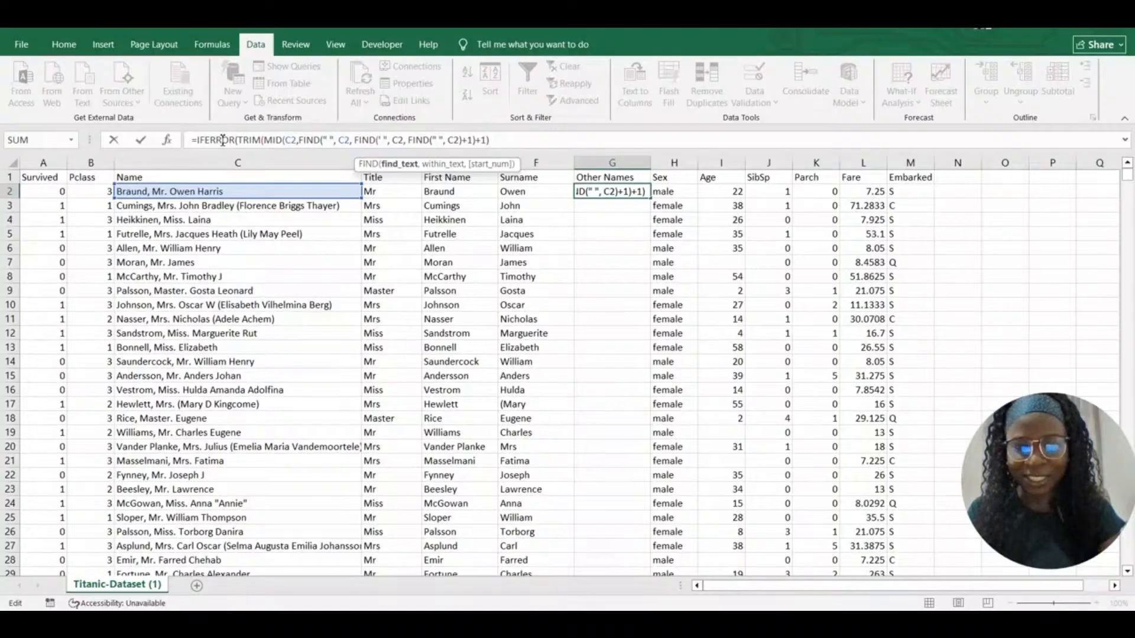
pyautogui.write('+1')
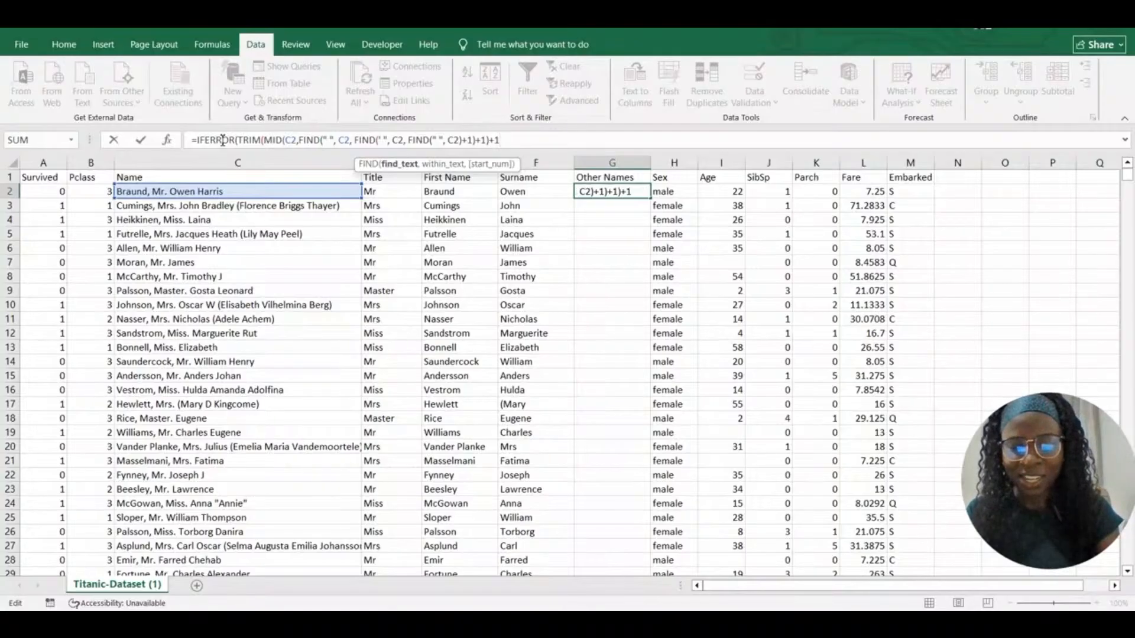
pyautogui.write(', 50)),')
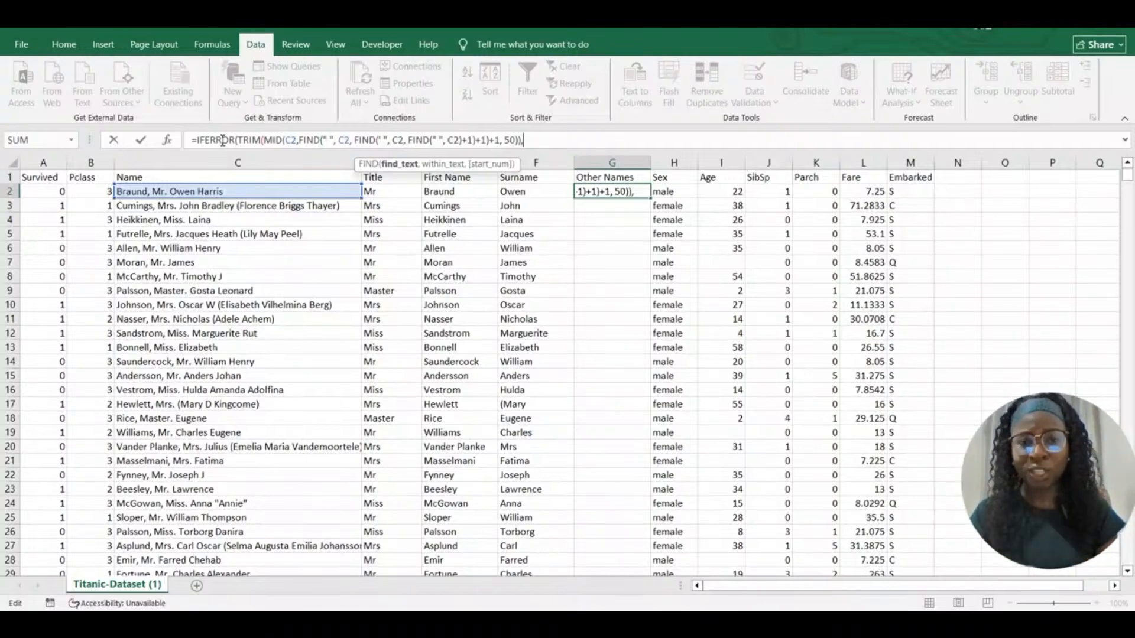
# Close IFERROR with a blank fallback and commit the formula, giving Harris in G2
pyautogui.write('" ")')
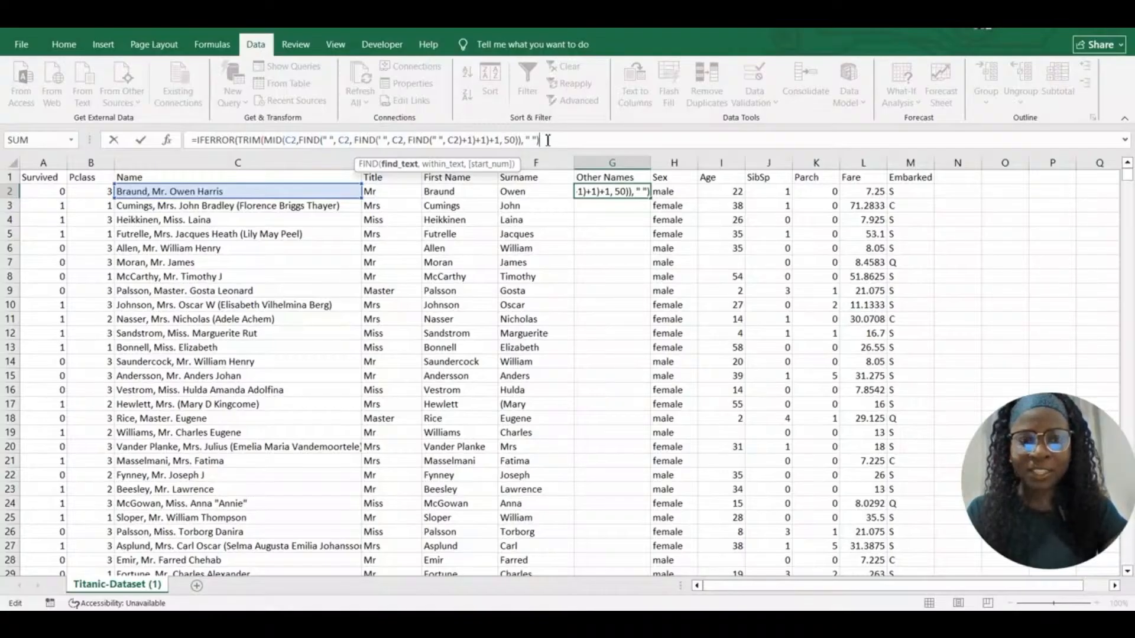
pyautogui.press('Return')
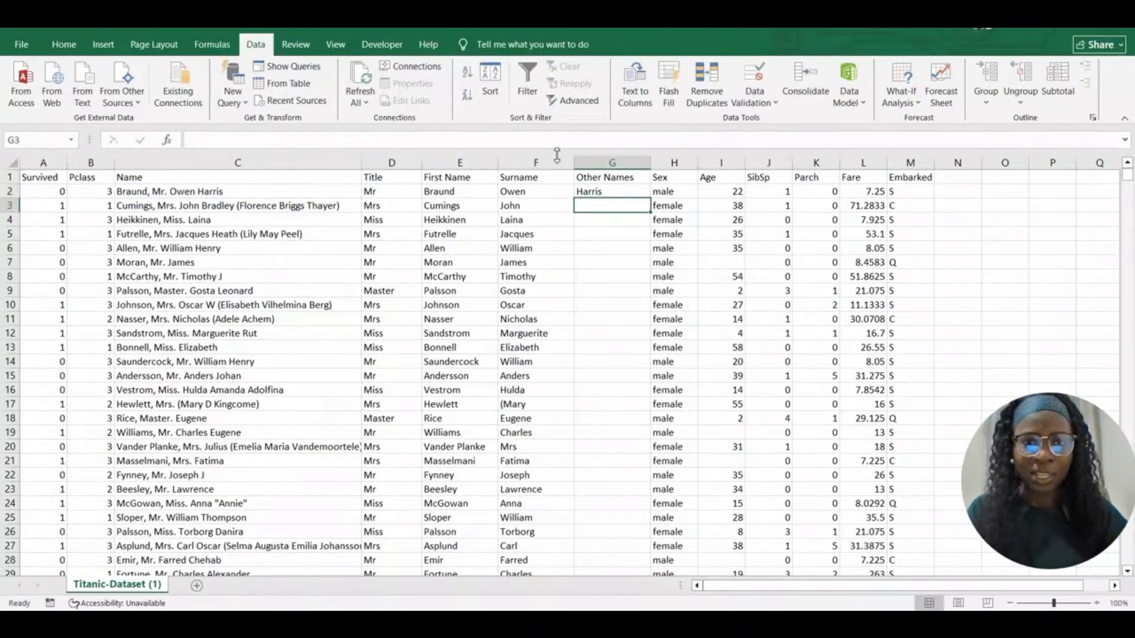
# Copy G2's formula down to G891 and widen column G to show full names
pyautogui.click(600, 194)
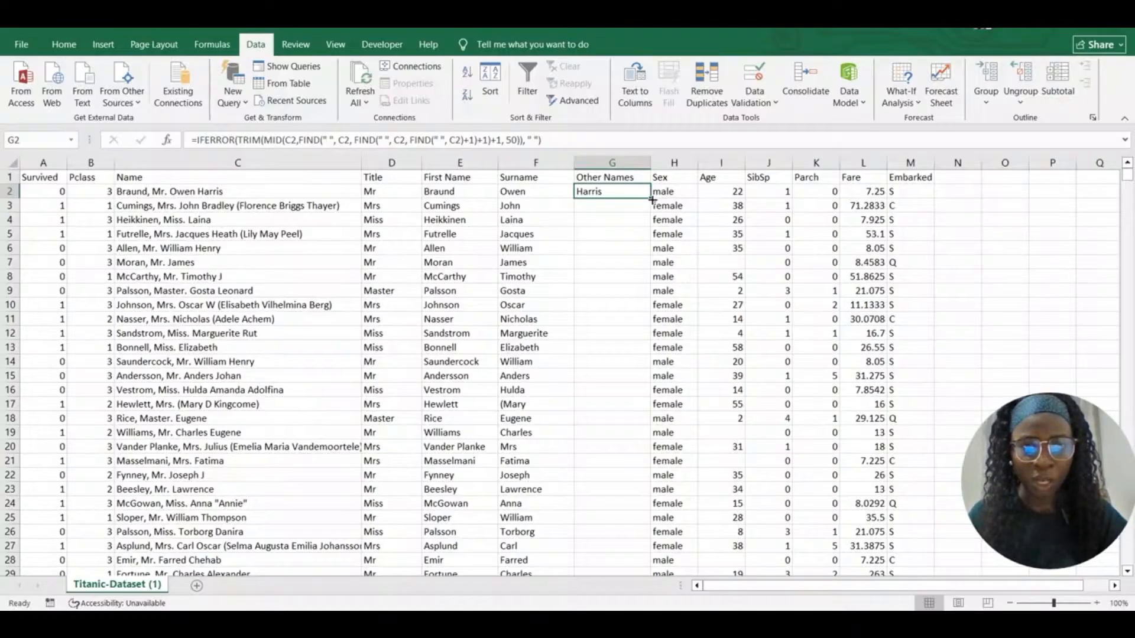
pyautogui.doubleClick(651, 199)
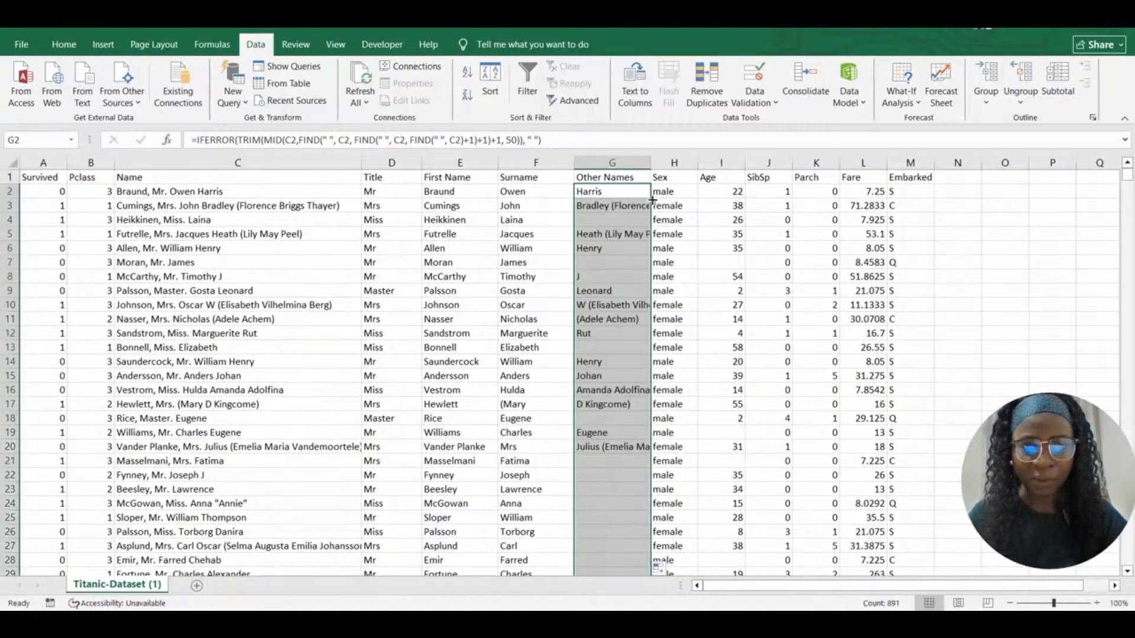
pyautogui.moveTo(650, 167); pyautogui.dragTo(764, 165)
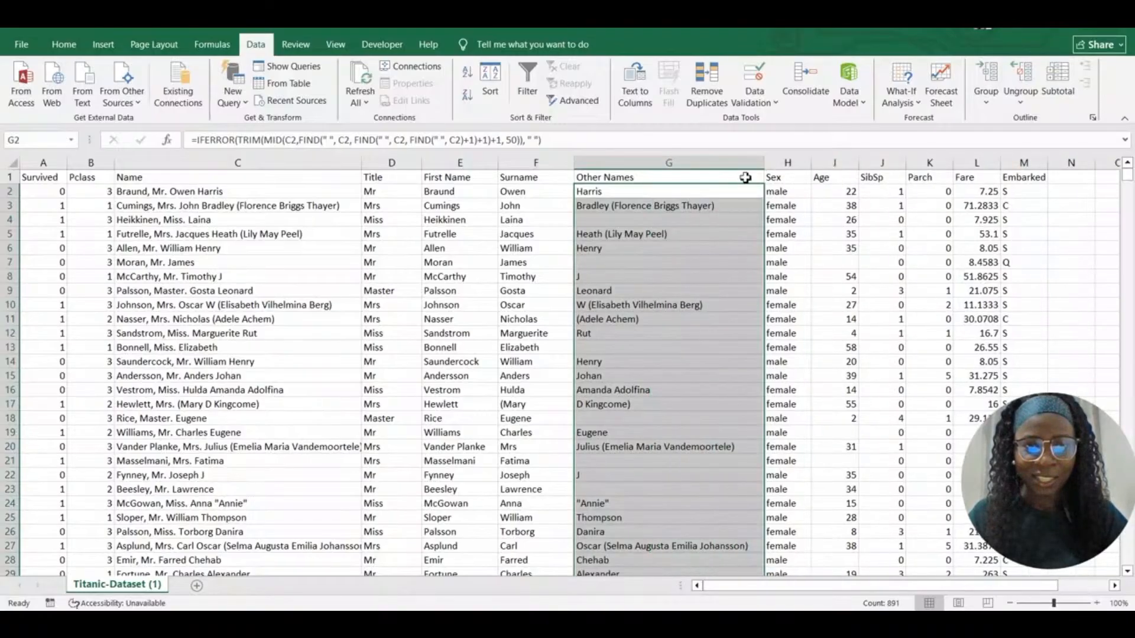
pyautogui.click(720, 205)
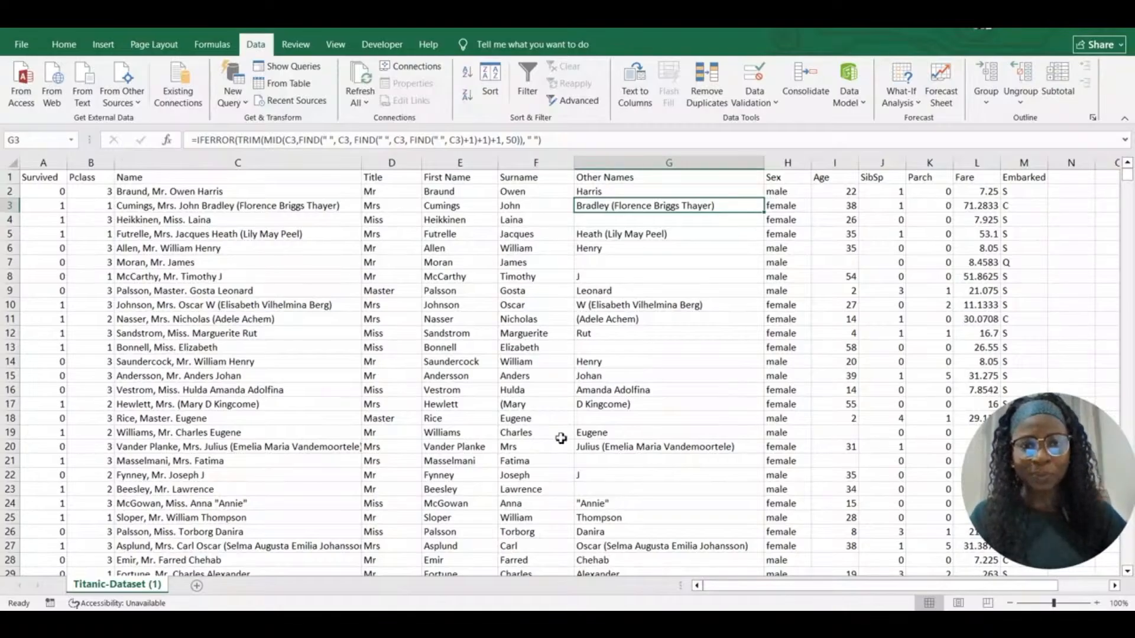
pyautogui.click(597, 219)
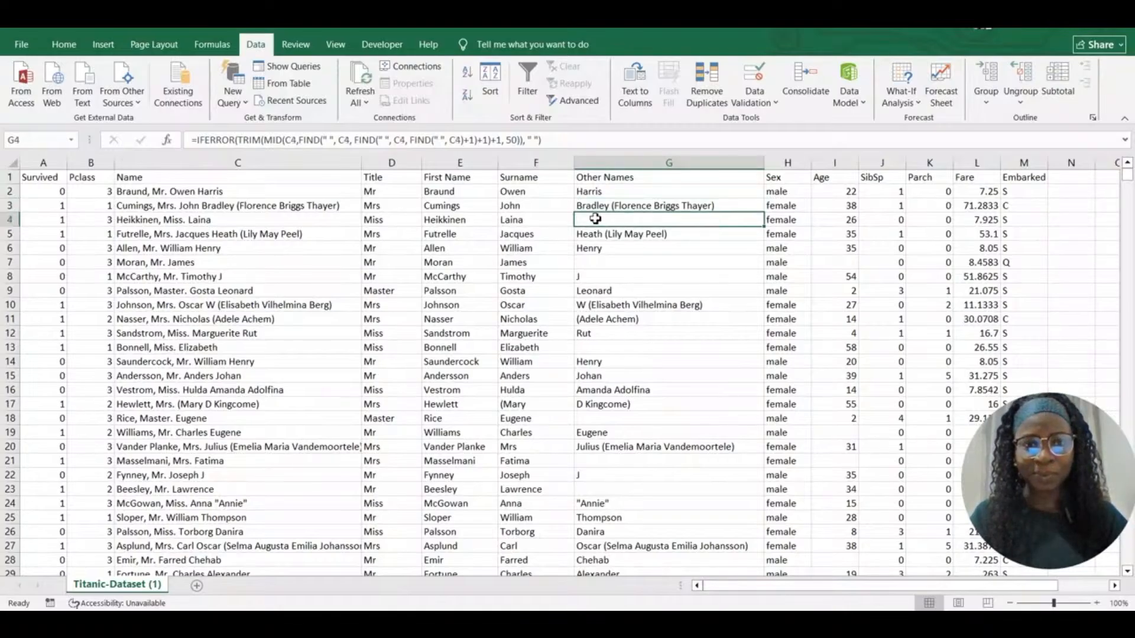
pyautogui.click(604, 264)
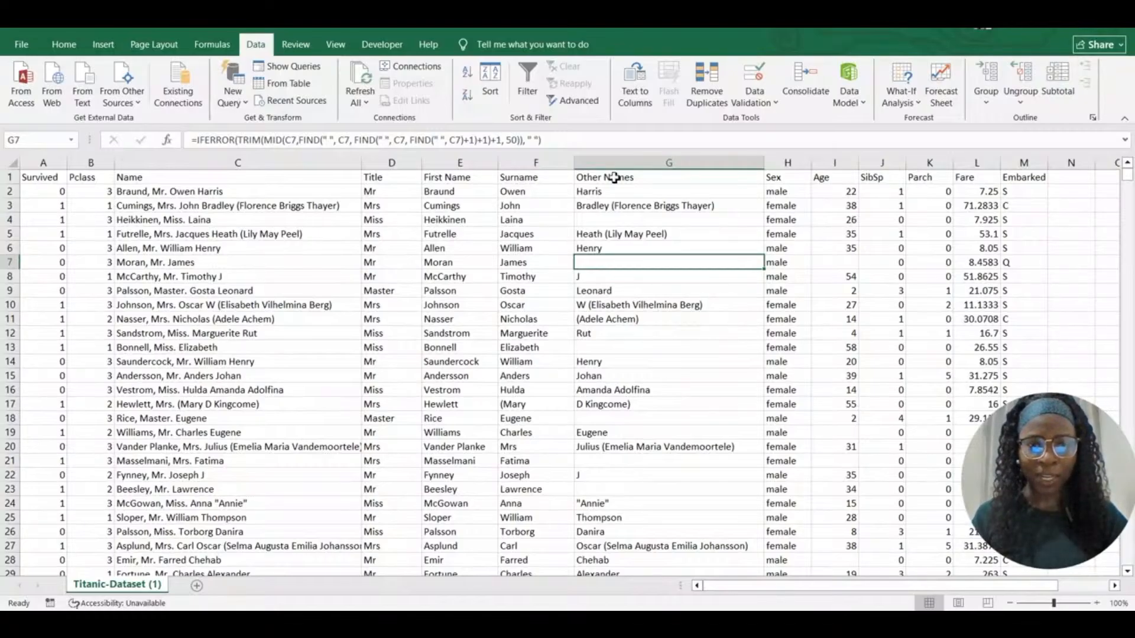
pyautogui.click(596, 223)
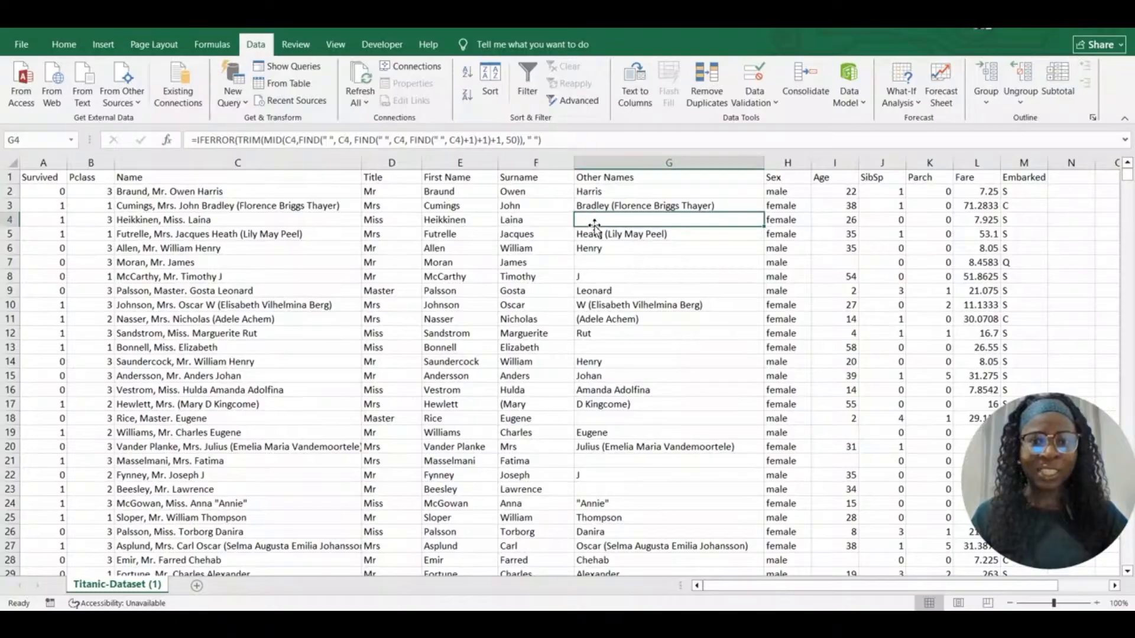
pyautogui.click(598, 263)
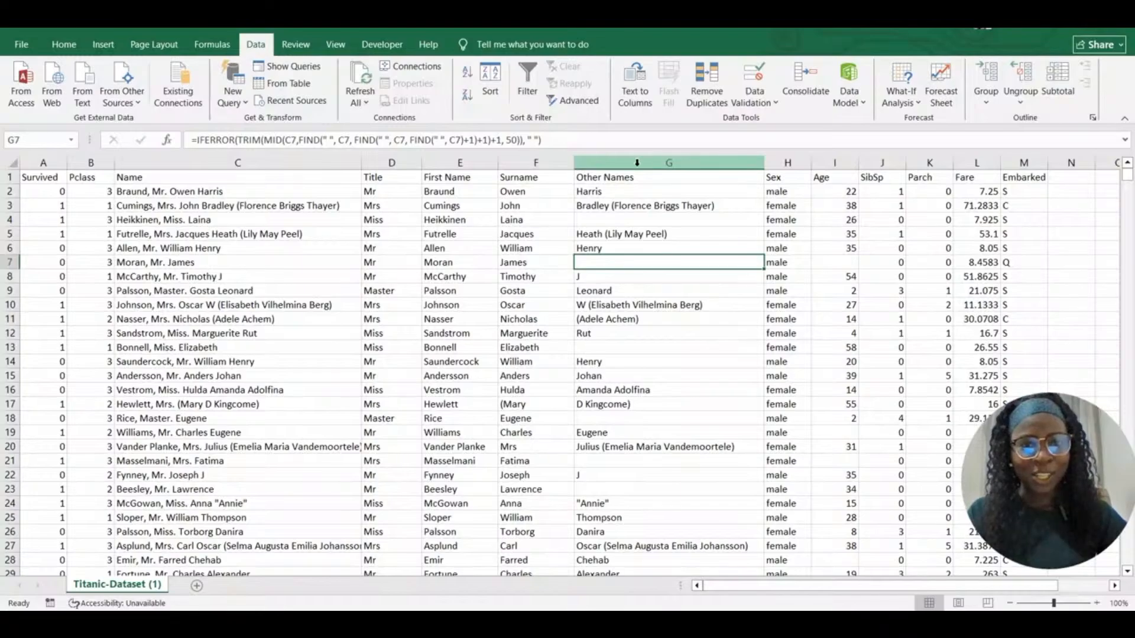
pyautogui.click(685, 163)
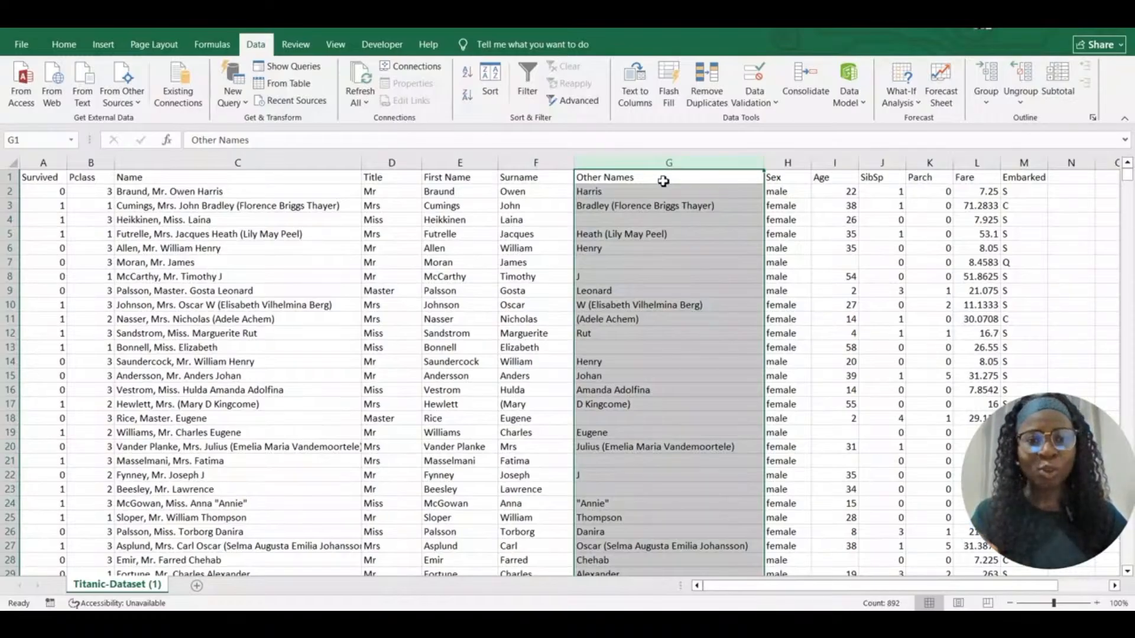
pyautogui.click(650, 206)
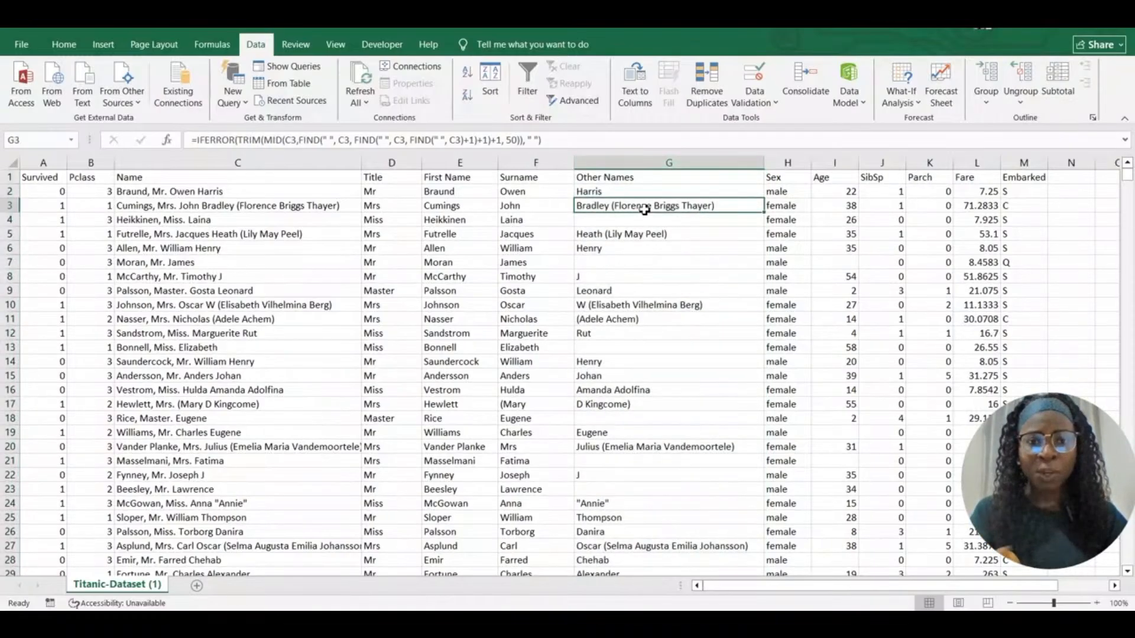
pyautogui.click(615, 223)
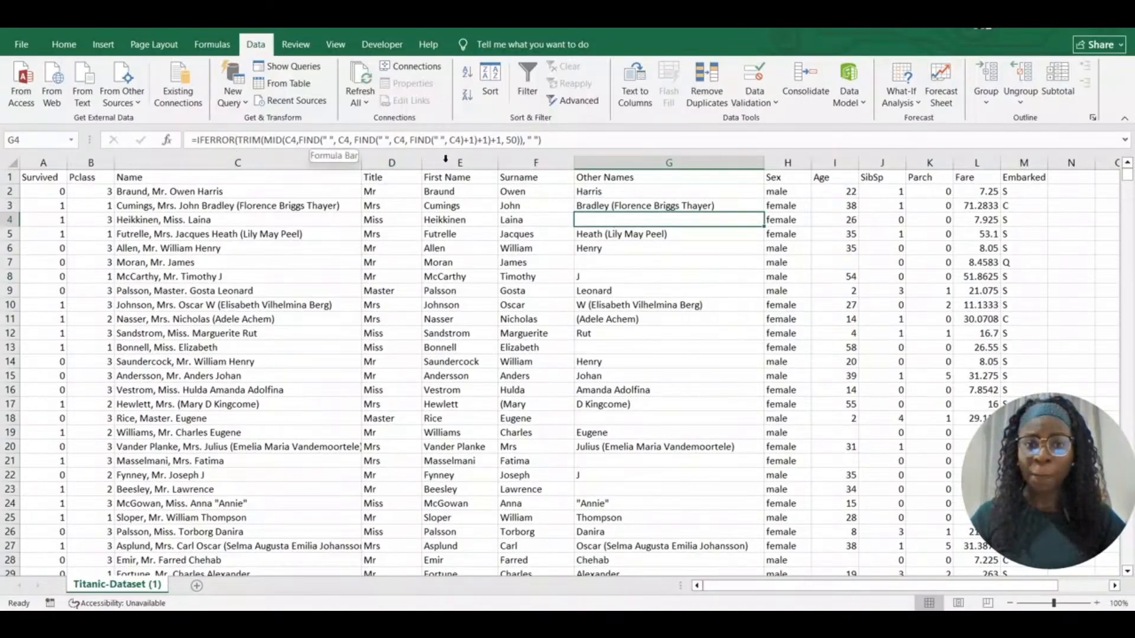
pyautogui.click(638, 248)
pyautogui.click(643, 305)
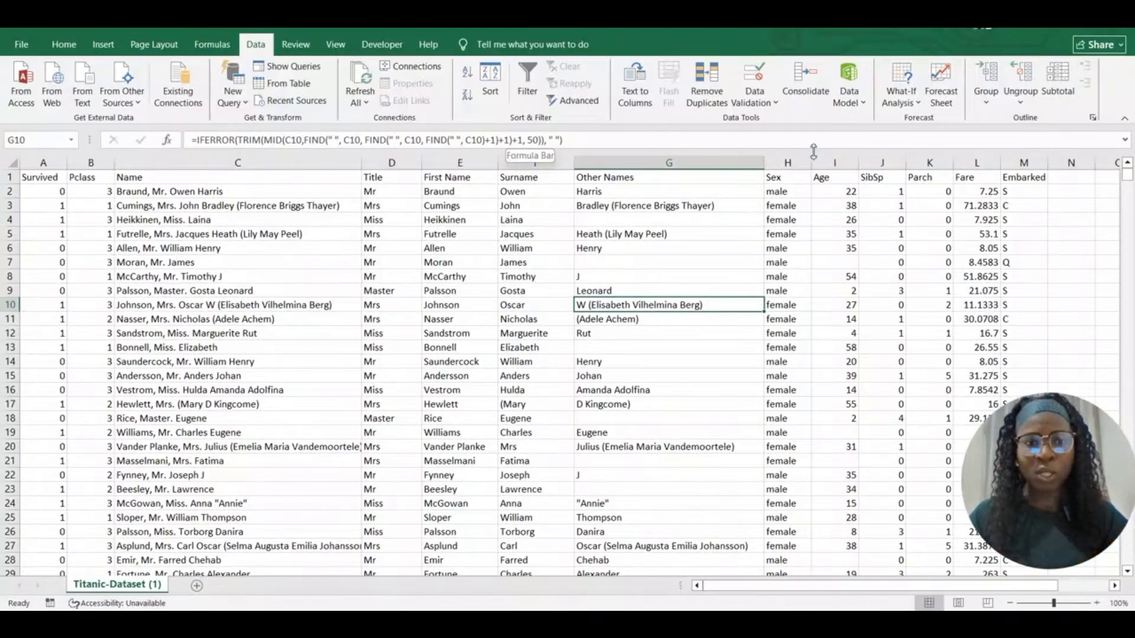
pyautogui.click(786, 162)
# Insert an empty column H and paste column G's Other Names into it as plain values
pyautogui.rightClick(785, 162)
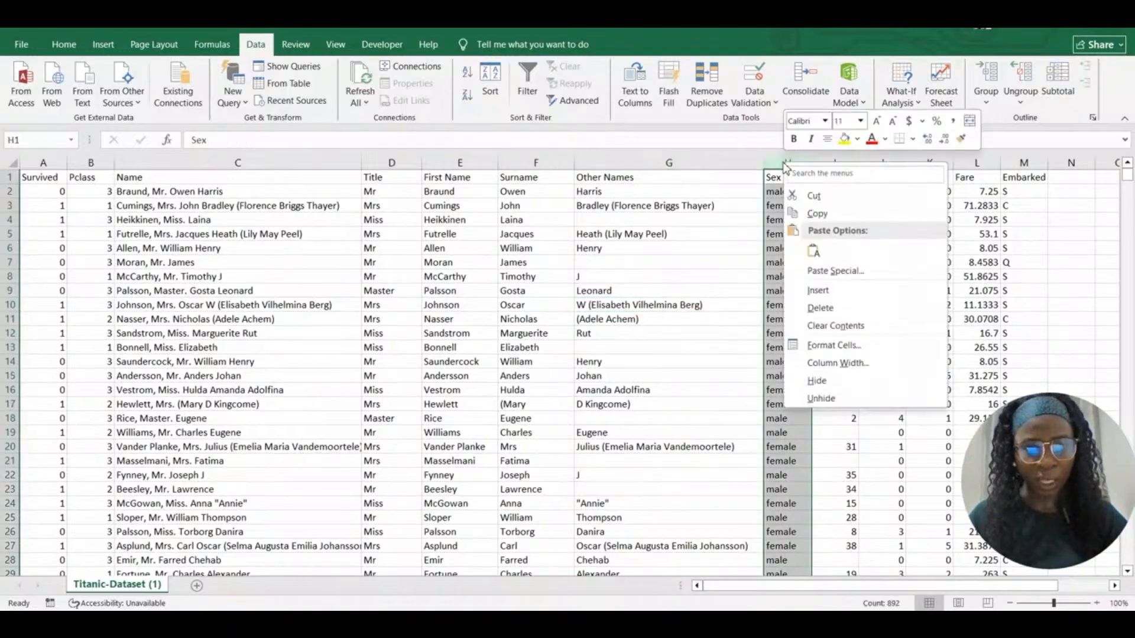
pyautogui.click(823, 289)
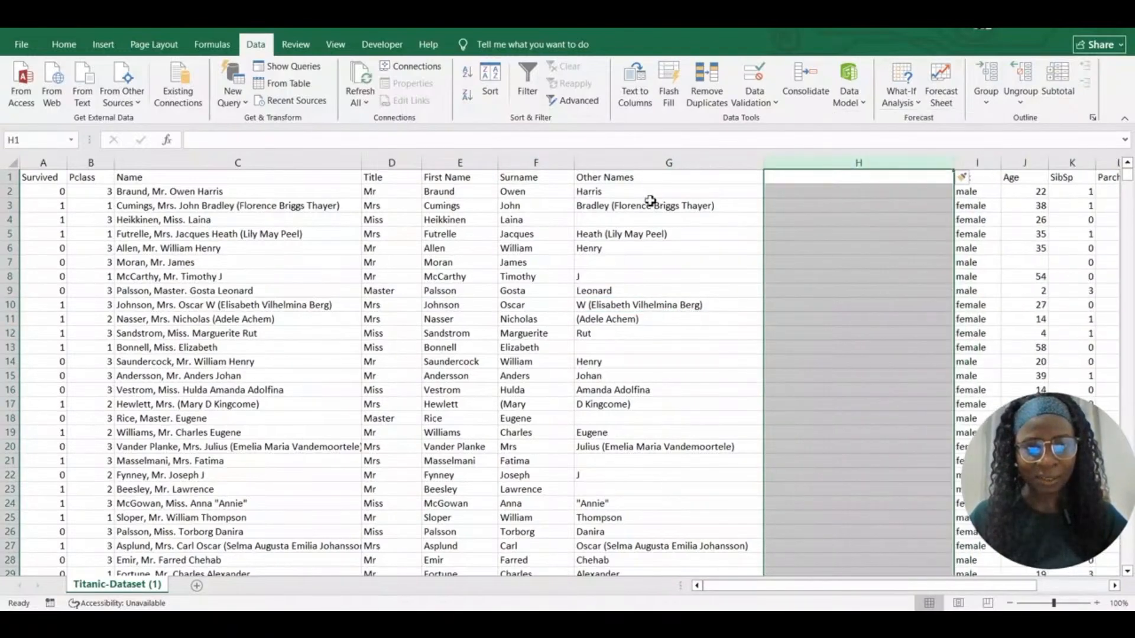
pyautogui.click(645, 164)
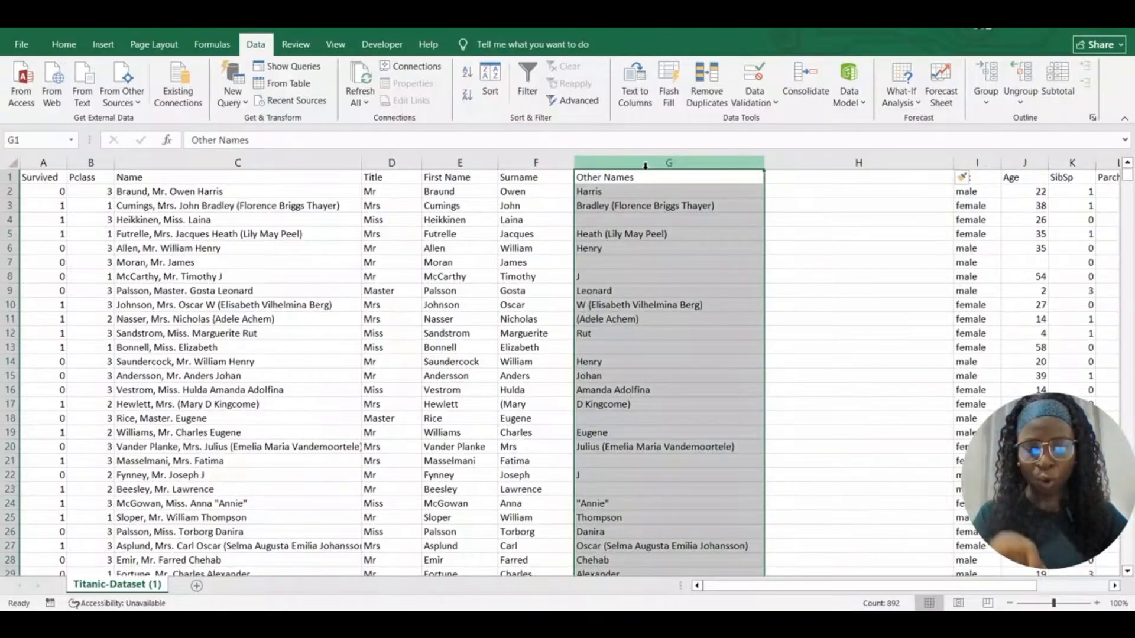
pyautogui.hotkey('ctrl', 'c')
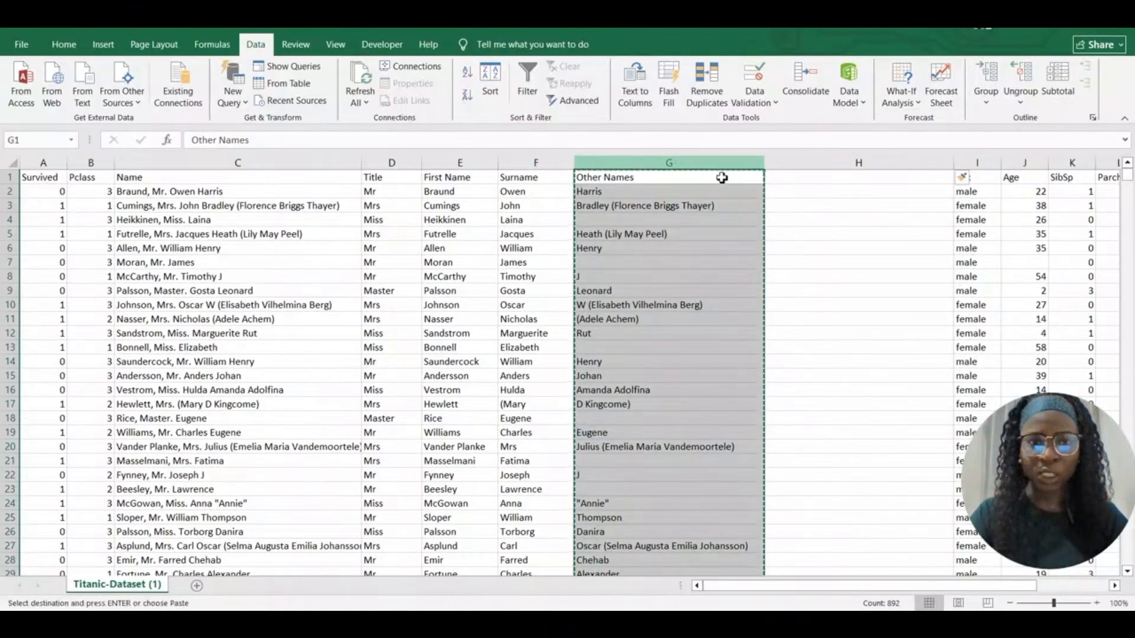
pyautogui.rightClick(785, 177)
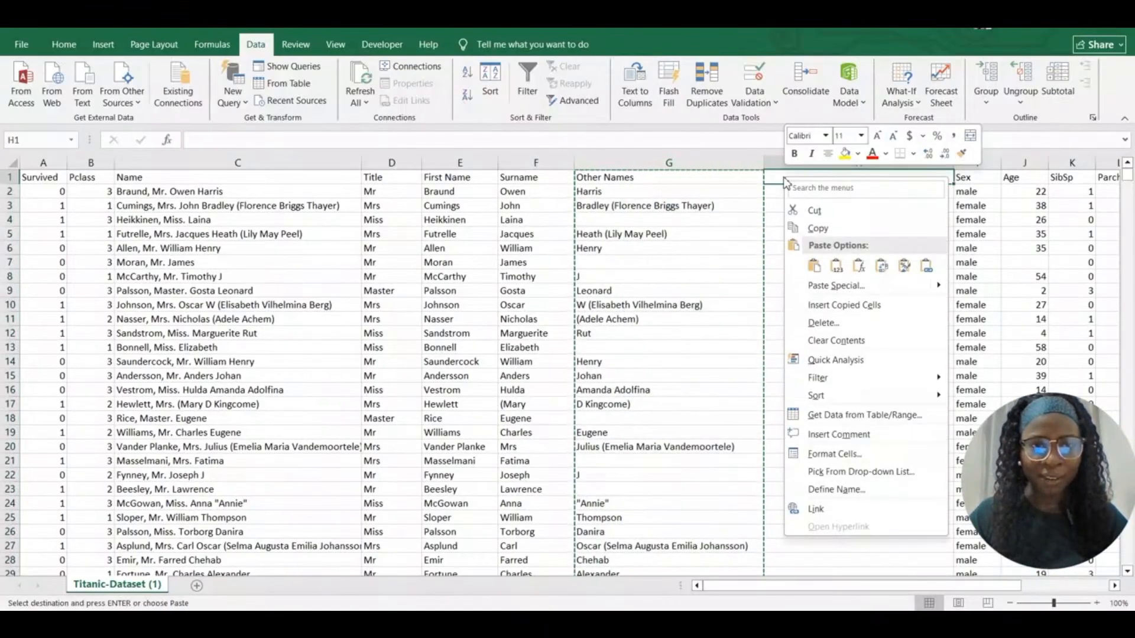
pyautogui.click(836, 267)
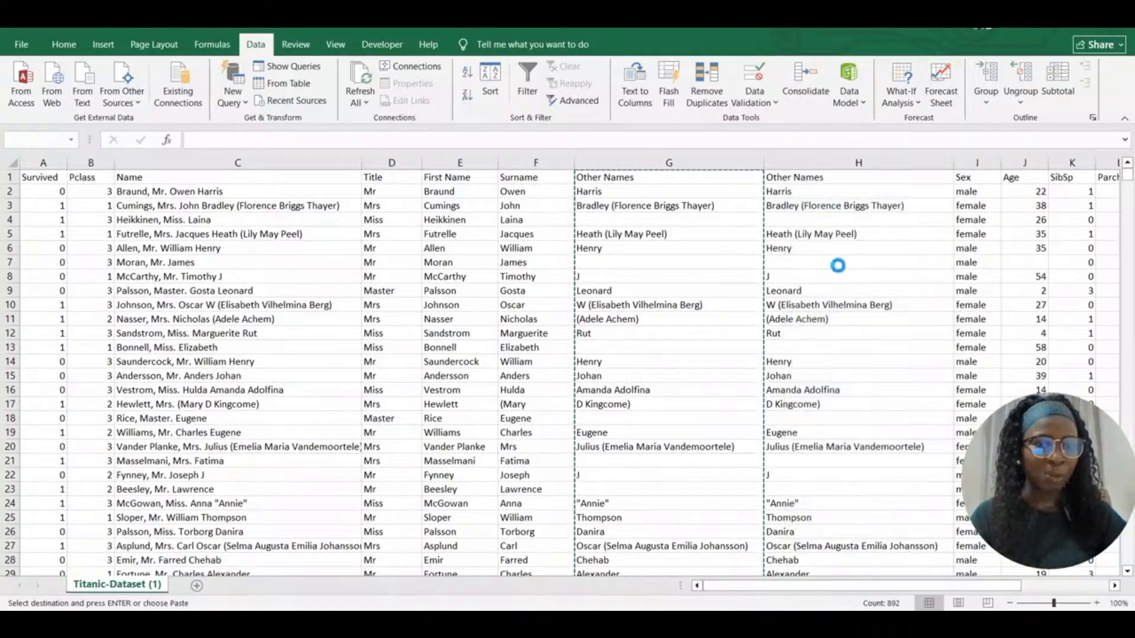
pyautogui.click(837, 265)
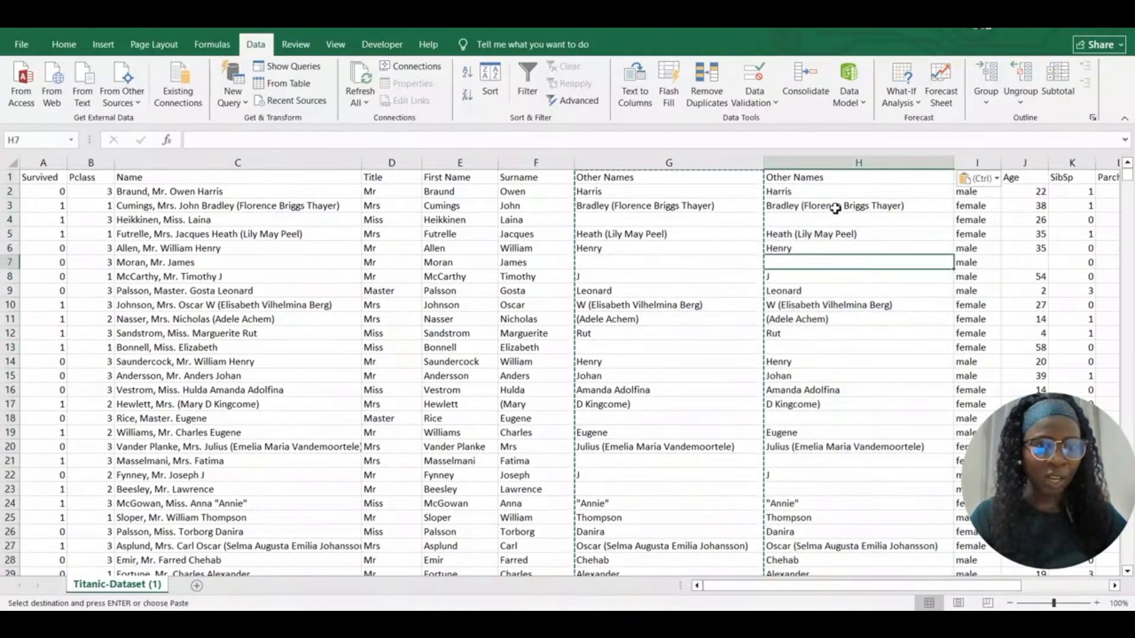
pyautogui.click(835, 208)
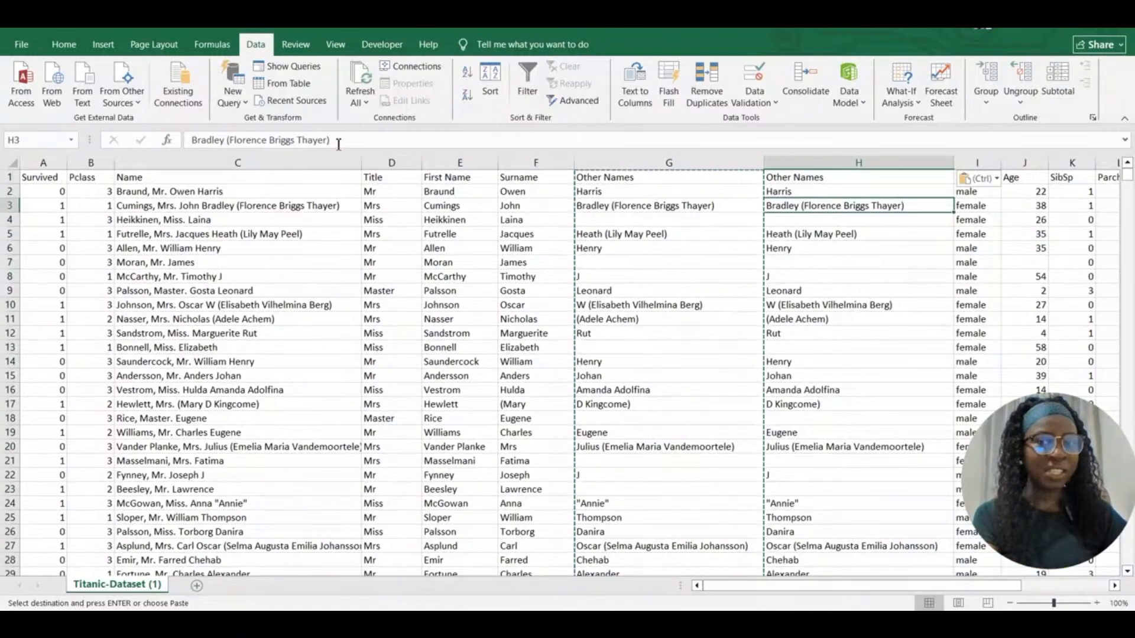
pyautogui.click(593, 205)
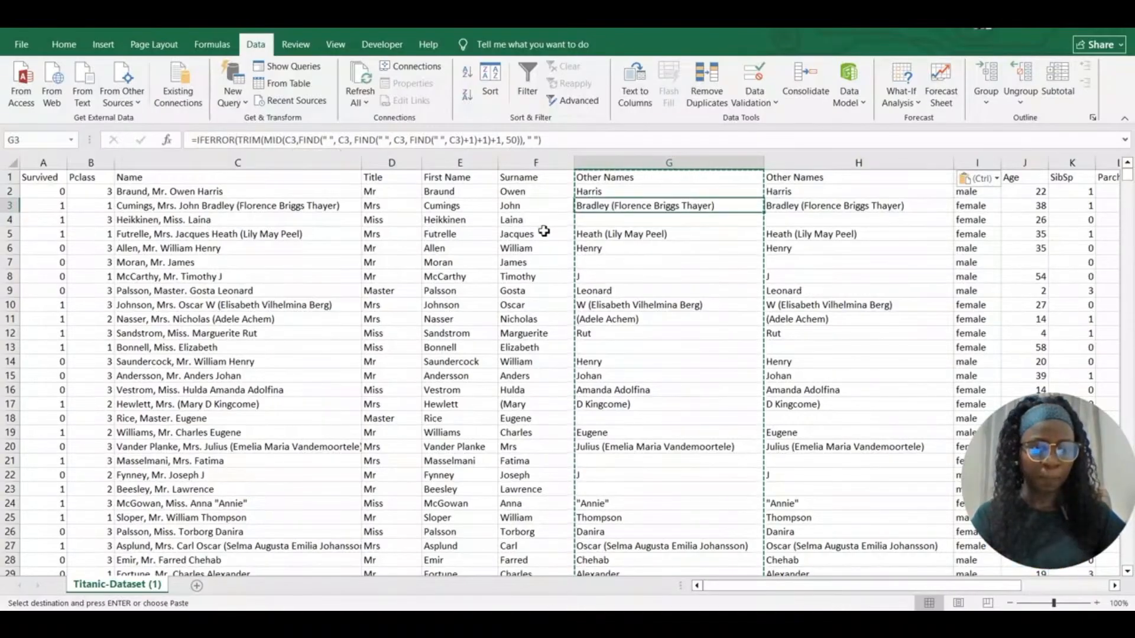
# Delete the original formula column G, leaving only the value version of Other Names
pyautogui.click(631, 159)
pyautogui.rightClick(632, 159)
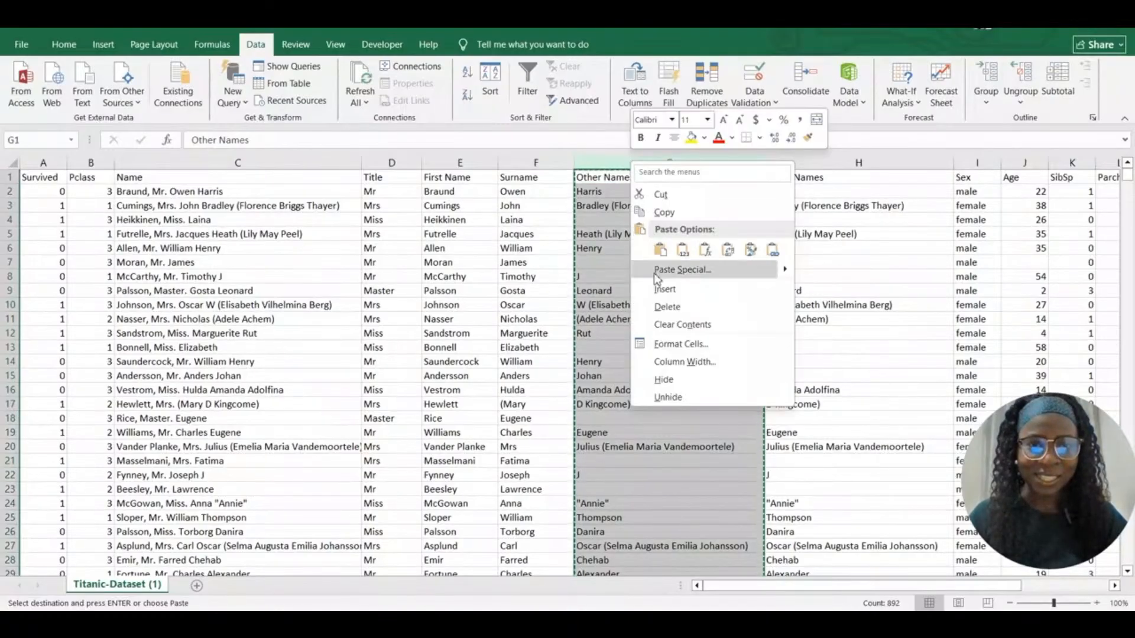
pyautogui.click(665, 305)
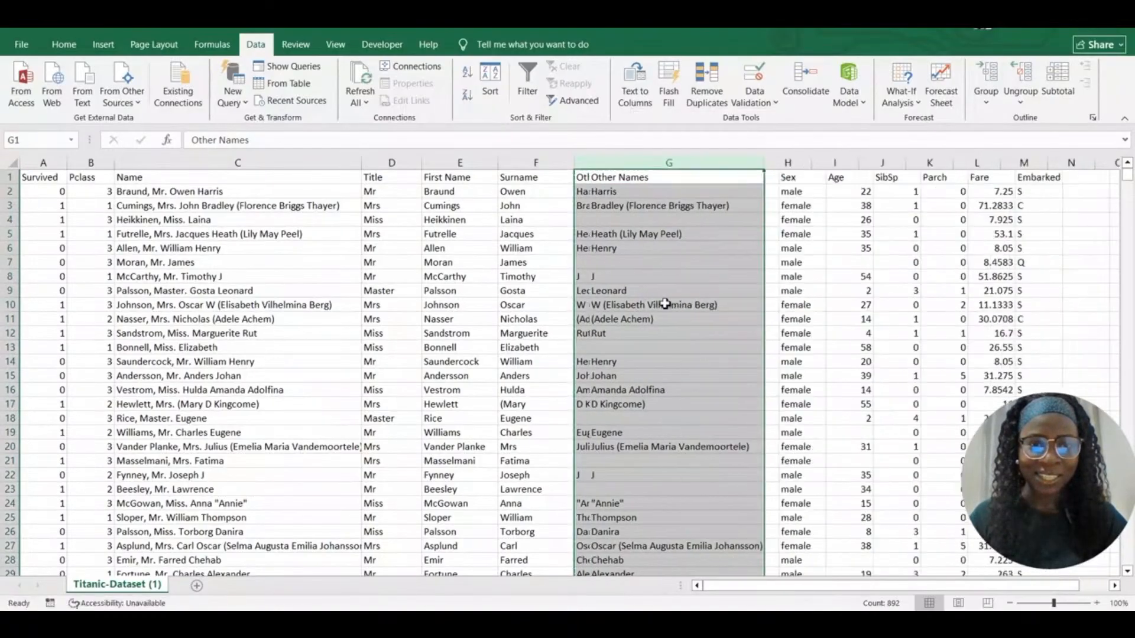
pyautogui.click(636, 275)
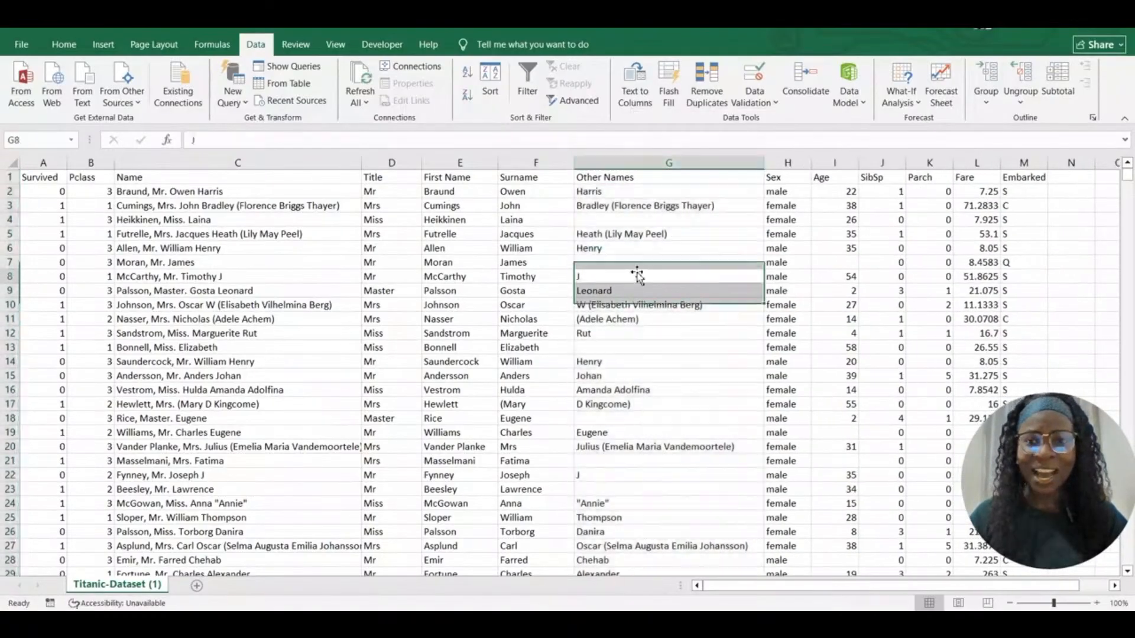
# Delete the Name column and review the Title, First Name, Surname and Other Names columns
pyautogui.click(238, 162)
pyautogui.rightClick(239, 162)
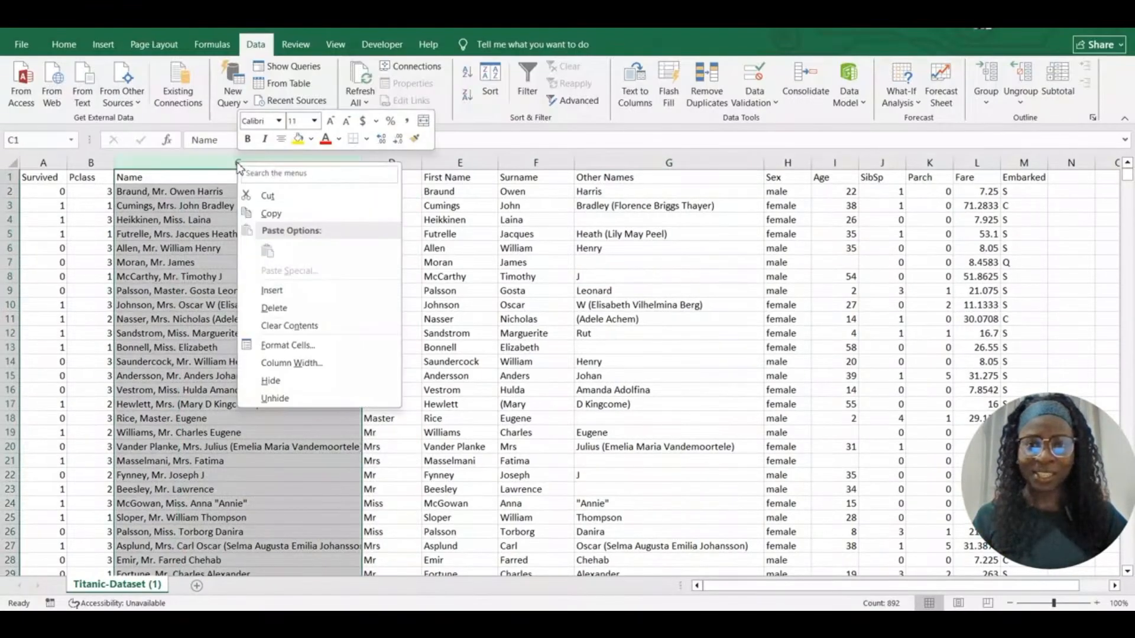
pyautogui.click(278, 308)
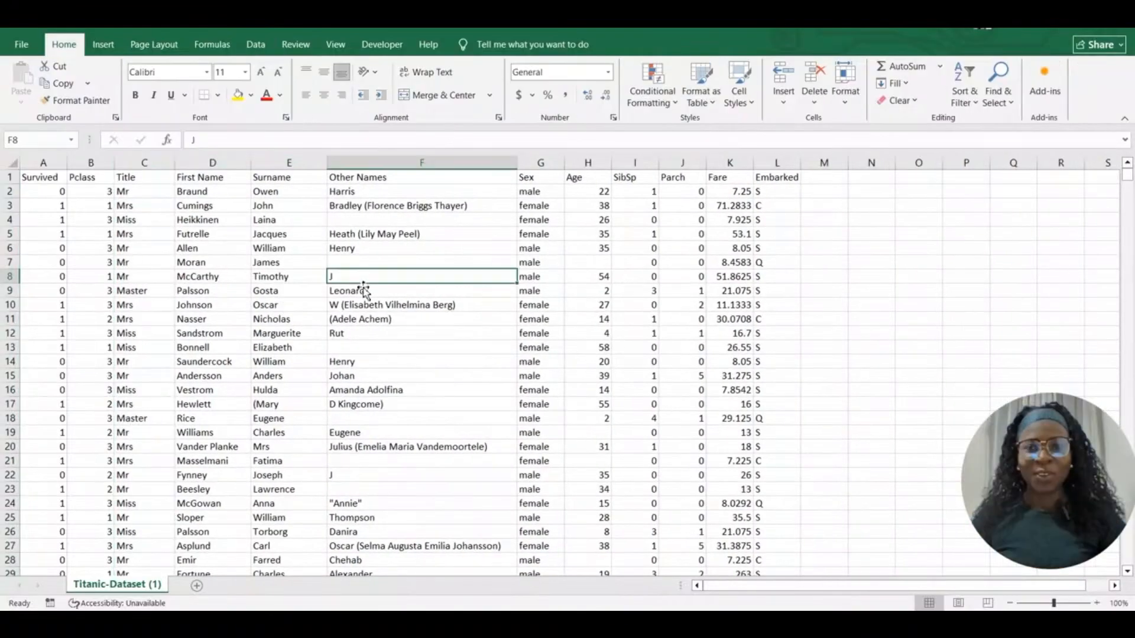
pyautogui.click(208, 247)
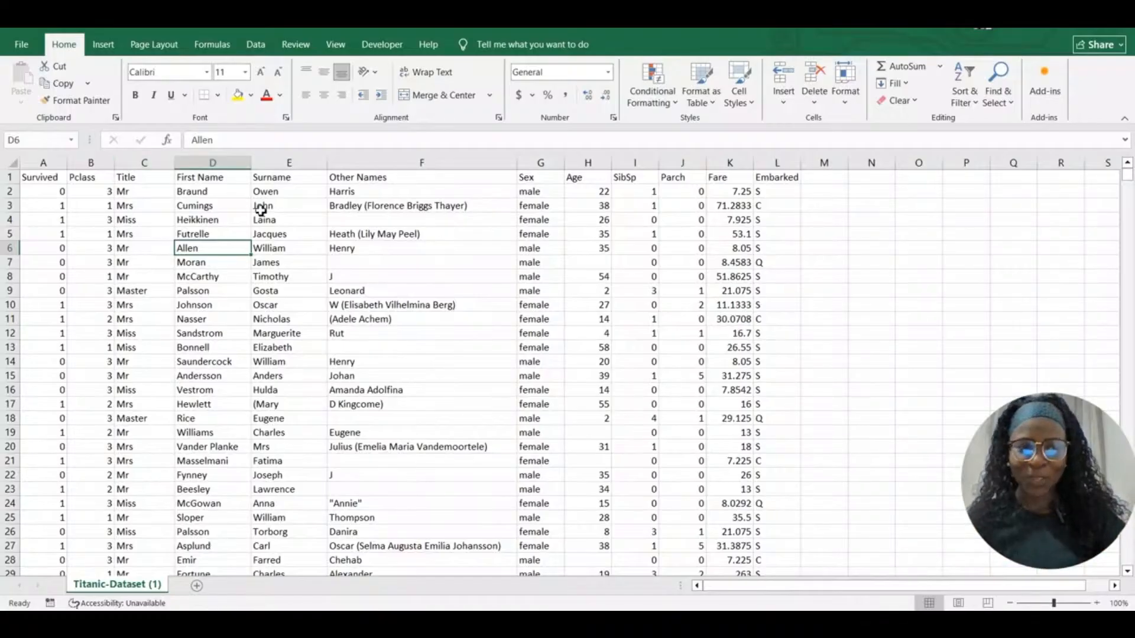
pyautogui.click(144, 162)
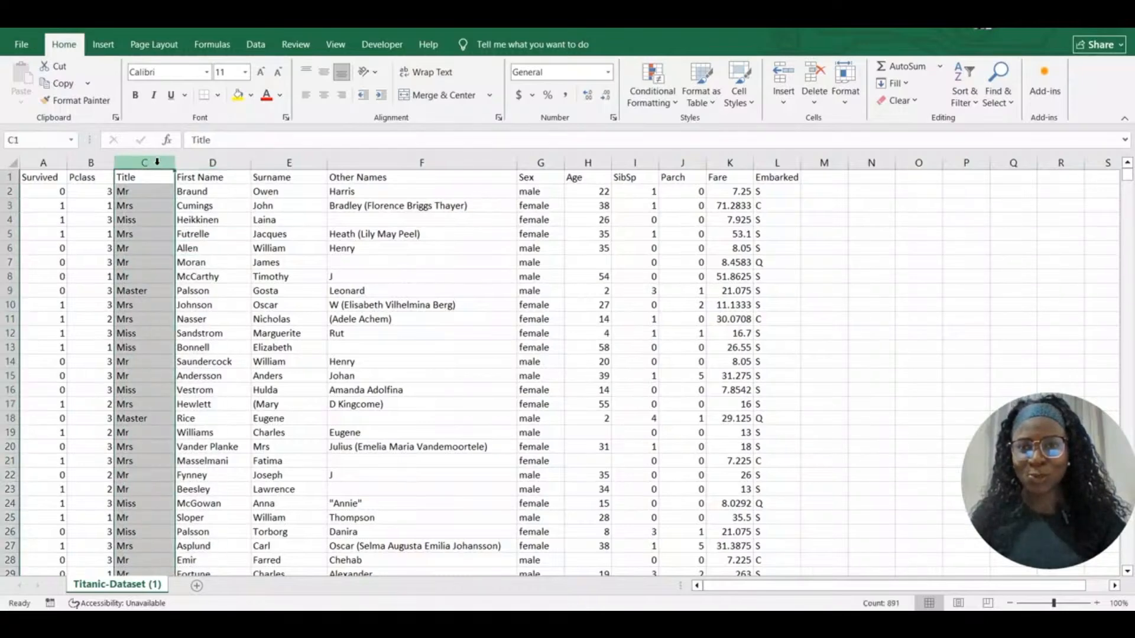
pyautogui.click(215, 162)
pyautogui.click(287, 163)
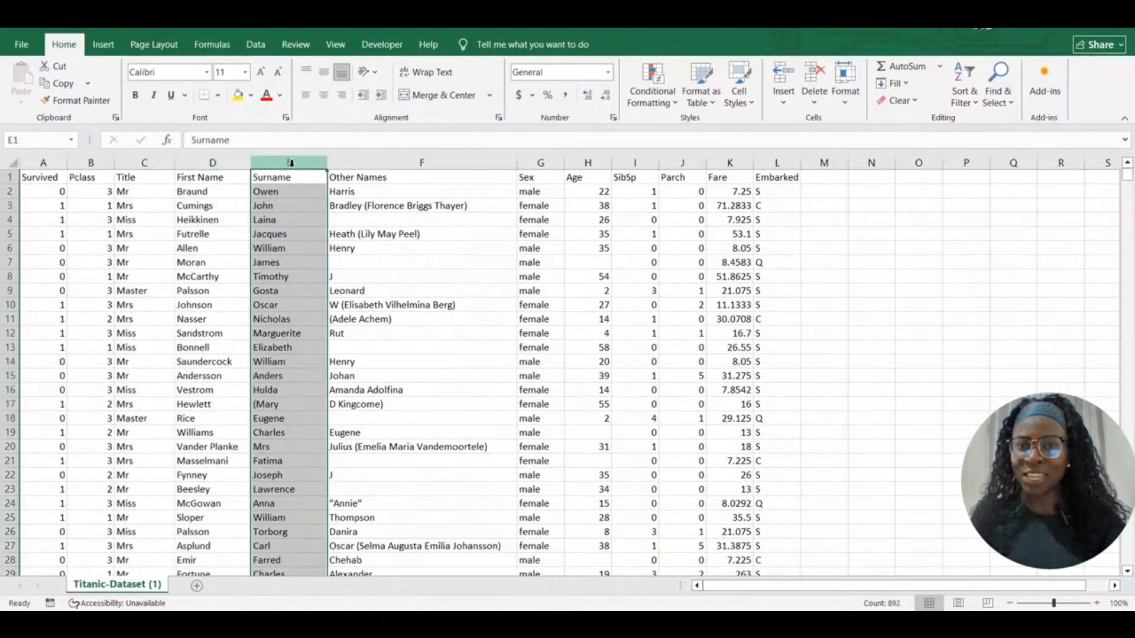
pyautogui.click(368, 163)
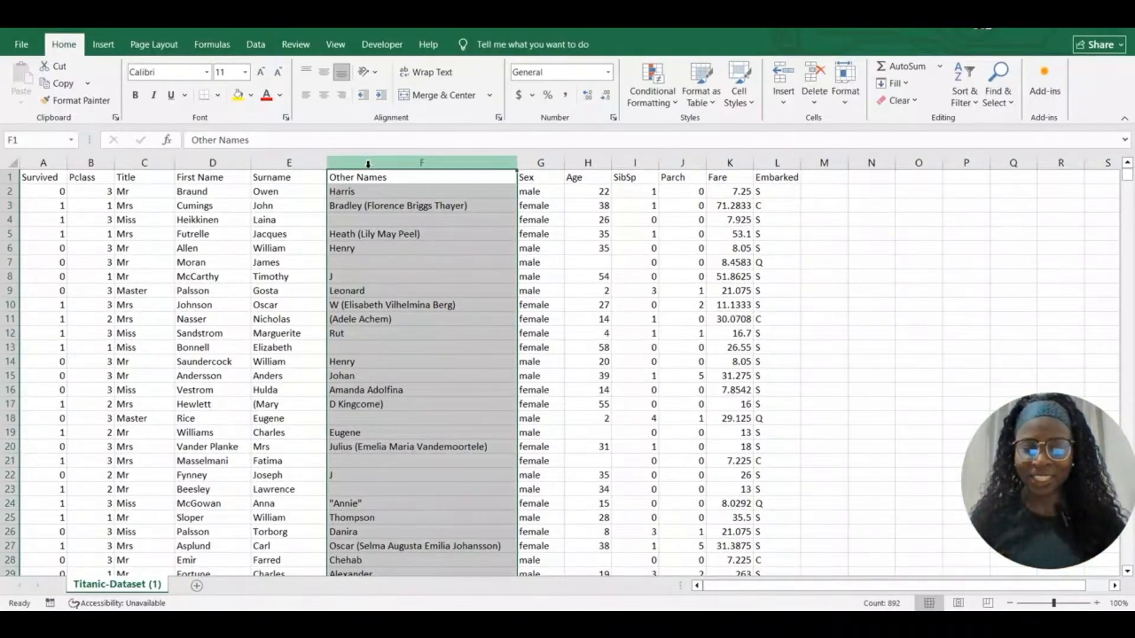
# Inspect blank Other Names cells F4, F7, F13, F18, F21 and quoted "Annie" in F24
pyautogui.click(356, 220)
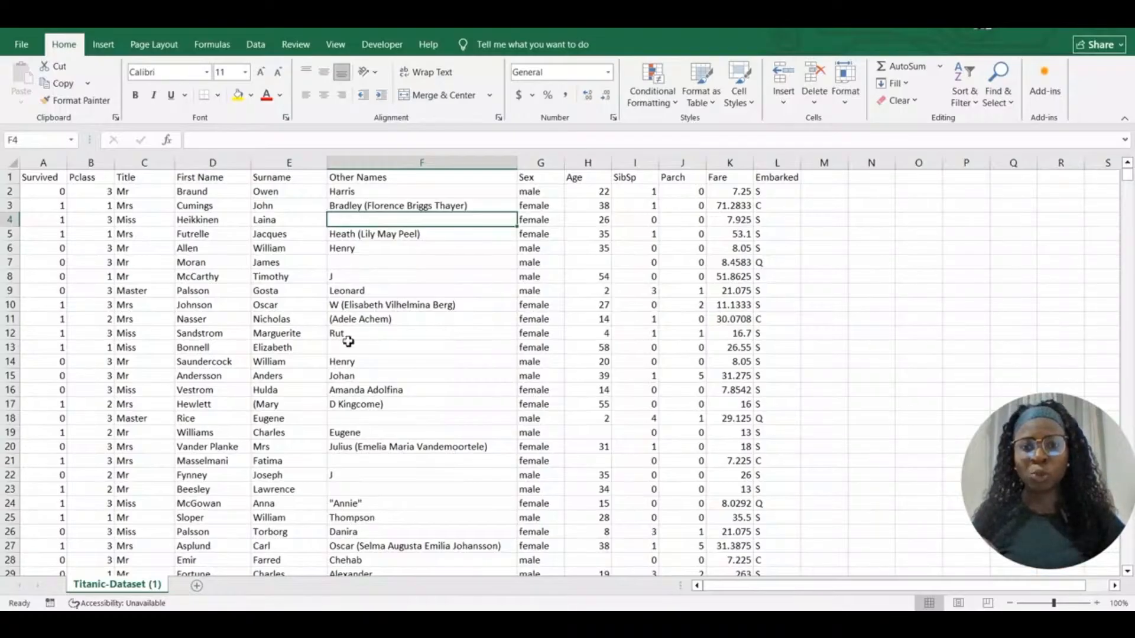
pyautogui.click(369, 506)
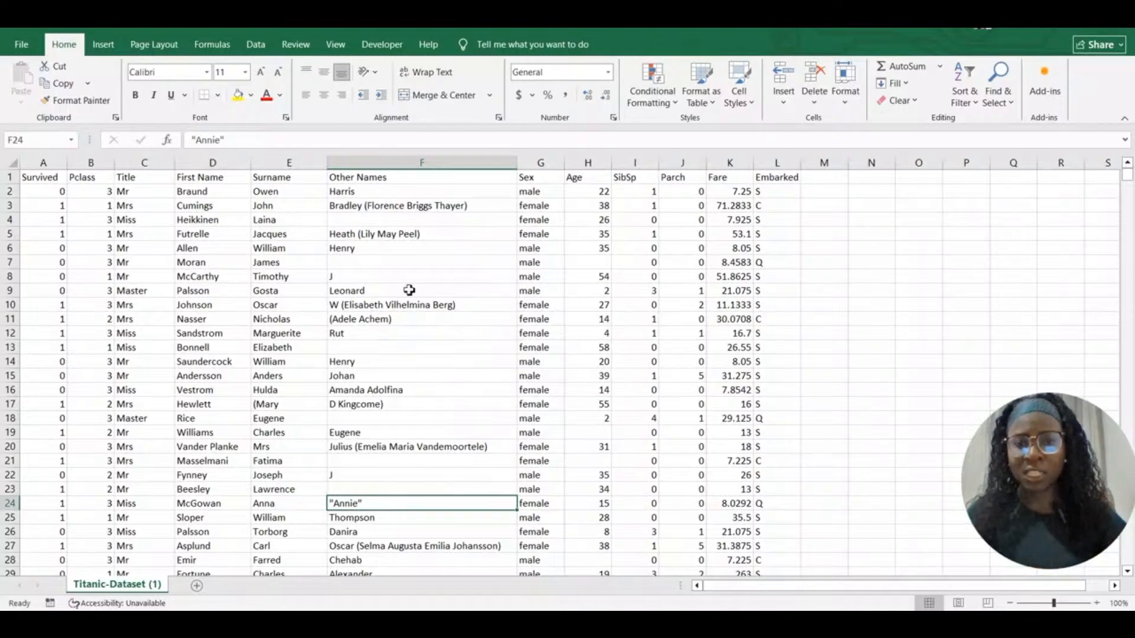
pyautogui.click(375, 219)
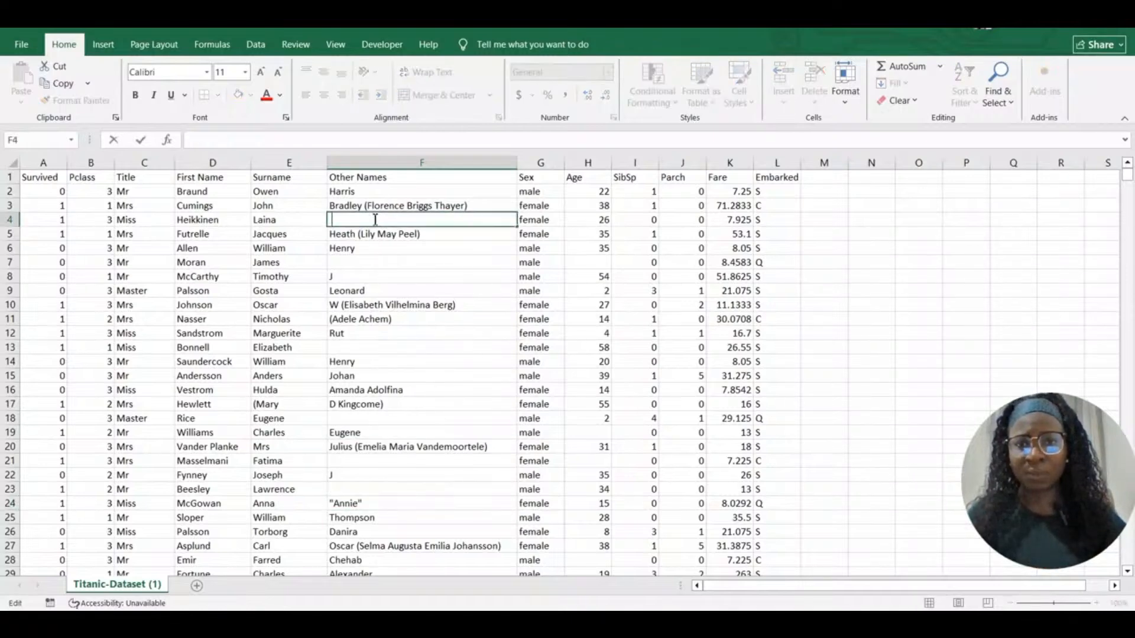
pyautogui.doubleClick(376, 261)
pyautogui.doubleClick(361, 348)
pyautogui.doubleClick(357, 420)
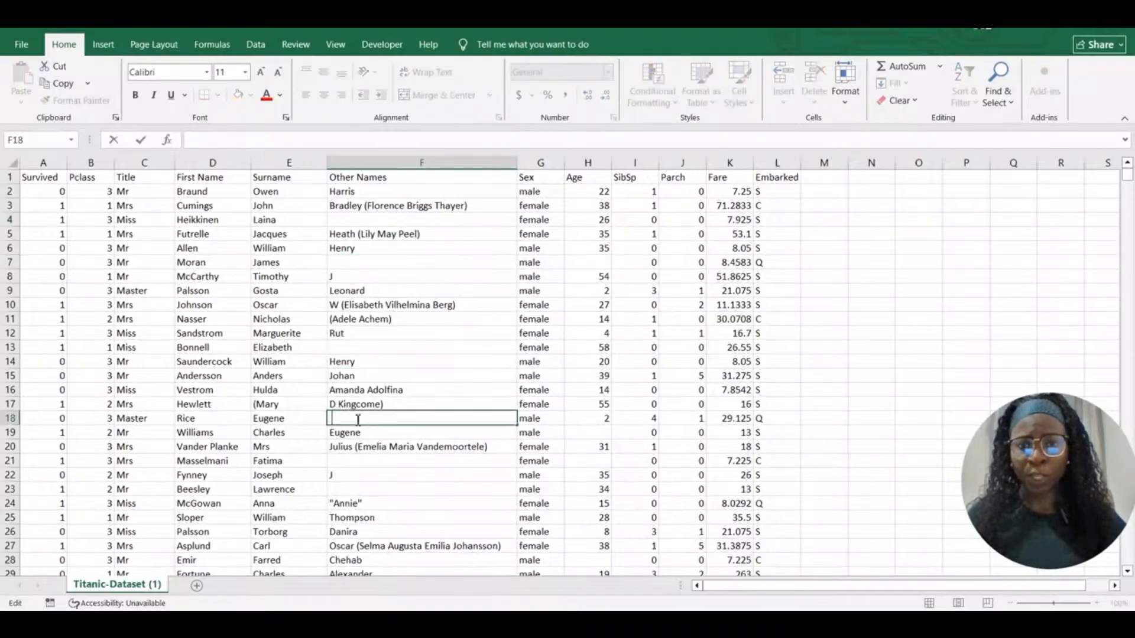
pyautogui.doubleClick(355, 461)
pyautogui.doubleClick(367, 350)
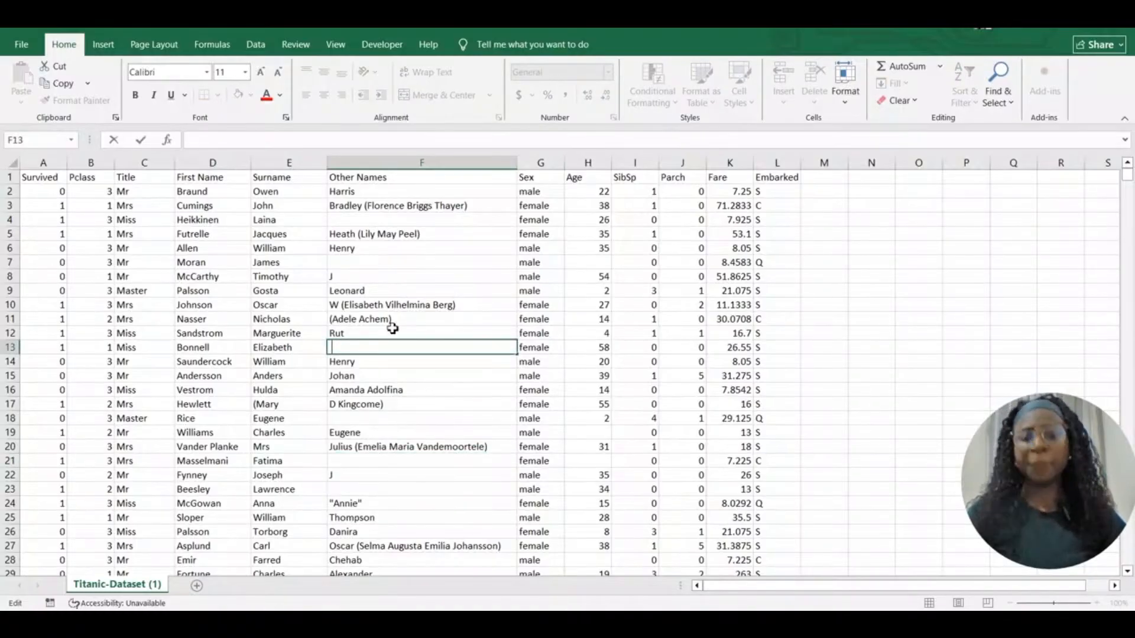
pyautogui.click(419, 264)
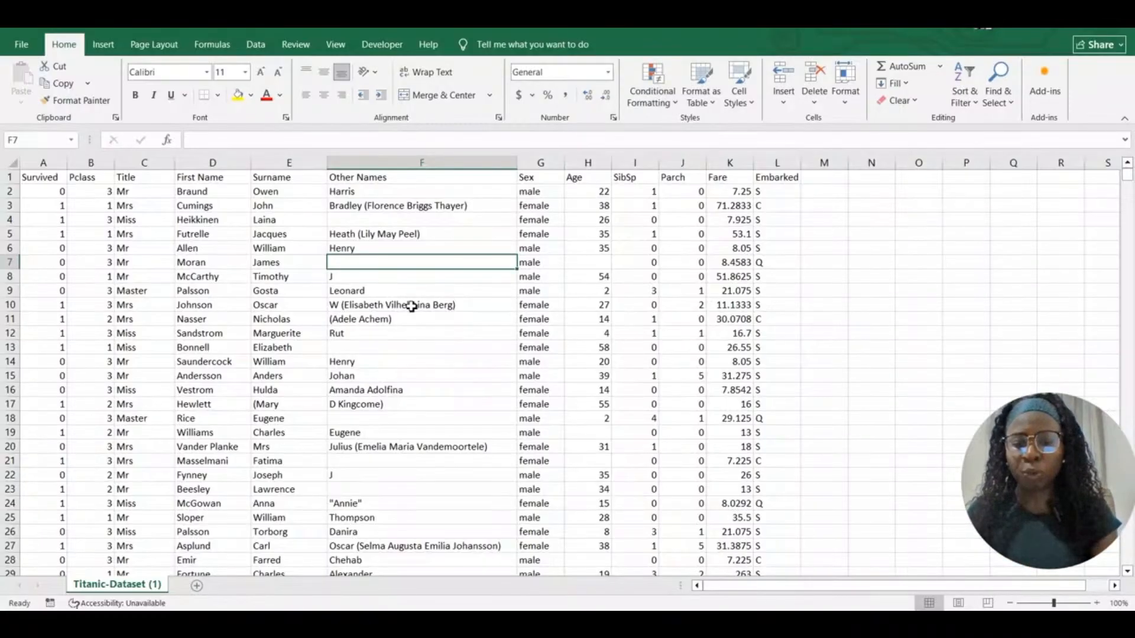
# Replace every space on the sheet with nothing, making 700 replacements
pyautogui.hotkey('ctrl', 'h')
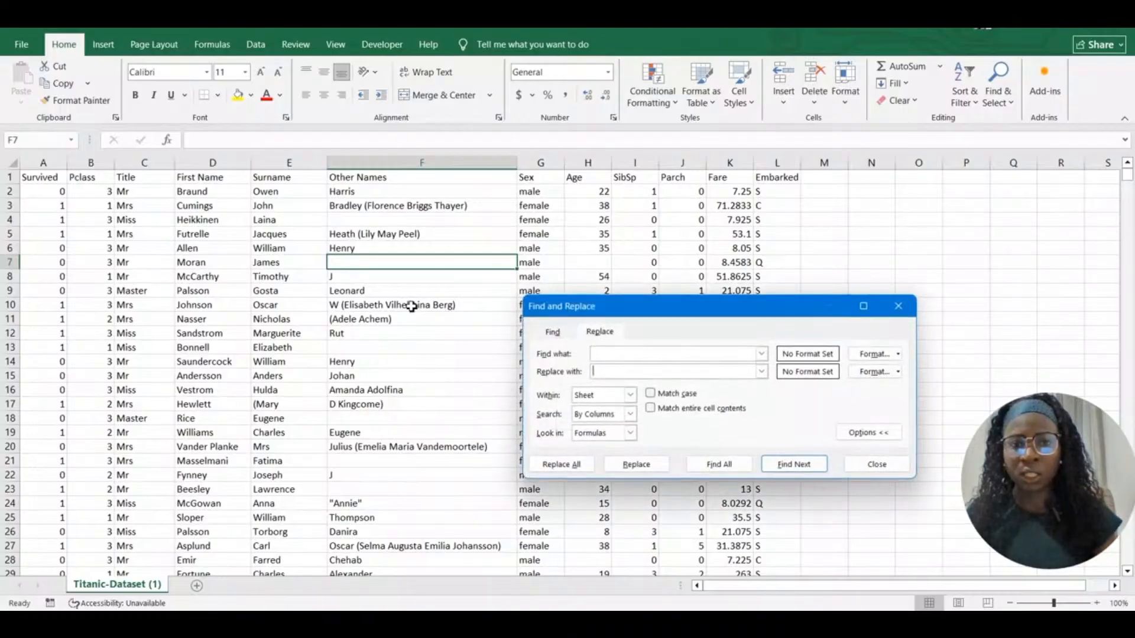
pyautogui.click(602, 354)
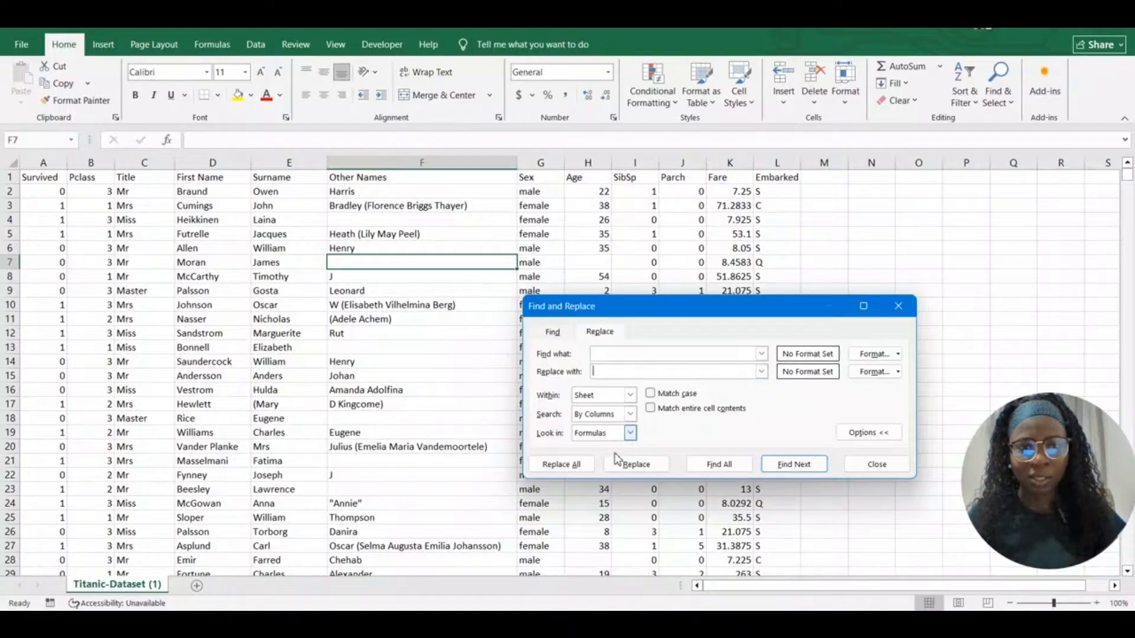
pyautogui.click(563, 465)
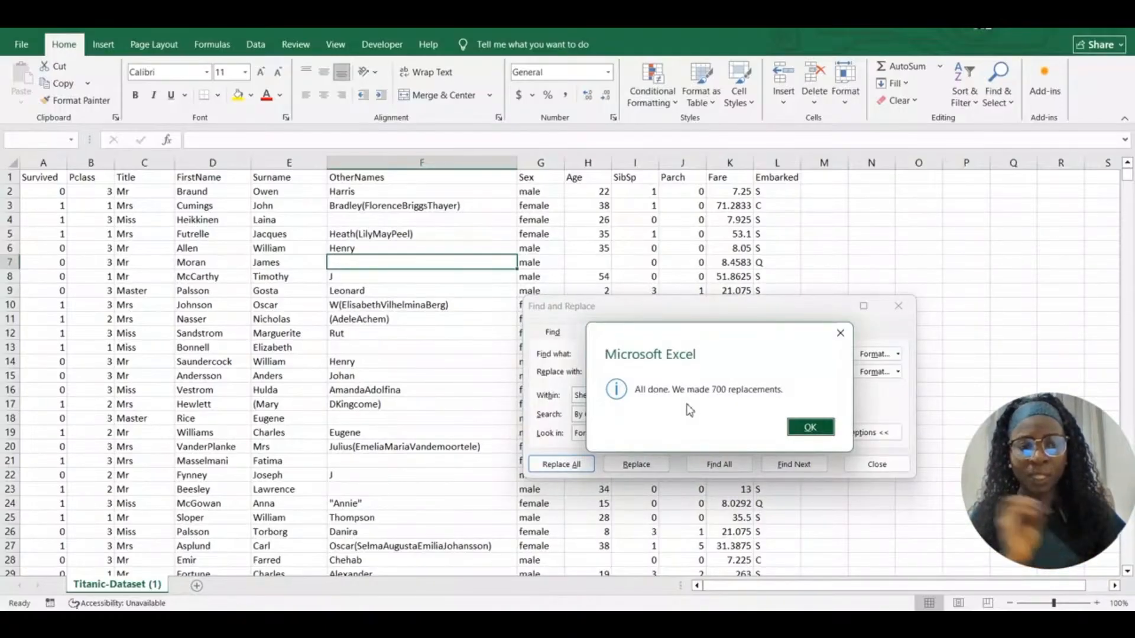
pyautogui.click(804, 427)
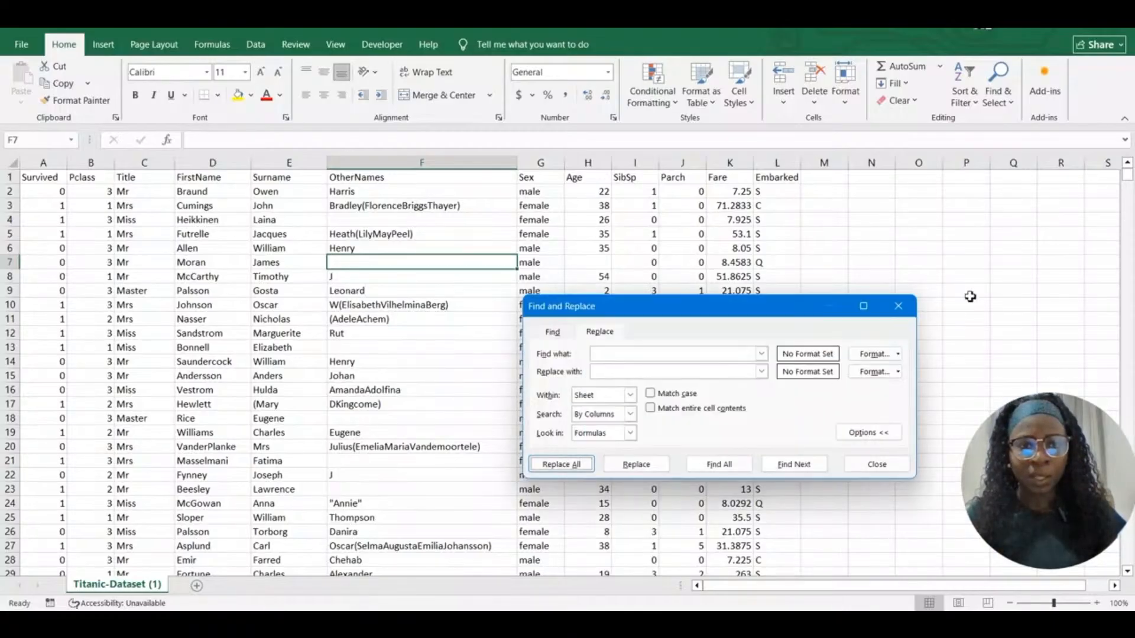
pyautogui.click(901, 307)
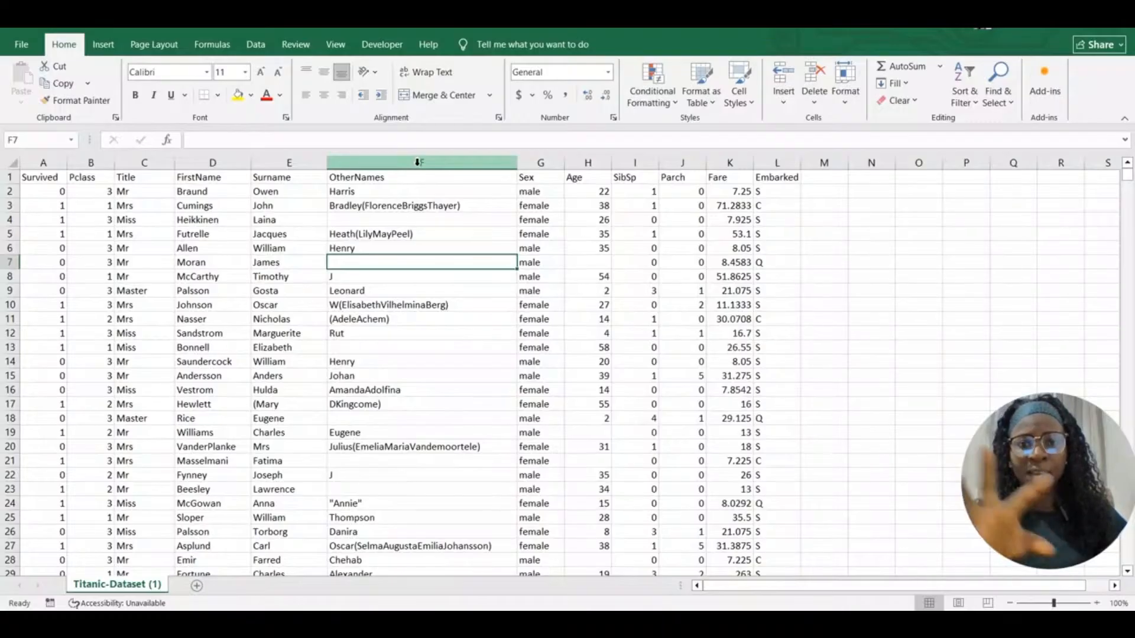
# Select only the blank cells in OtherNames column F with Go To Special > Blanks
pyautogui.doubleClick(363, 222)
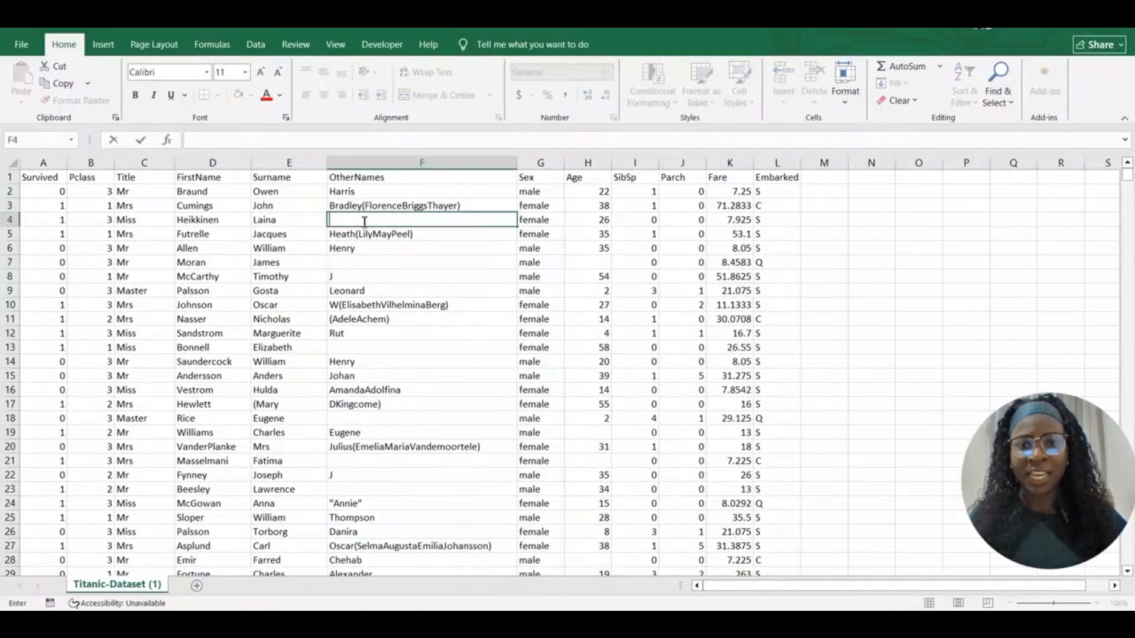
pyautogui.click(386, 166)
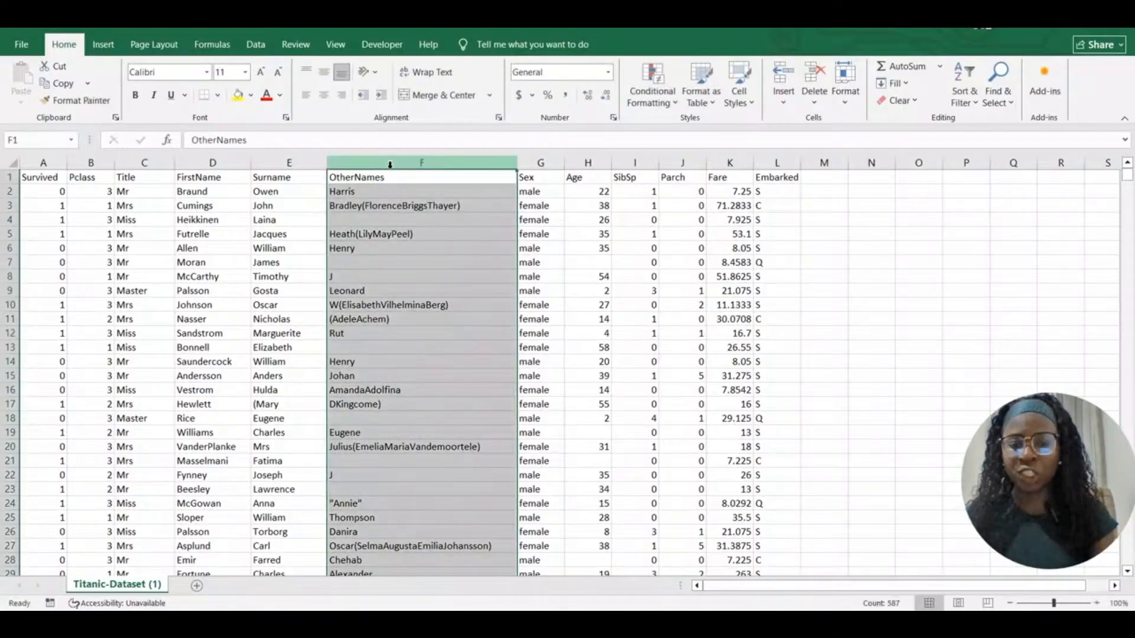
pyautogui.hotkey('ctrl', 'g')
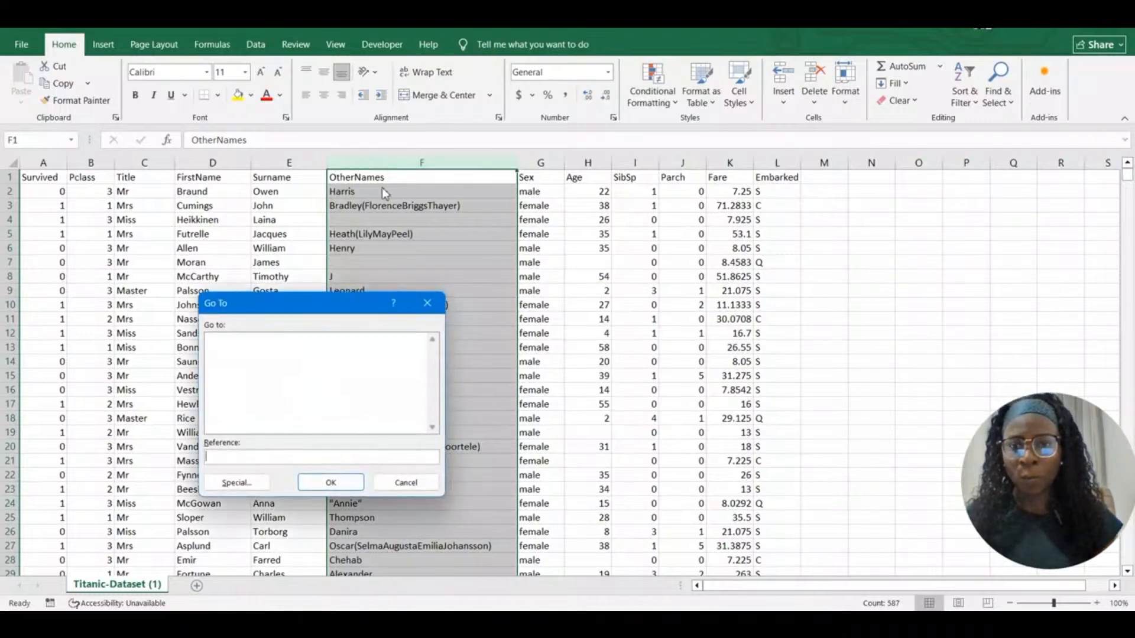
pyautogui.click(236, 483)
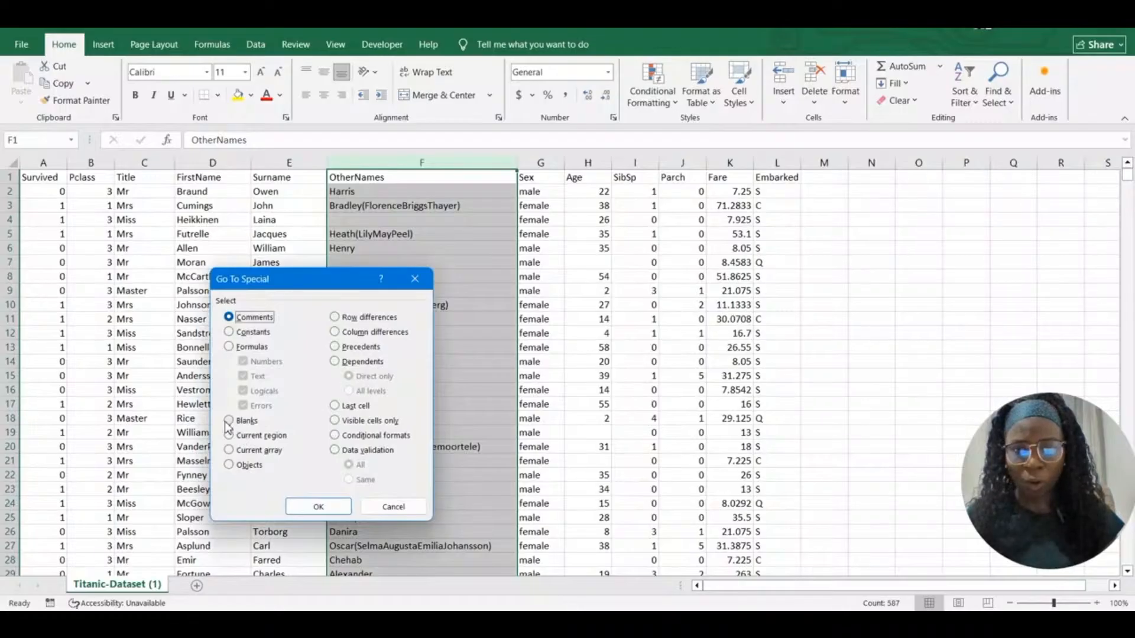
pyautogui.click(231, 421)
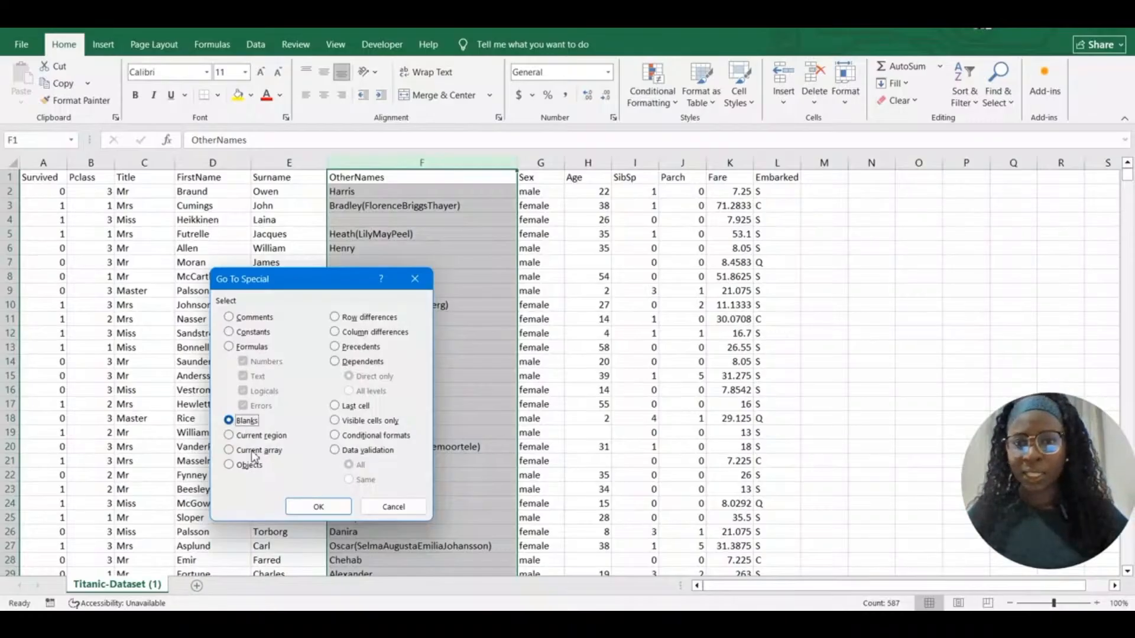
pyautogui.click(318, 507)
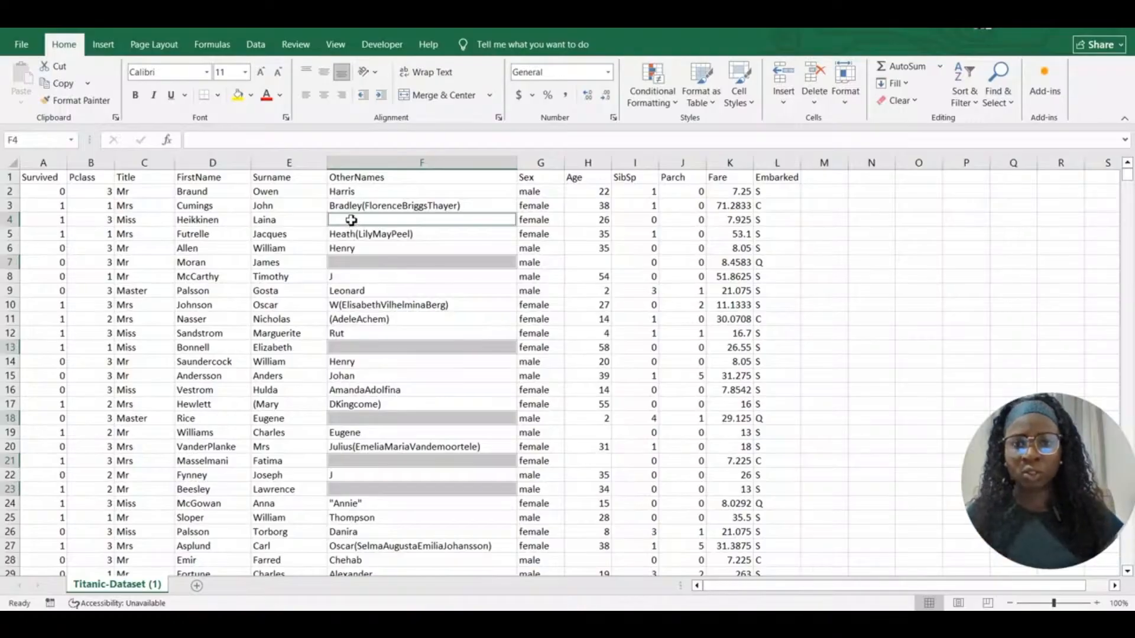
# Fill N/A into all selected blanks and check F4, F7, F13, F18 and F21
pyautogui.write('N/A')
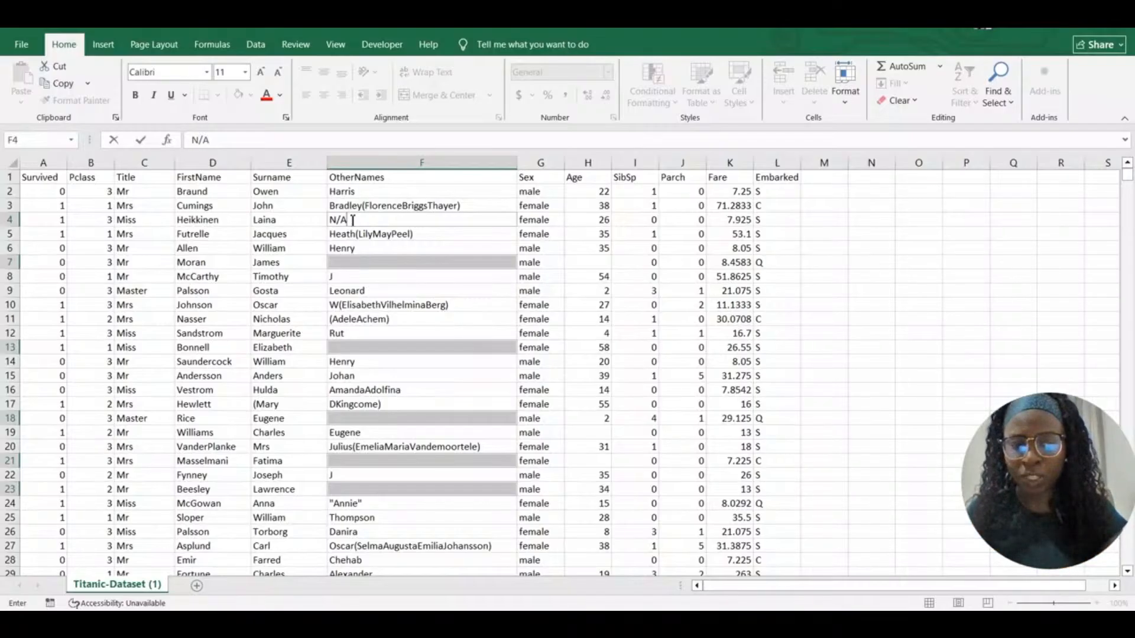
pyautogui.hotkey('ctrl', 'Return')
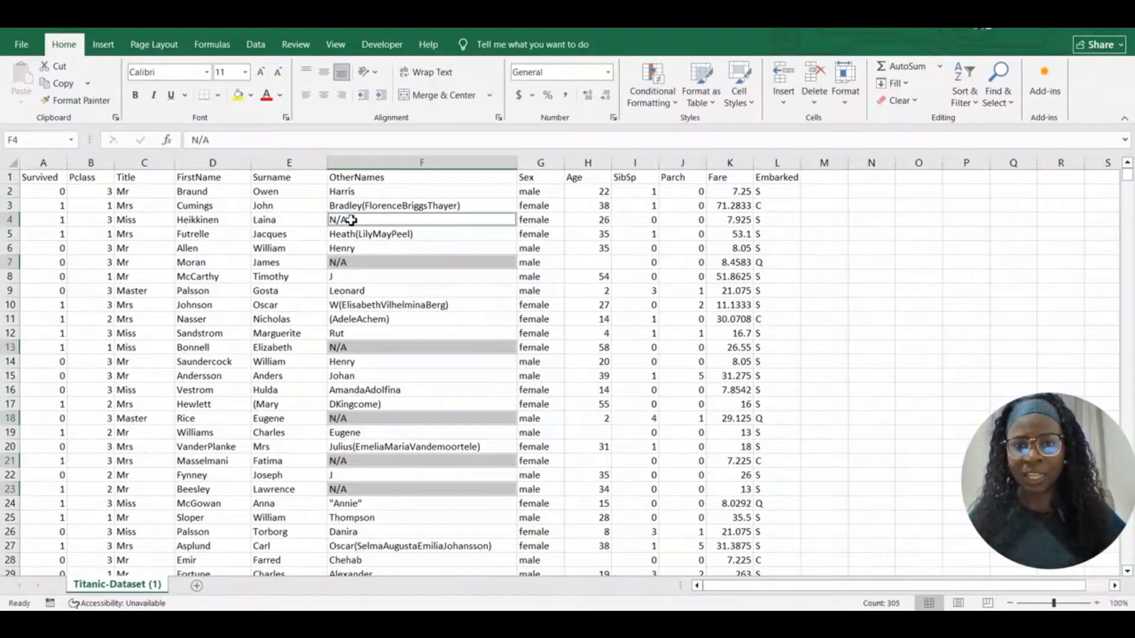
pyautogui.click(367, 348)
pyautogui.click(362, 261)
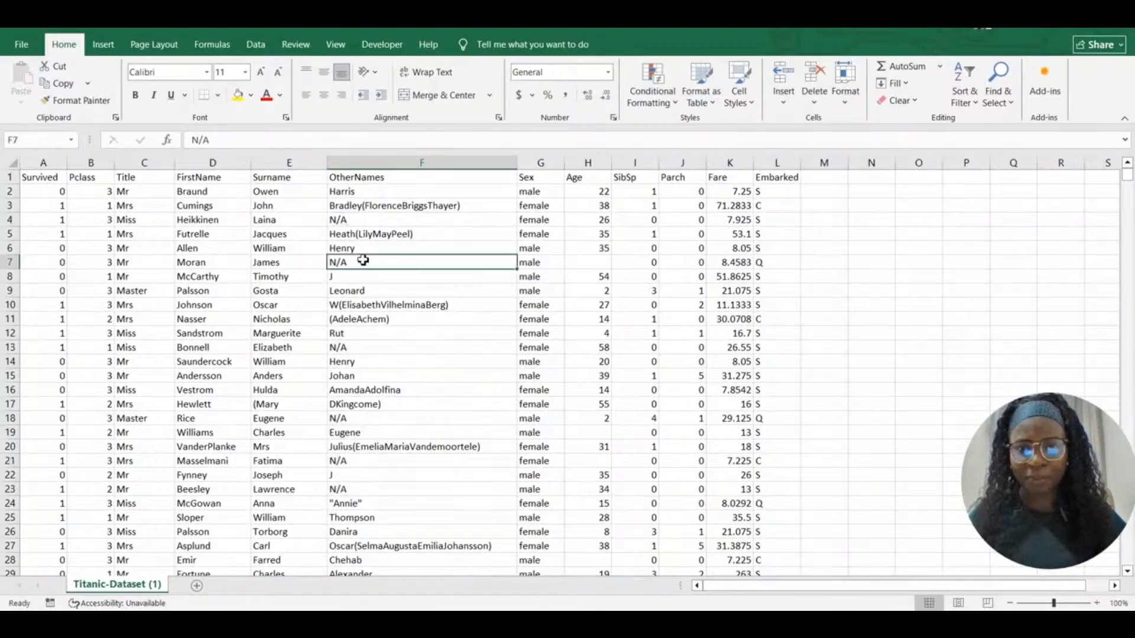
pyautogui.click(351, 221)
pyautogui.click(351, 460)
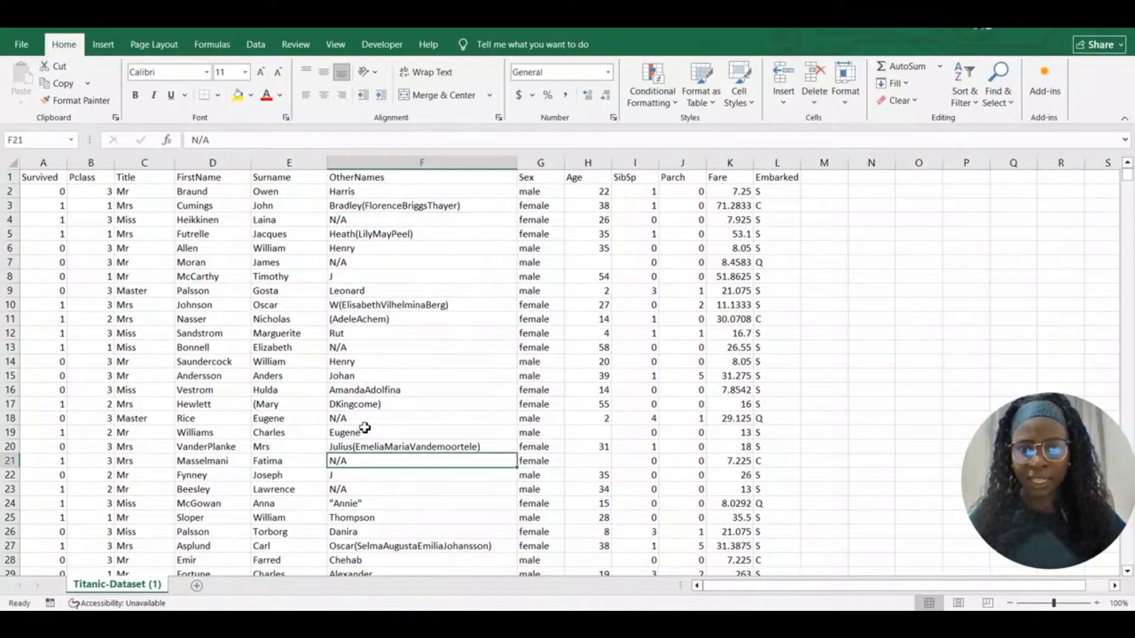
pyautogui.click(366, 419)
pyautogui.click(367, 508)
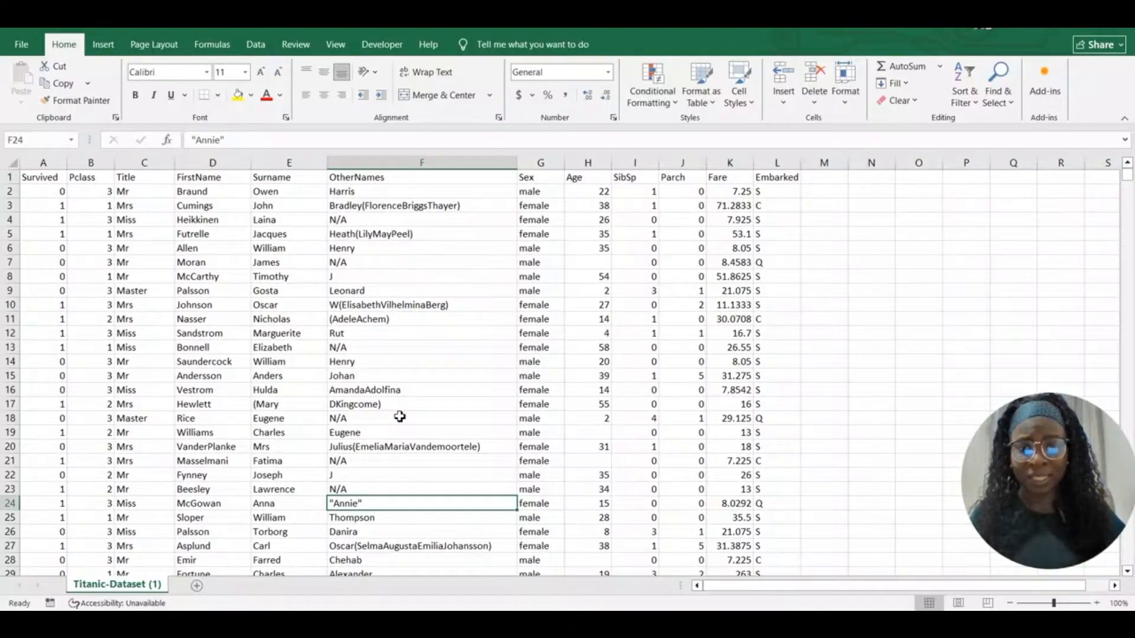
# Replace all quotation marks on the sheet with nothing, 106 replacements, so "Annie" reads Annie
pyautogui.click(424, 333)
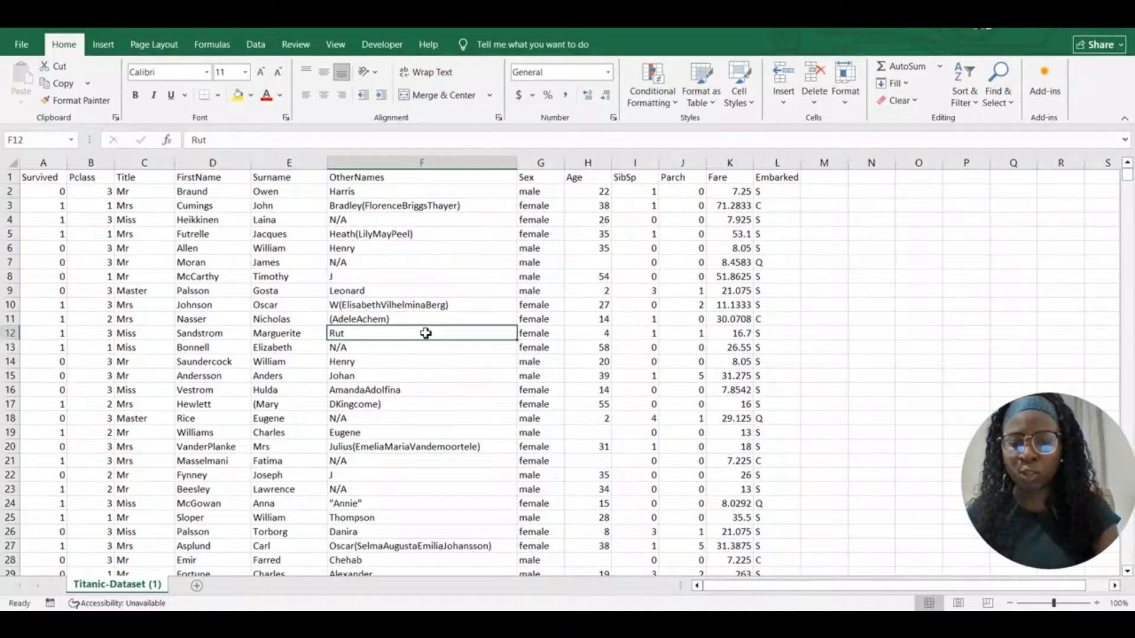
pyautogui.hotkey('ctrl', 'f')
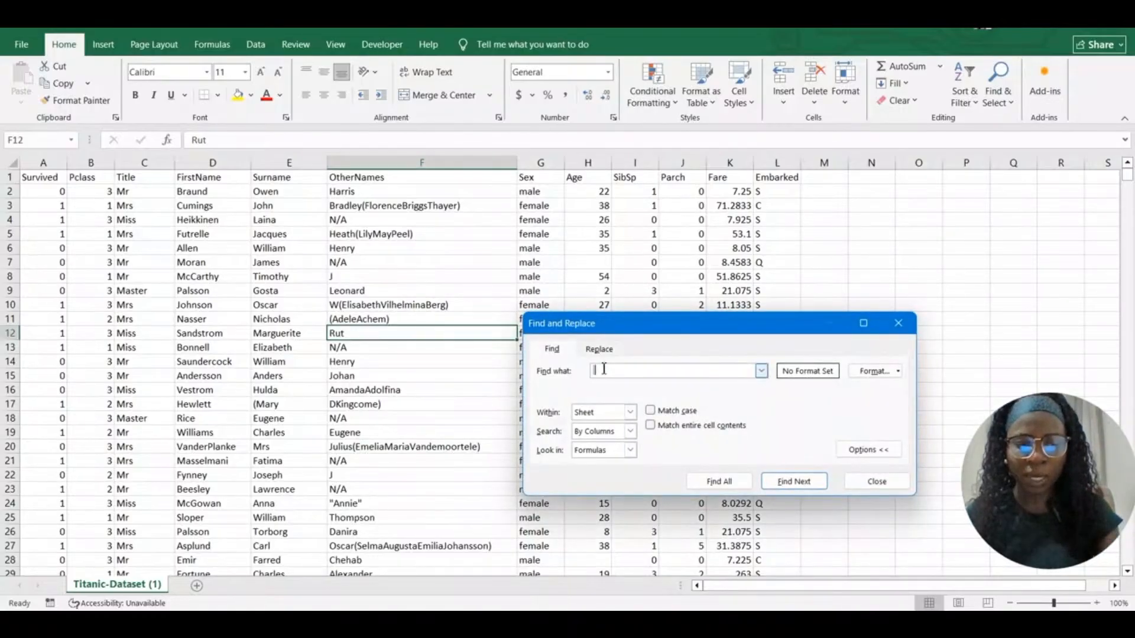
pyautogui.write('"')
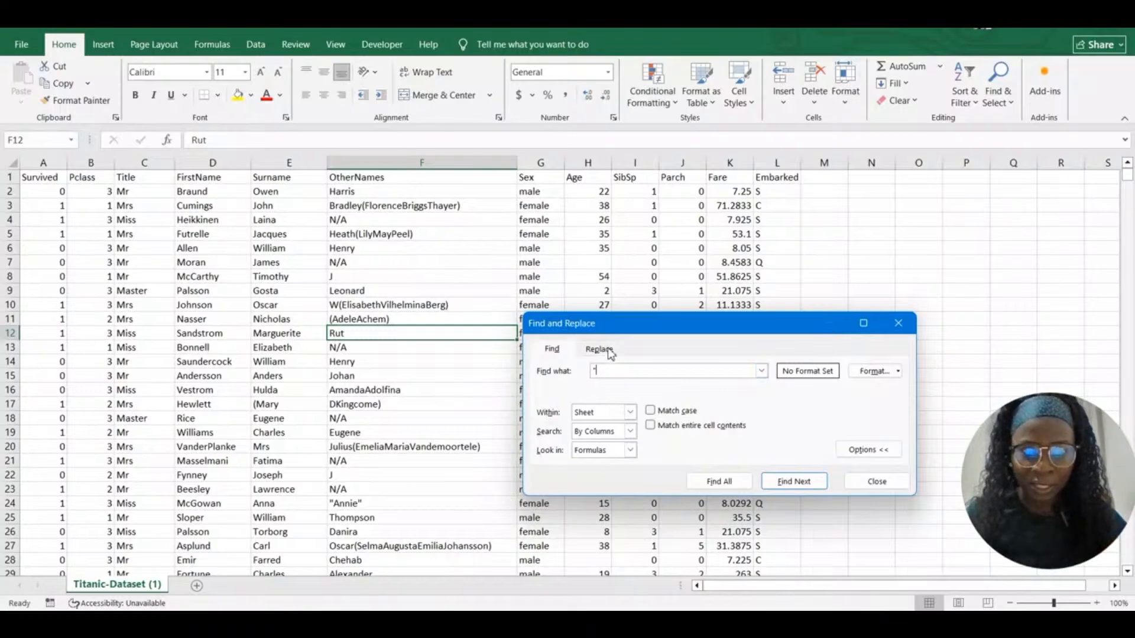
pyautogui.click(599, 349)
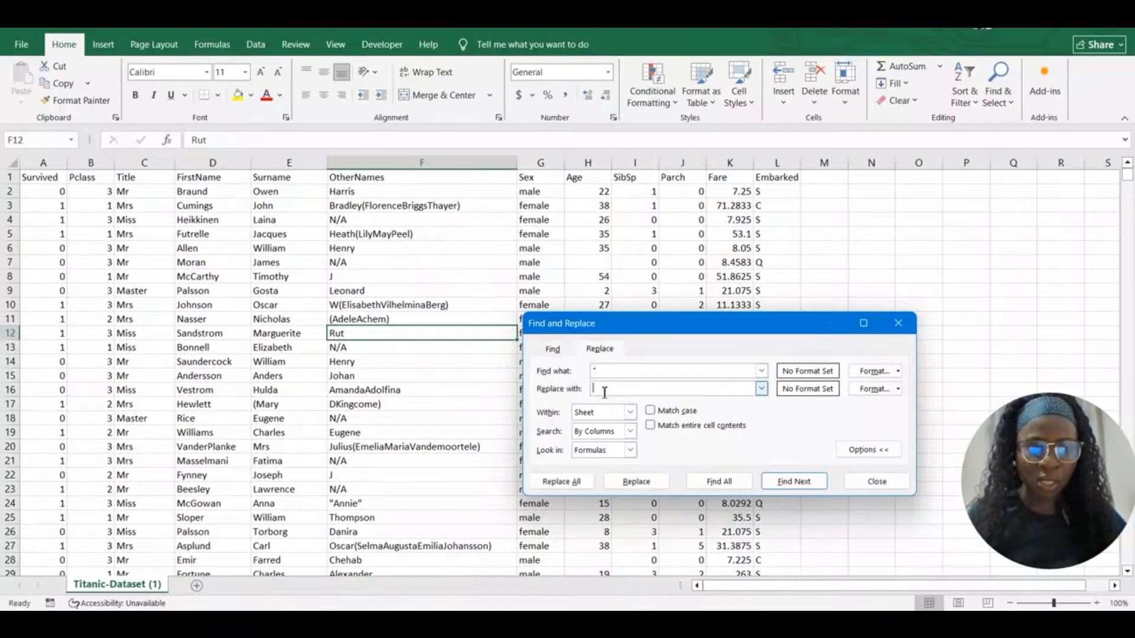
pyautogui.click(561, 483)
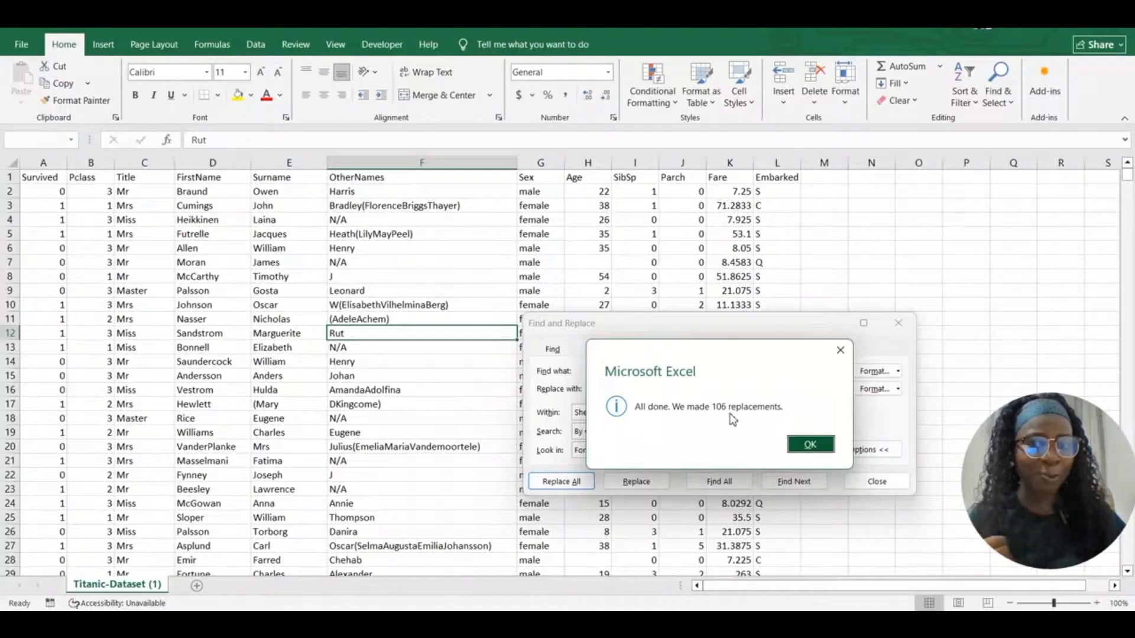
pyautogui.click(807, 445)
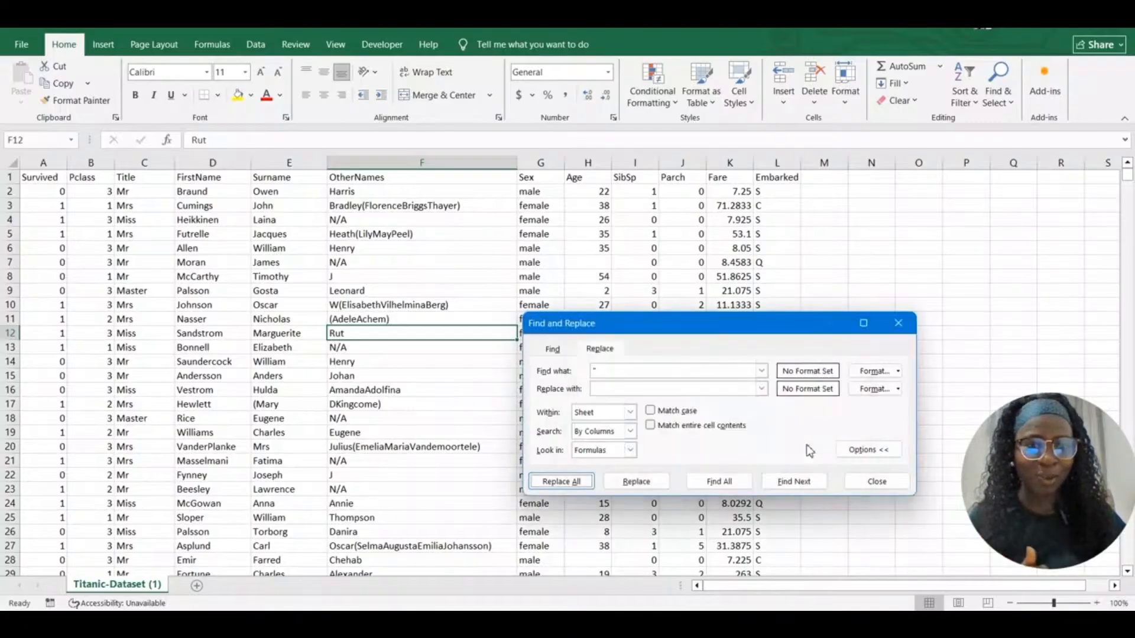
pyautogui.click(898, 323)
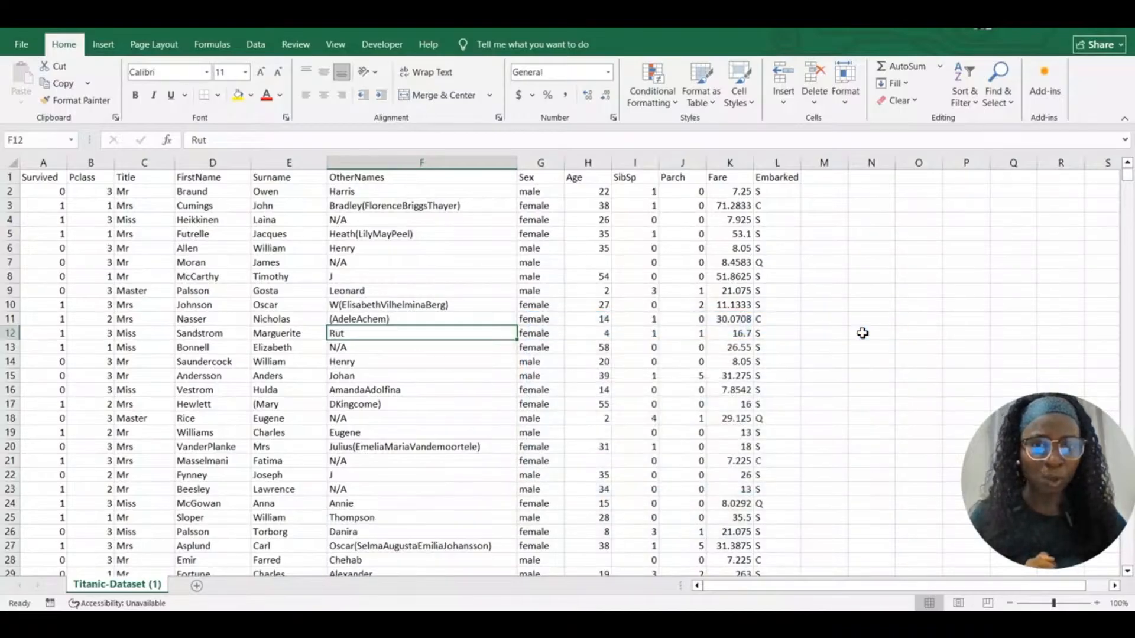
pyautogui.click(473, 269)
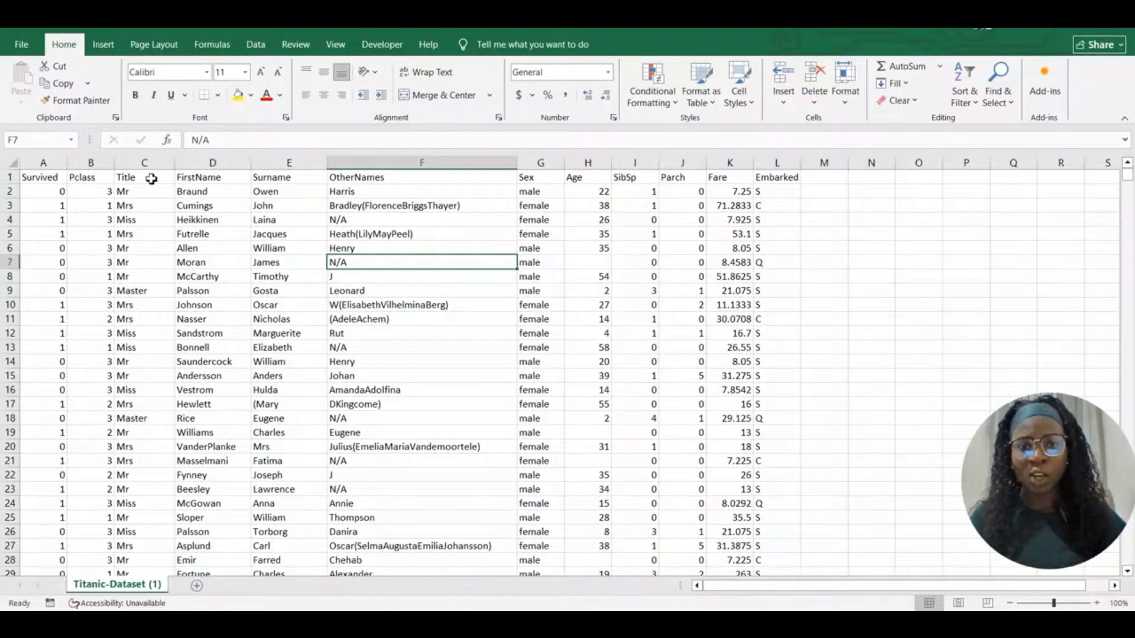
# Narrow the OtherNames column to fit its contents, then check the empty Age cells H7, H19 and H21
pyautogui.moveTo(517, 166)
pyautogui.mouseDown()
pyautogui.moveTo(489, 175)
pyautogui.moveTo(506, 177)
pyautogui.mouseUp()
pyautogui.click(554, 224)
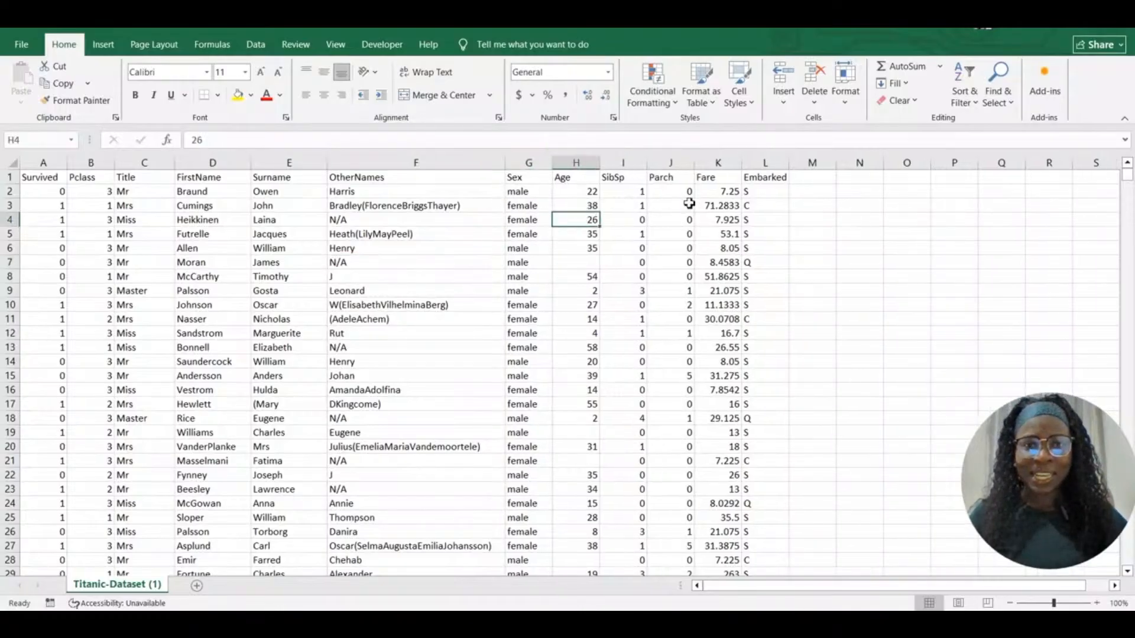
pyautogui.click(585, 158)
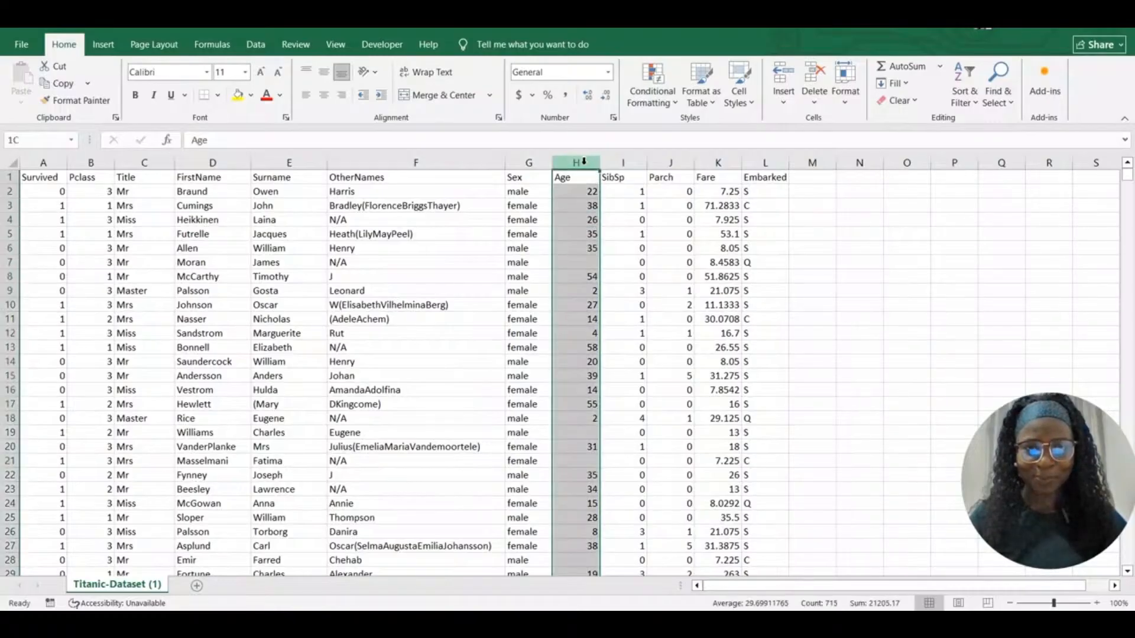
pyautogui.click(585, 263)
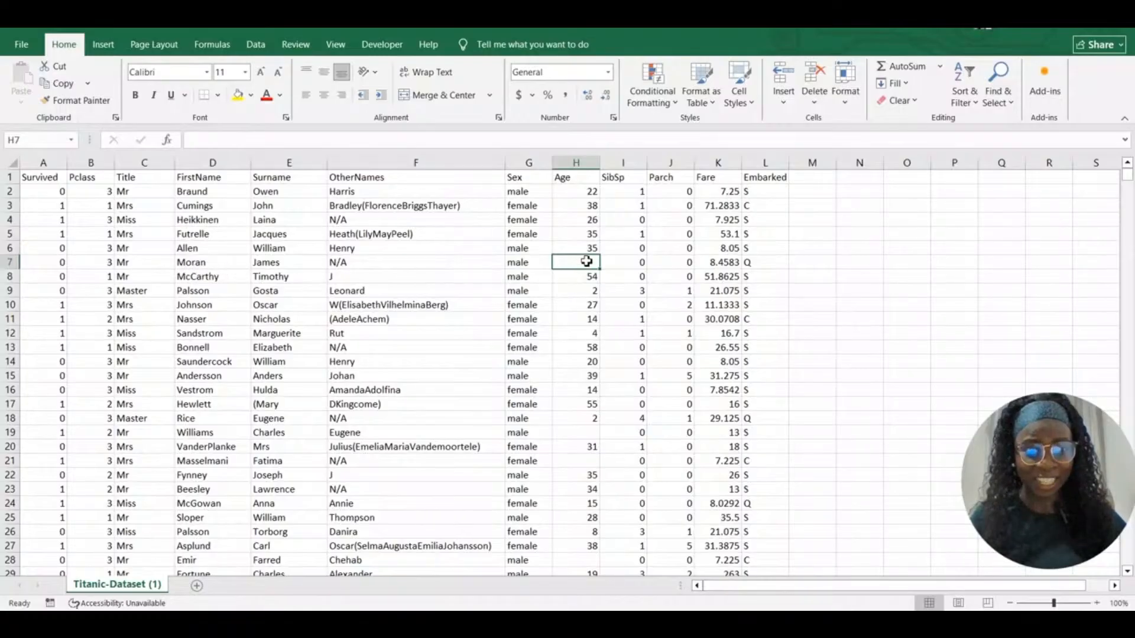
pyautogui.click(582, 432)
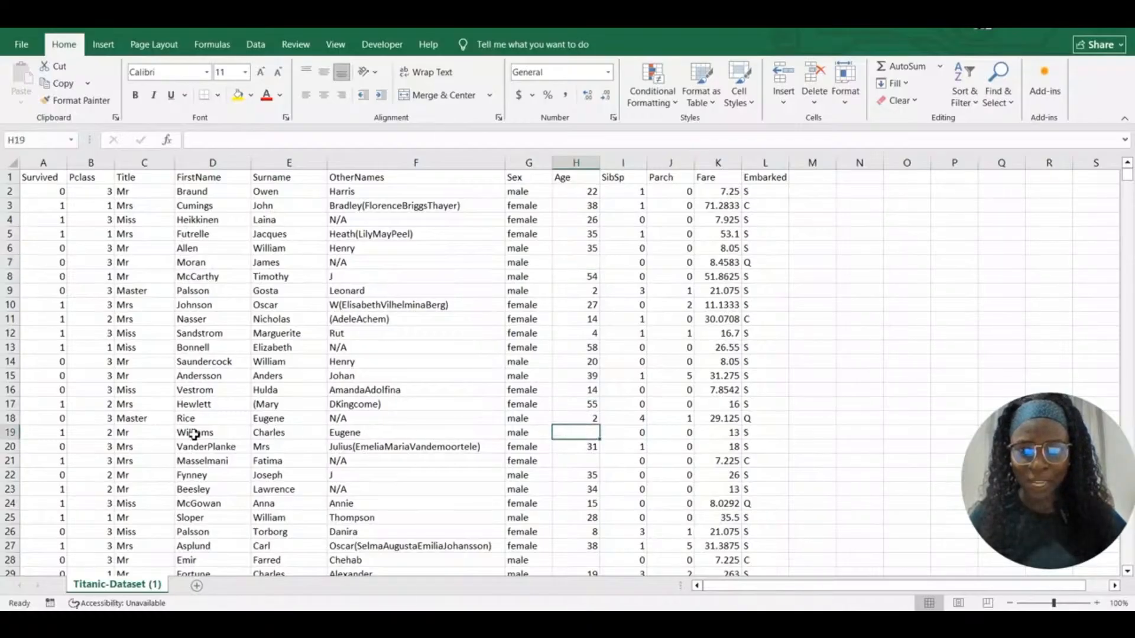
pyautogui.click(579, 463)
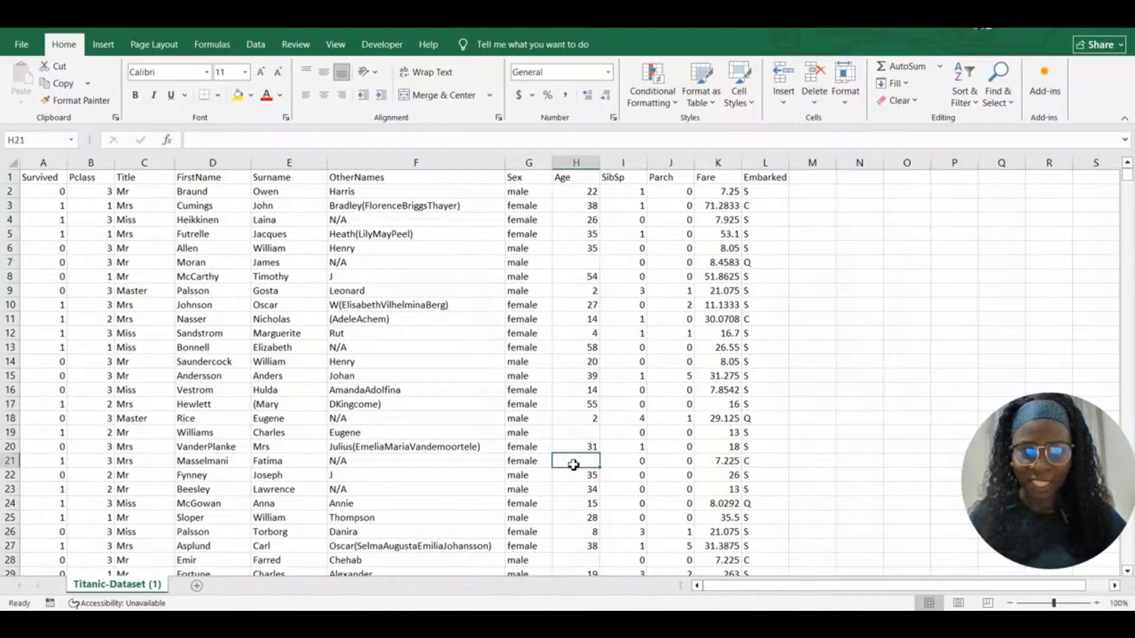
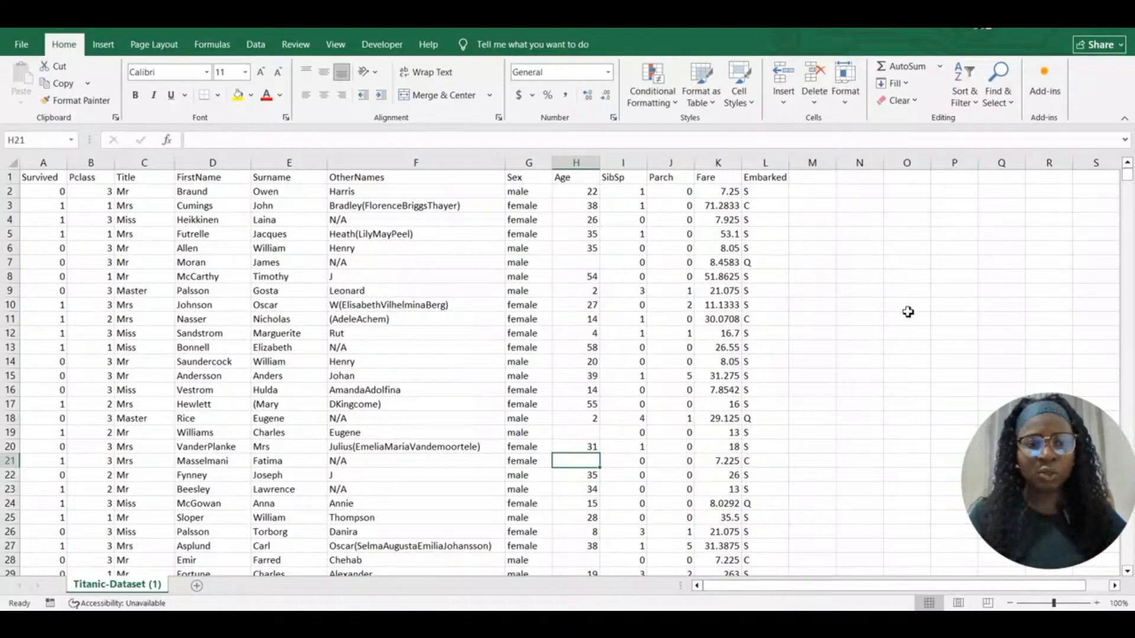
# Enter =AVERAGE(H:H) in O7 to get the mean age of 29.69912
pyautogui.click(905, 262)
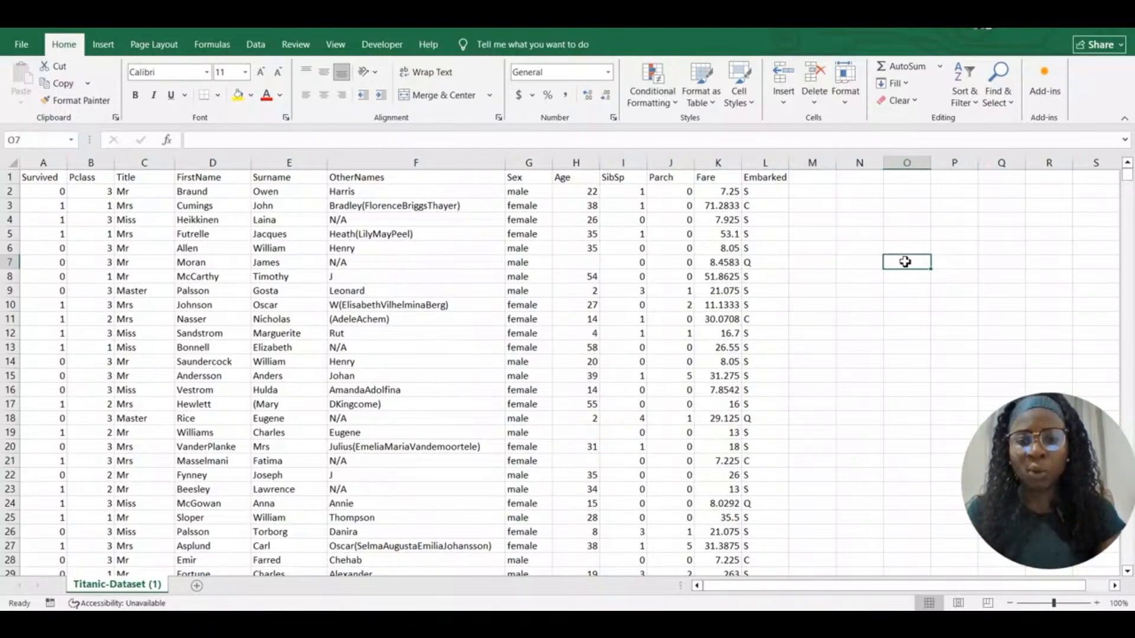
pyautogui.write('=')
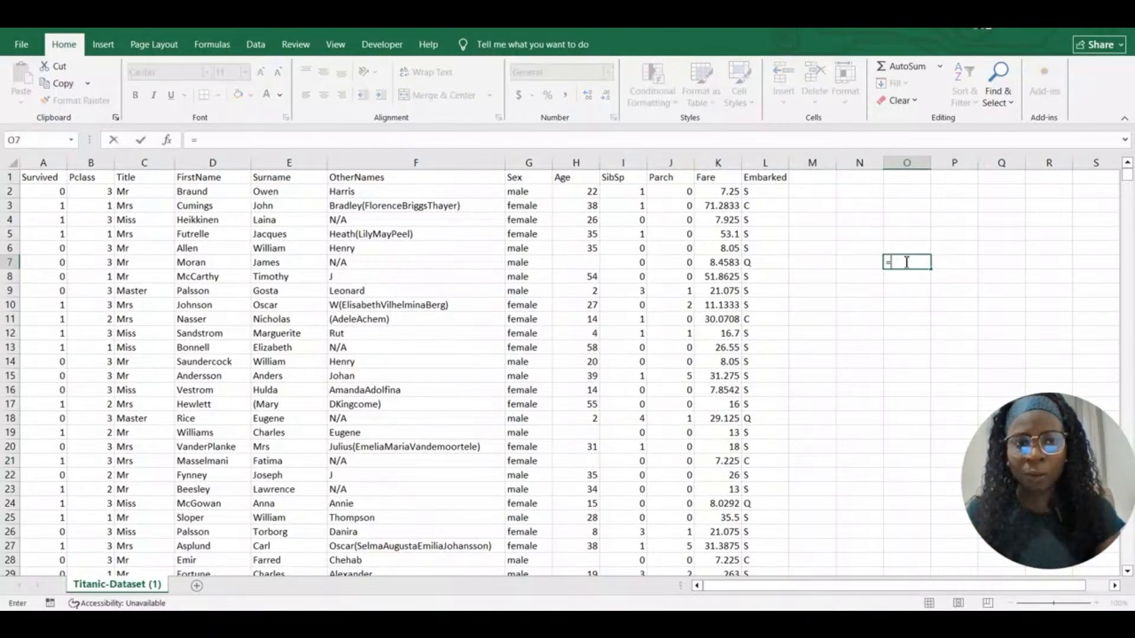
pyautogui.write('AVE')
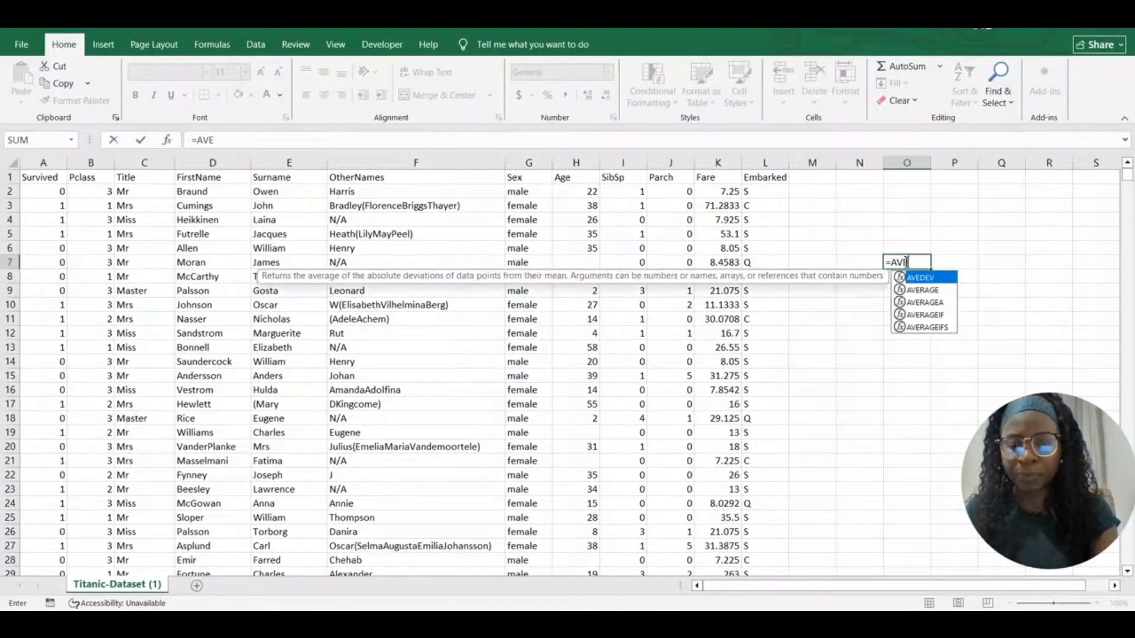
pyautogui.write('RAGE')
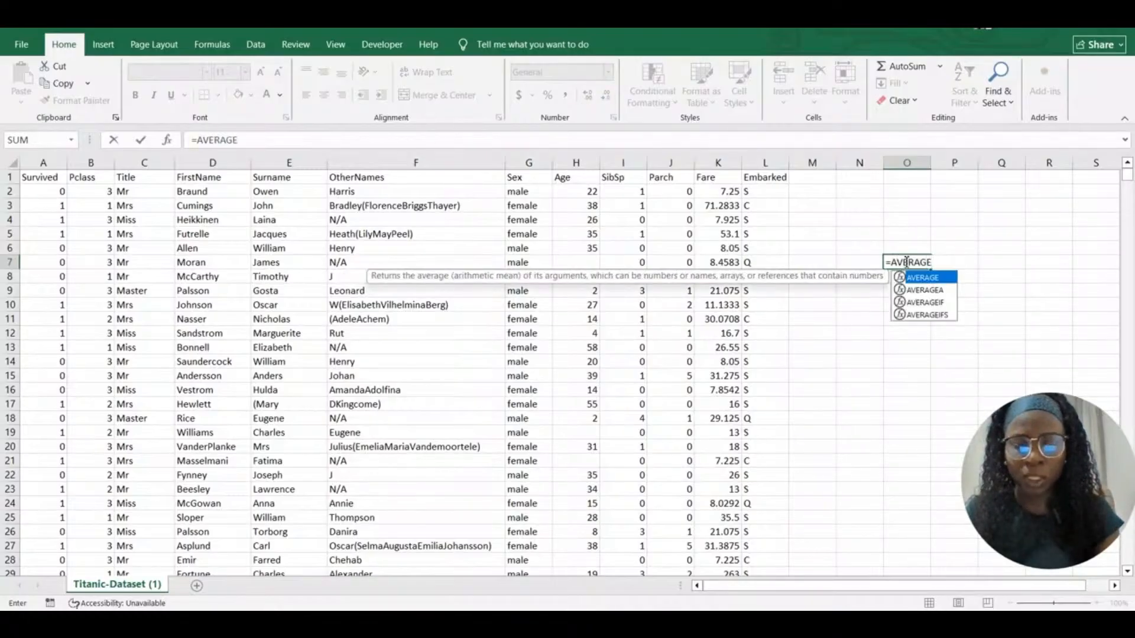
pyautogui.write('(')
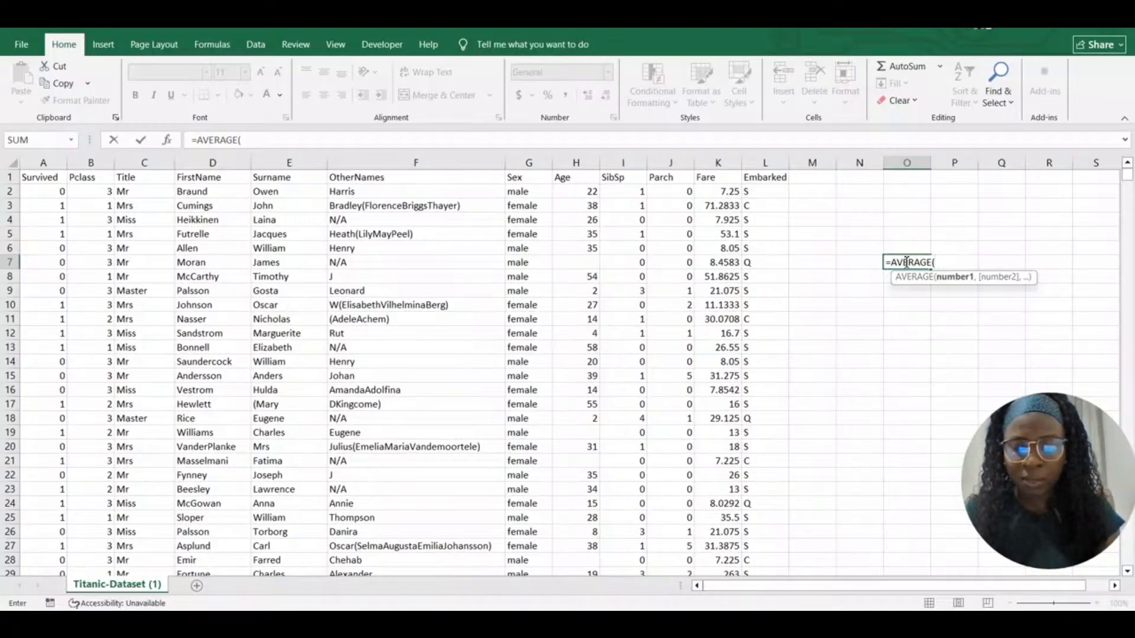
pyautogui.write('H:H)')
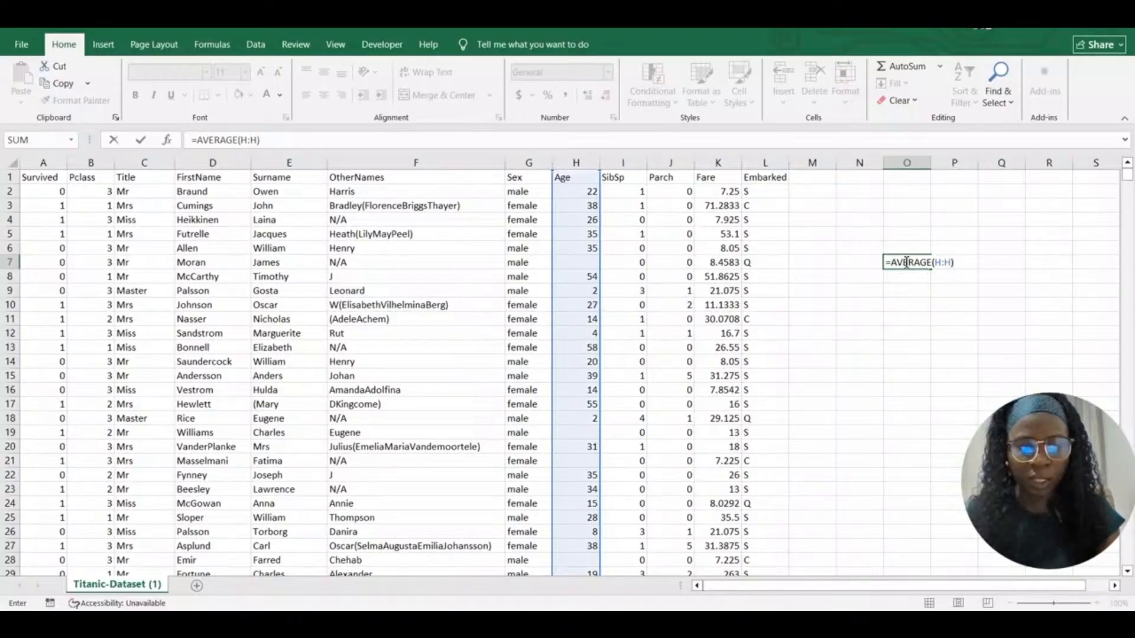
pyautogui.press('Return')
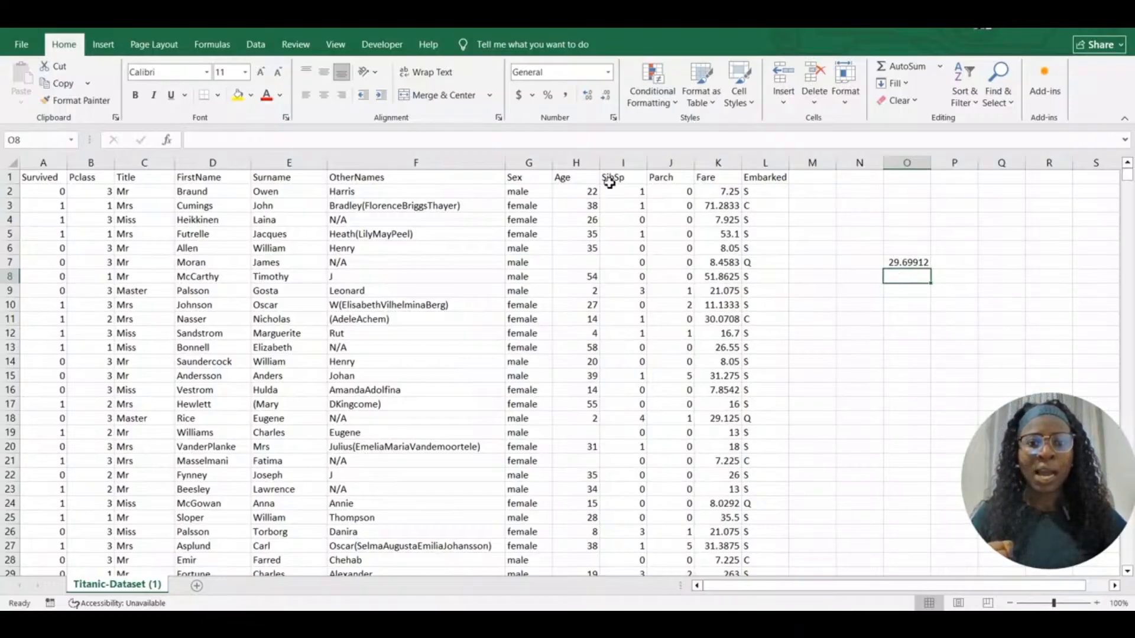
pyautogui.click(627, 165)
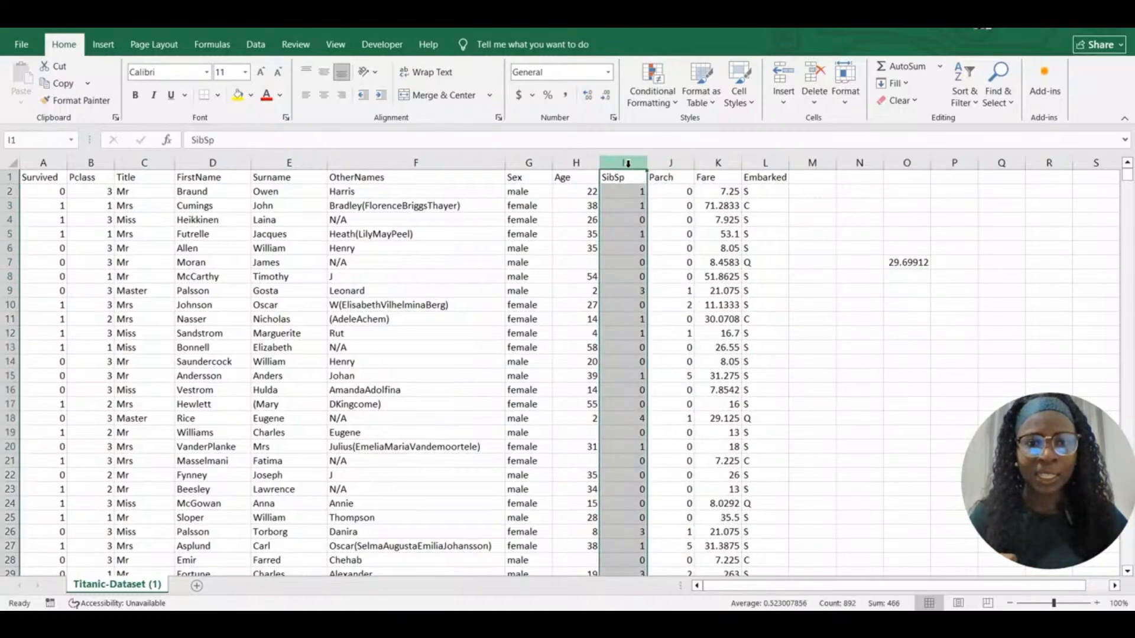
# Insert a blank column I before SibSp, shifting the average to P7
pyautogui.rightClick(627, 166)
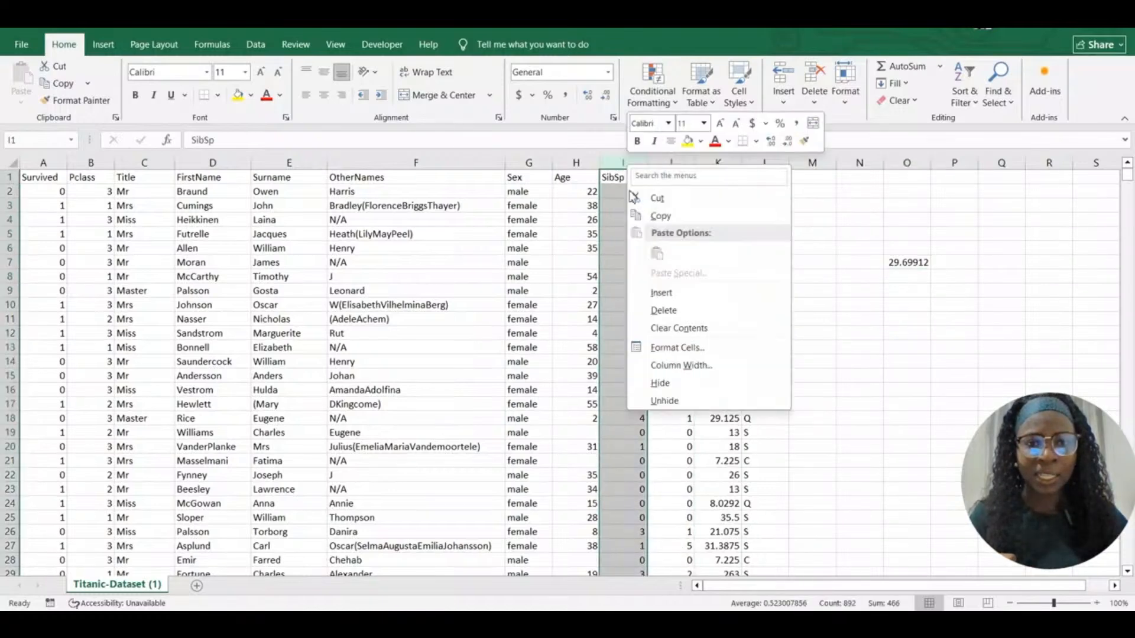
pyautogui.click(675, 292)
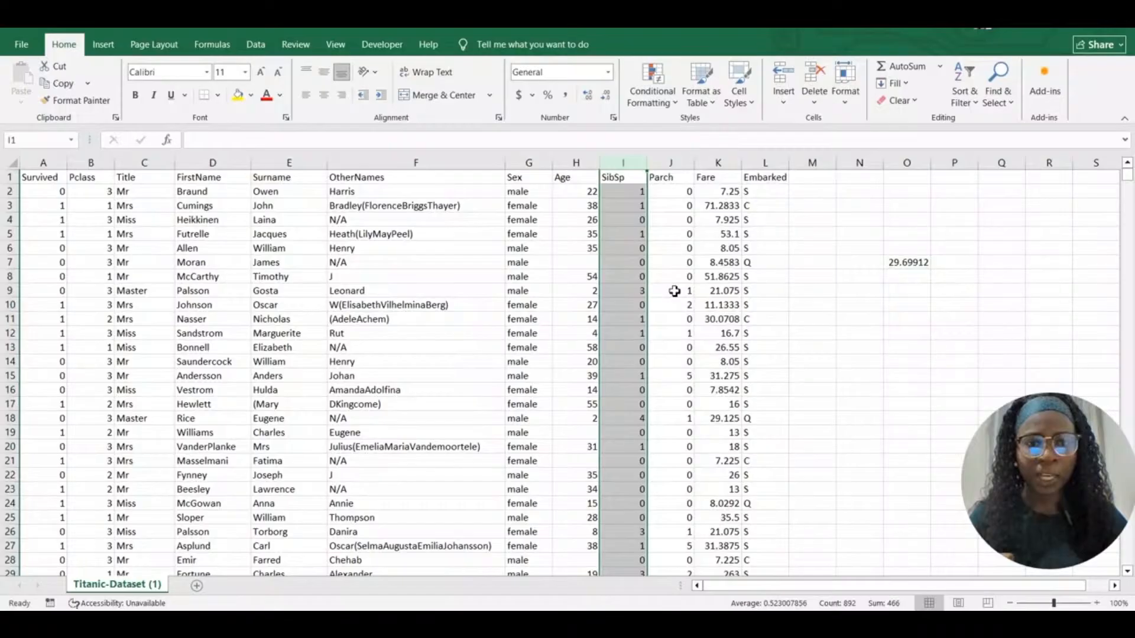
pyautogui.click(625, 179)
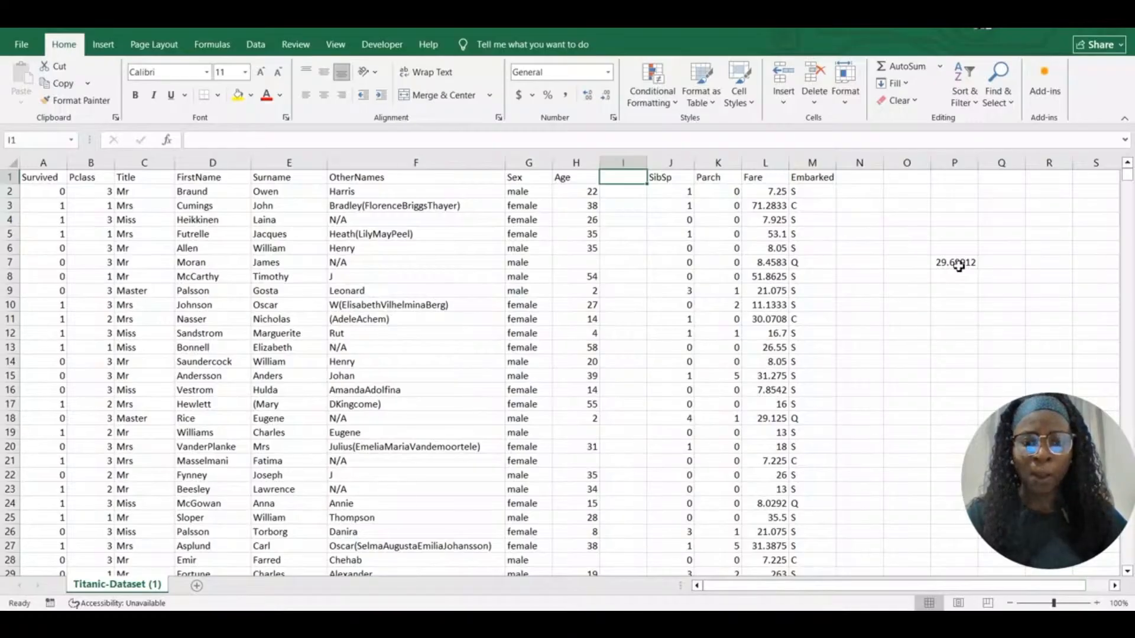
# Type =IF(H2=" ", P7, H2) into I2, leaving it in edit mode
pyautogui.click(617, 196)
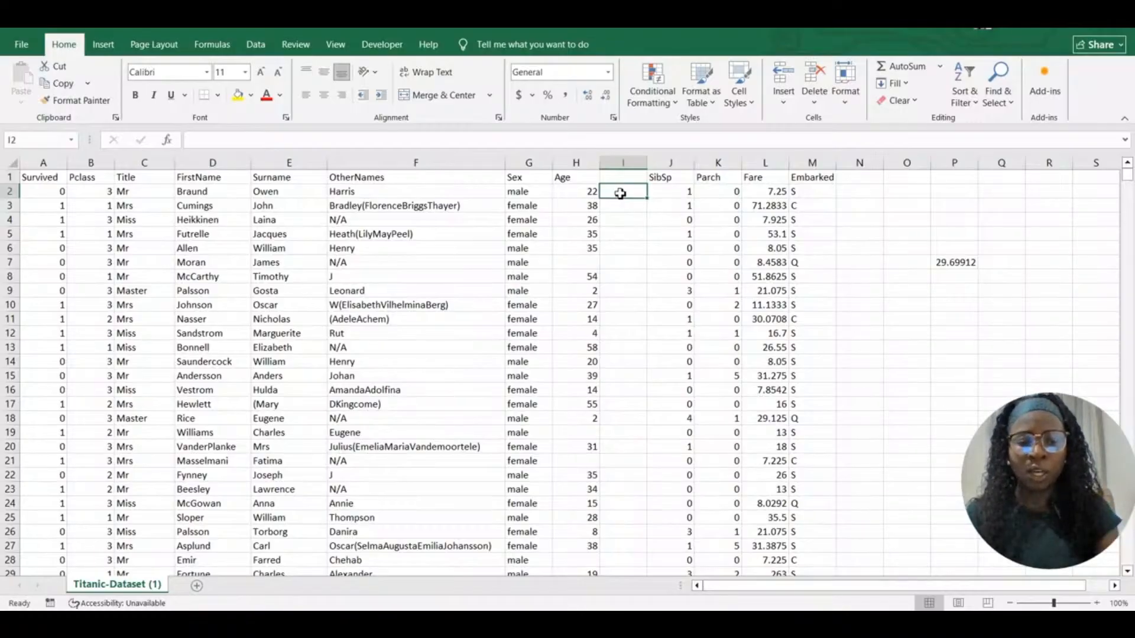
pyautogui.write('=IF(')
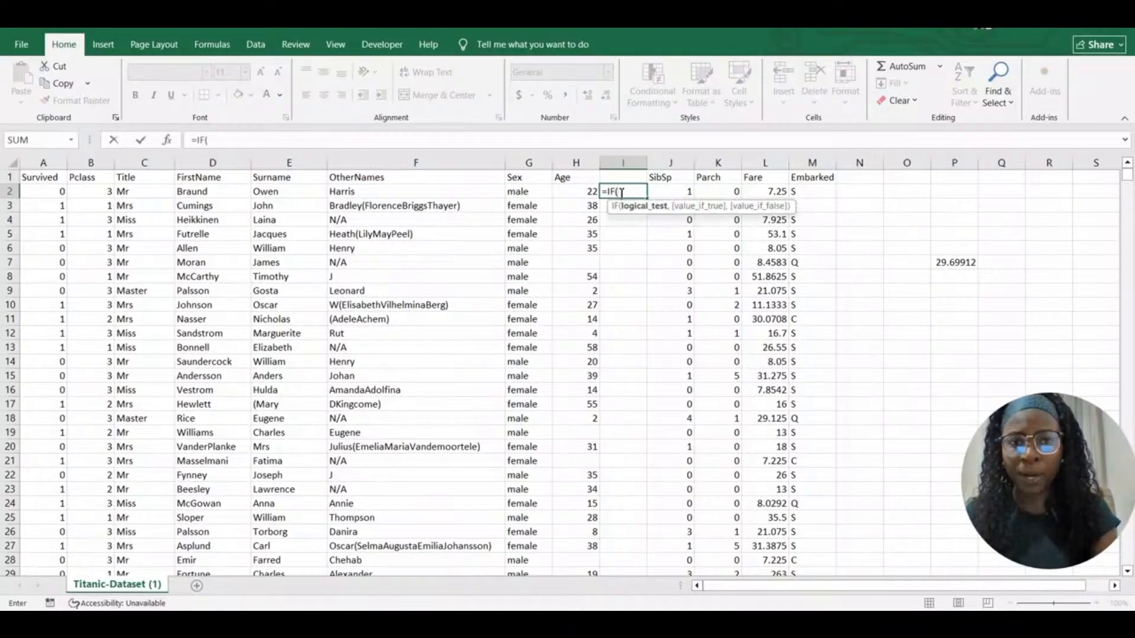
pyautogui.write('H2')
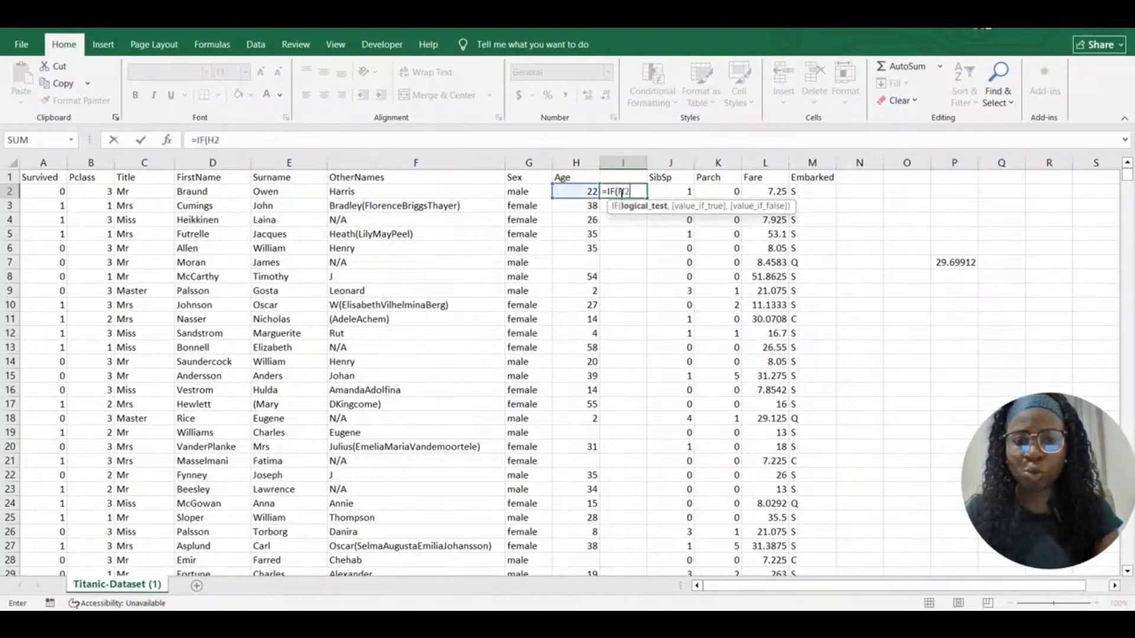
pyautogui.write('=')
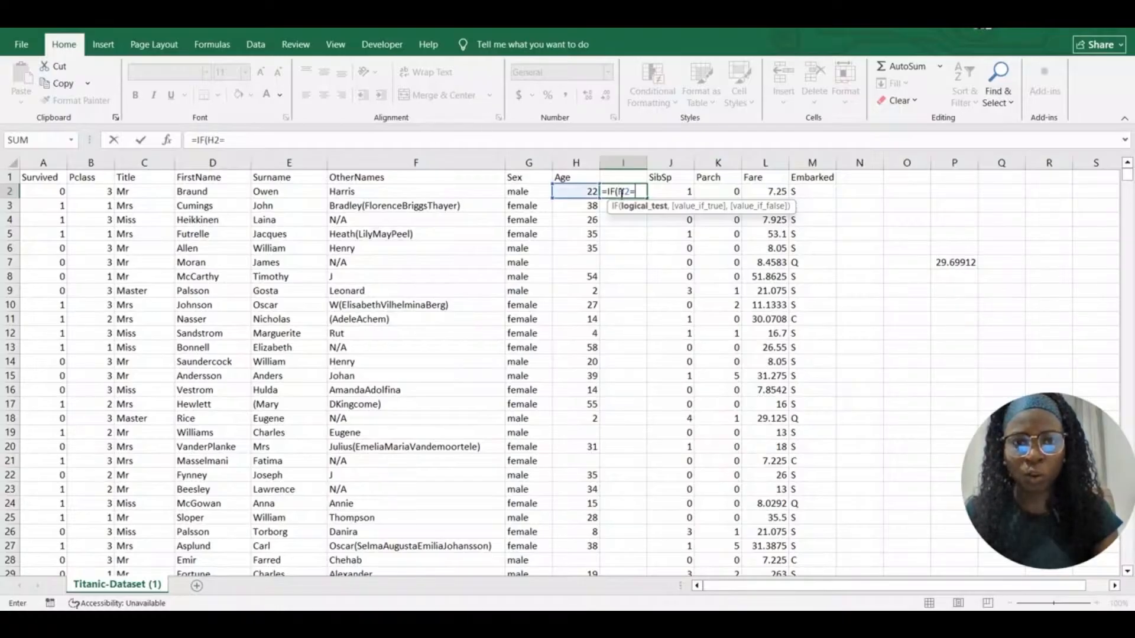
pyautogui.write('"')
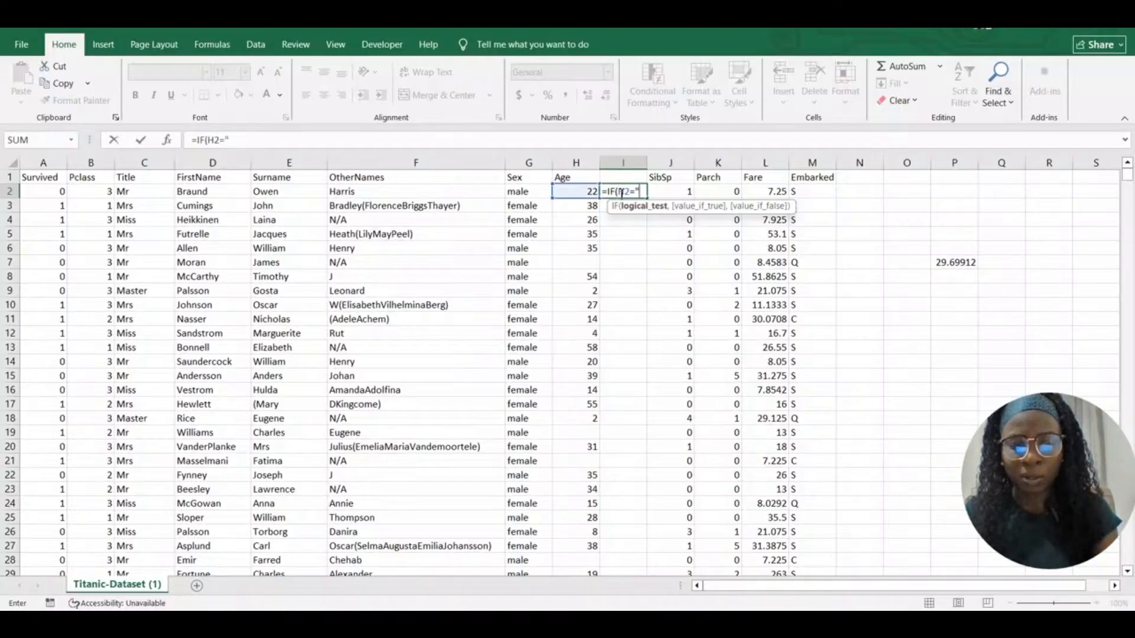
pyautogui.write(' ",')
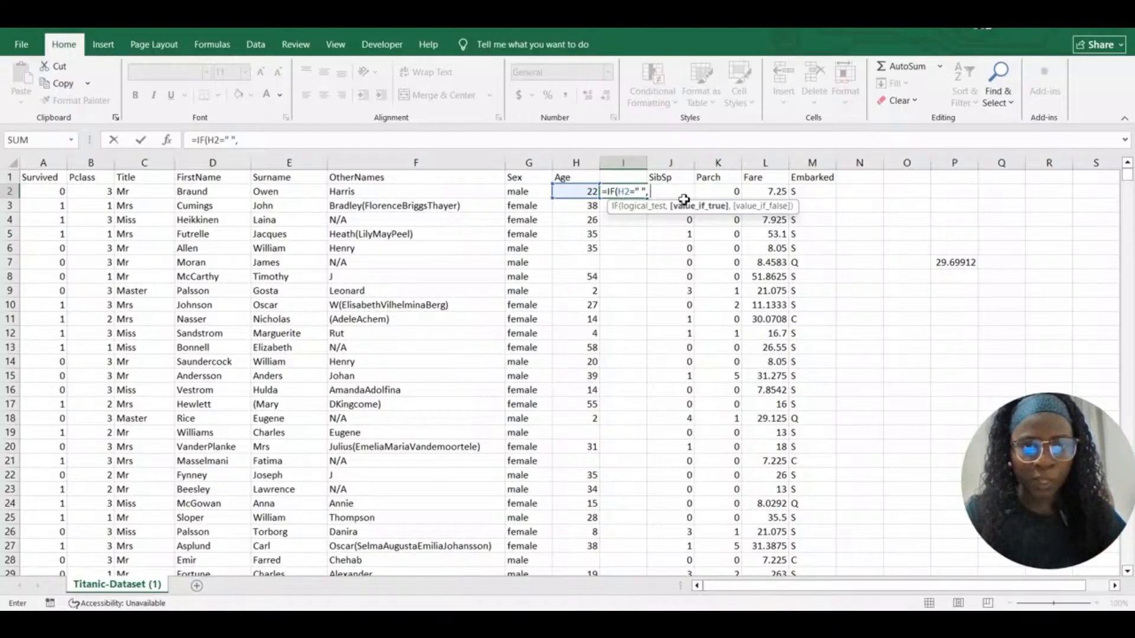
pyautogui.click(953, 263)
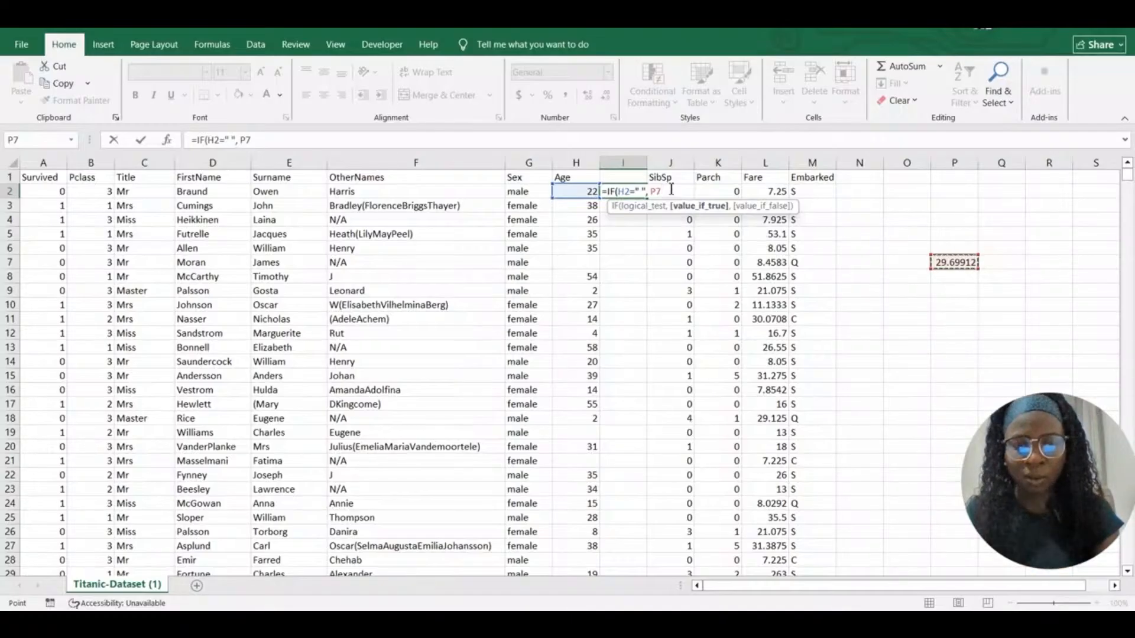
pyautogui.write(', H2')
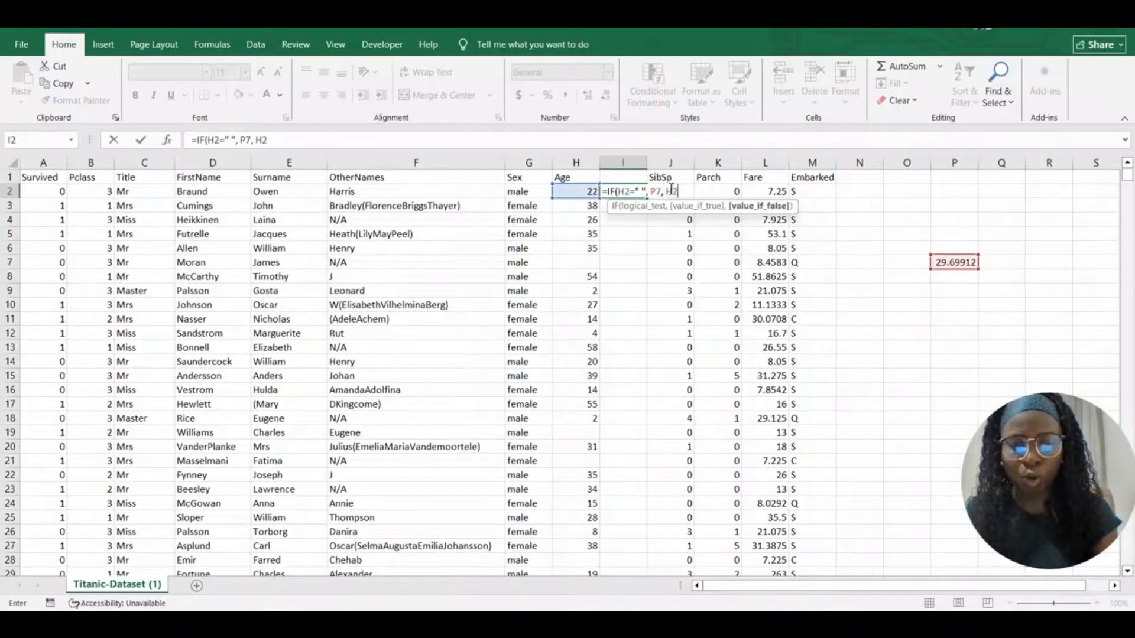
pyautogui.write(')')
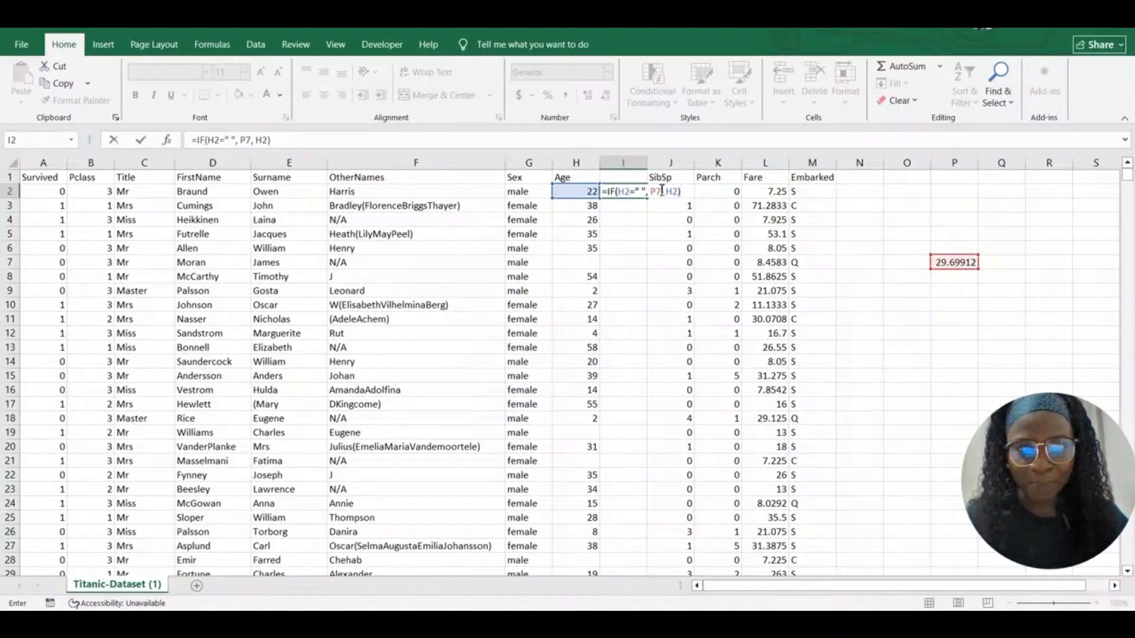
pyautogui.doubleClick(655, 191)
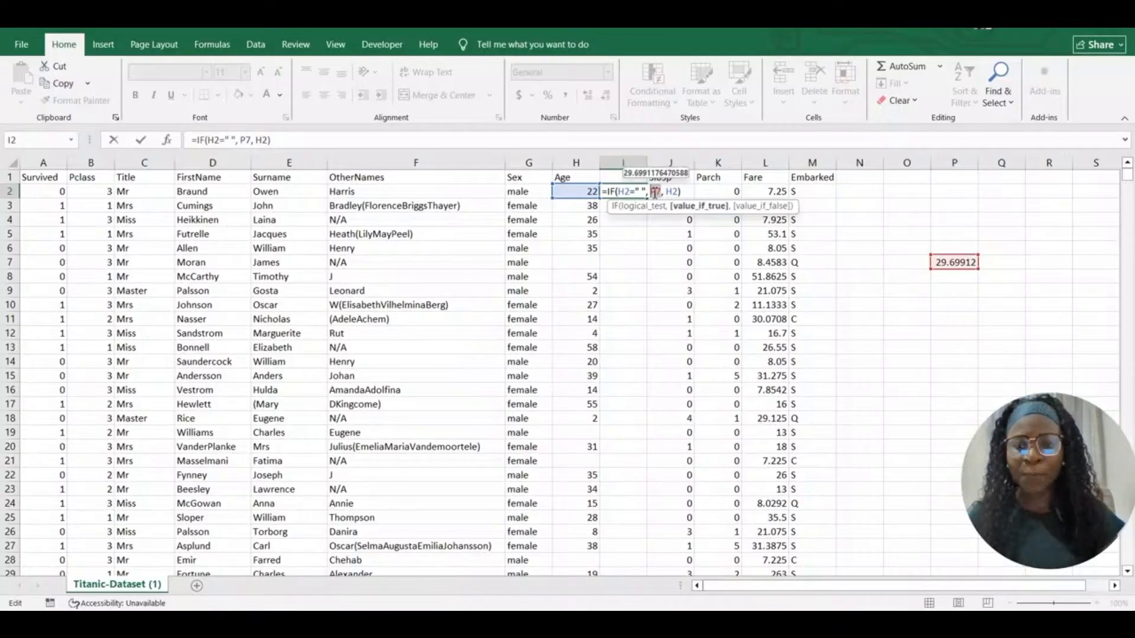
# Lock the average reference as $P$7 and confirm the I2 formula, which returns 22
pyautogui.press('F4')
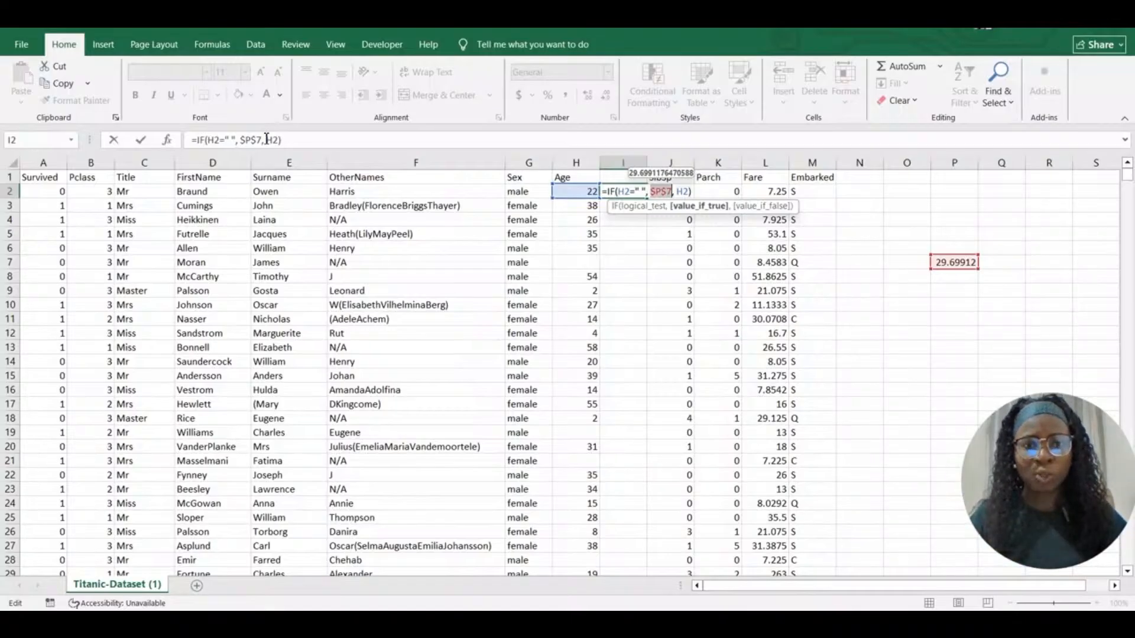
pyautogui.press('Return')
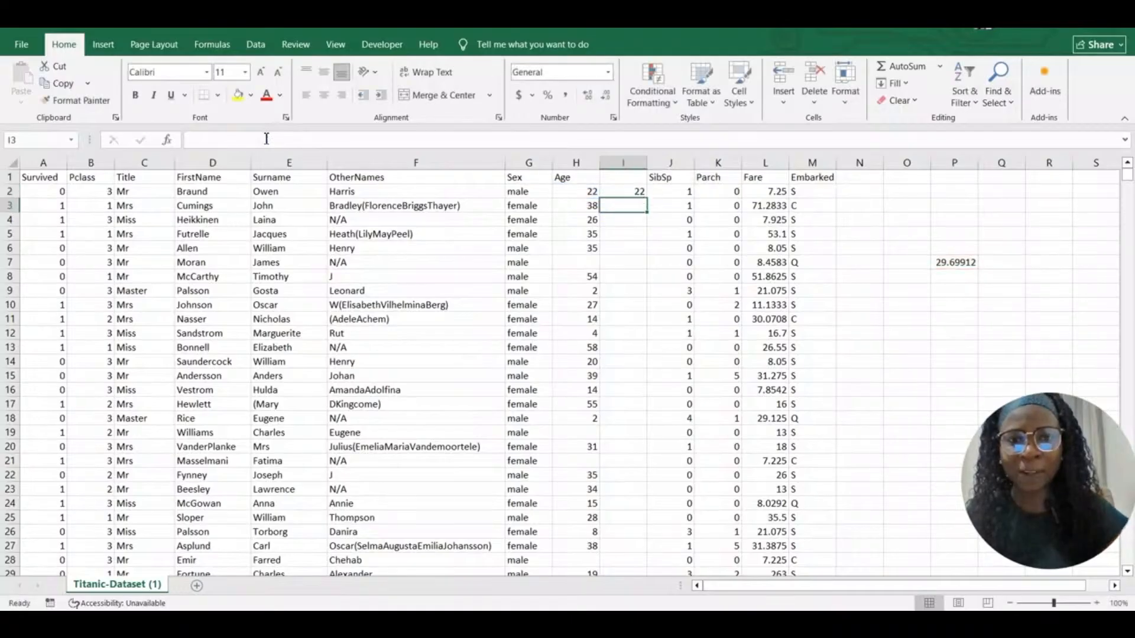
pyautogui.click(640, 194)
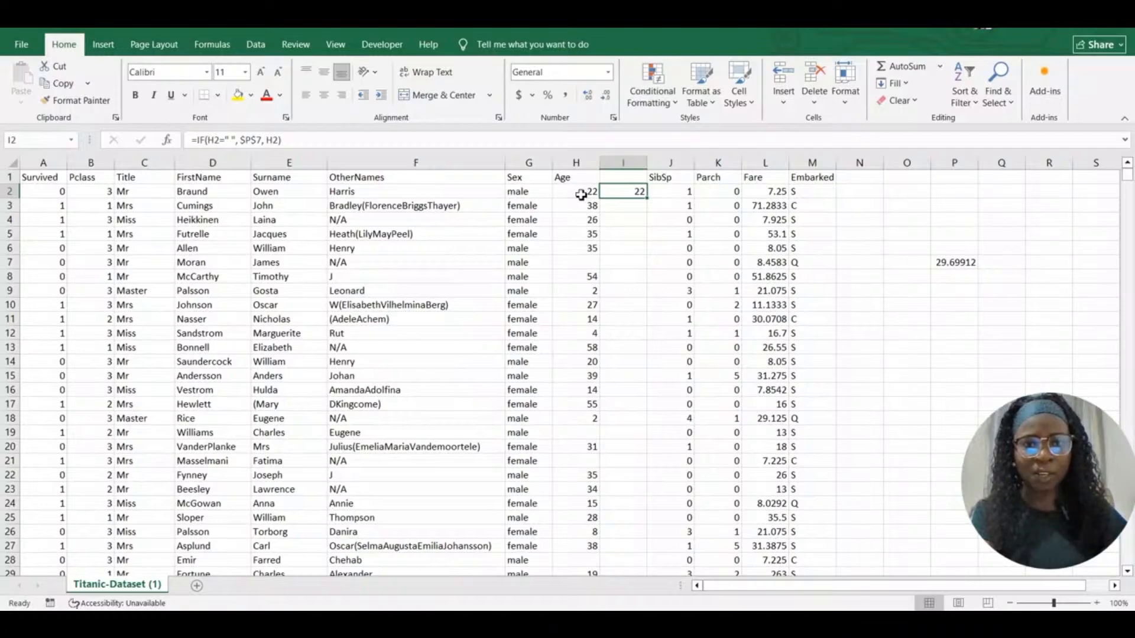
# Fill the I2 formula down to row 891 and check that blank-age row I7 shows 0
pyautogui.doubleClick(649, 199)
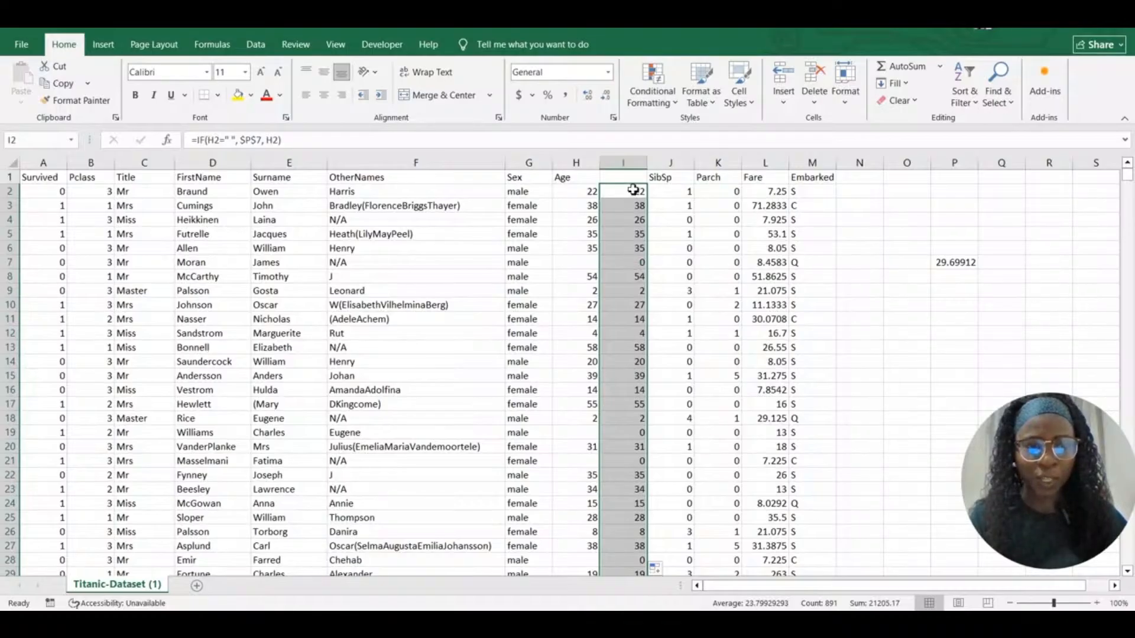
pyautogui.click(636, 262)
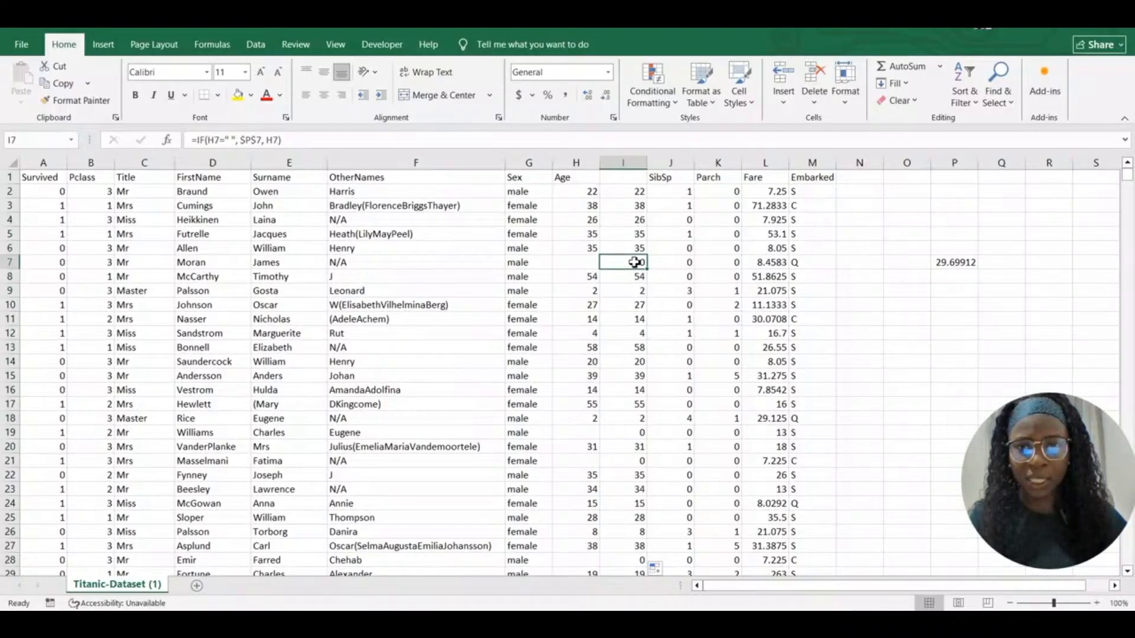
pyautogui.click(632, 192)
# Remove the space between the empty quotes in the I7 formula
pyautogui.doubleClick(642, 262)
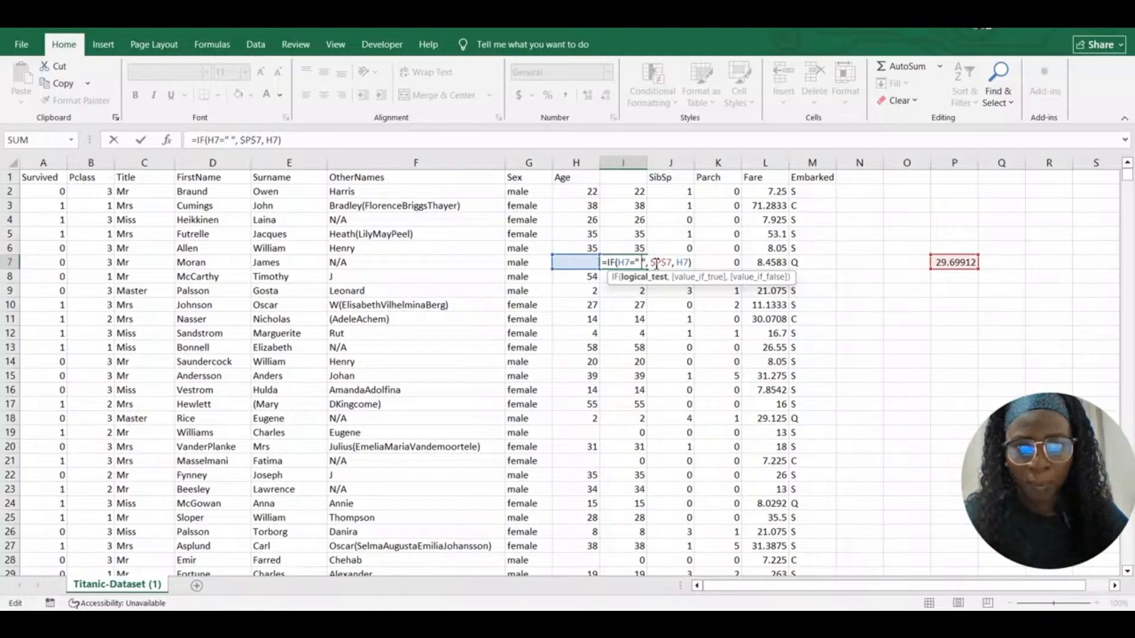
pyautogui.press('BackSpace')
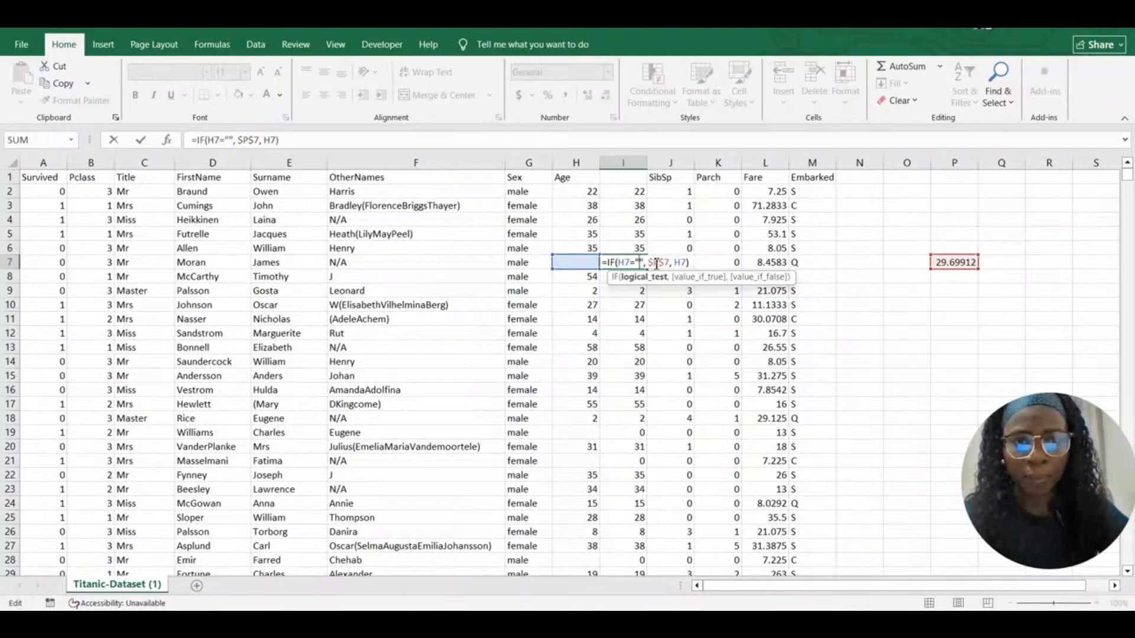
pyautogui.click(691, 265)
pyautogui.press('Return')
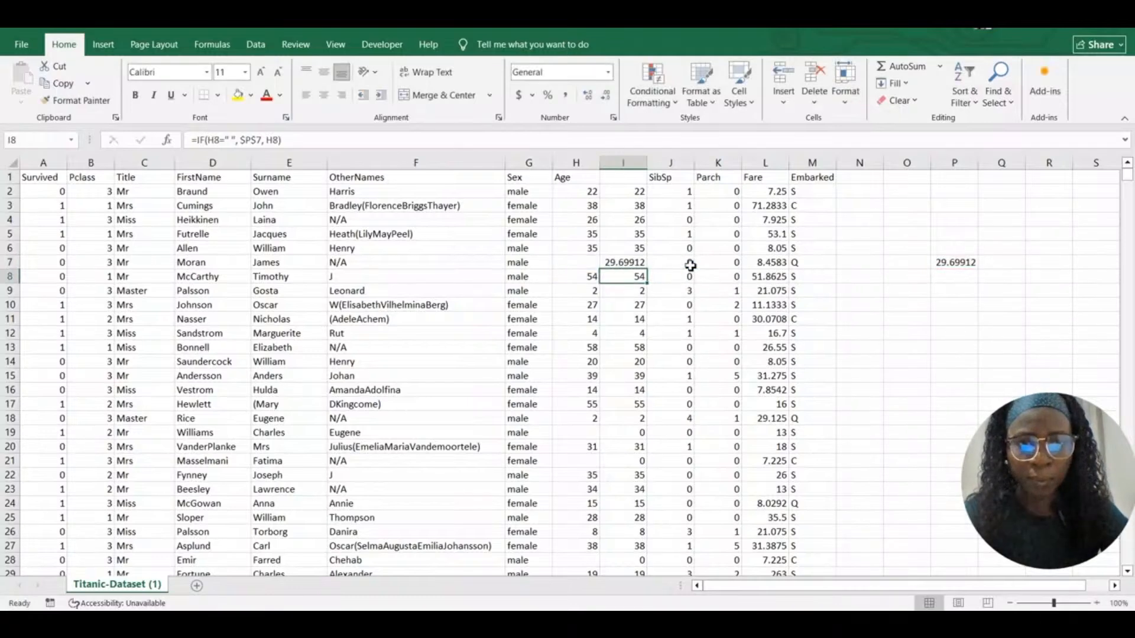
# Change I2 to =IF(H2="", $P$7, H2) and refill it down so blank ages show 29.69912
pyautogui.click(634, 190)
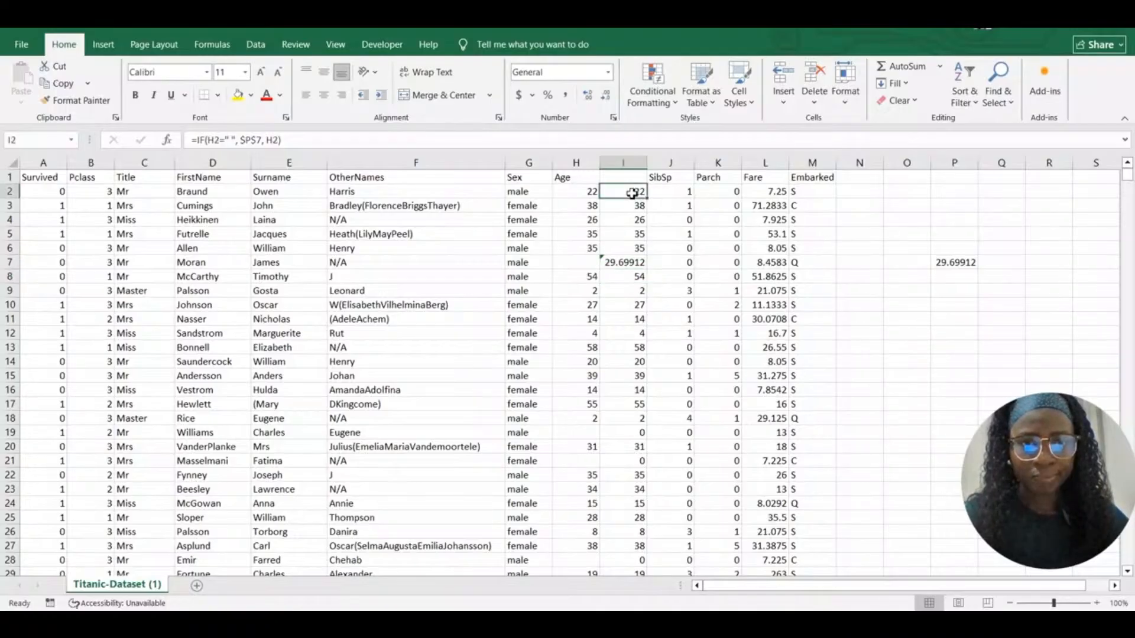
pyautogui.doubleClick(632, 190)
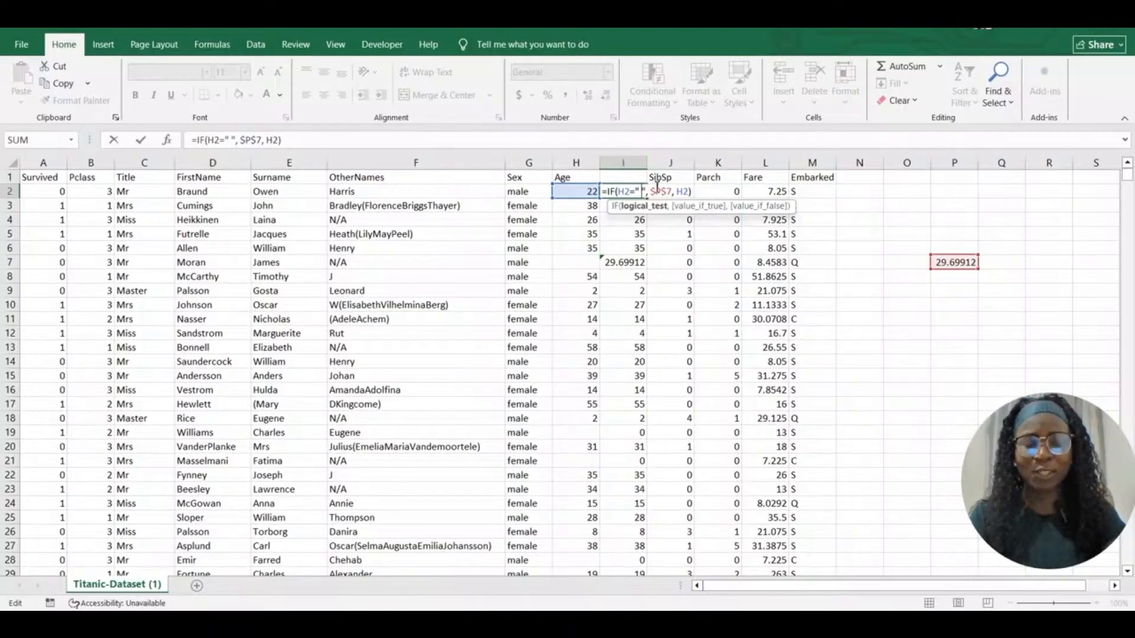
pyautogui.press('BackSpace')
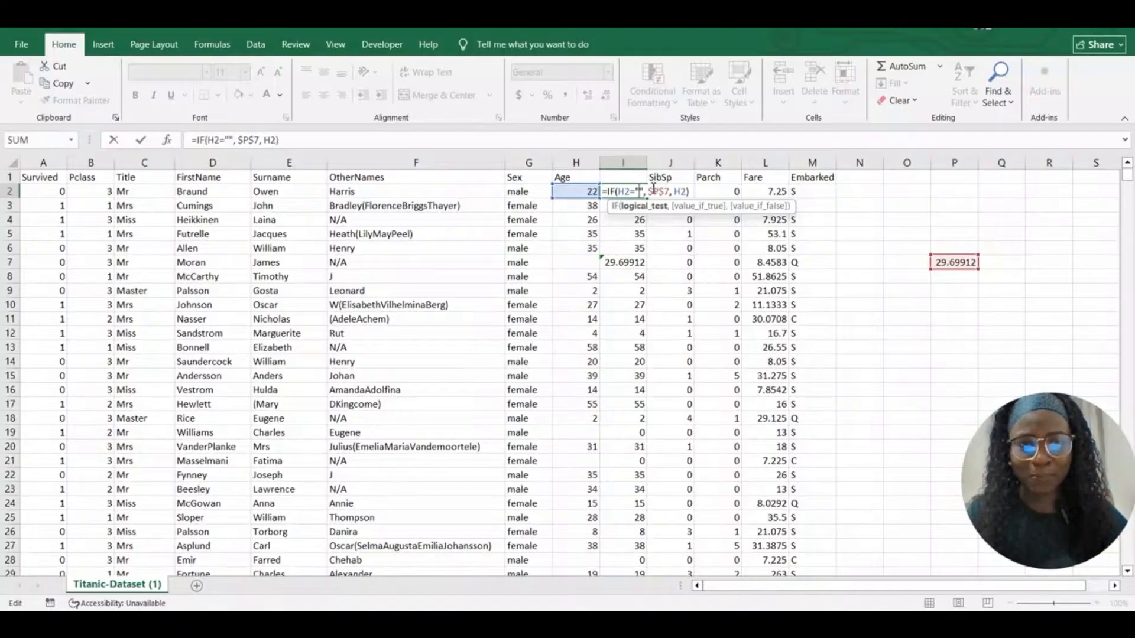
pyautogui.click(692, 189)
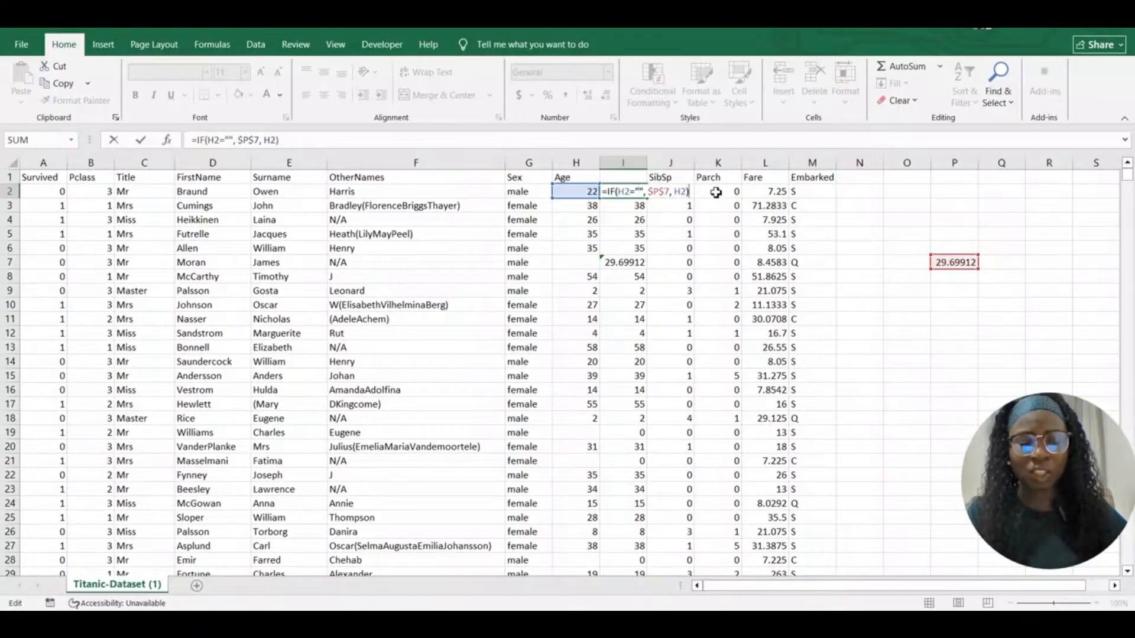
pyautogui.press('Return')
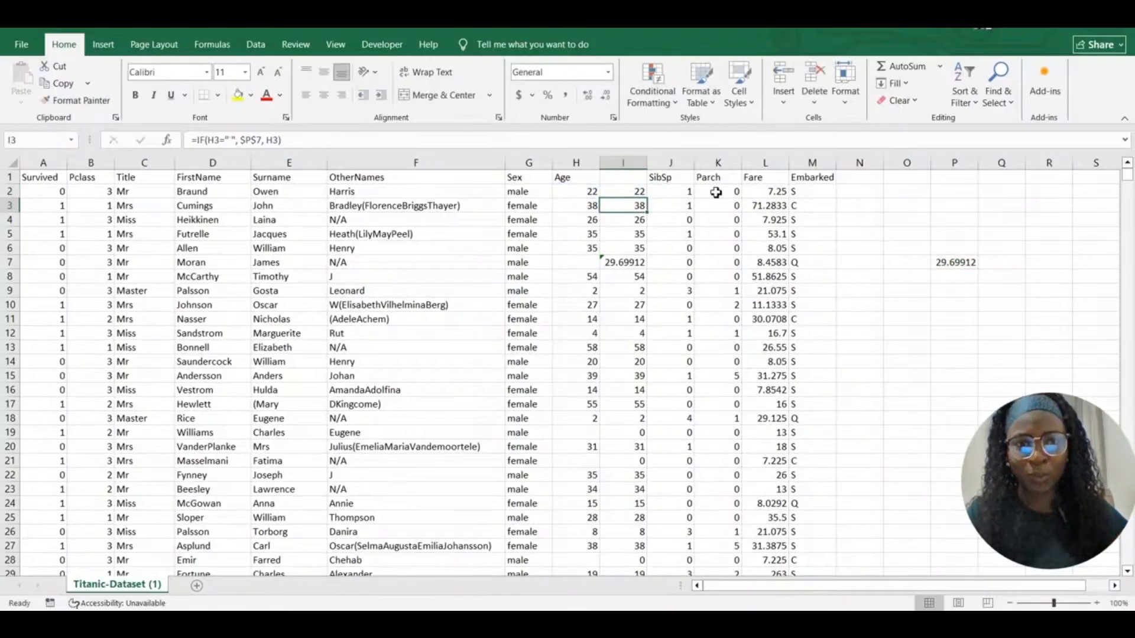
pyautogui.click(635, 190)
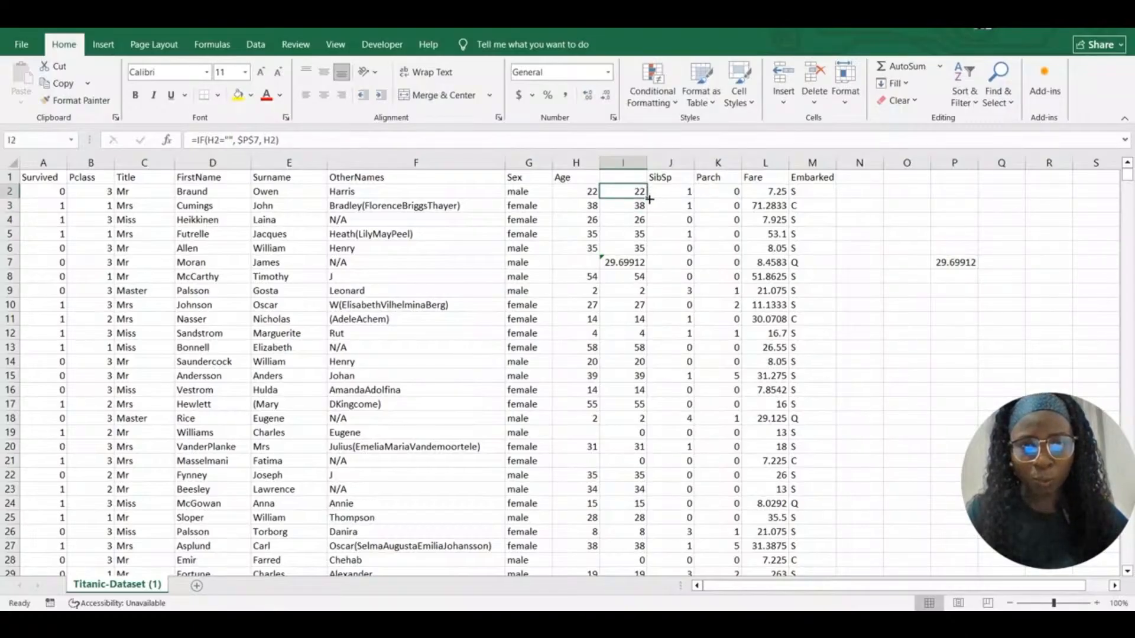
pyautogui.doubleClick(649, 198)
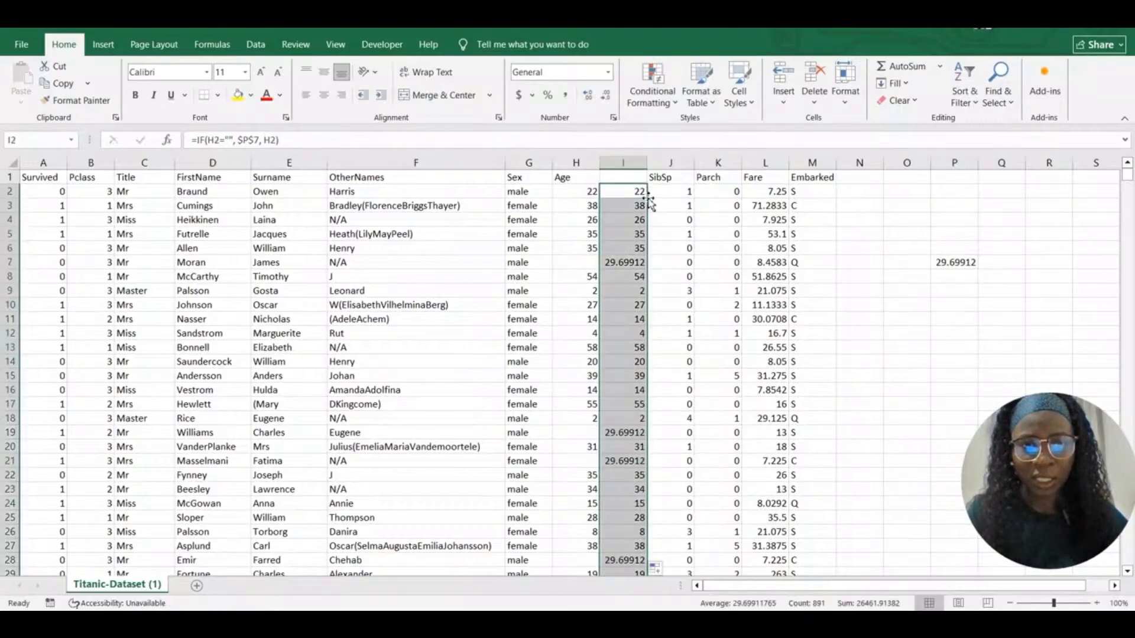
pyautogui.click(664, 190)
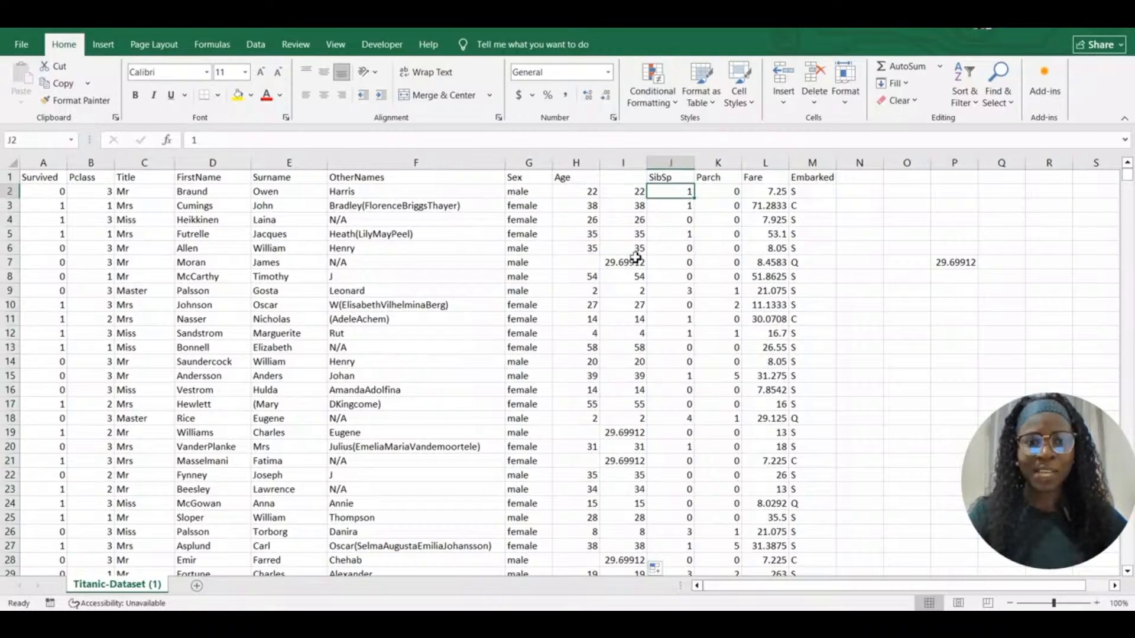
pyautogui.click(584, 262)
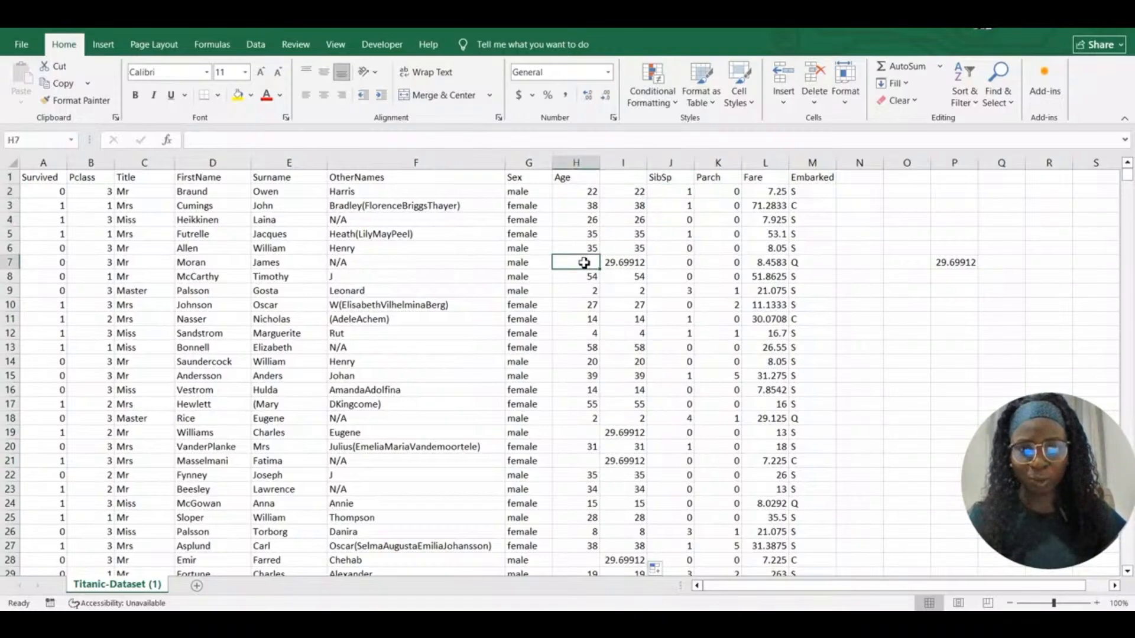
pyautogui.click(637, 263)
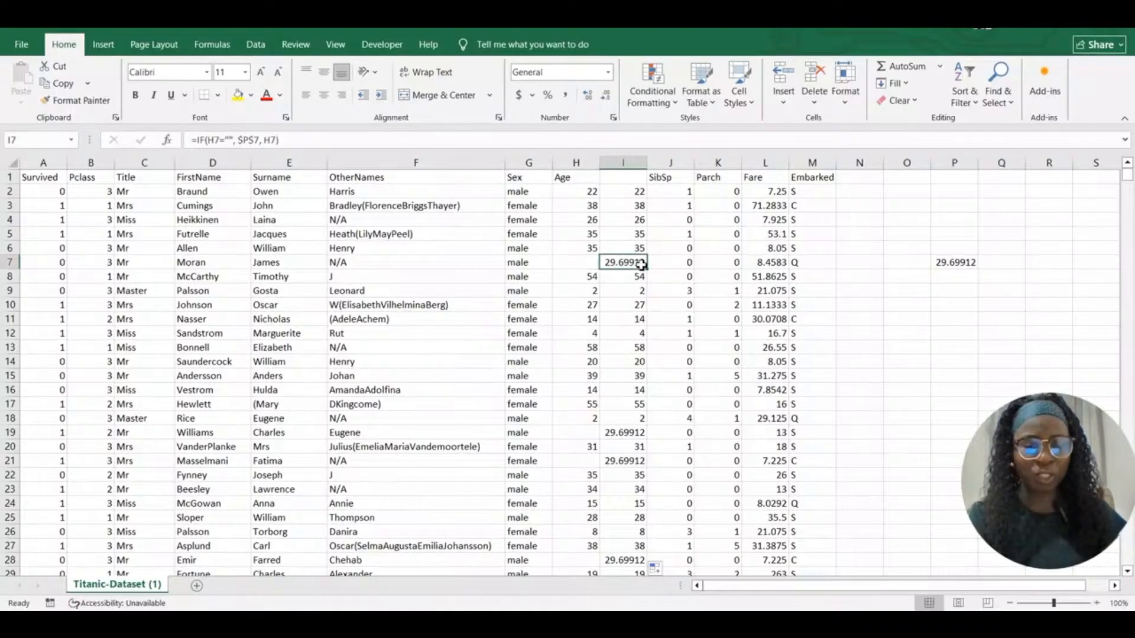
pyautogui.click(580, 434)
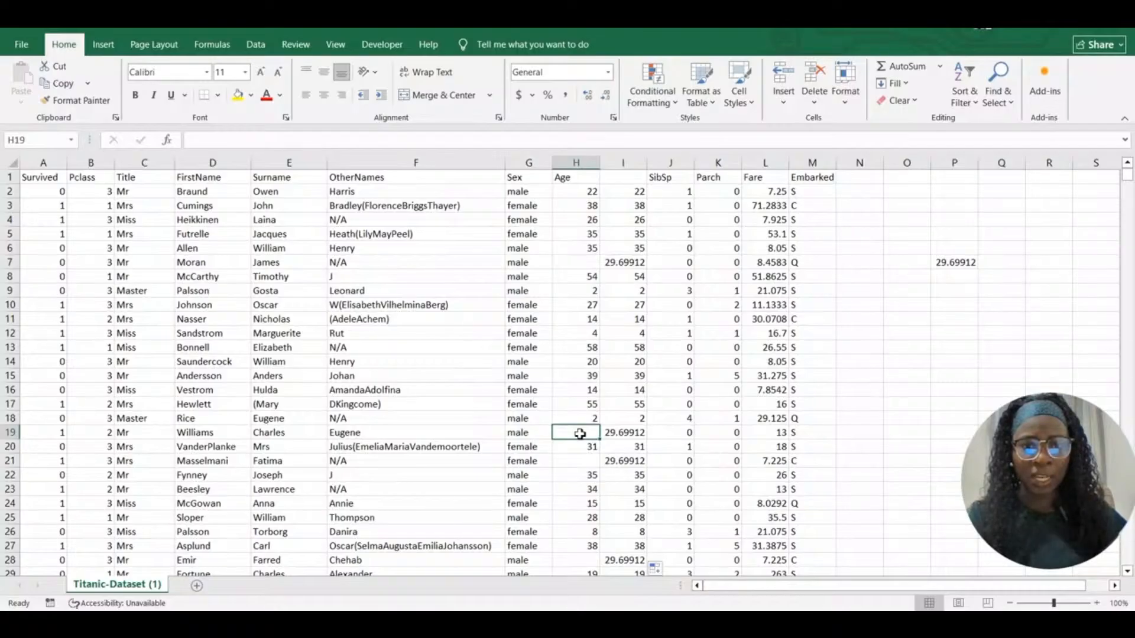
pyautogui.click(635, 434)
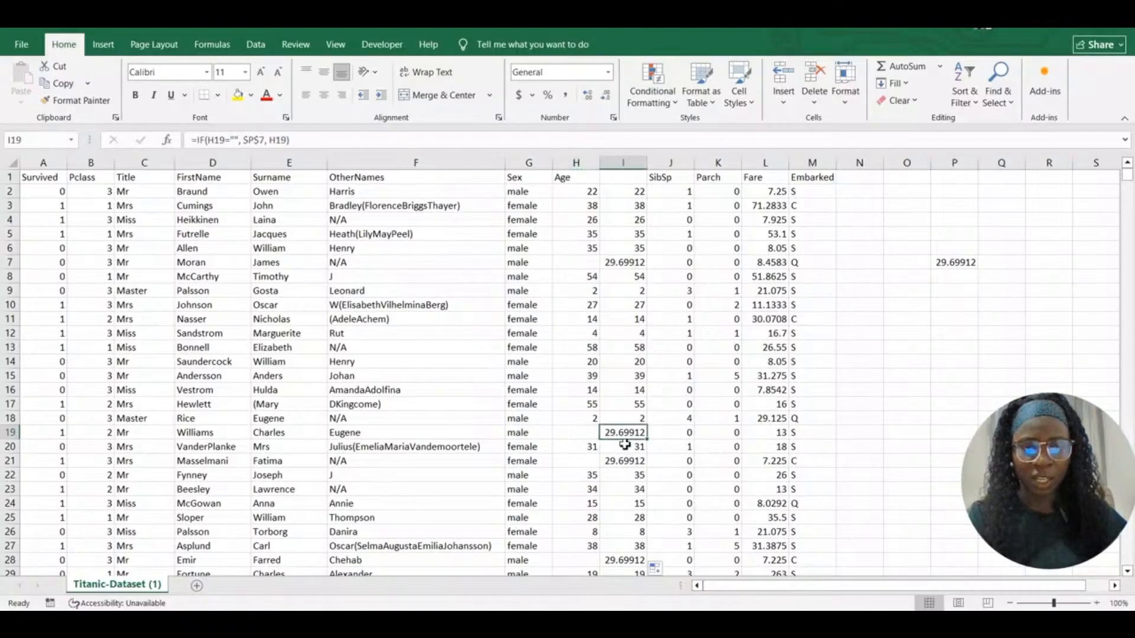
pyautogui.click(577, 459)
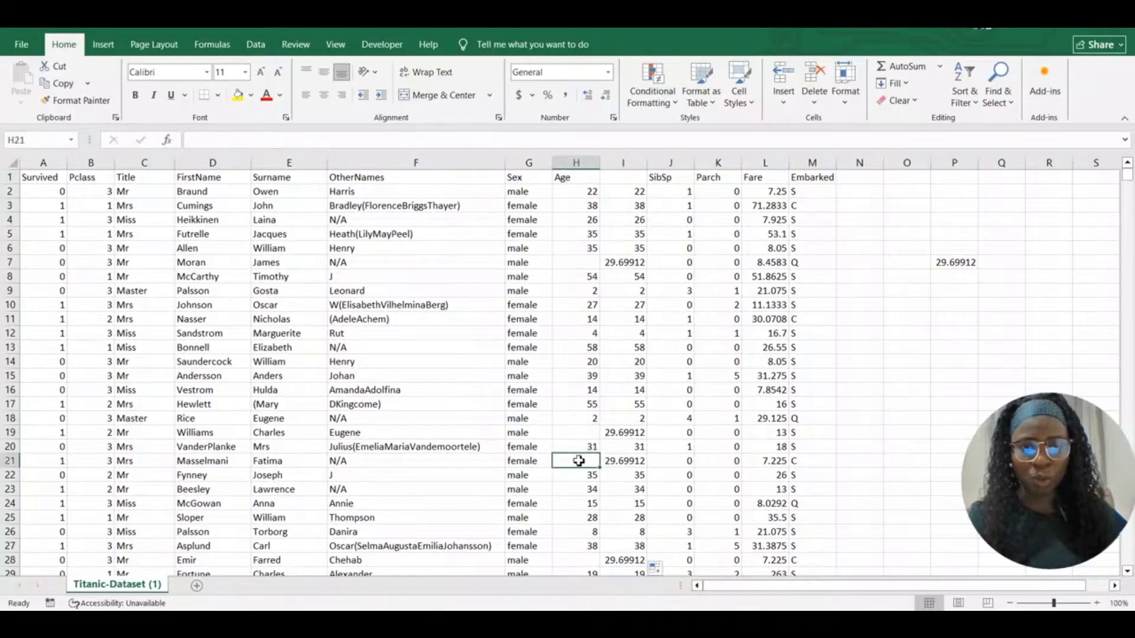
pyautogui.click(624, 461)
pyautogui.click(626, 191)
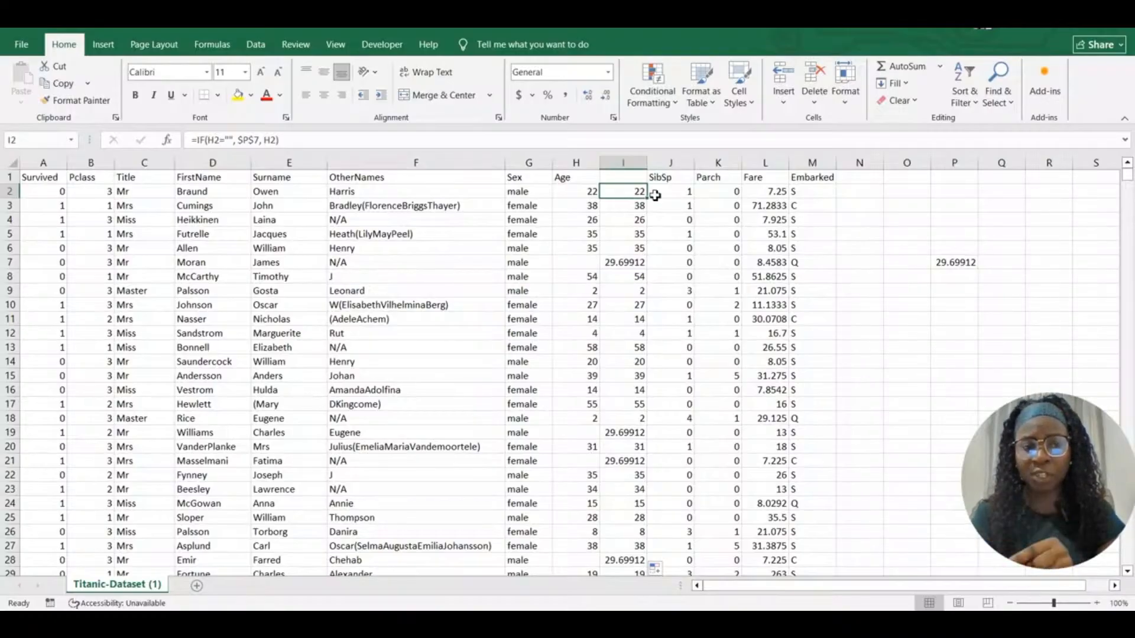
pyautogui.click(672, 163)
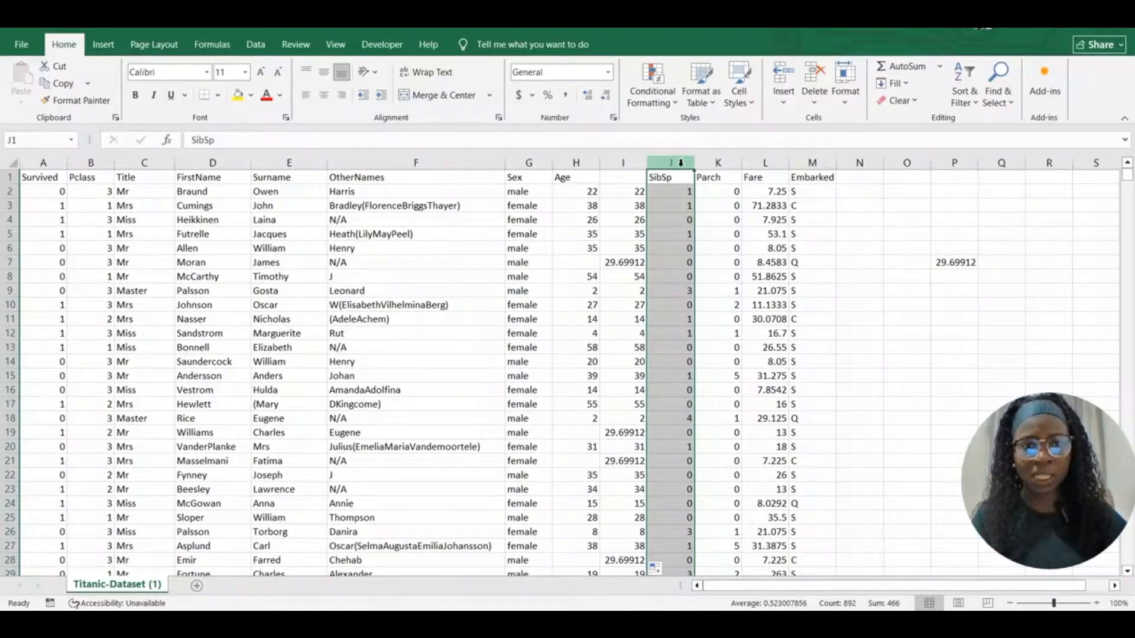
# Insert a blank column J and paste the cleaned ages from column I as values
pyautogui.rightClick(681, 169)
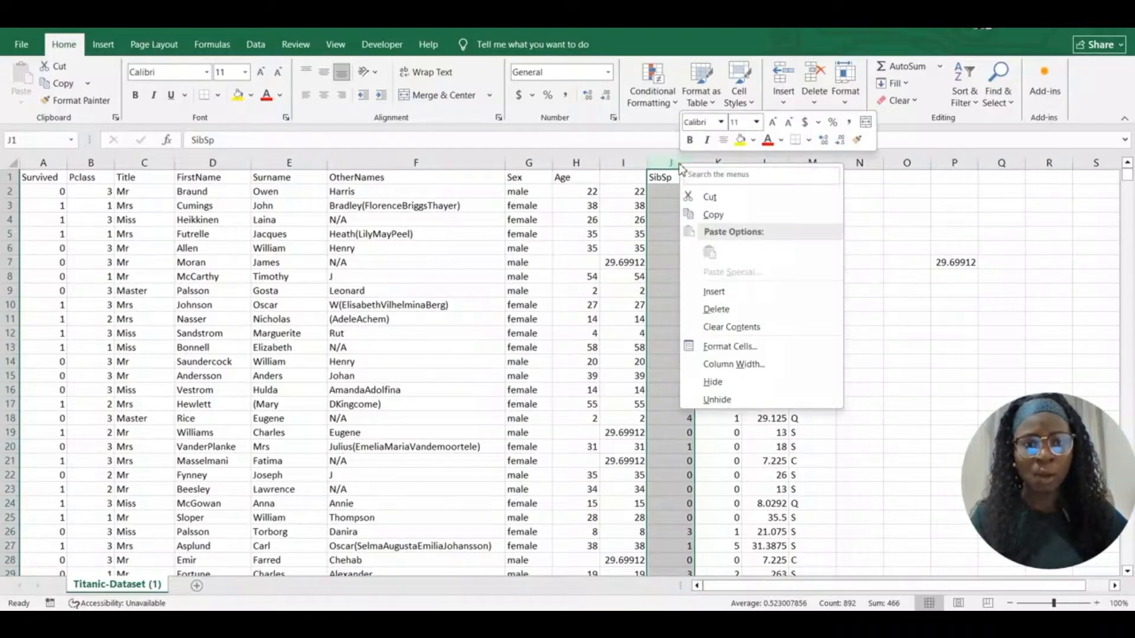
pyautogui.click(715, 292)
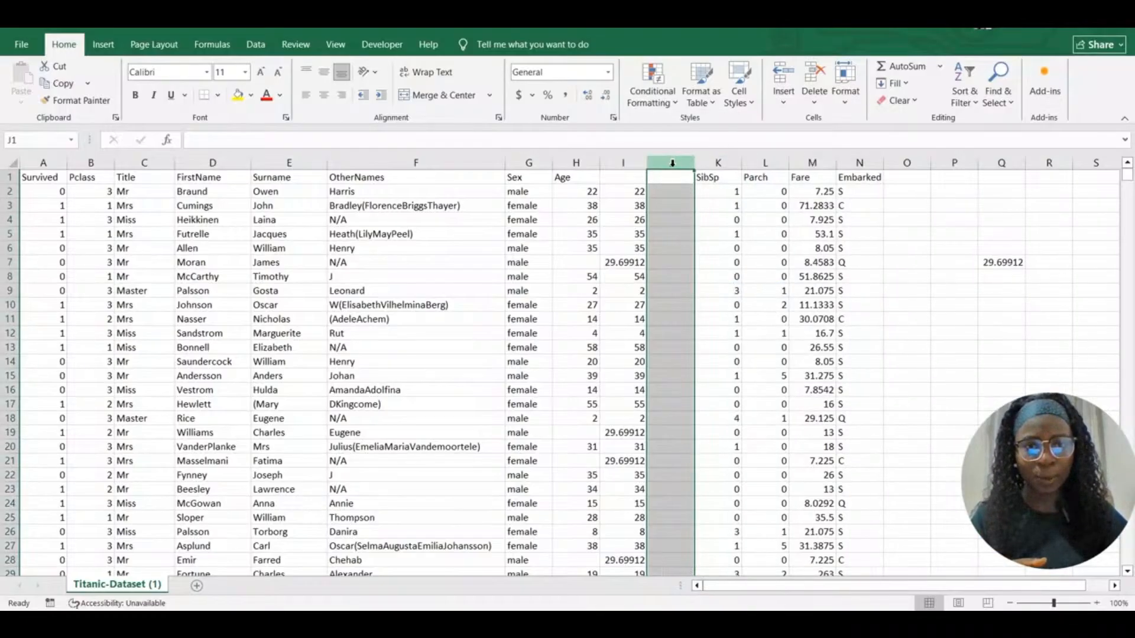
pyautogui.click(627, 163)
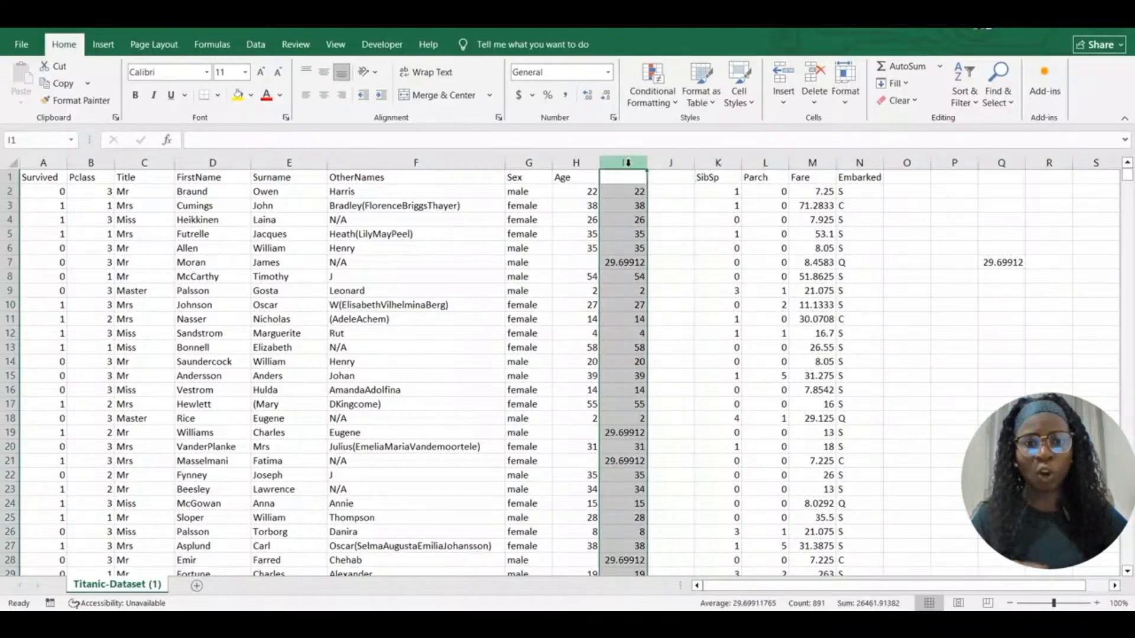
pyautogui.hotkey('ctrl', 'c')
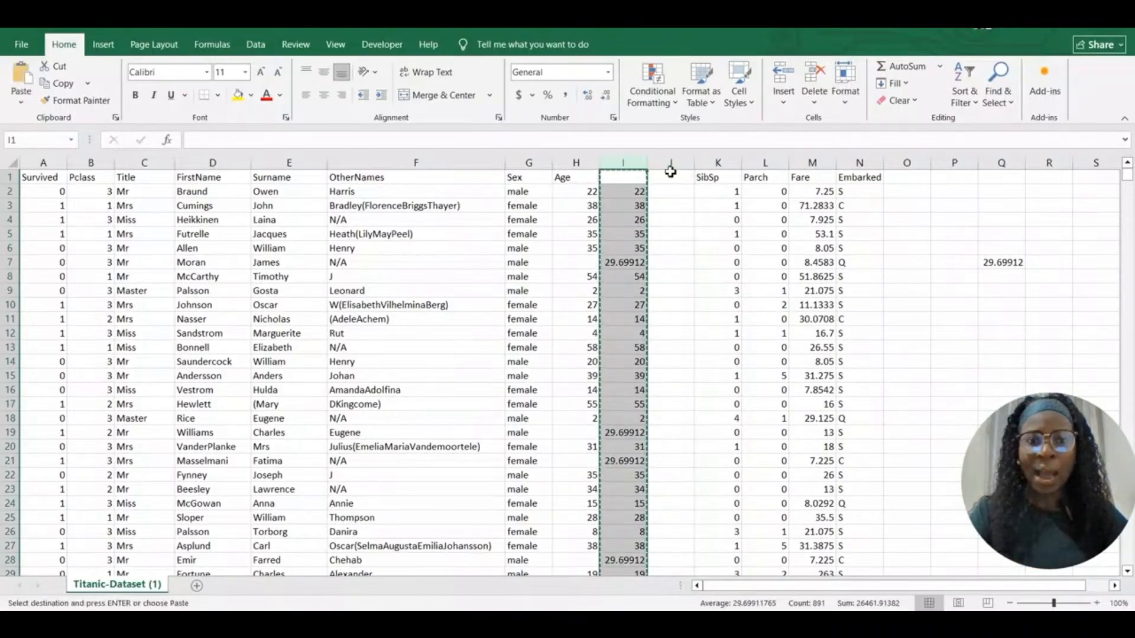
pyautogui.click(675, 178)
pyautogui.rightClick(675, 177)
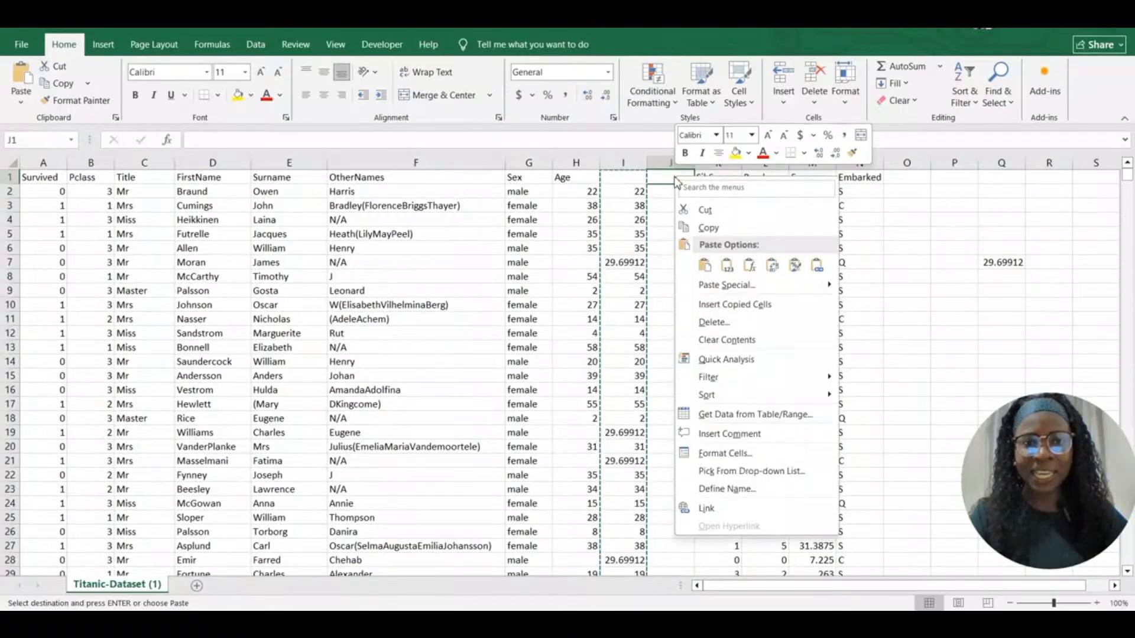
pyautogui.click(731, 265)
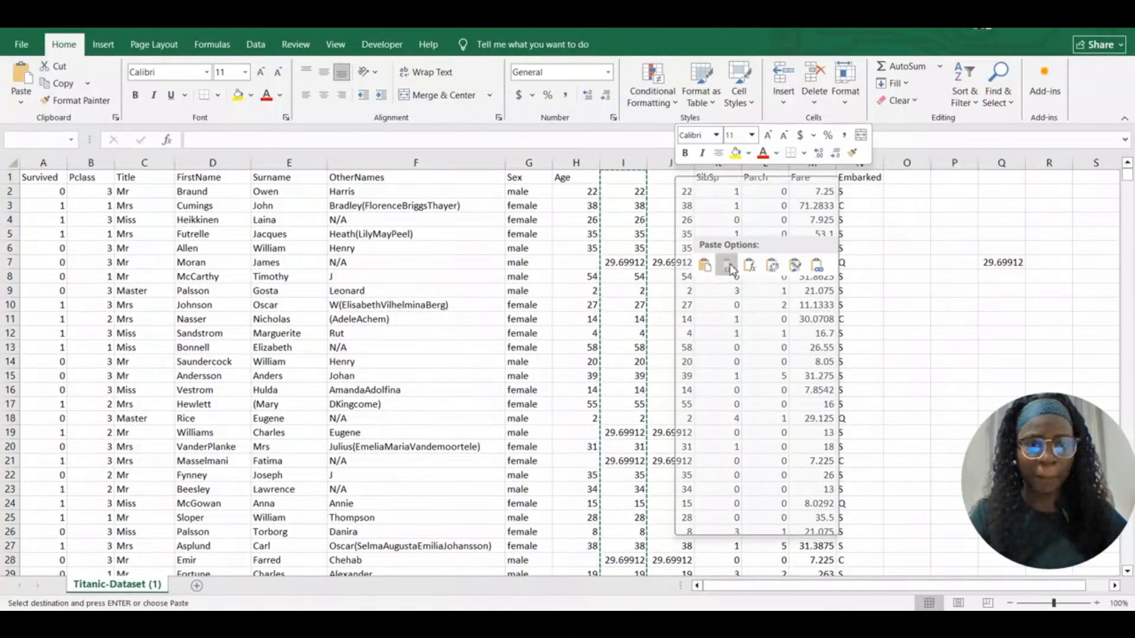
# Check the pasted ages, with J7 now reading 29.6991176470588 as a plain value
pyautogui.click(672, 219)
pyautogui.click(670, 266)
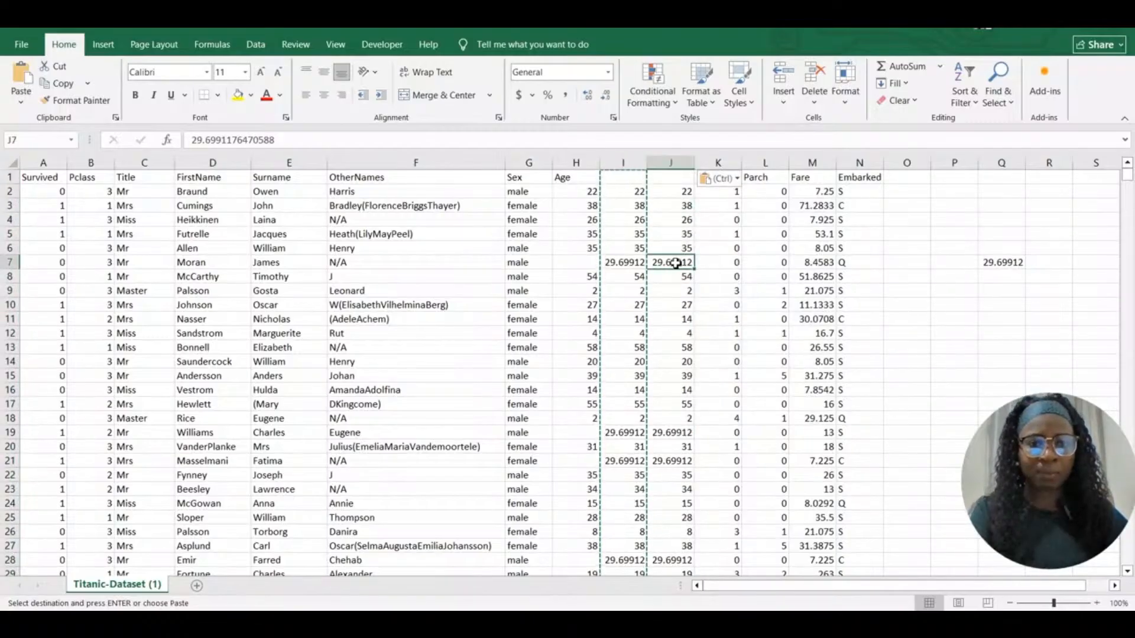
pyautogui.press('Up')
pyautogui.press('Up')
pyautogui.press('Up')
pyautogui.press('Up')
pyautogui.press('Up')
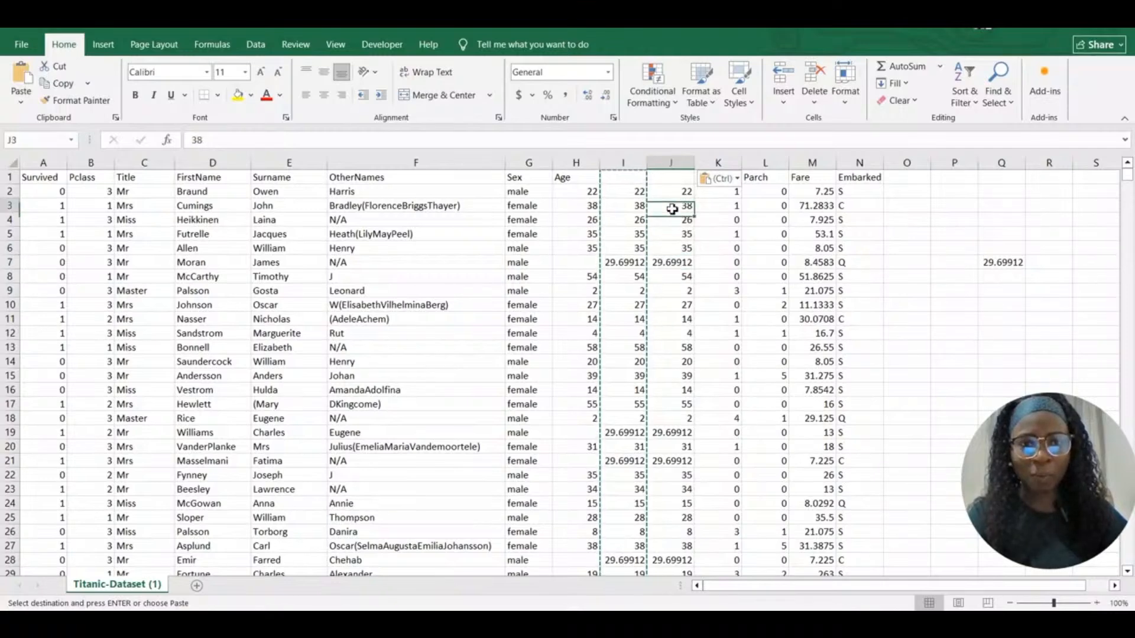
pyautogui.press('Down')
pyautogui.press('Down')
pyautogui.press('Down')
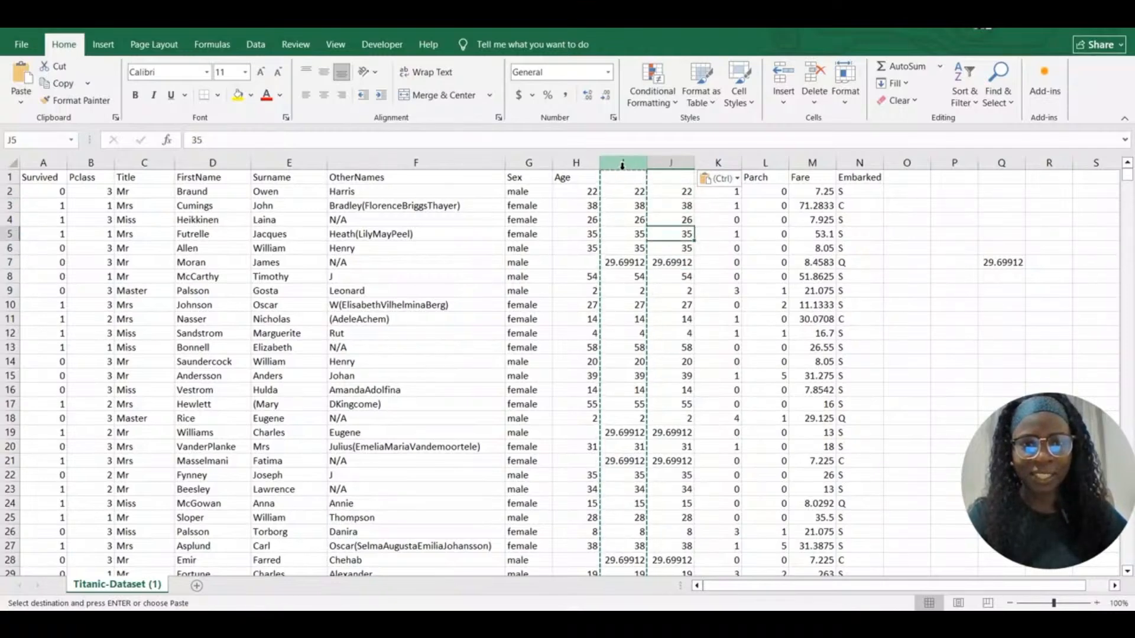
pyautogui.click(623, 164)
pyautogui.rightClick(623, 166)
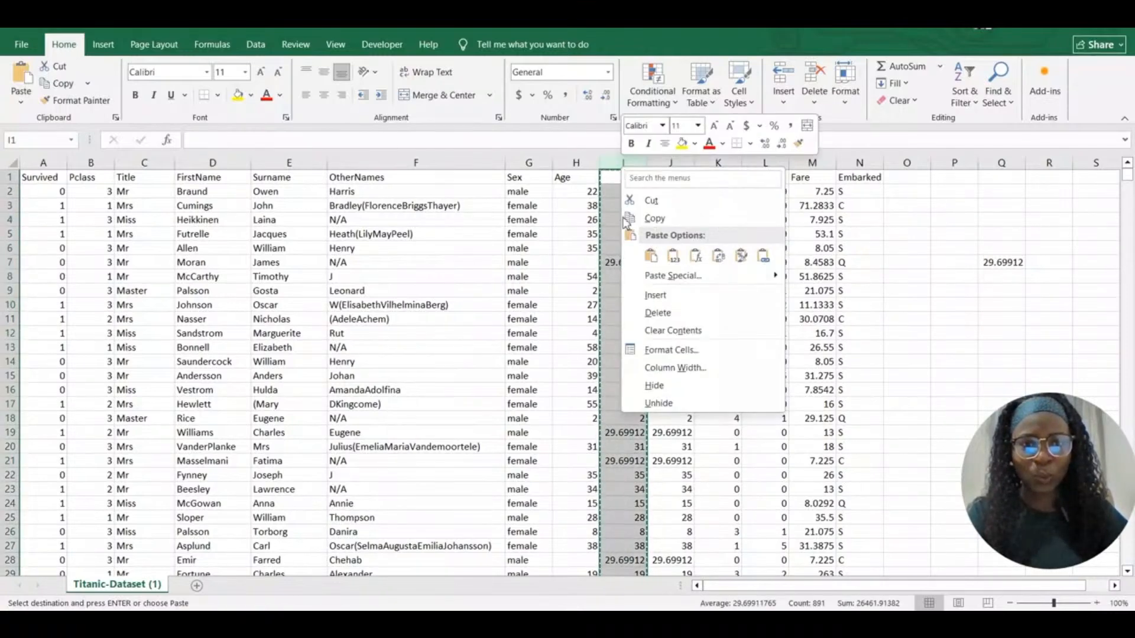
# Delete the formula column I, then start deleting P7 but cancel the Delete dialog
pyautogui.click(671, 315)
pyautogui.click(953, 263)
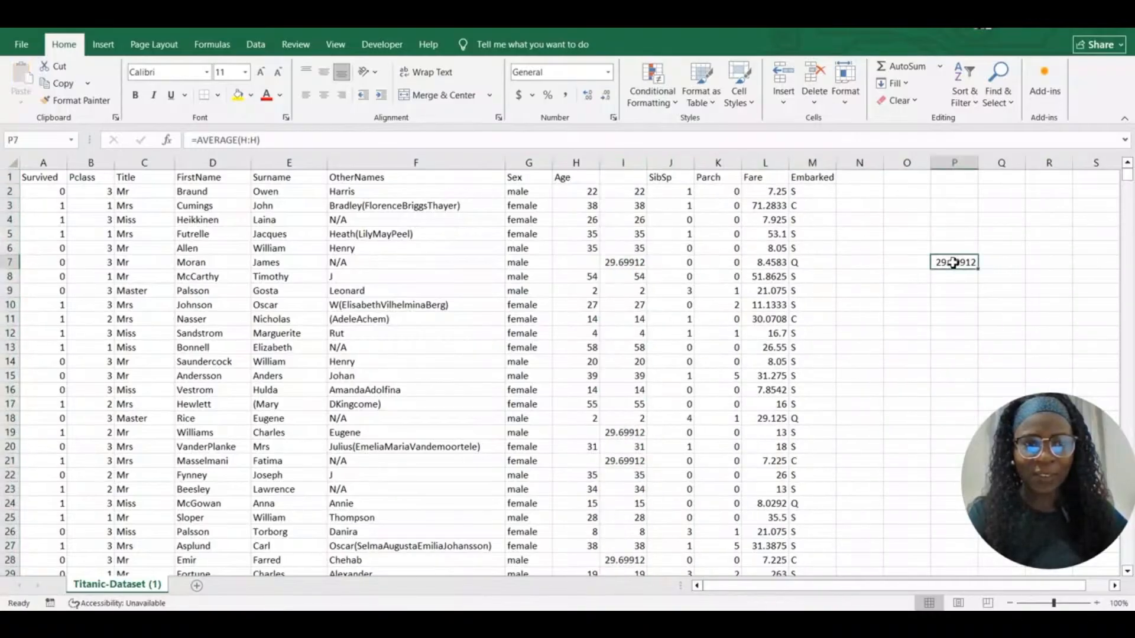
pyautogui.rightClick(953, 263)
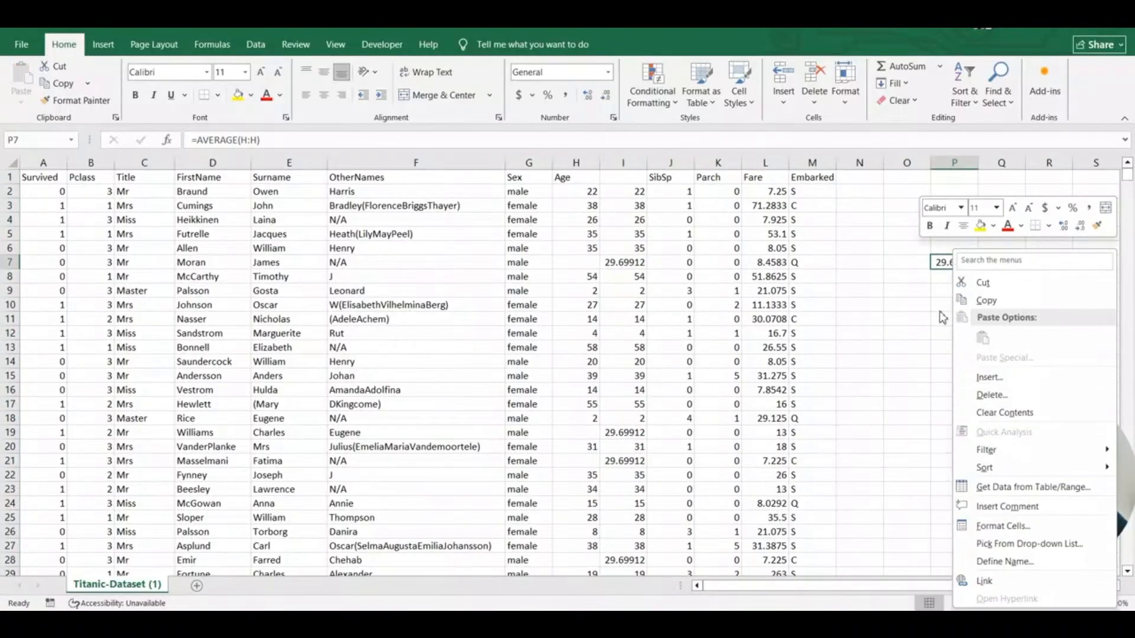
pyautogui.click(981, 394)
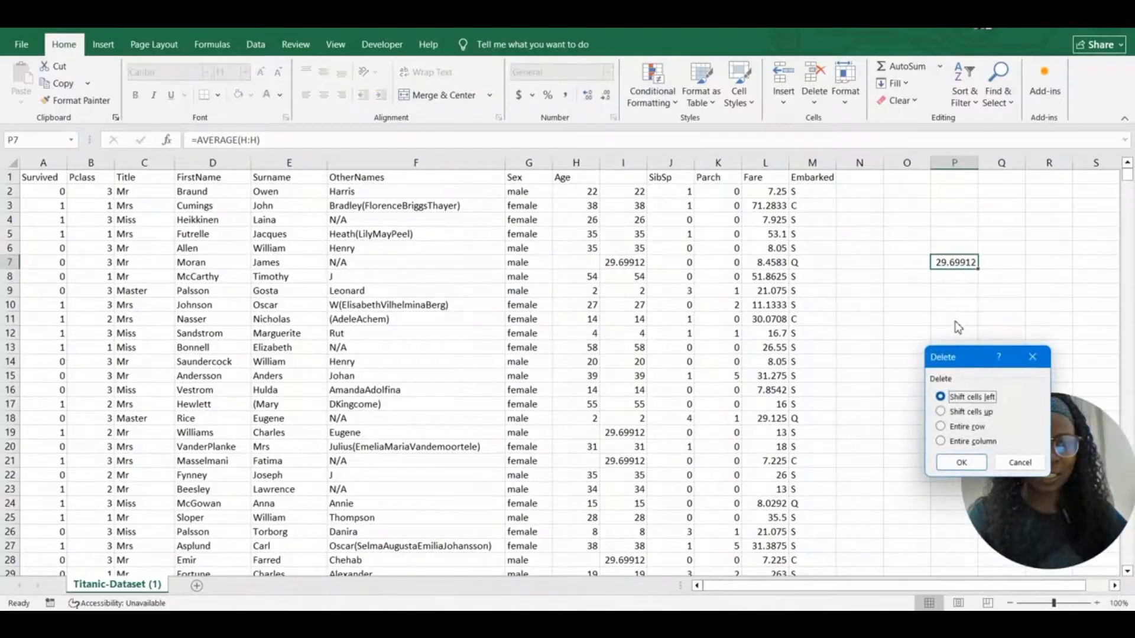
pyautogui.click(1033, 357)
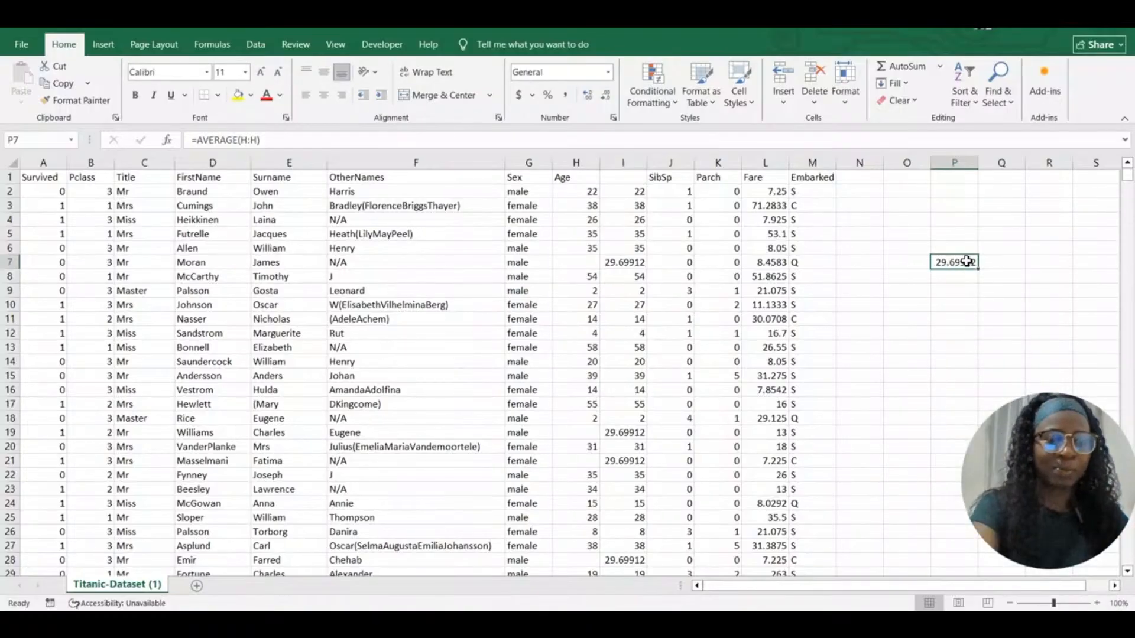
pyautogui.click(921, 291)
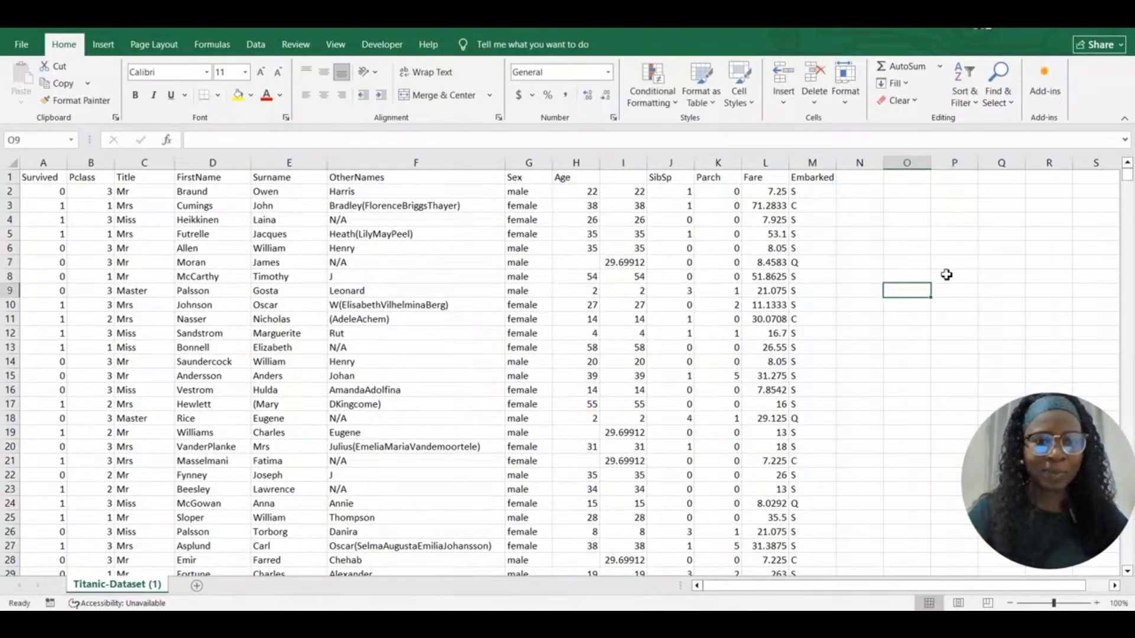
# Title the cleaned-ages column Age in cell I1
pyautogui.click(618, 179)
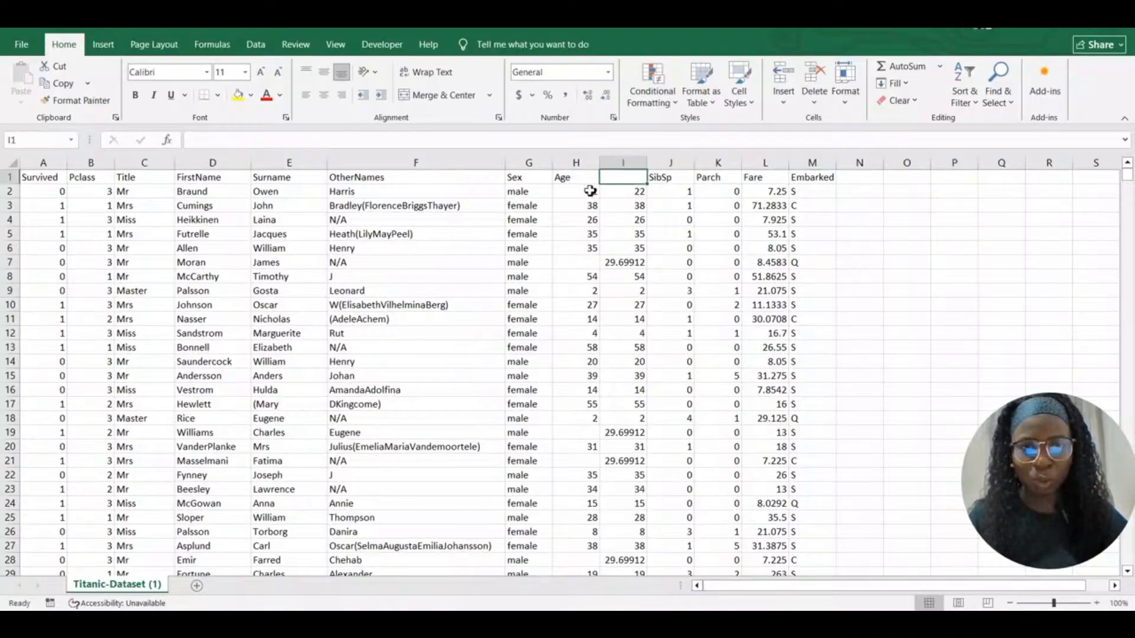
pyautogui.click(590, 191)
pyautogui.click(617, 179)
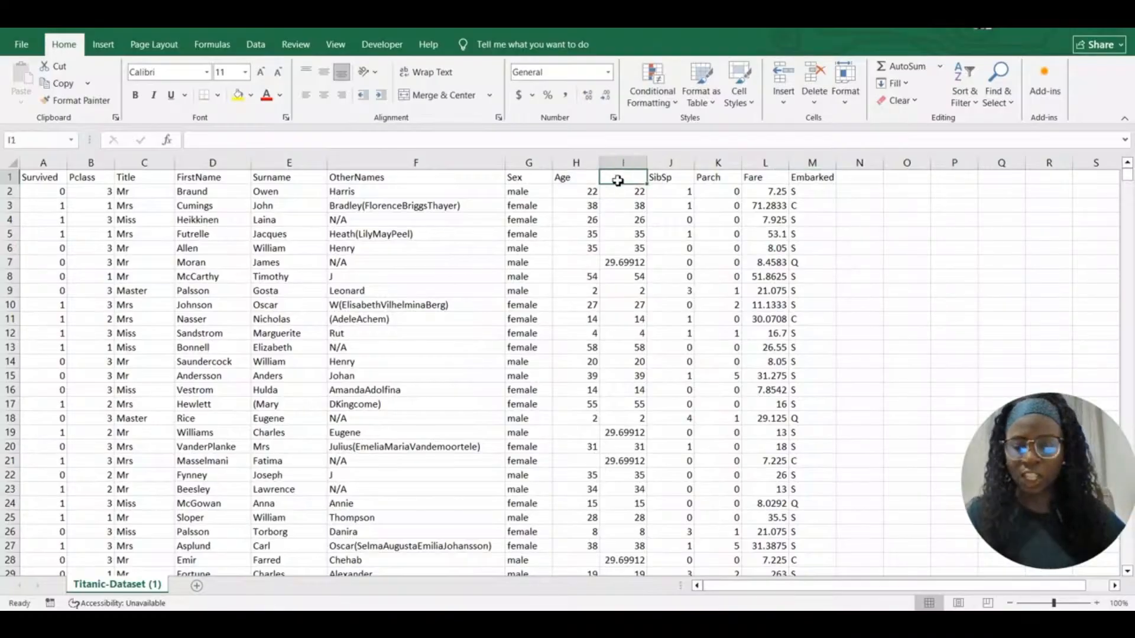
pyautogui.write('AGE')
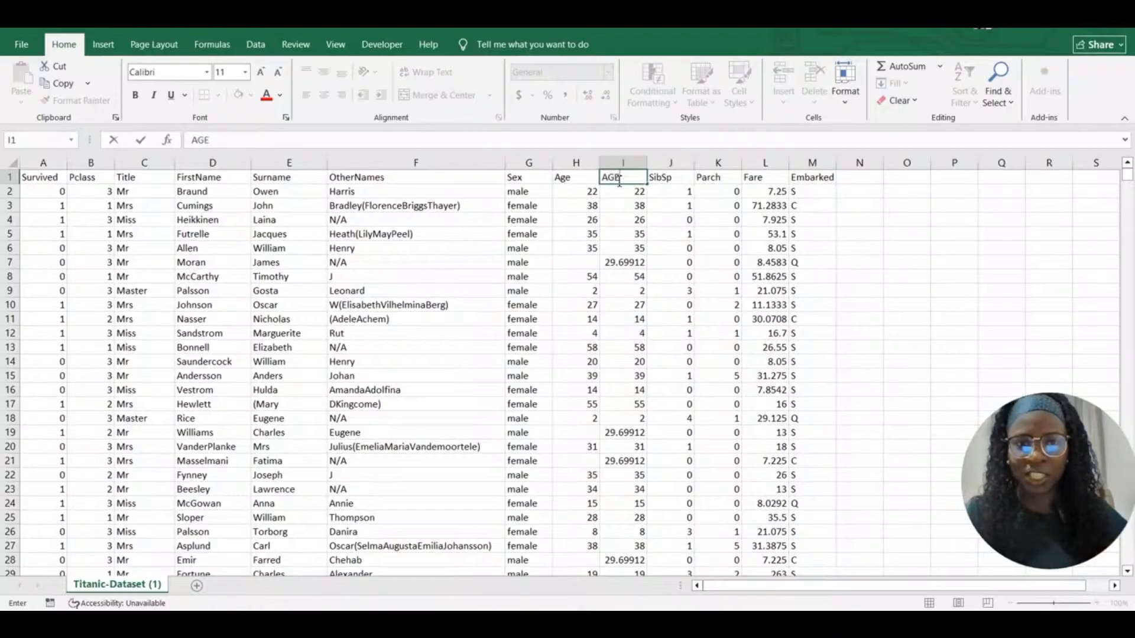
pyautogui.press('BackSpace')
pyautogui.press('BackSpace')
pyautogui.write('ge')
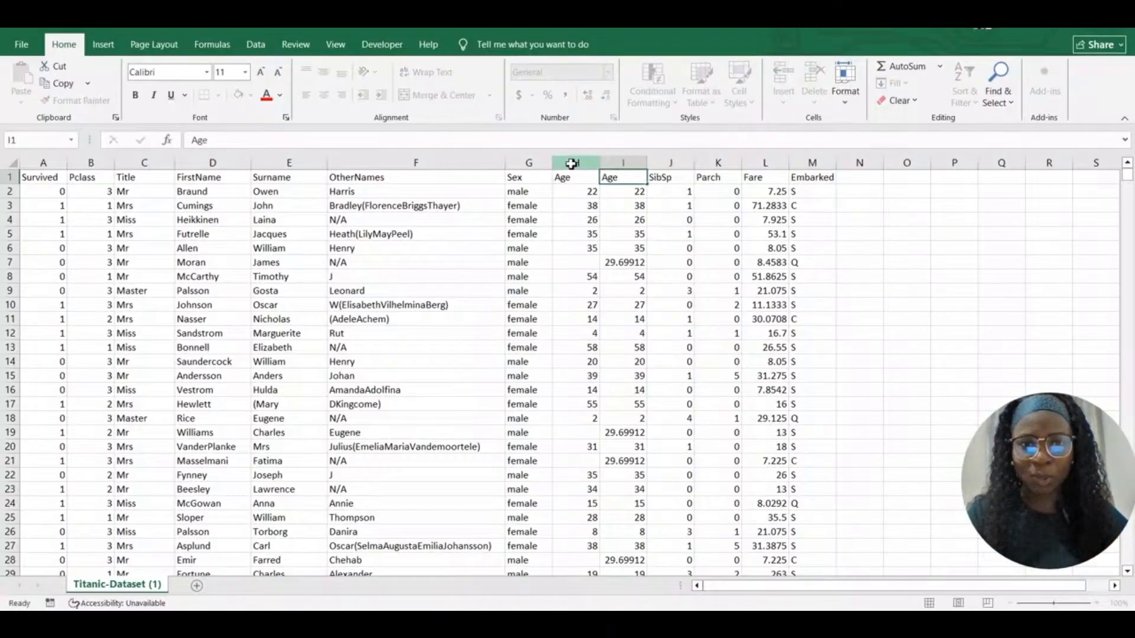
# Delete the original Age column H that held the missing values
pyautogui.rightClick(572, 164)
pyautogui.click(607, 309)
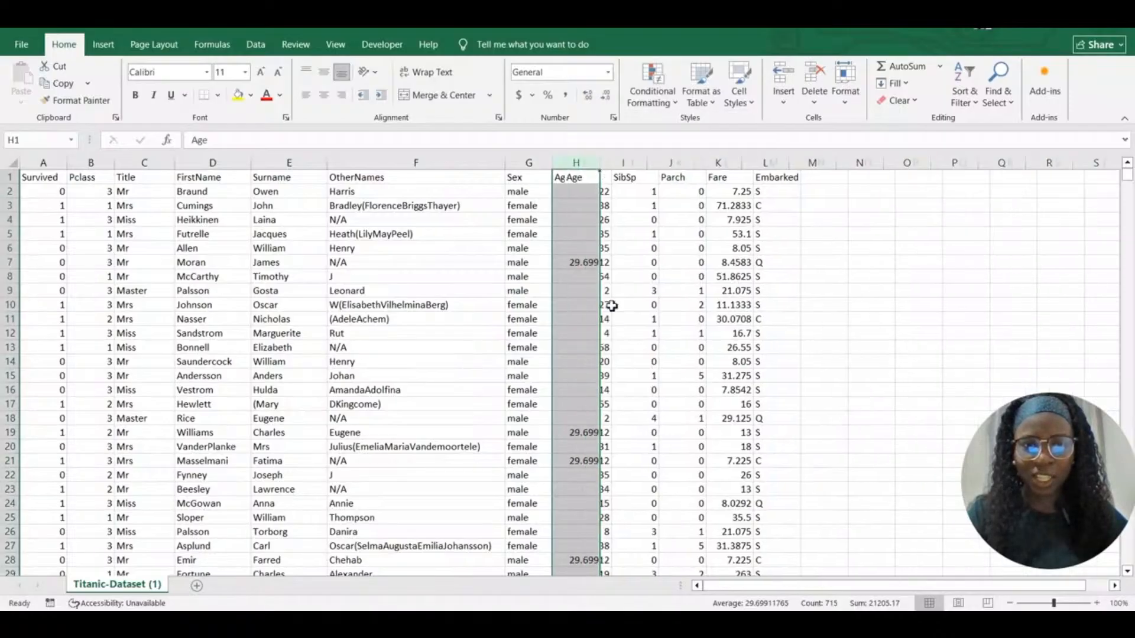
pyautogui.click(585, 206)
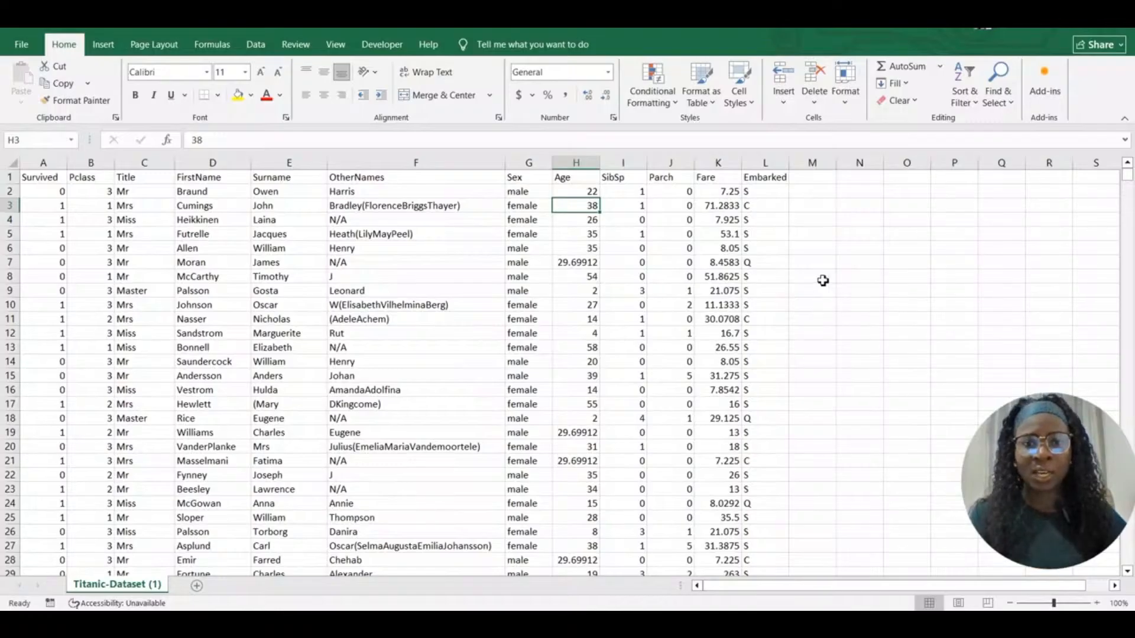
pyautogui.click(614, 177)
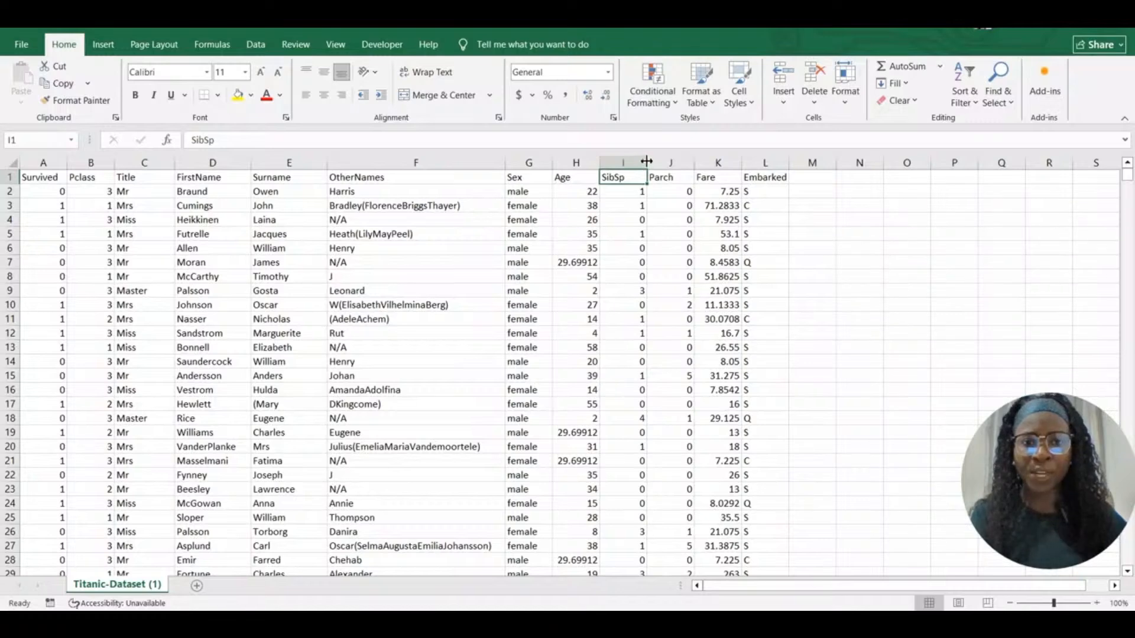
# Rename the SibSp header to Sibings/Spouse and resize column I to fit it
pyautogui.moveTo(648, 163); pyautogui.dragTo(730, 164)
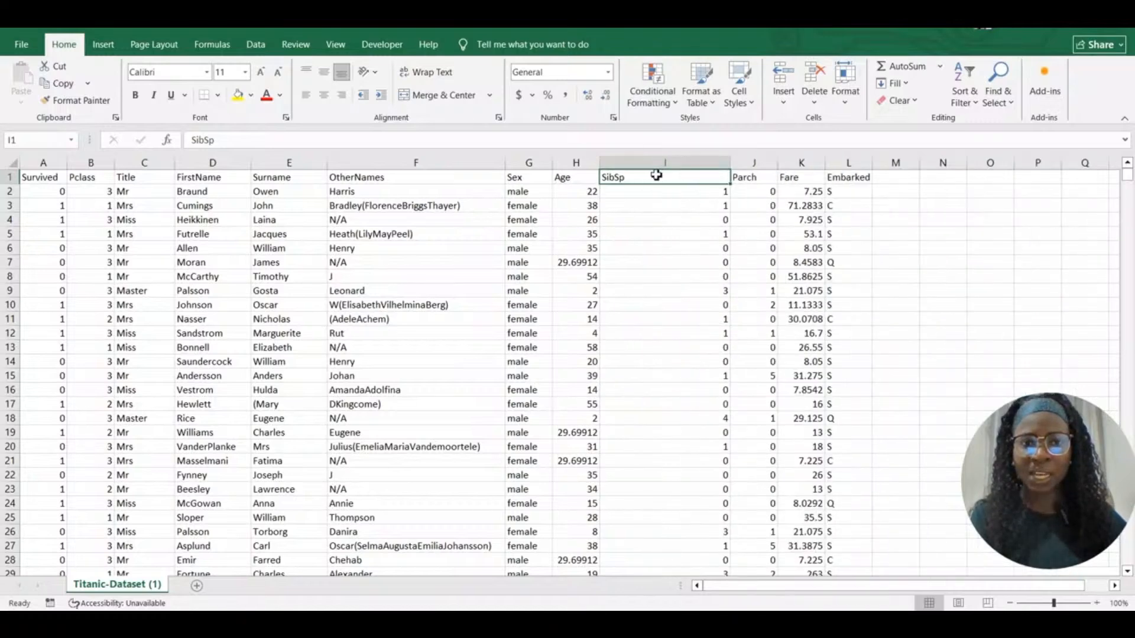
pyautogui.doubleClick(657, 176)
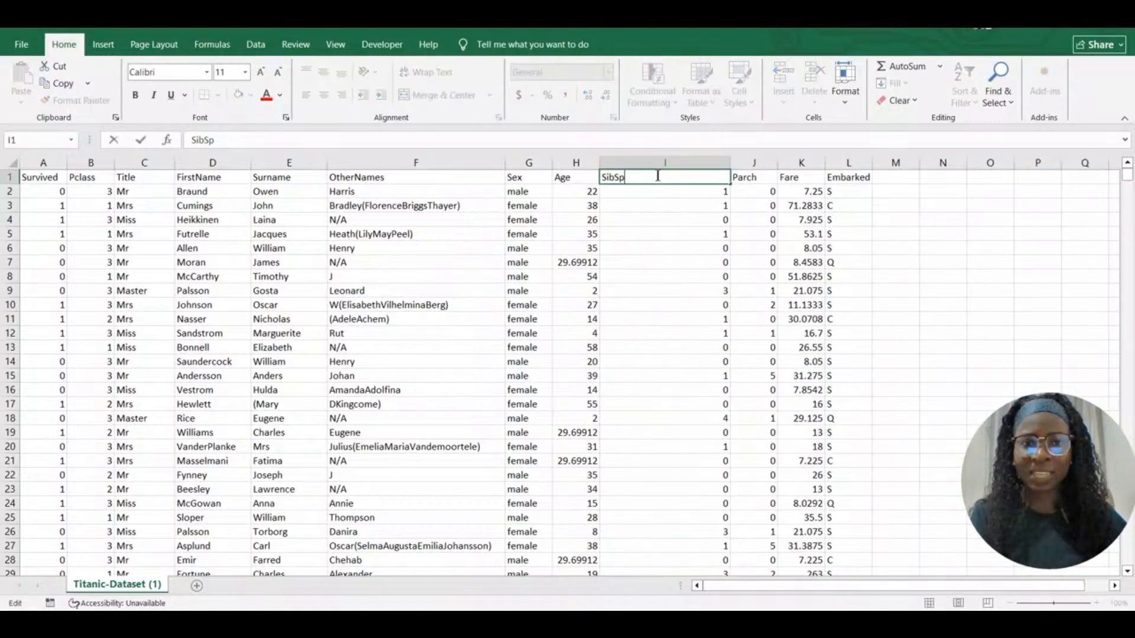
pyautogui.press('BackSpace')
pyautogui.press('BackSpace')
pyautogui.press('BackSpace')
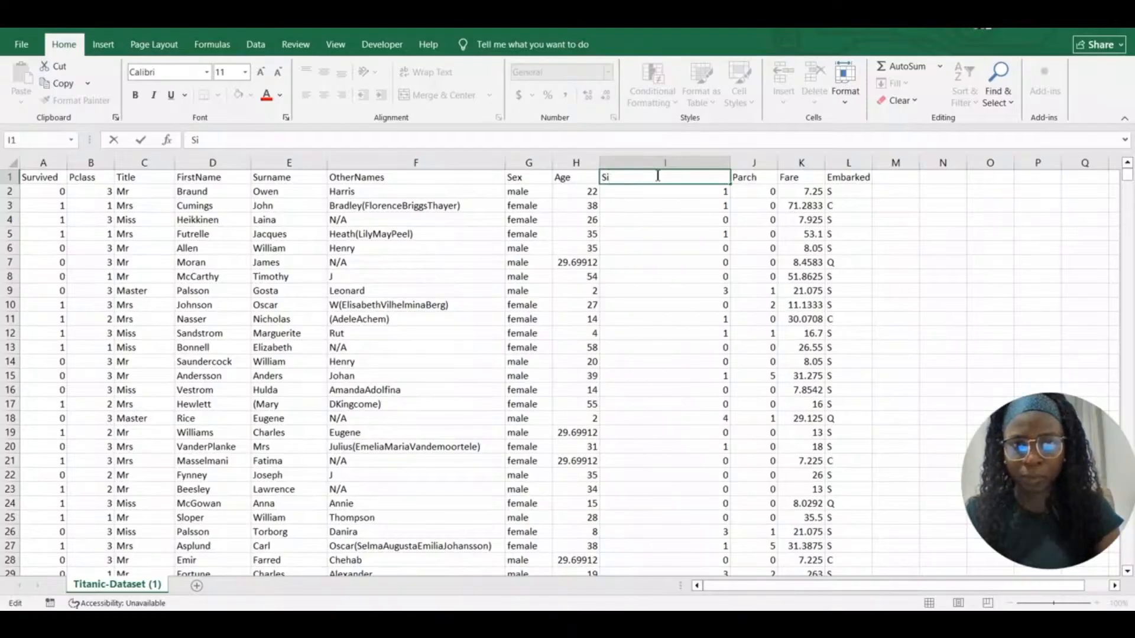
pyautogui.write('bi')
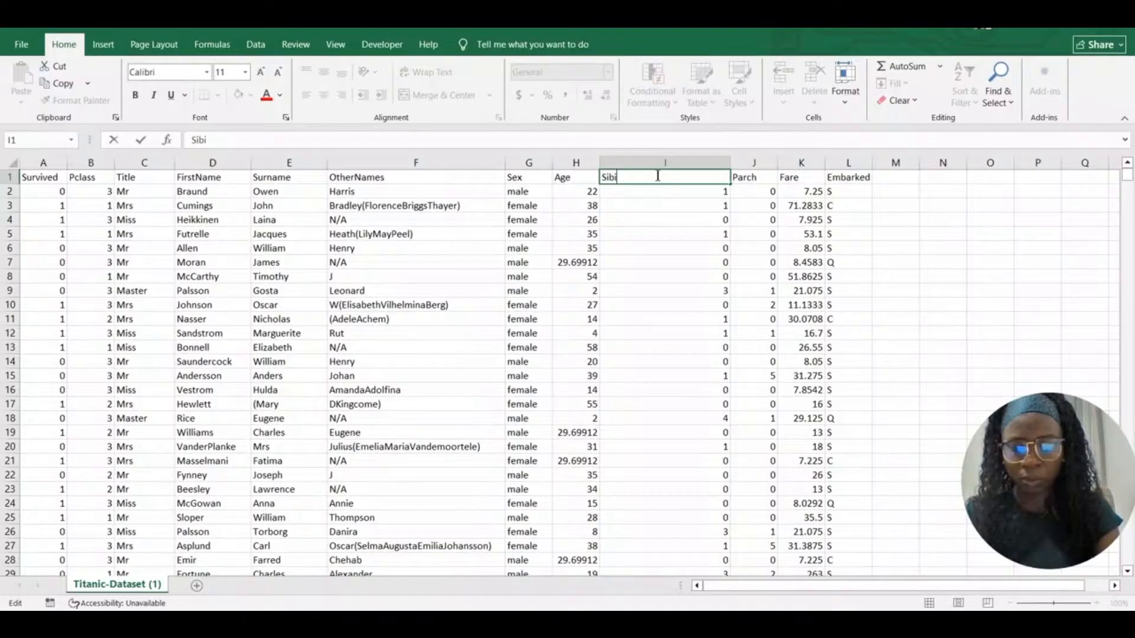
pyautogui.write('ings/')
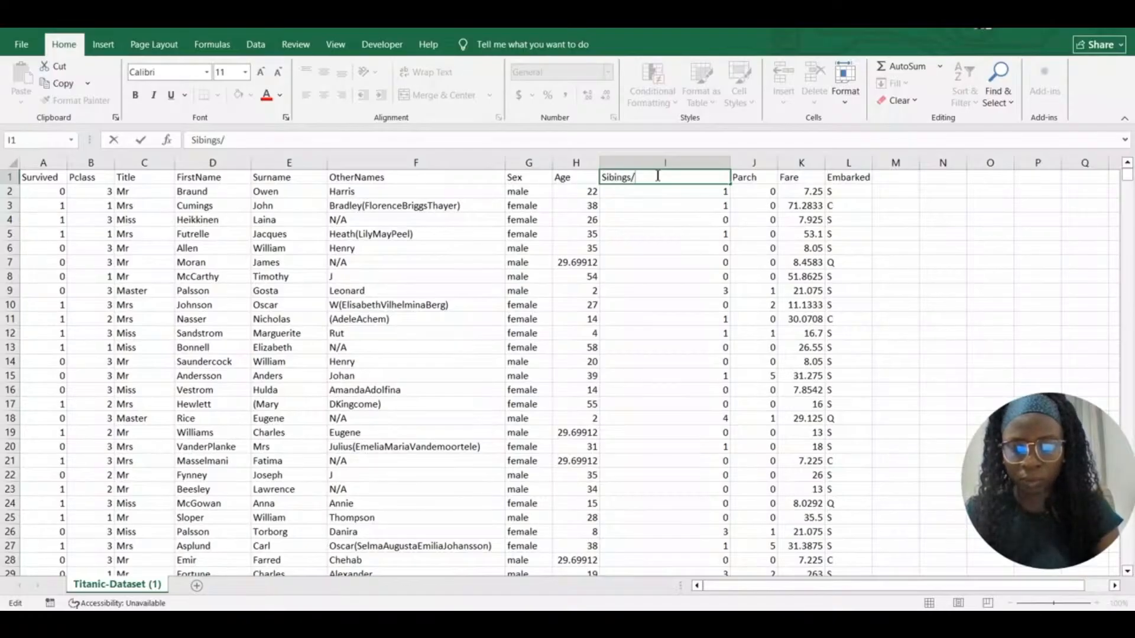
pyautogui.write('Sp')
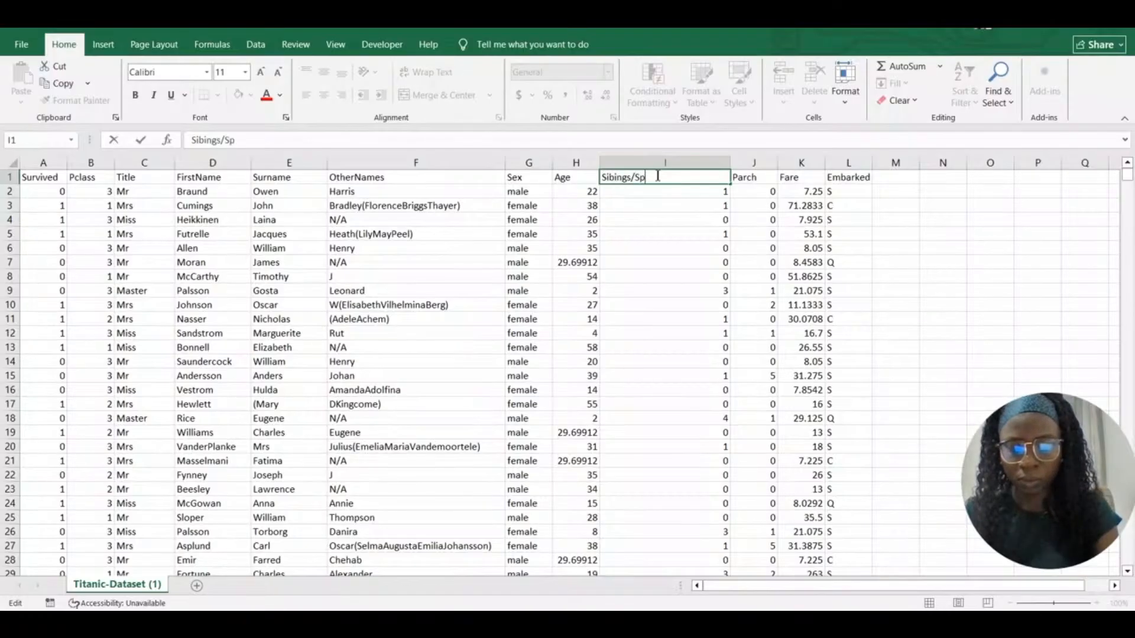
pyautogui.write('ouse')
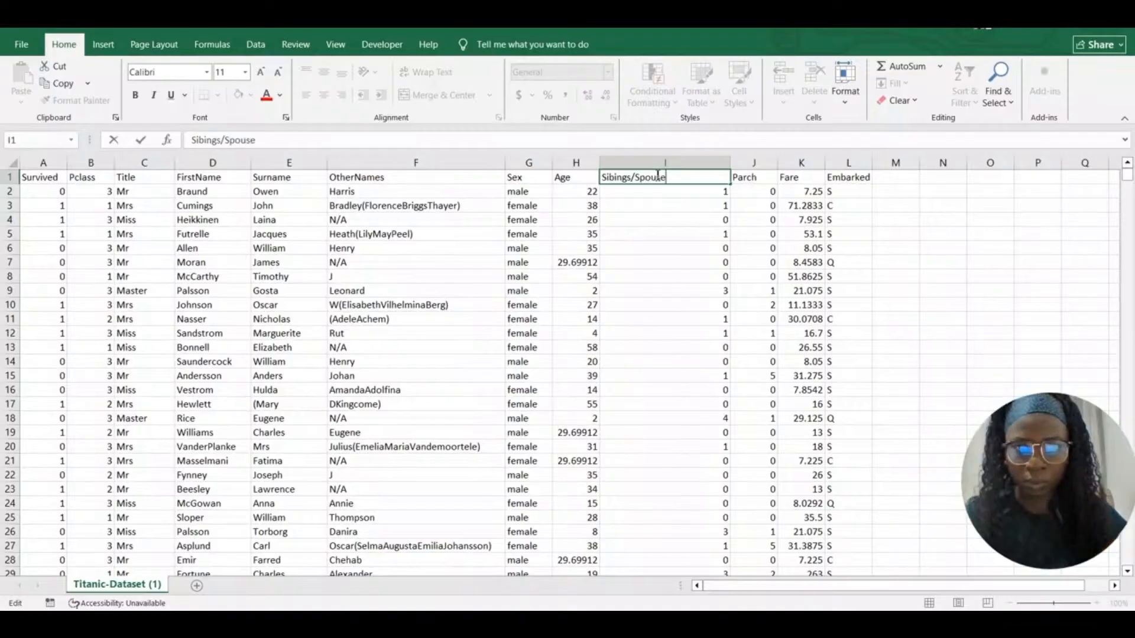
pyautogui.click(712, 195)
pyautogui.moveTo(731, 163); pyautogui.dragTo(688, 165)
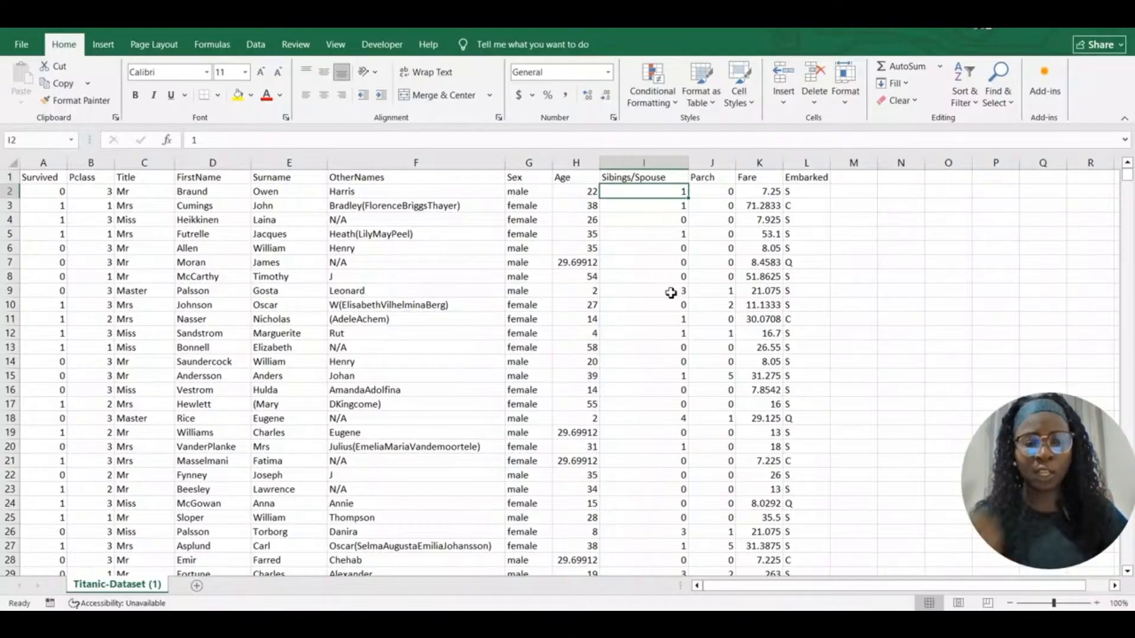
pyautogui.click(709, 177)
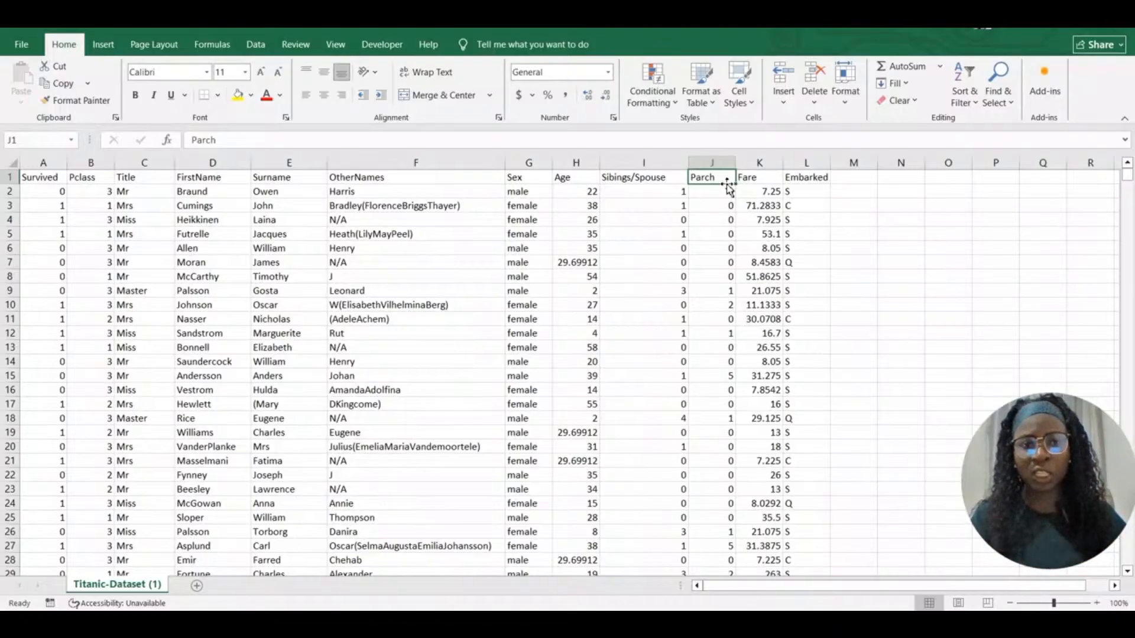
# Rename the Parch header in J1 to Parent/Children and widen column J to fit it
pyautogui.doubleClick(728, 180)
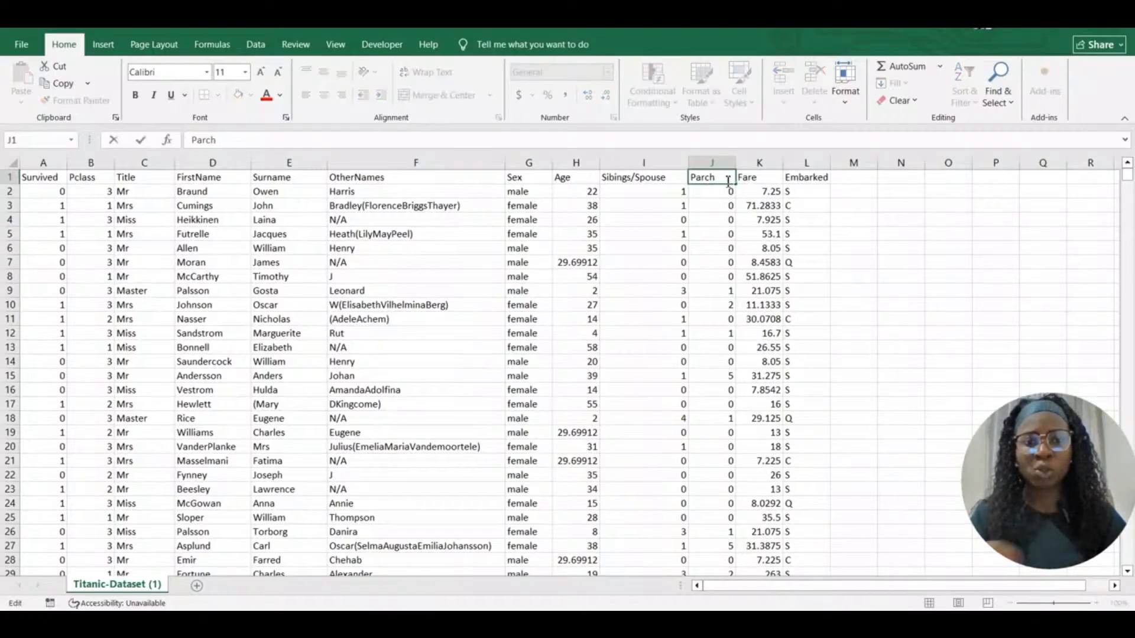
pyautogui.press('BackSpace')
pyautogui.press('BackSpace')
pyautogui.write('ent')
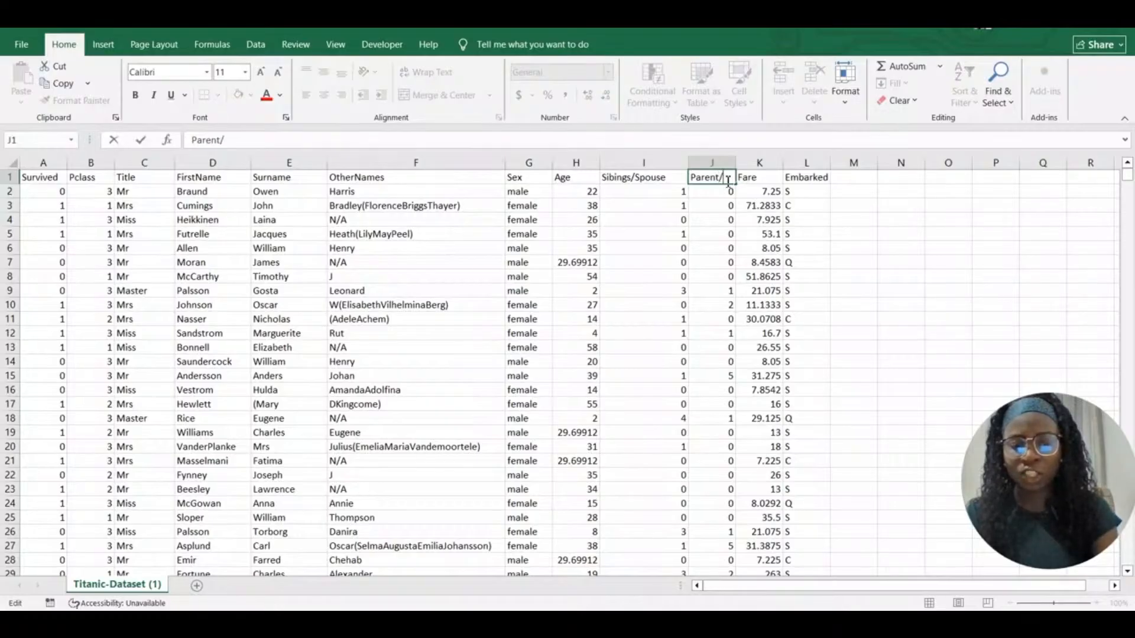
pyautogui.write('/Children')
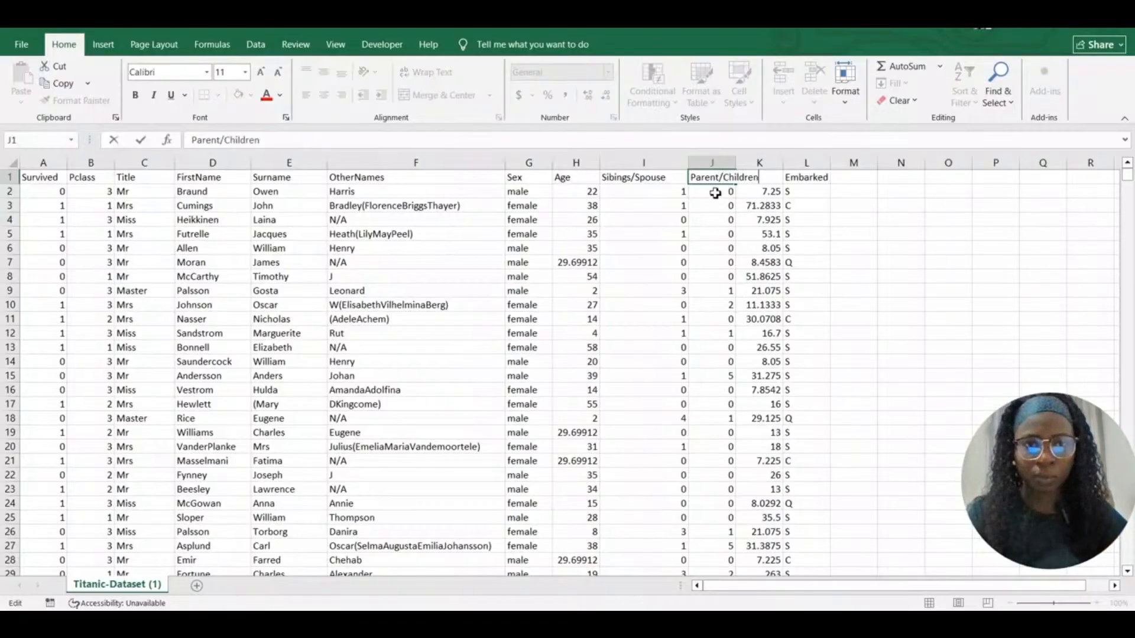
pyautogui.click(717, 192)
pyautogui.moveTo(735, 163); pyautogui.dragTo(773, 164)
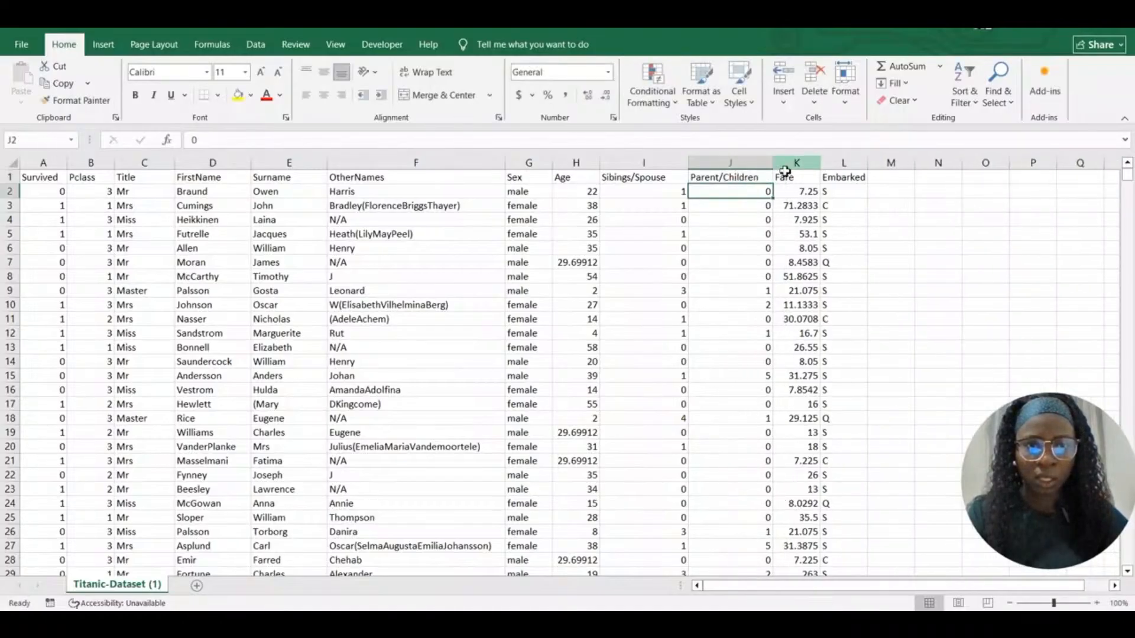
pyautogui.click(807, 177)
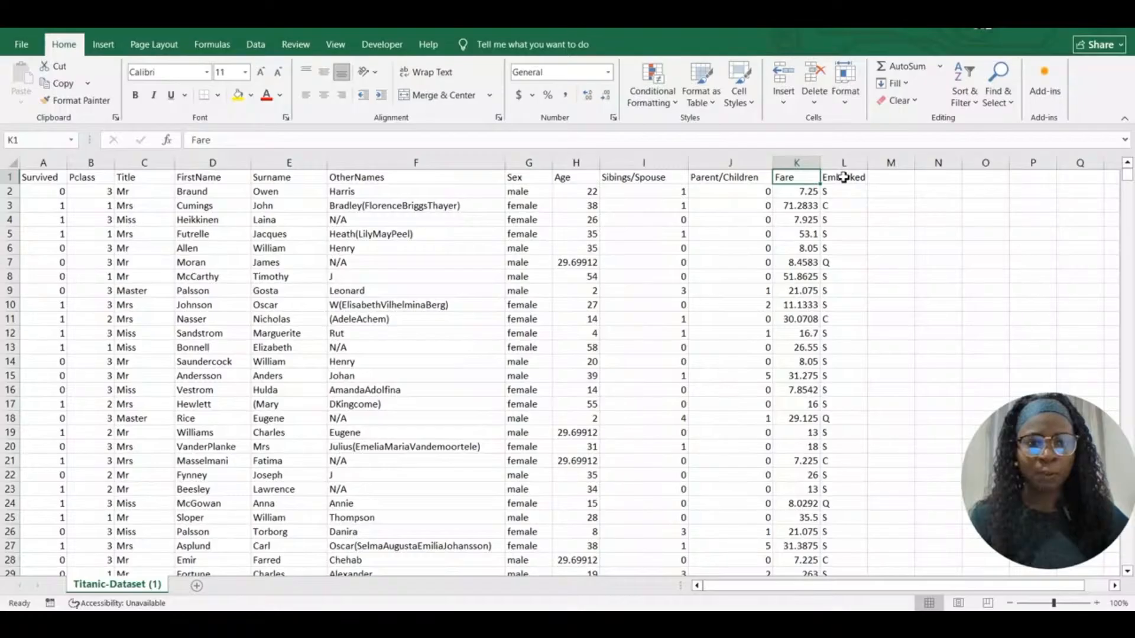
# Review the Embarked, Survived and Sex headers and Survived values, then bring up the Age column's options
pyautogui.click(841, 179)
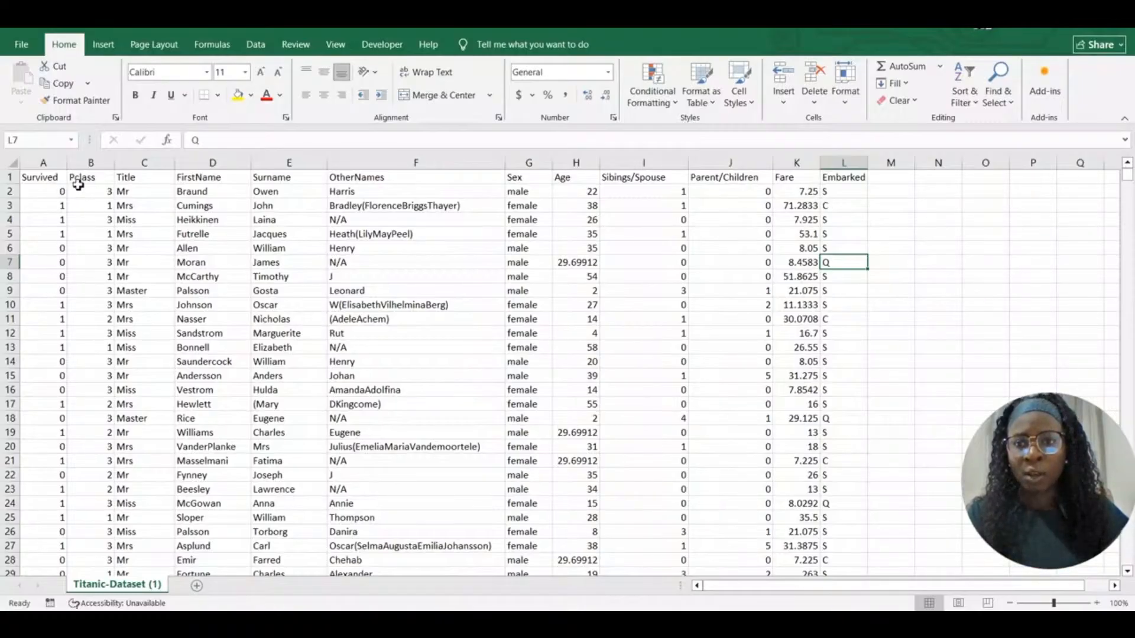
pyautogui.click(44, 178)
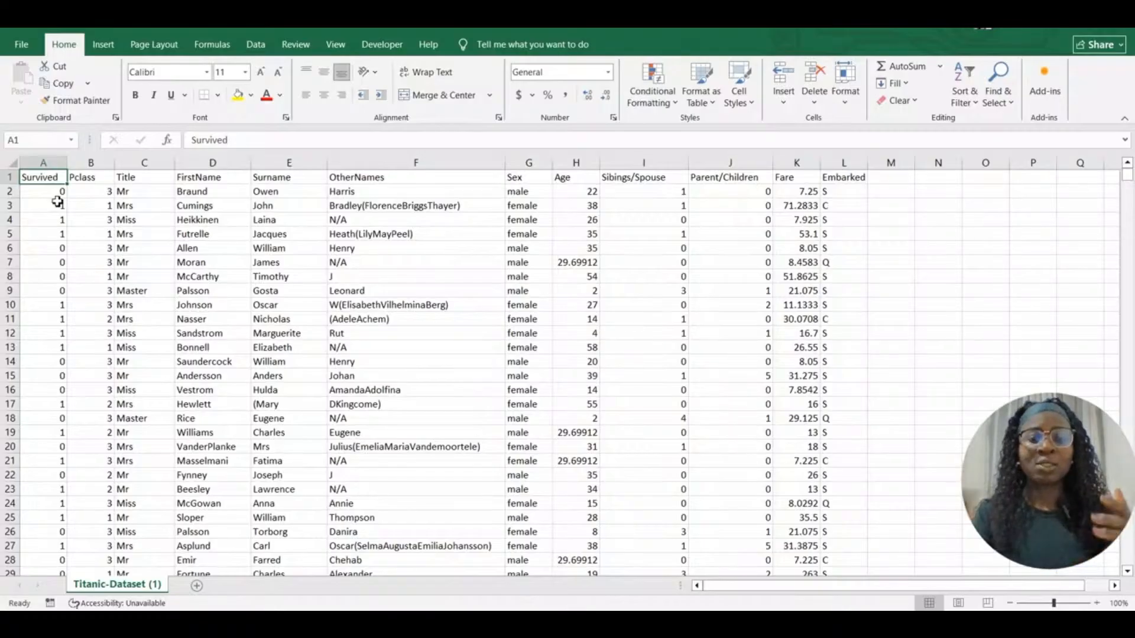
pyautogui.click(57, 196)
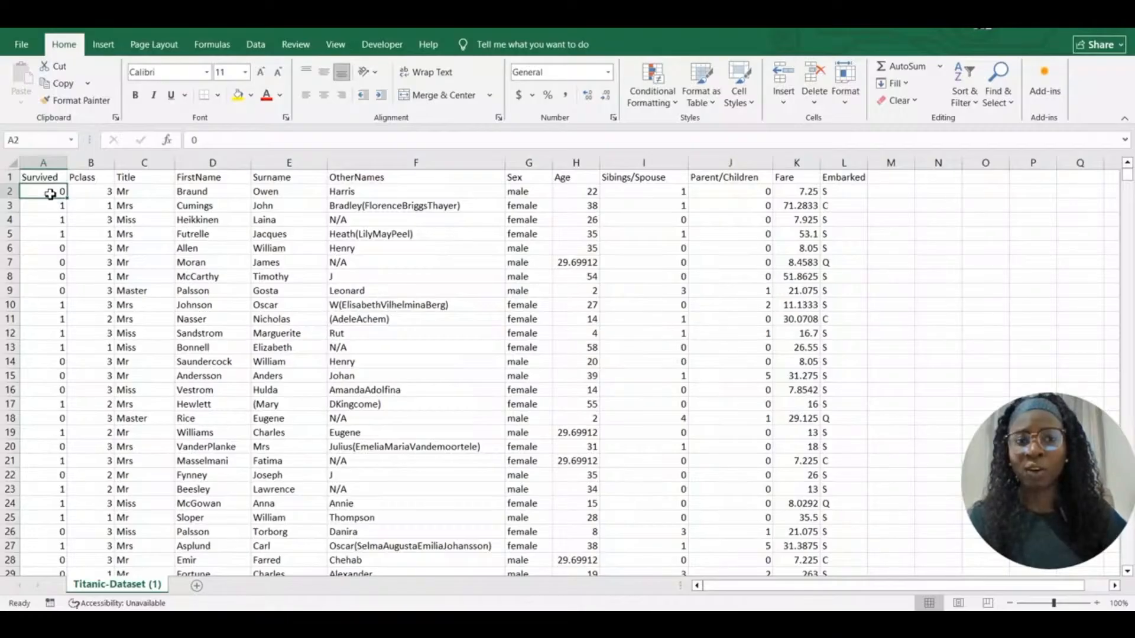
pyautogui.click(49, 207)
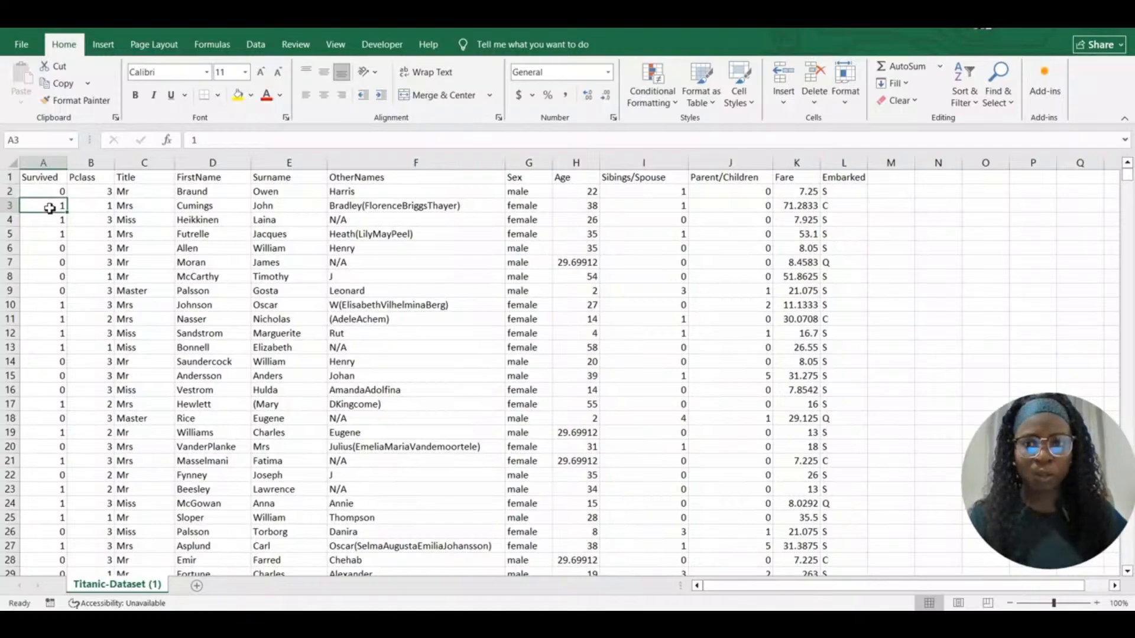
pyautogui.click(56, 166)
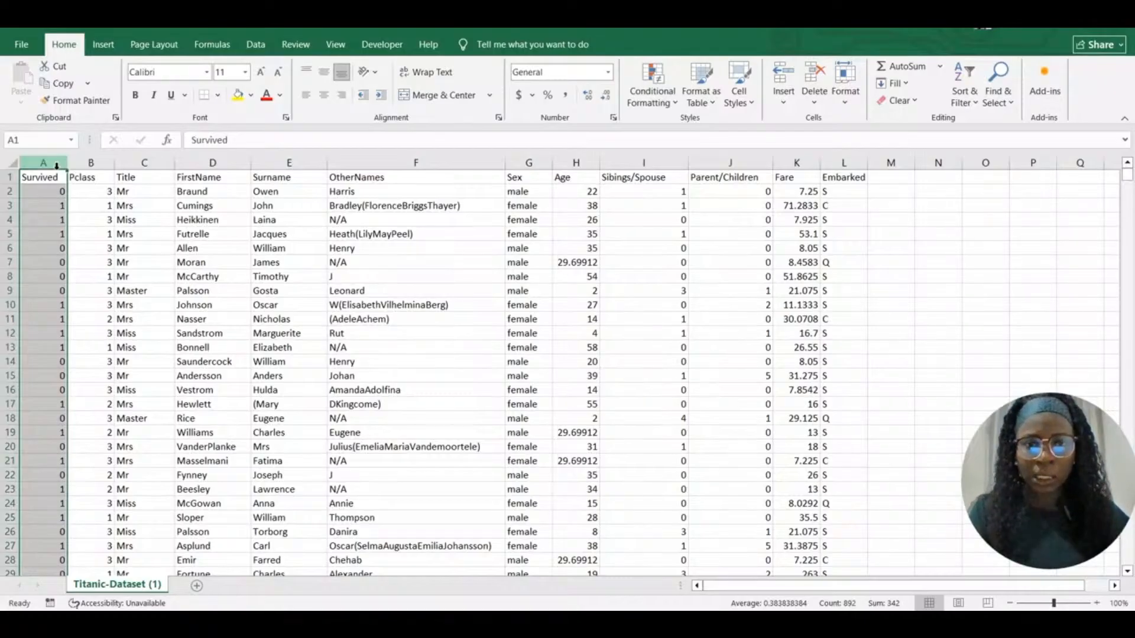
pyautogui.click(530, 179)
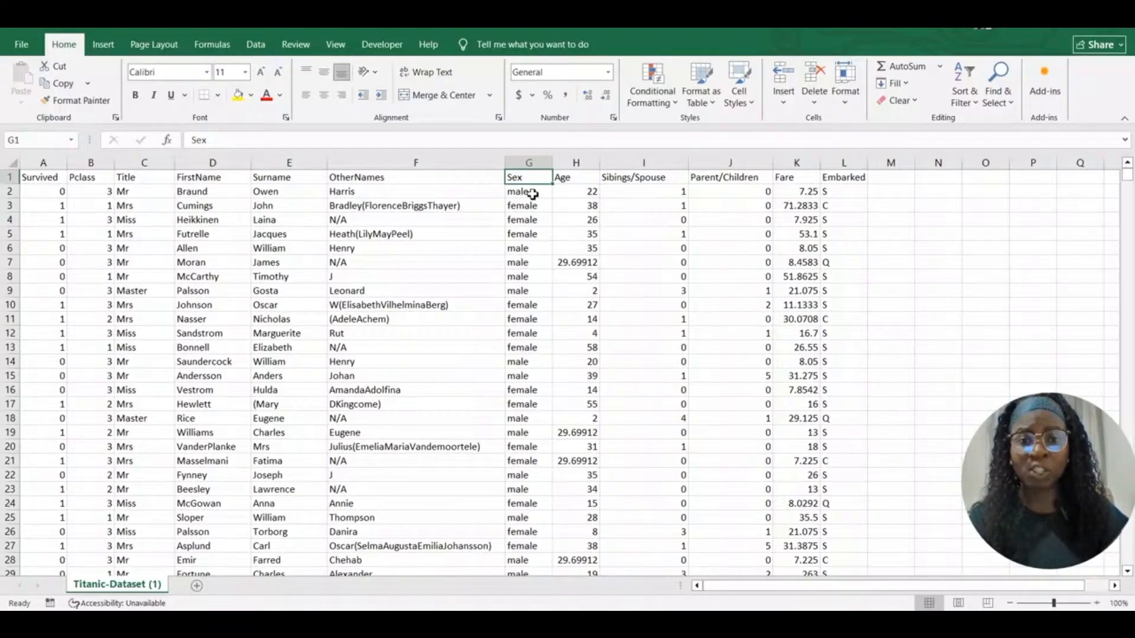
pyautogui.rightClick(568, 164)
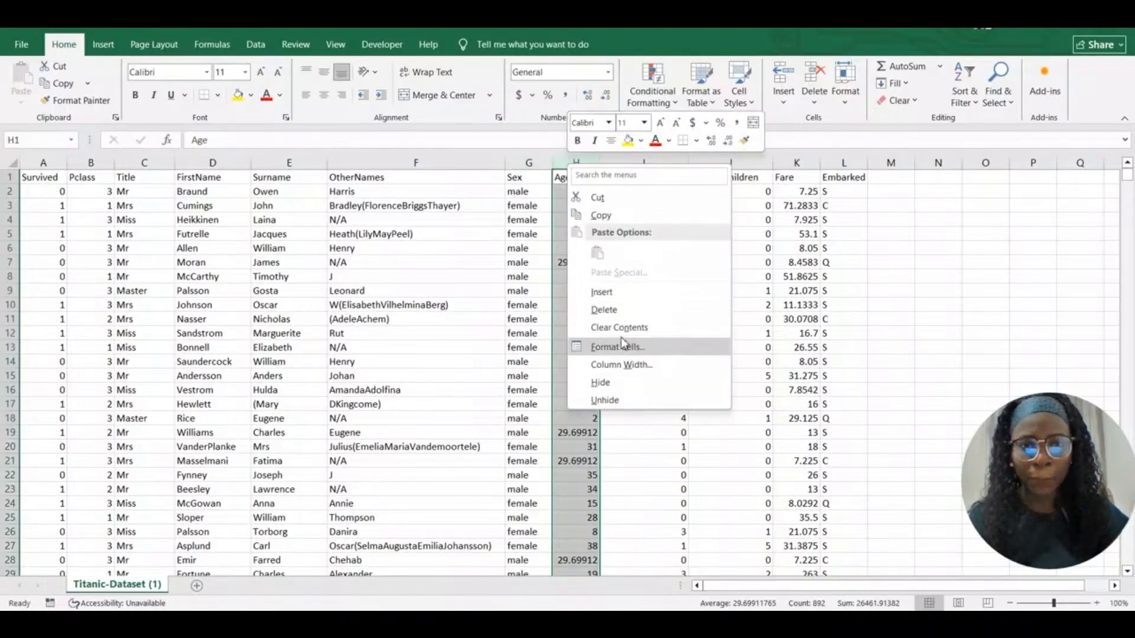
# Insert a column before Age and fill =PROPER(TRIM(G2)) down it for every passenger
pyautogui.click(614, 295)
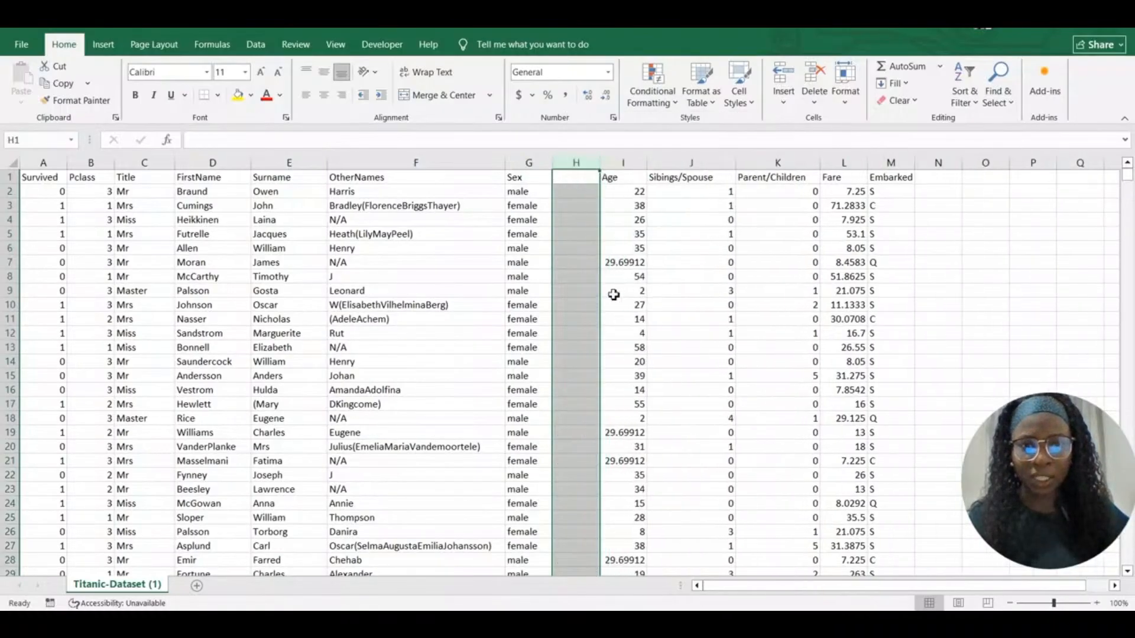
pyautogui.click(573, 191)
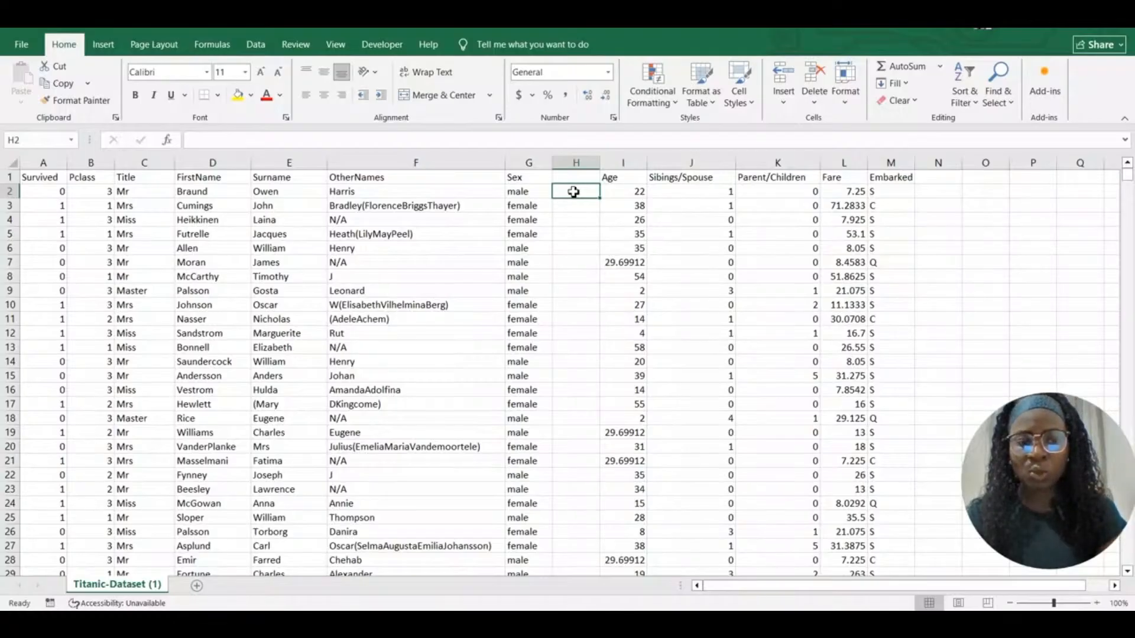
pyautogui.write('=')
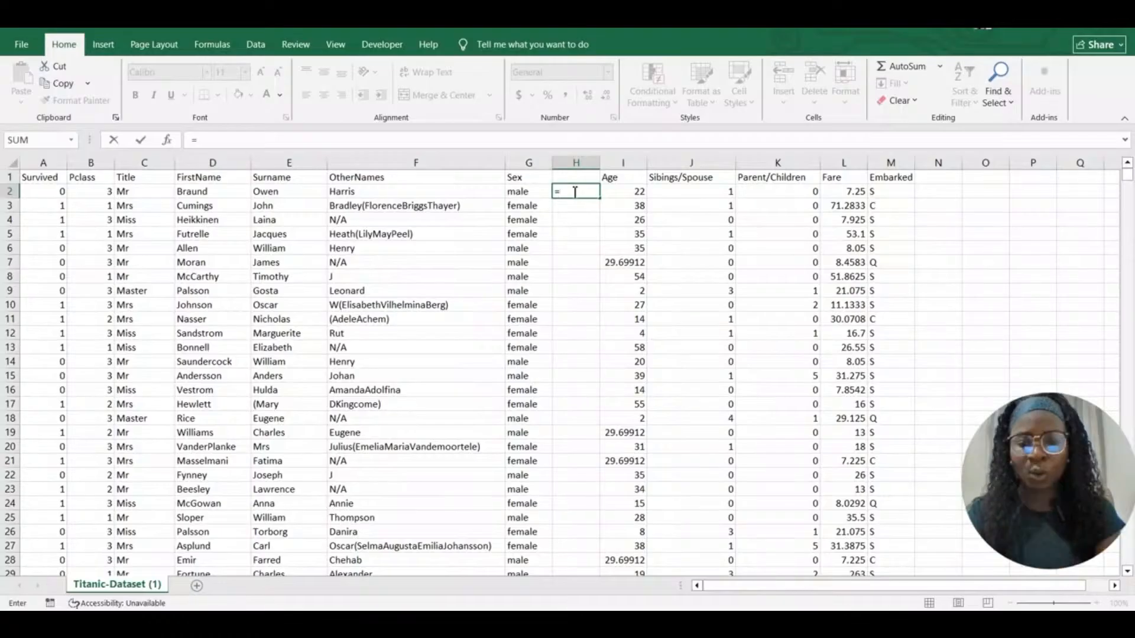
pyautogui.write('PR')
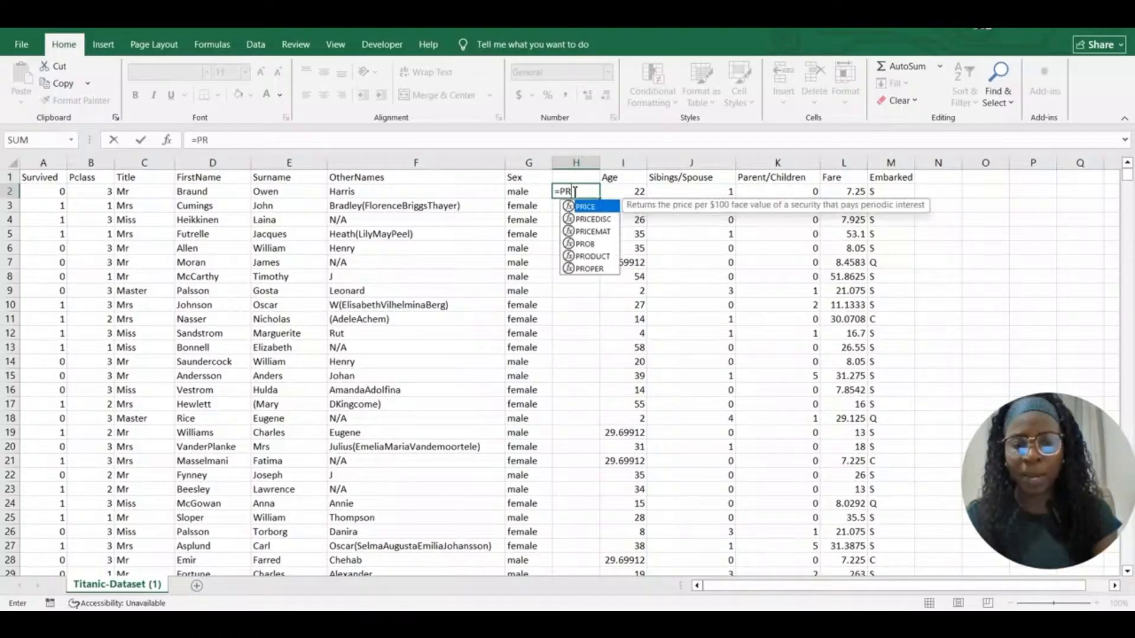
pyautogui.write('OPER')
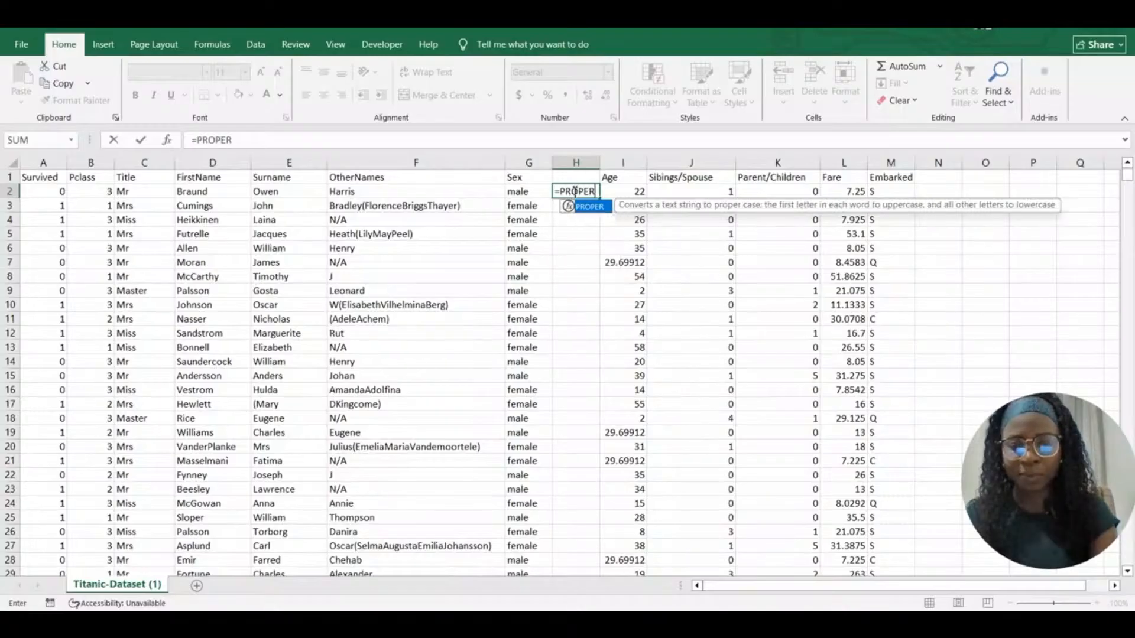
pyautogui.write('(TRIM')
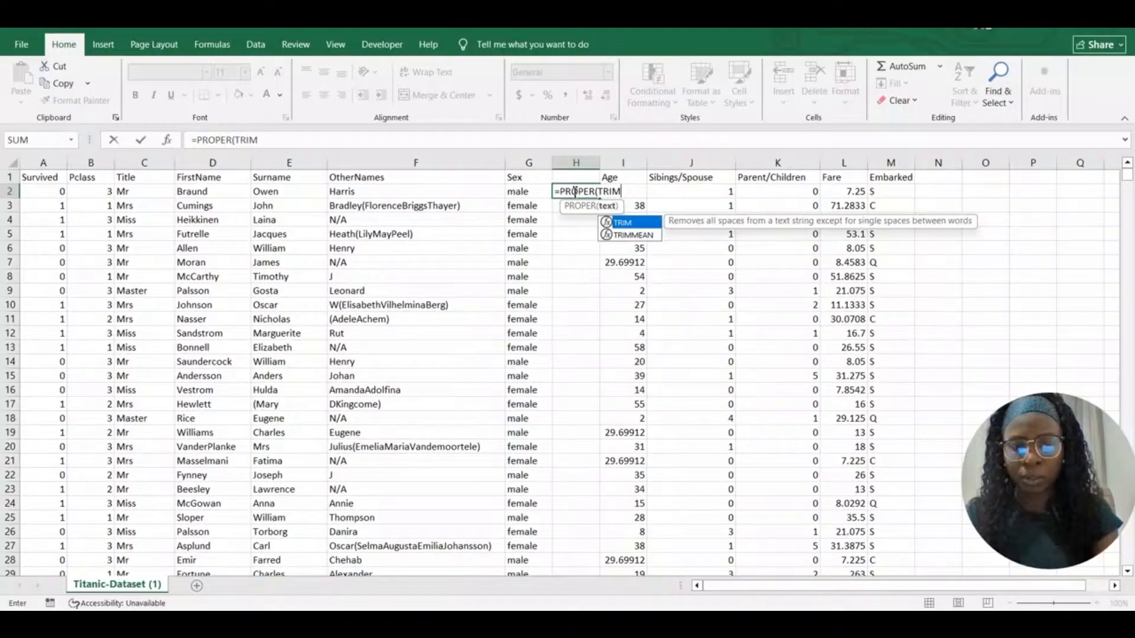
pyautogui.write('(')
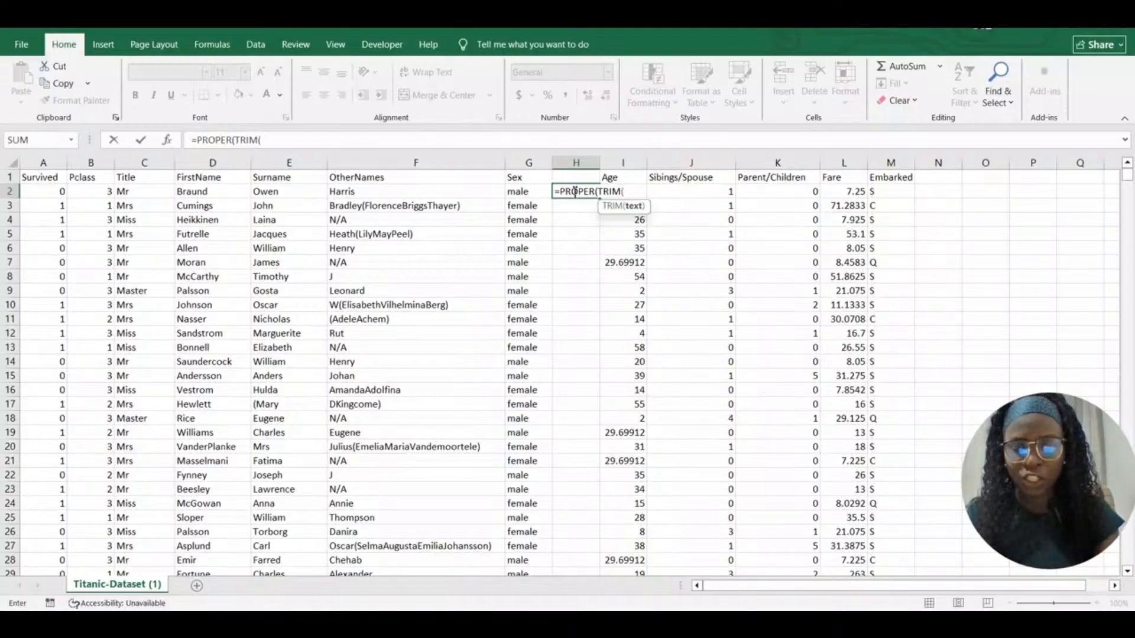
pyautogui.write('G2')
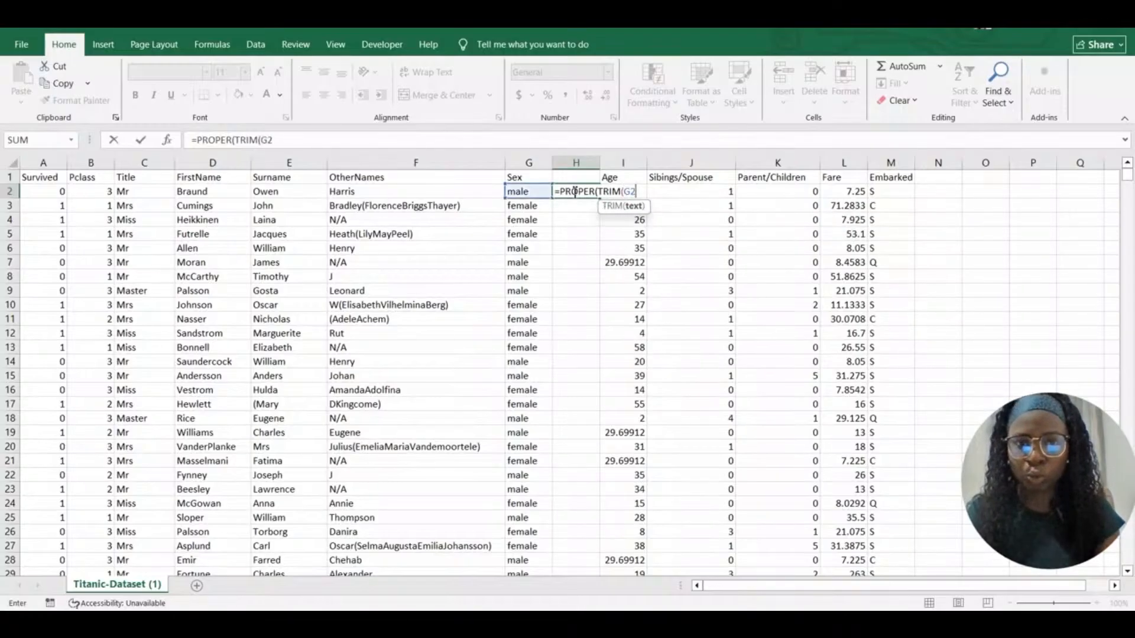
pyautogui.write(')')
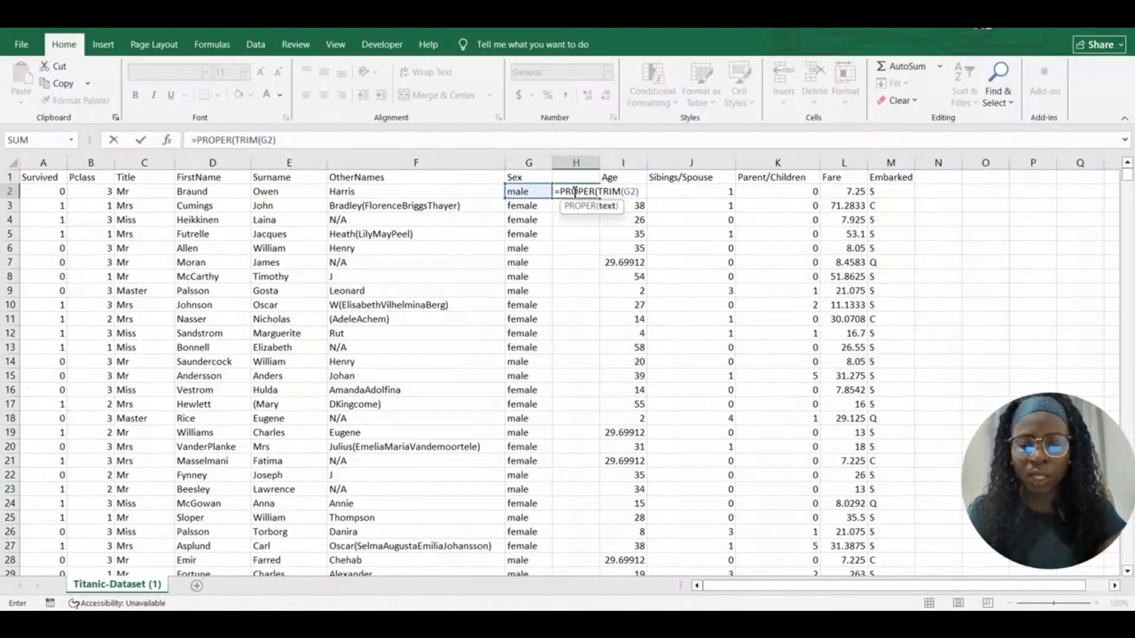
pyautogui.write(')')
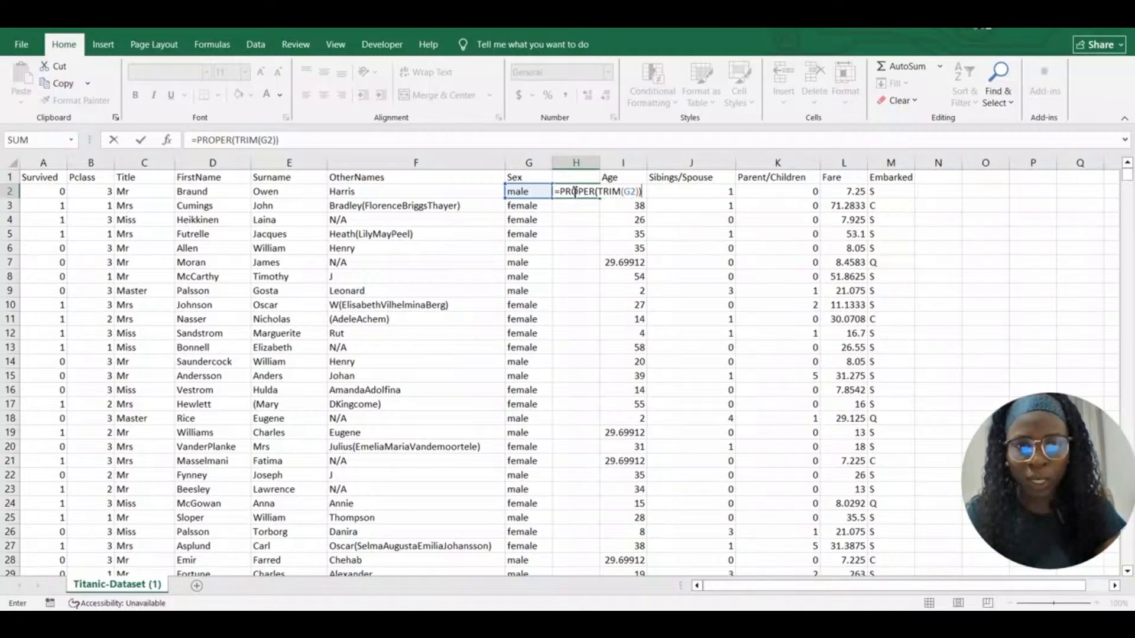
pyautogui.press('Return')
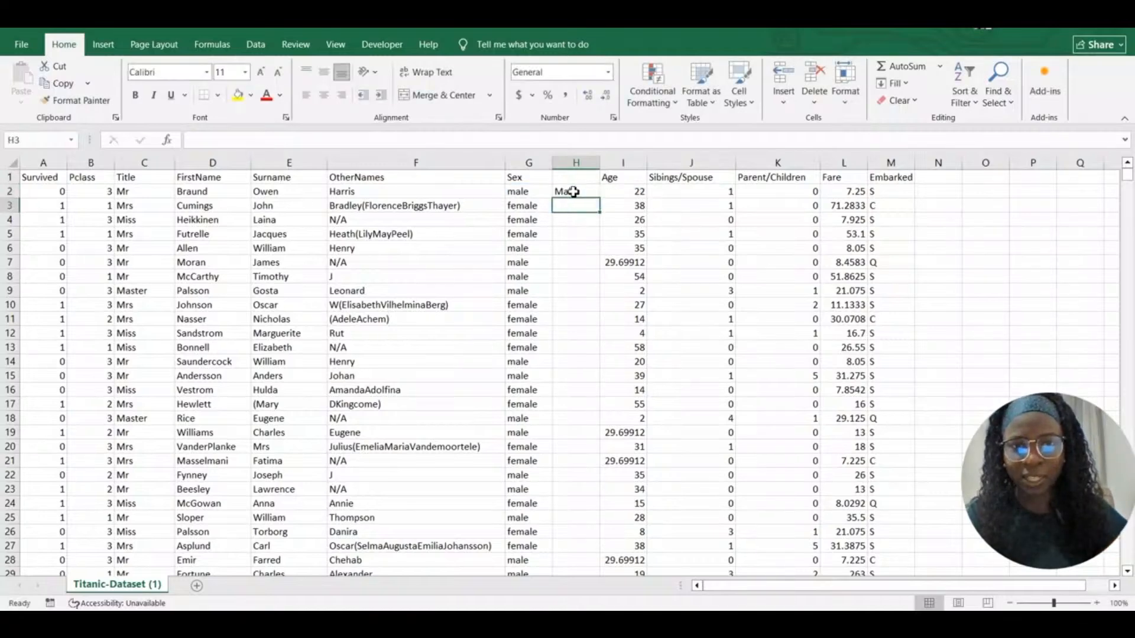
pyautogui.click(576, 191)
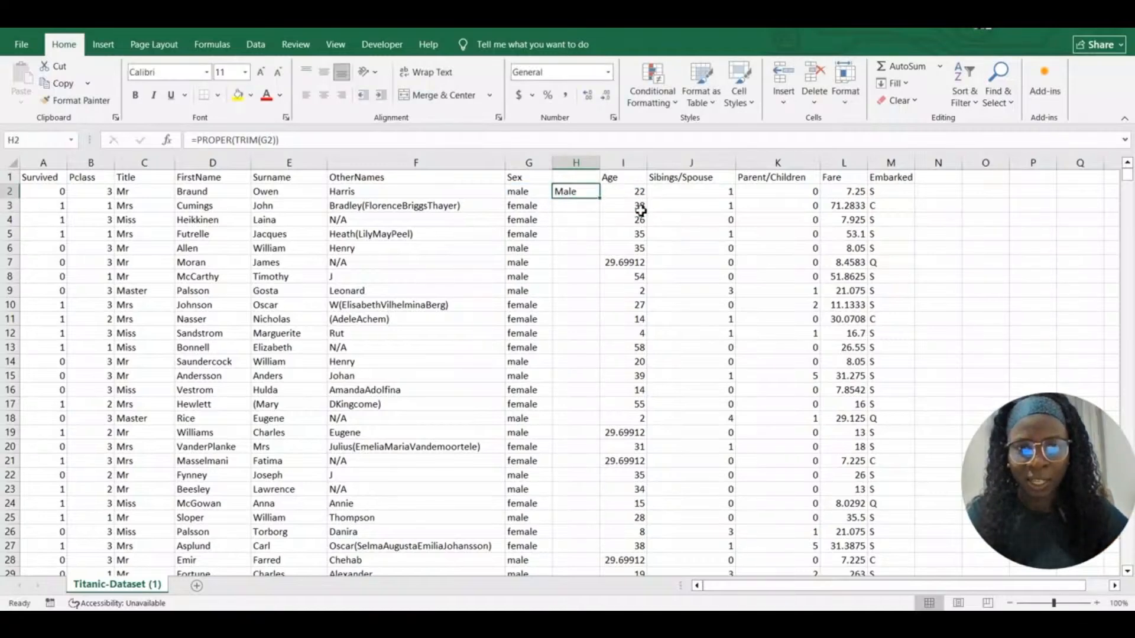
pyautogui.doubleClick(601, 199)
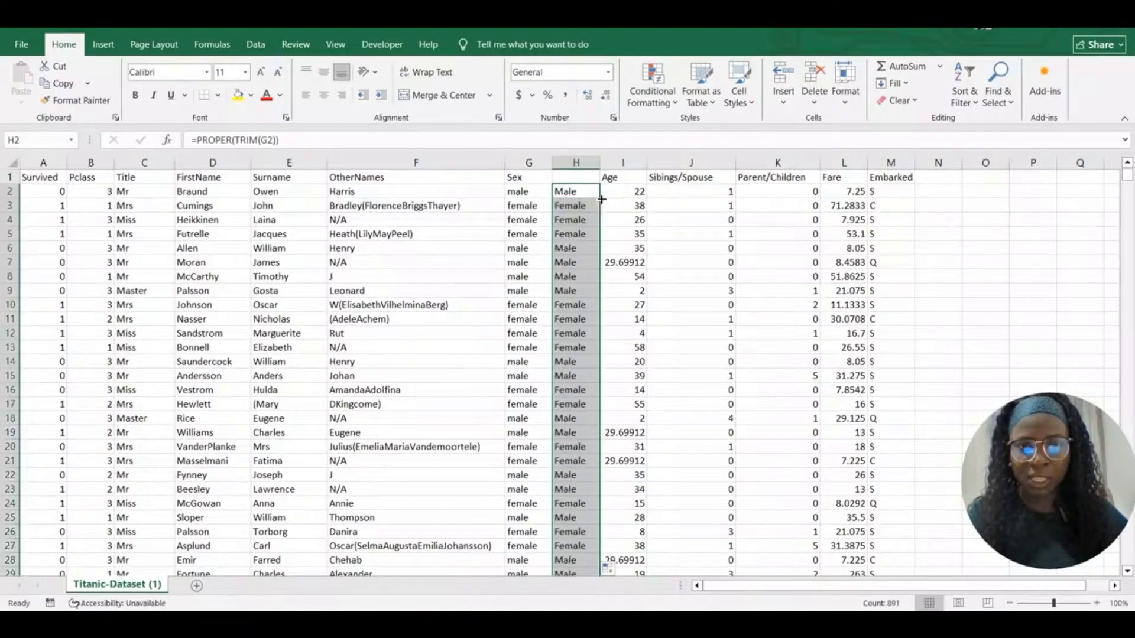
pyautogui.click(612, 210)
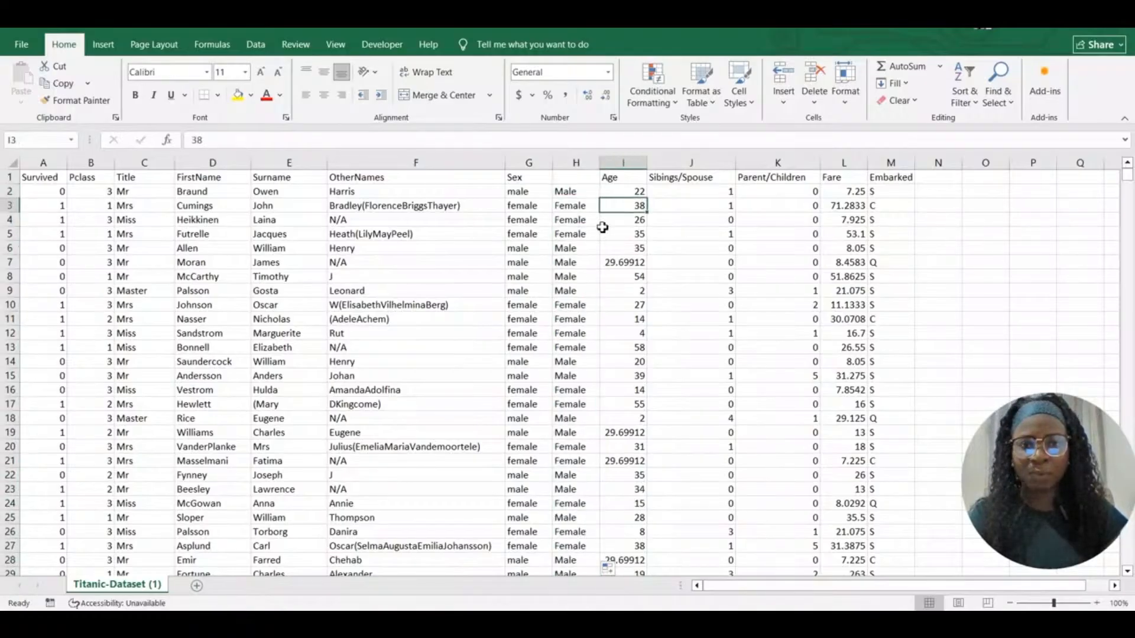
# Insert another empty column before Age
pyautogui.click(578, 191)
pyautogui.click(623, 164)
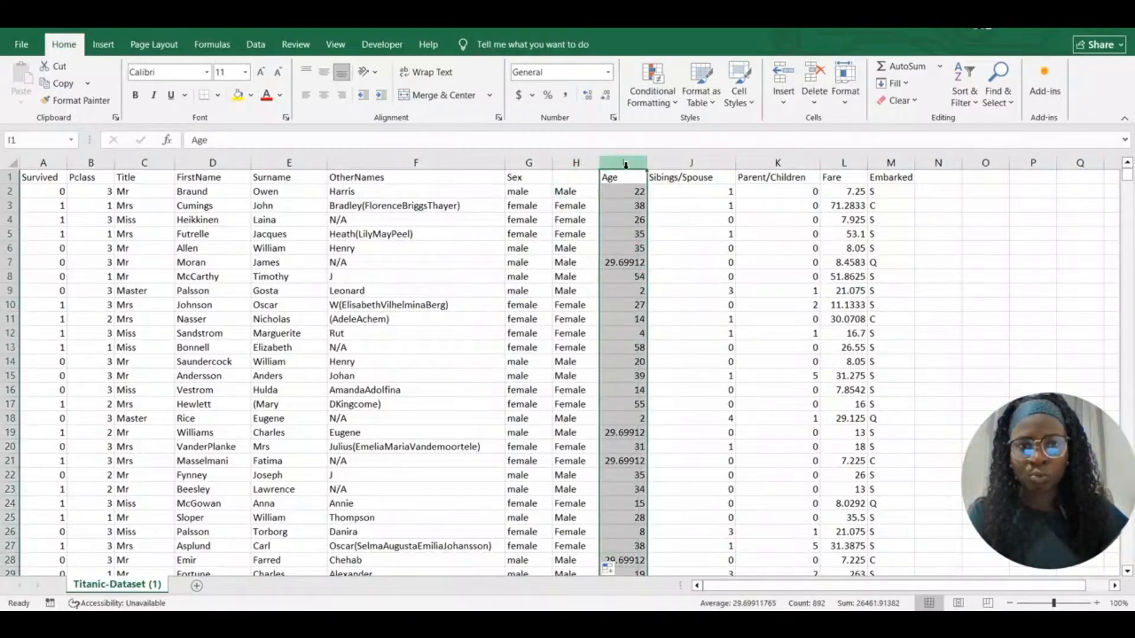
pyautogui.rightClick(625, 163)
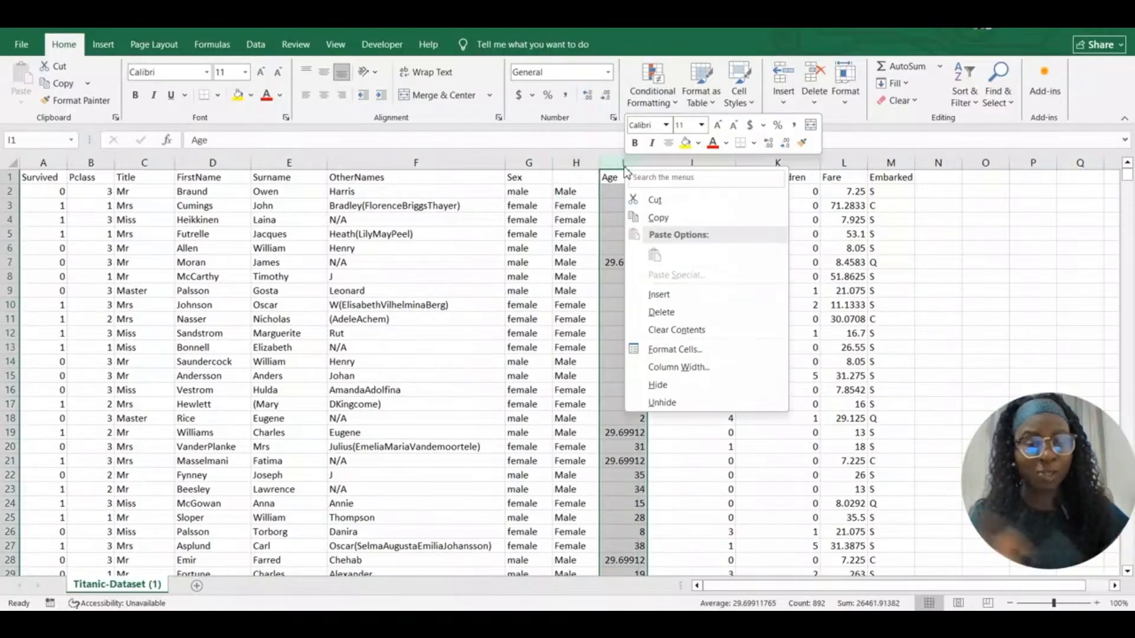
pyautogui.click(666, 296)
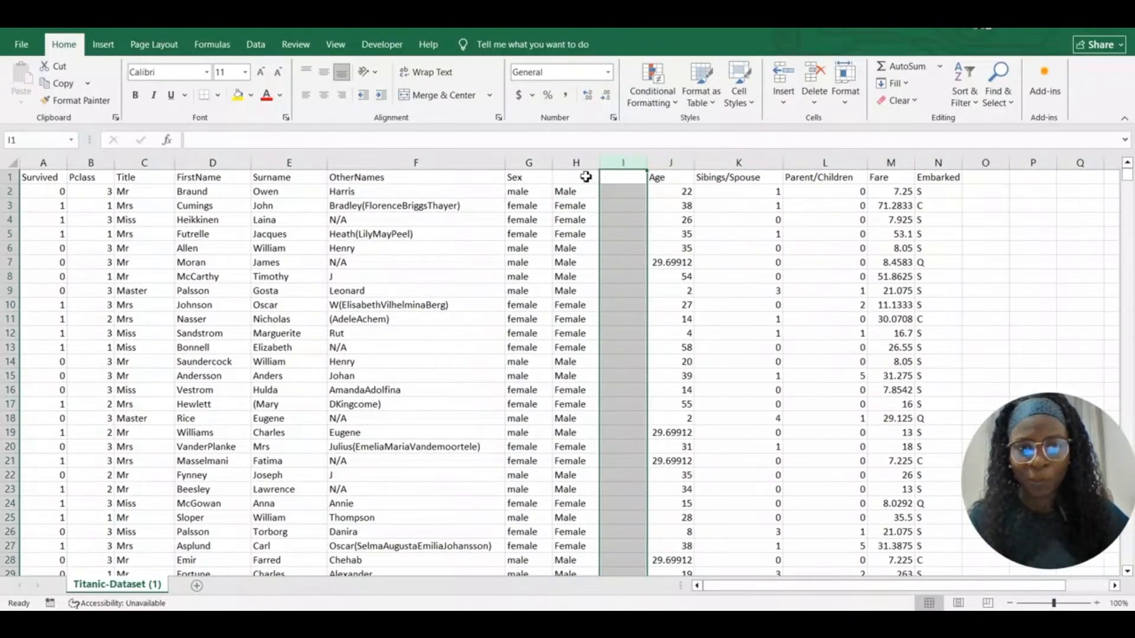
# Copy formula column H and paste it into column I as plain values
pyautogui.click(582, 164)
pyautogui.hotkey('ctrl', 'c')
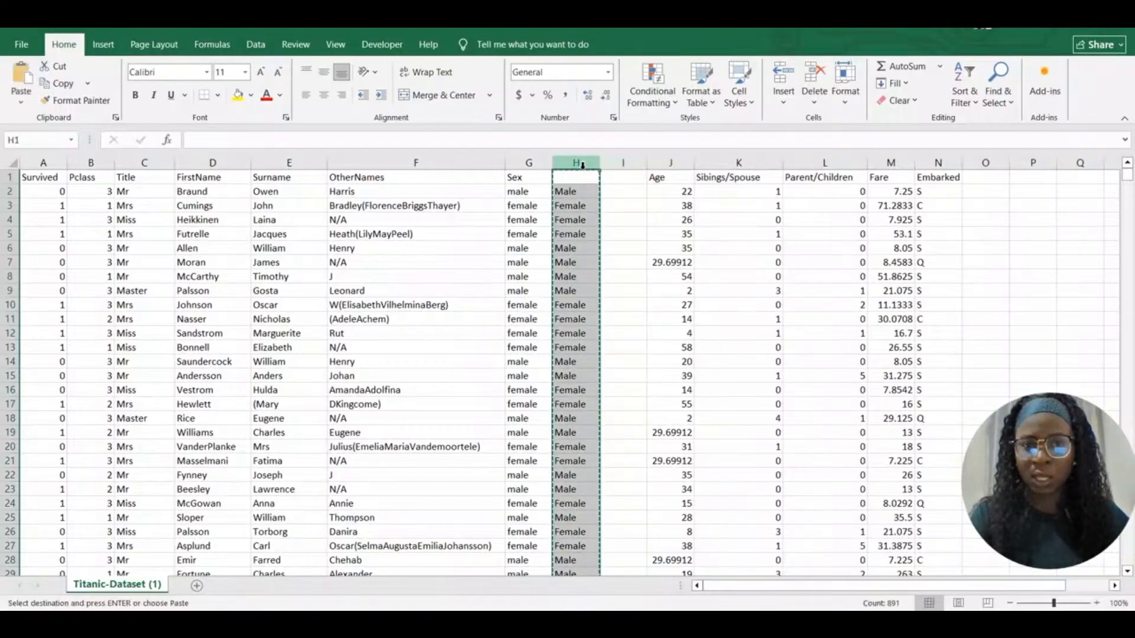
pyautogui.click(623, 164)
pyautogui.click(620, 177)
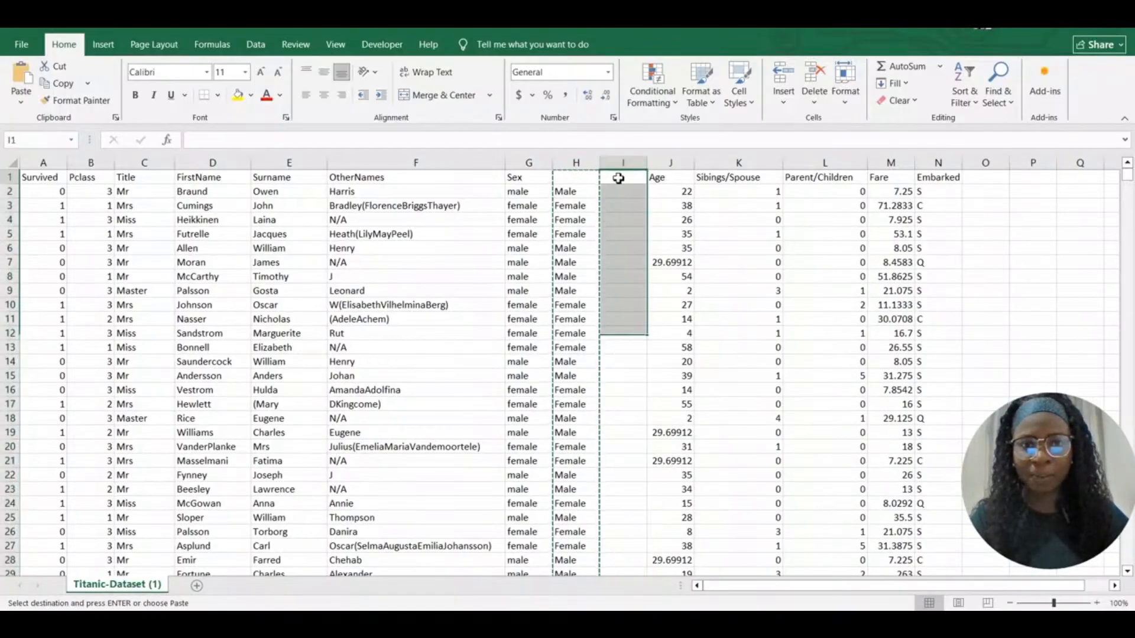
pyautogui.rightClick(615, 175)
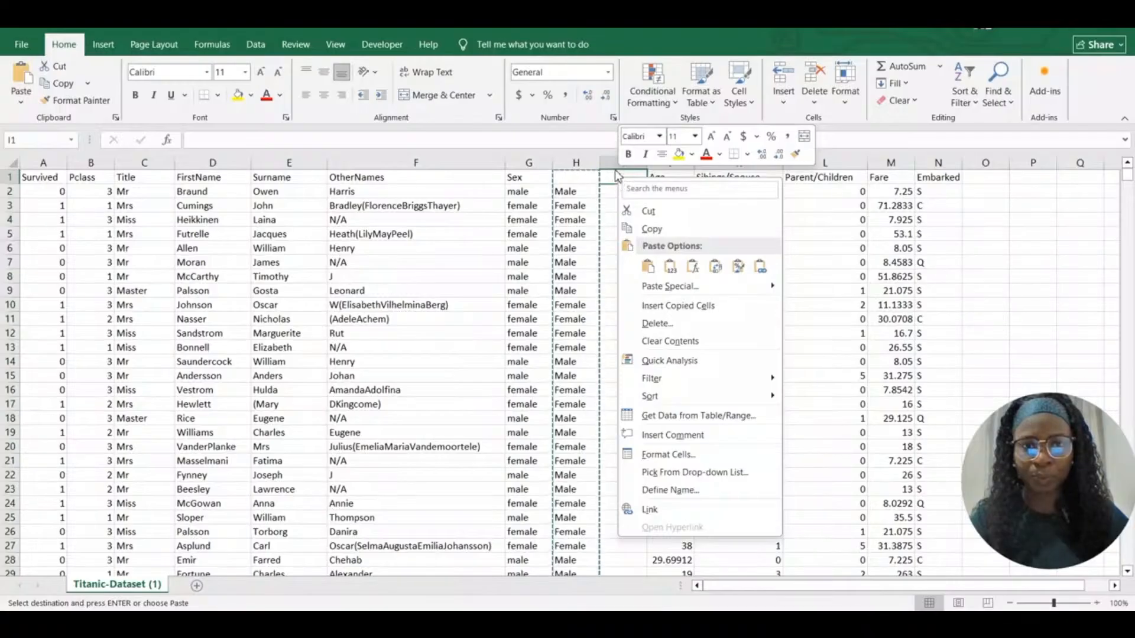
pyautogui.click(615, 162)
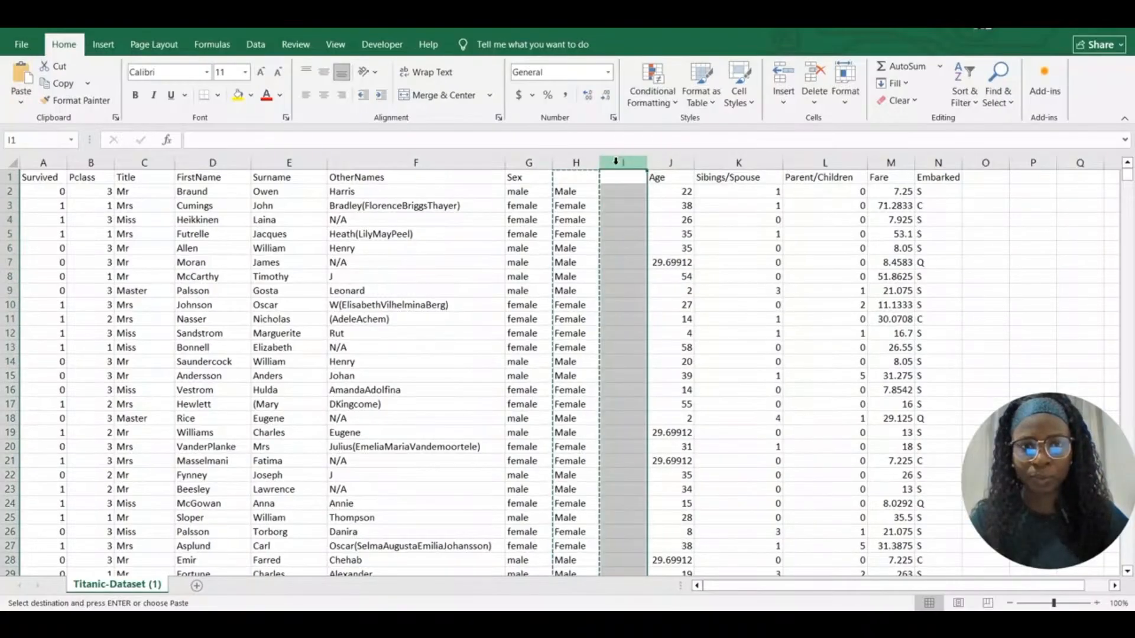
pyautogui.rightClick(615, 162)
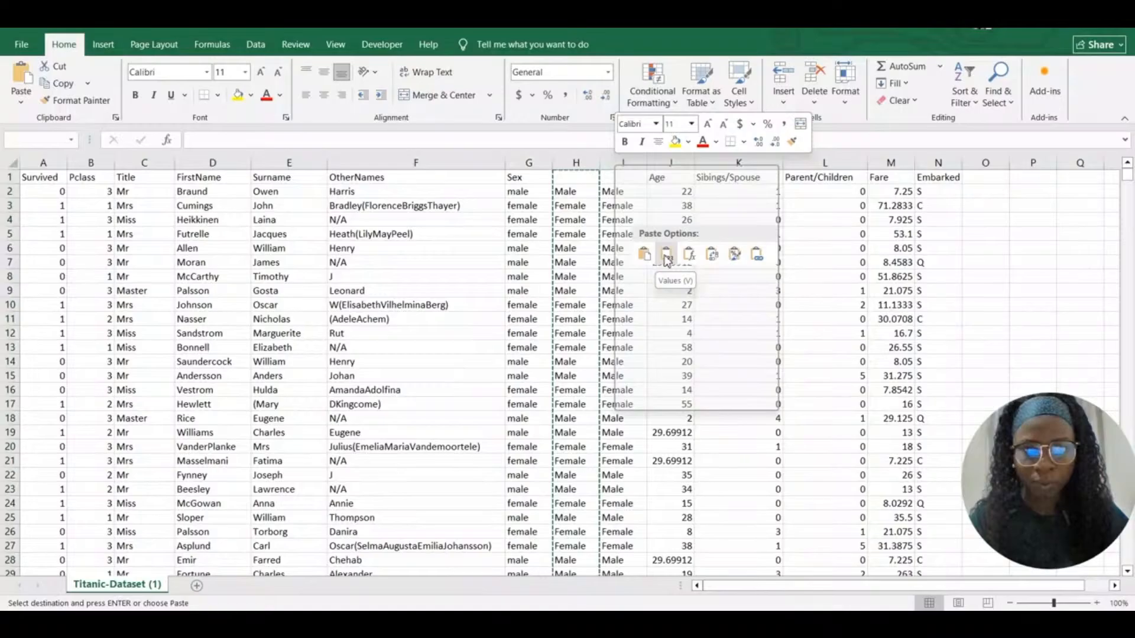
pyautogui.click(666, 260)
# Delete the formula column H
pyautogui.click(572, 211)
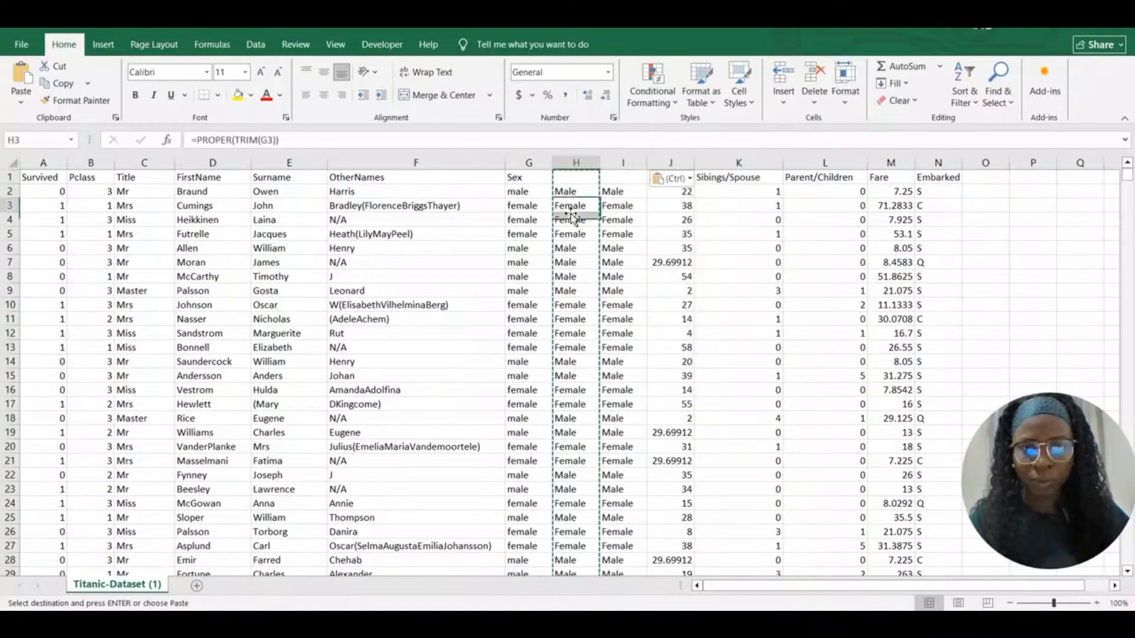
pyautogui.rightClick(574, 162)
pyautogui.click(608, 312)
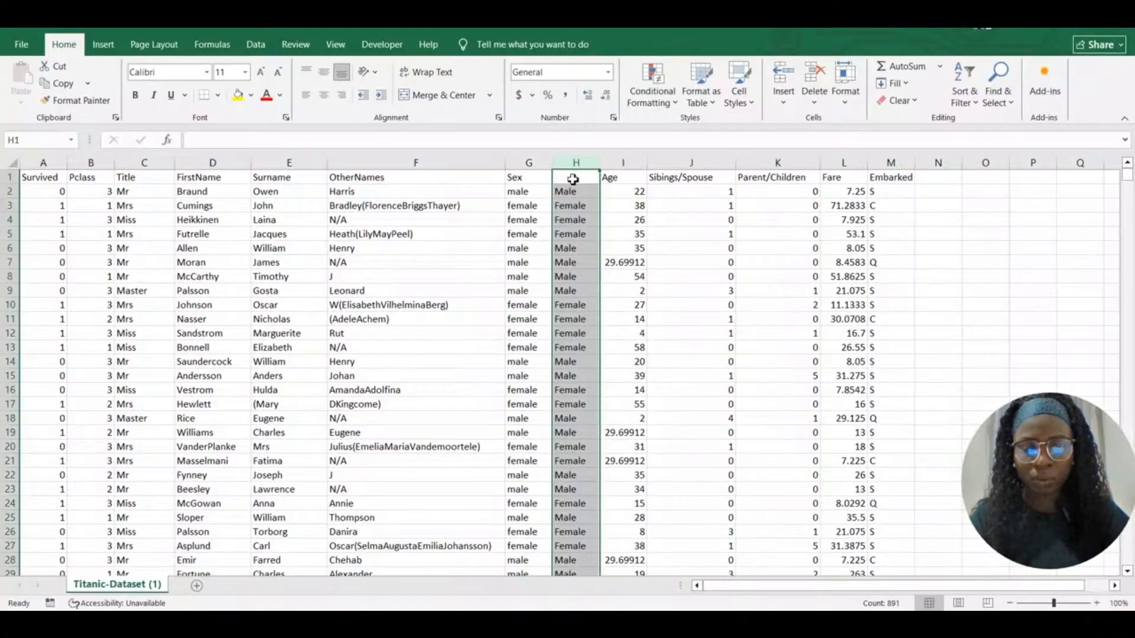
# Title the cleaned column 'Sex' in H1
pyautogui.click(572, 179)
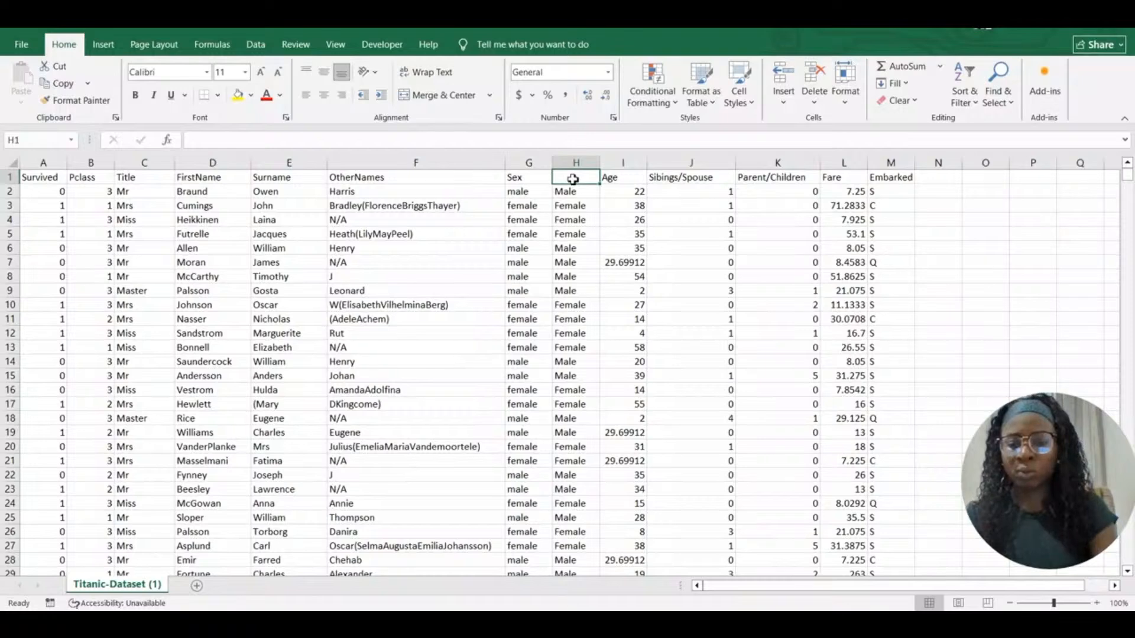
pyautogui.write('SEX')
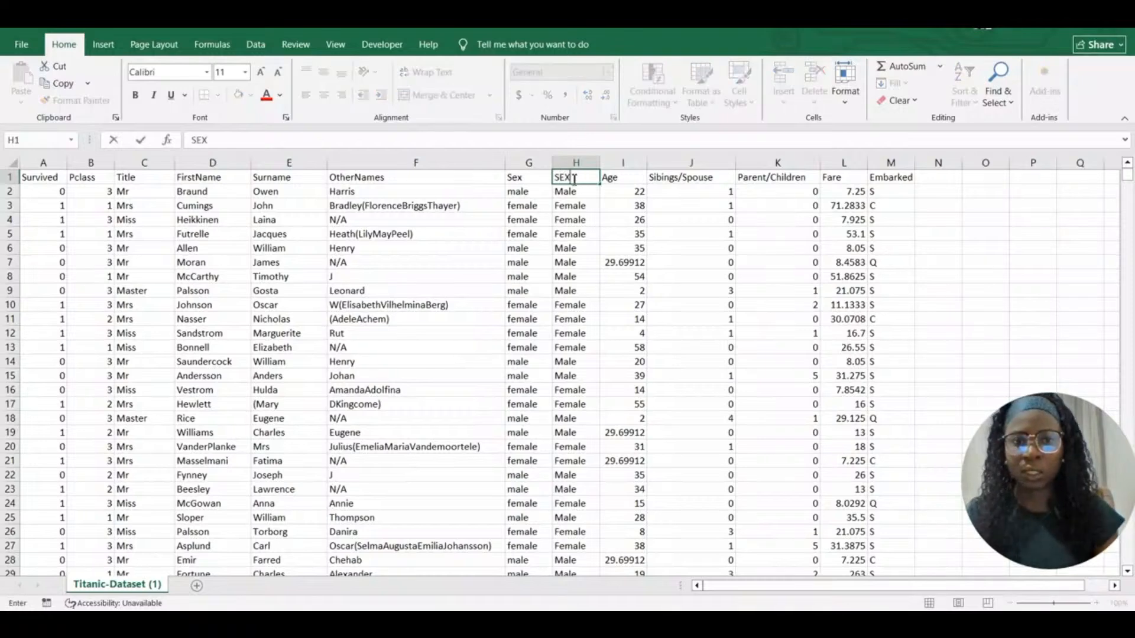
pyautogui.press('BackSpace')
pyautogui.press('BackSpace')
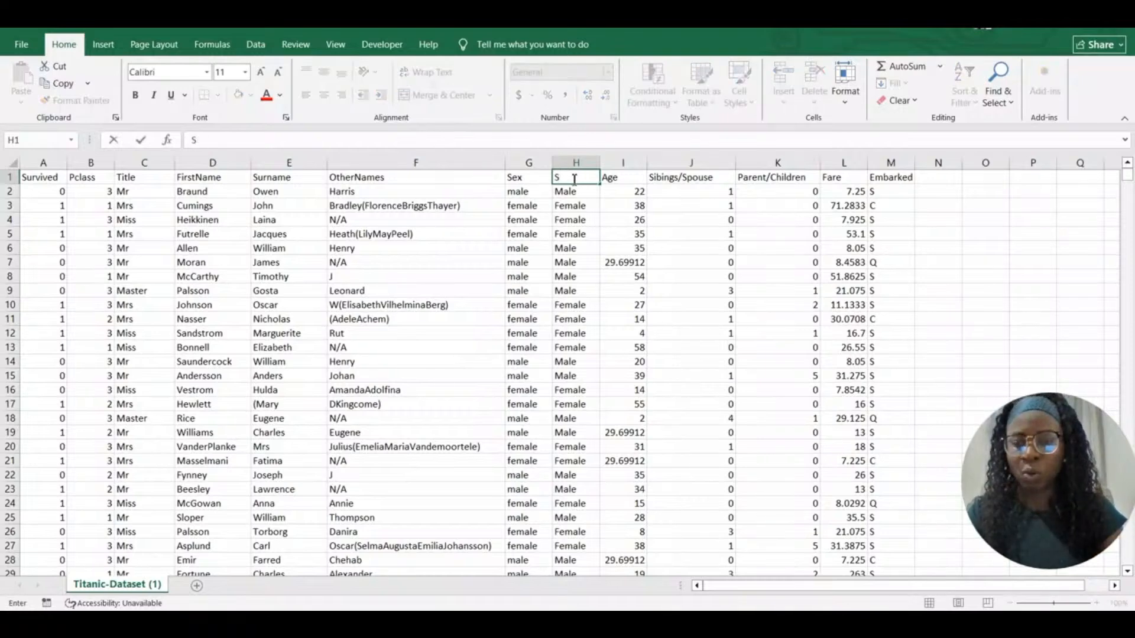
pyautogui.write('ex')
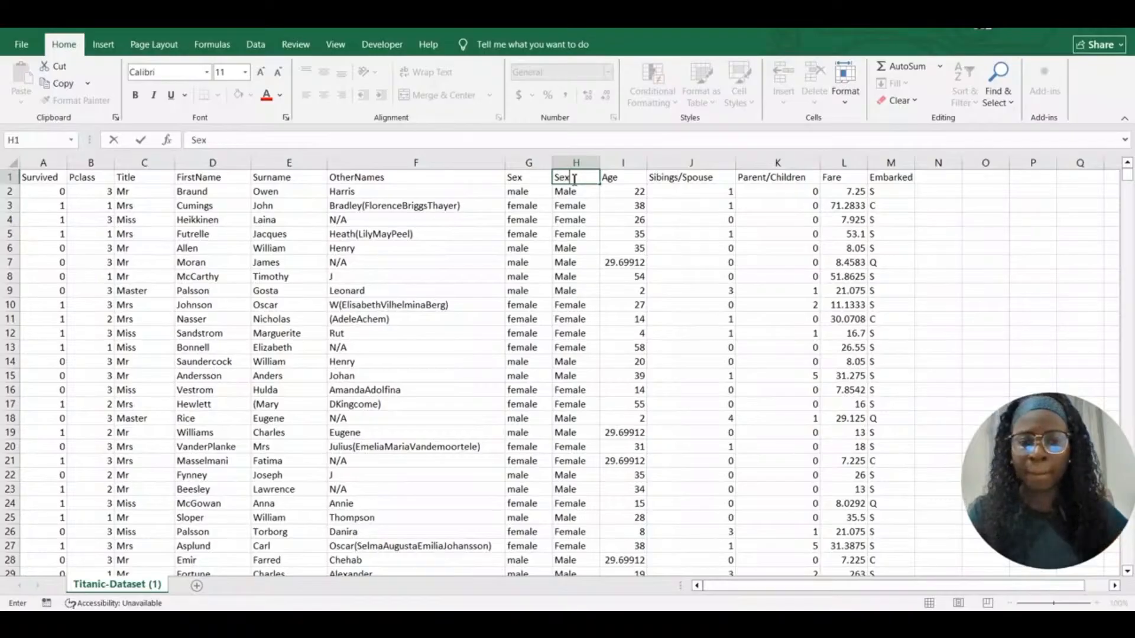
# Delete the original lowercase Sex column G and narrow the Sibings/Spouse column
pyautogui.click(530, 165)
pyautogui.rightClick(532, 171)
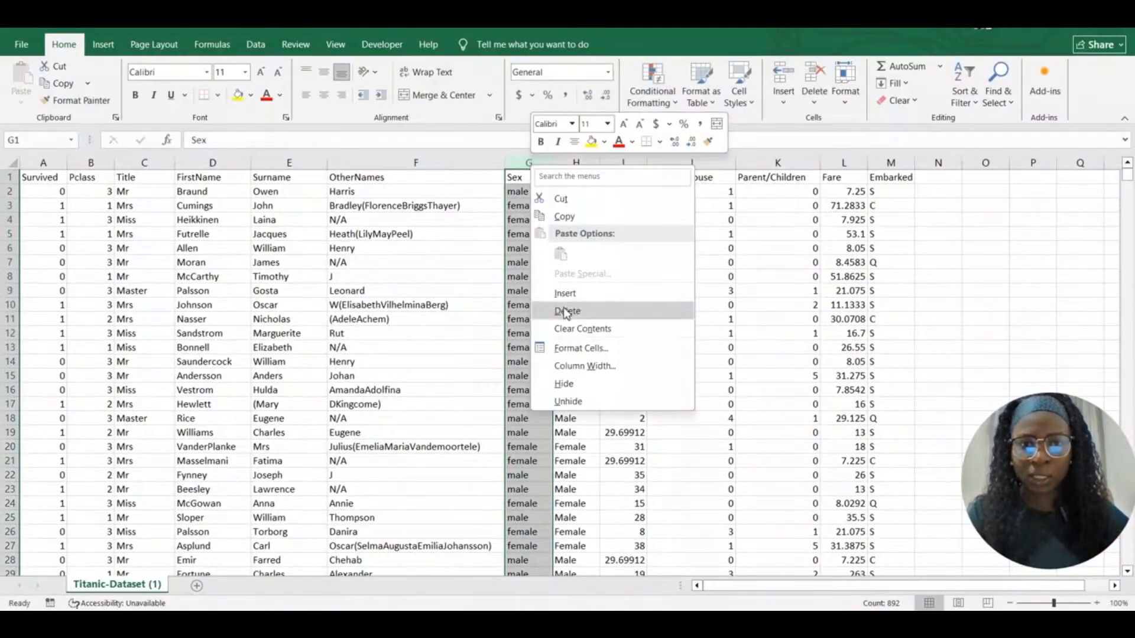
pyautogui.click(564, 309)
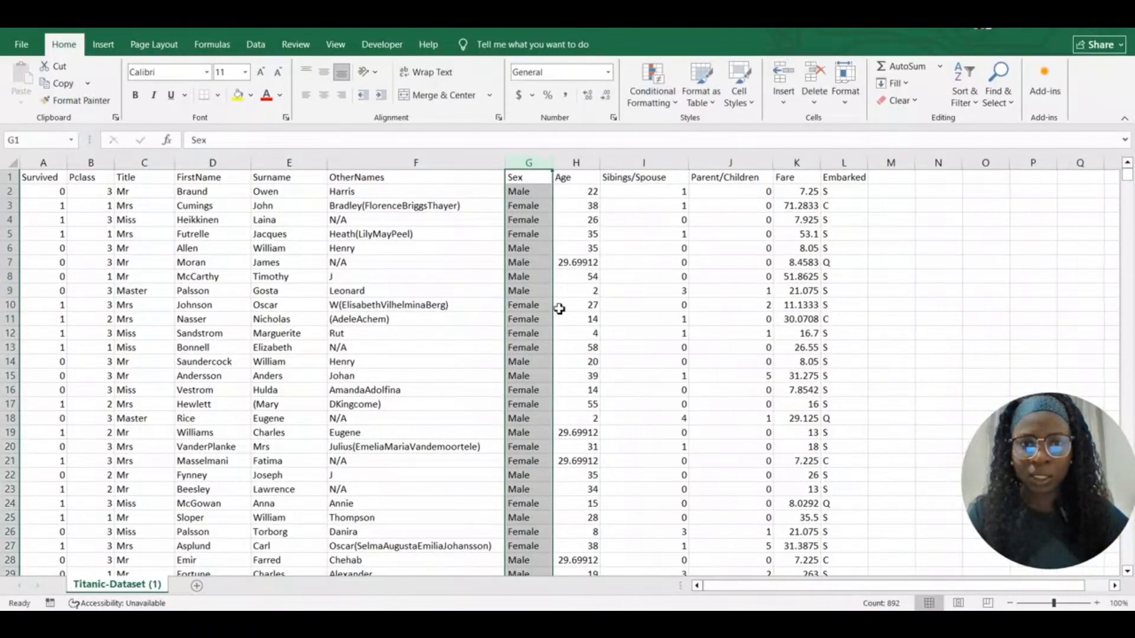
pyautogui.click(628, 265)
pyautogui.moveTo(688, 171); pyautogui.dragTo(678, 171)
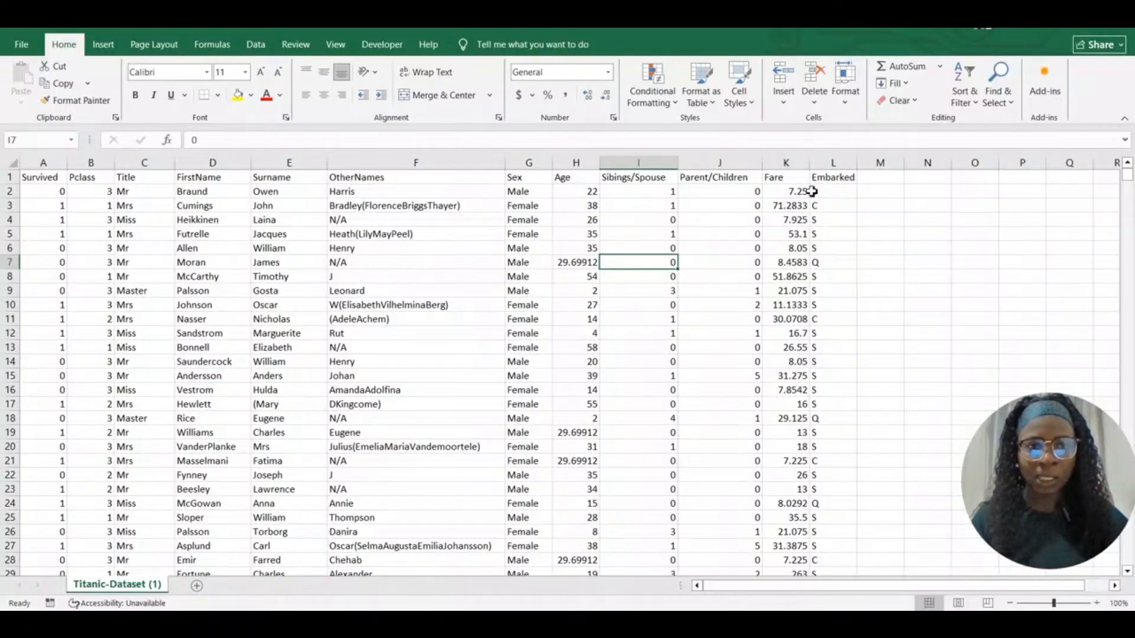
pyautogui.click(43, 163)
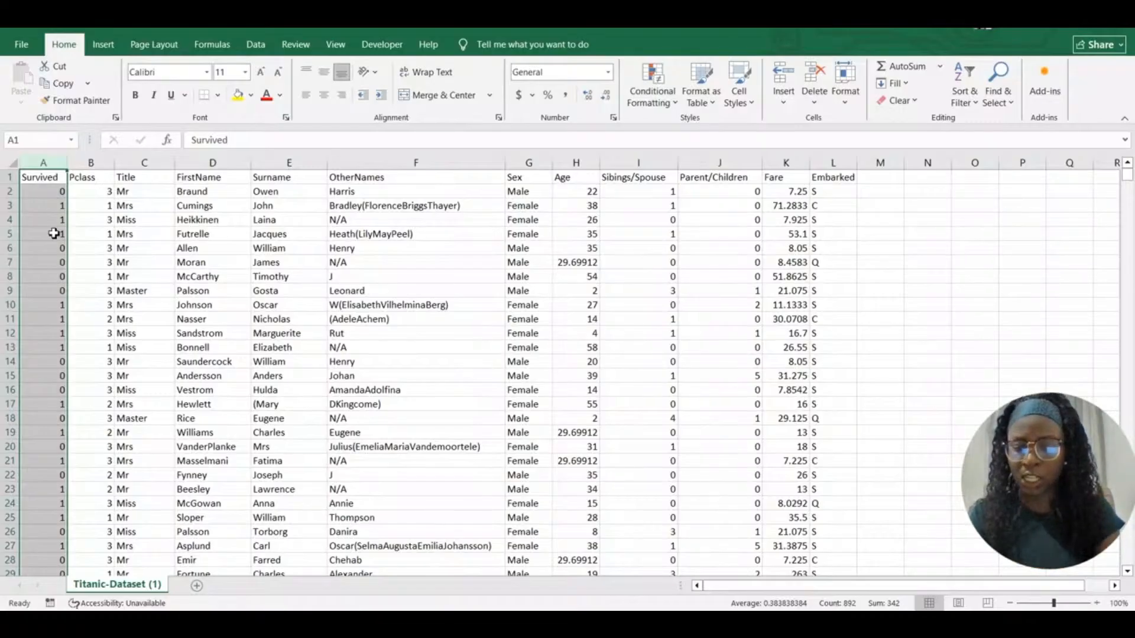
# Replace every 0 in the Survived column with Dead (549 replacements)
pyautogui.hotkey('ctrl', 'h')
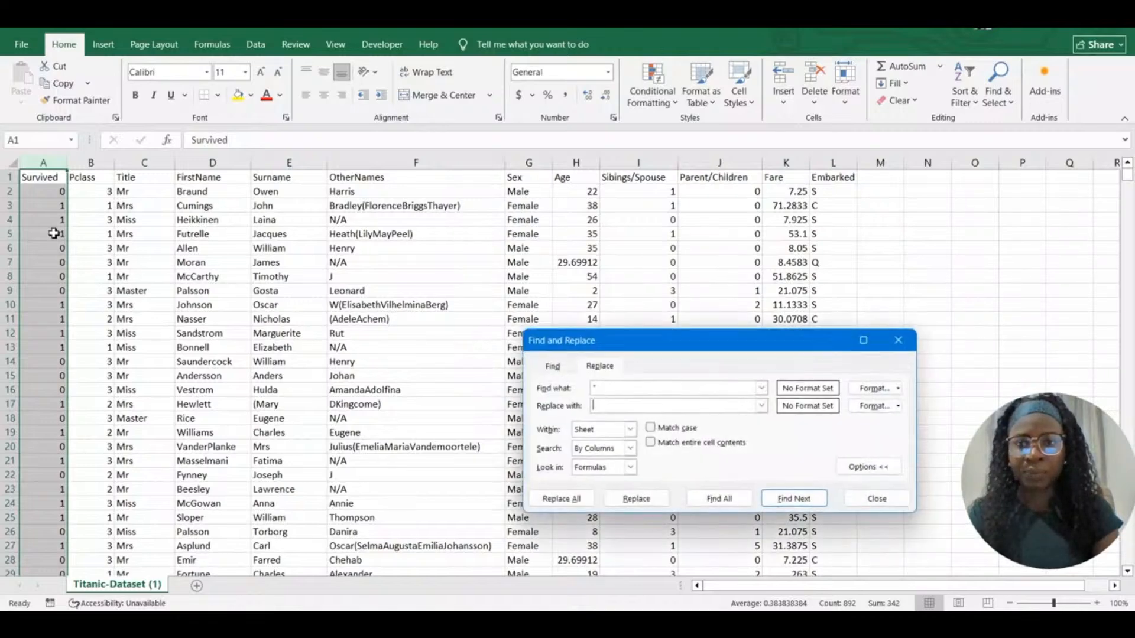
pyautogui.click(603, 388)
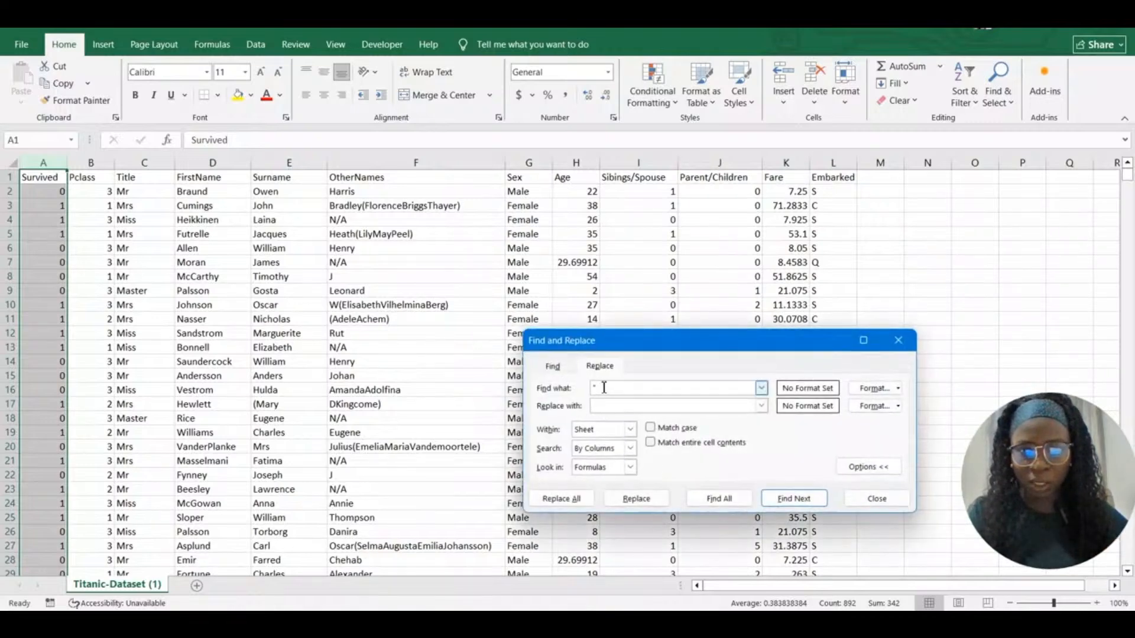
pyautogui.moveTo(603, 387); pyautogui.dragTo(591, 390)
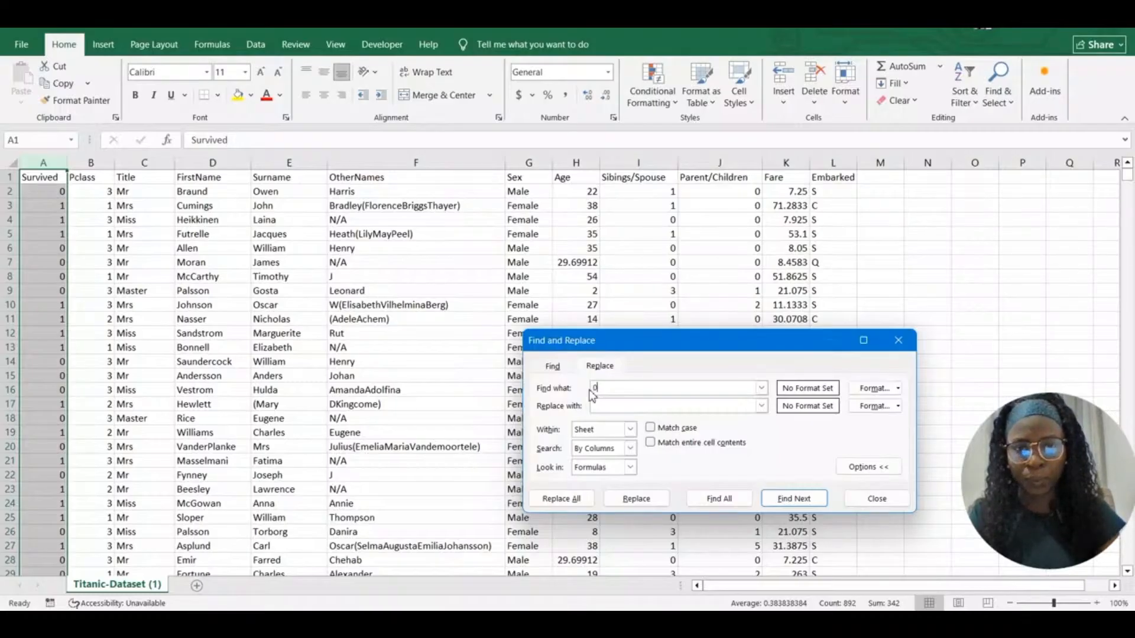
pyautogui.click(597, 407)
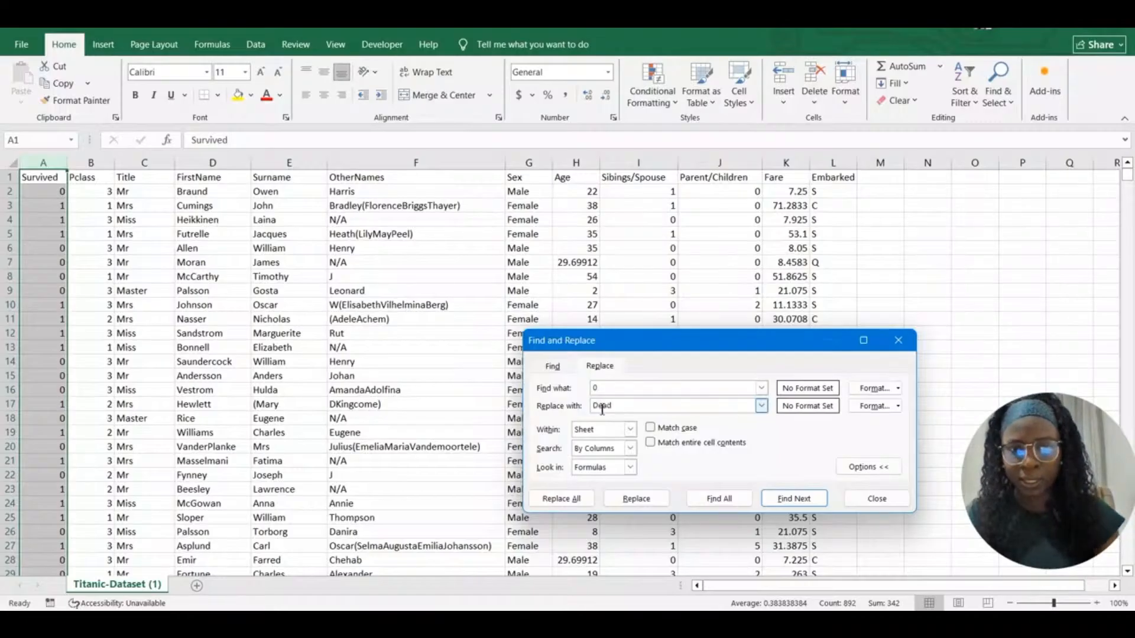
pyautogui.click(574, 499)
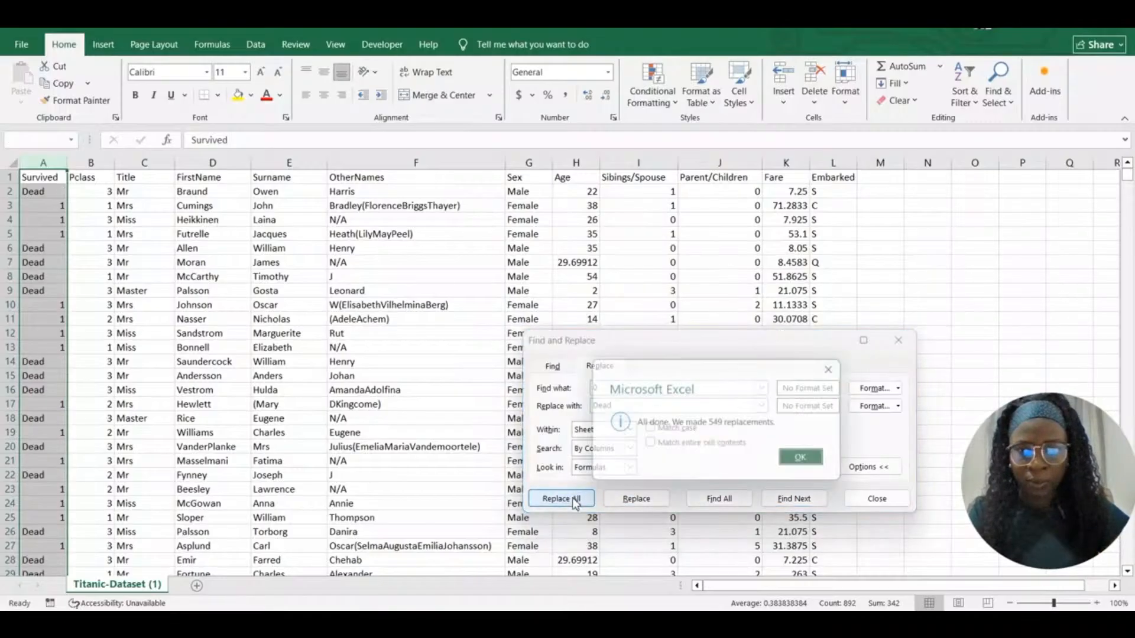
pyautogui.click(817, 463)
# Replace every 1 with Alive (342 replacements) and close Find and Replace
pyautogui.click(609, 388)
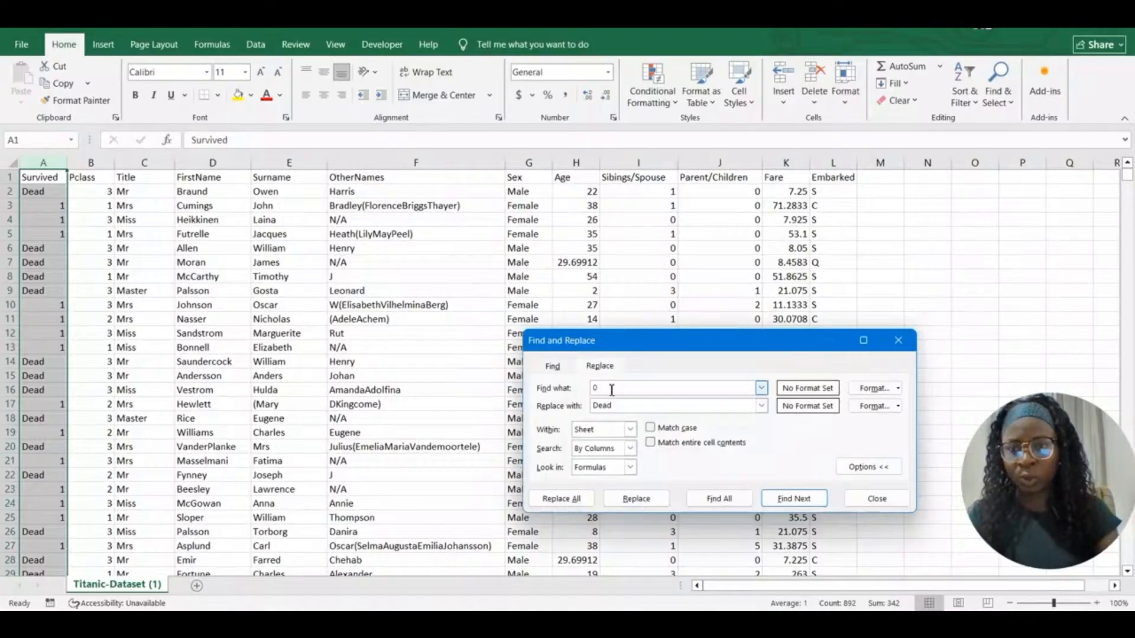
pyautogui.write('1')
pyautogui.moveTo(617, 406); pyautogui.dragTo(595, 407)
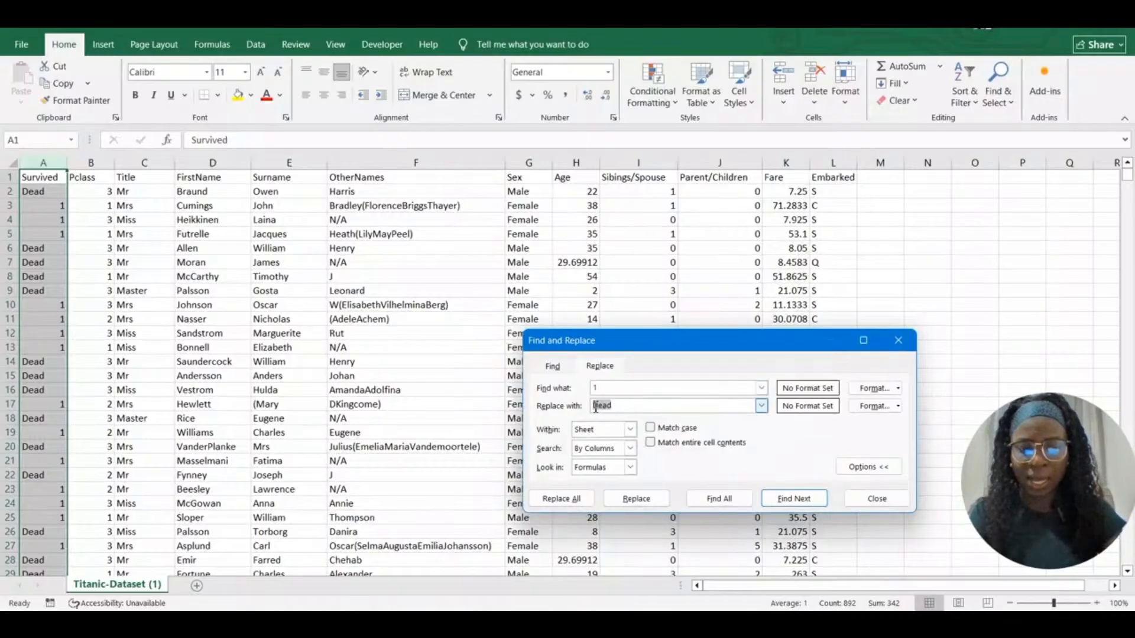
pyautogui.press('BackSpace')
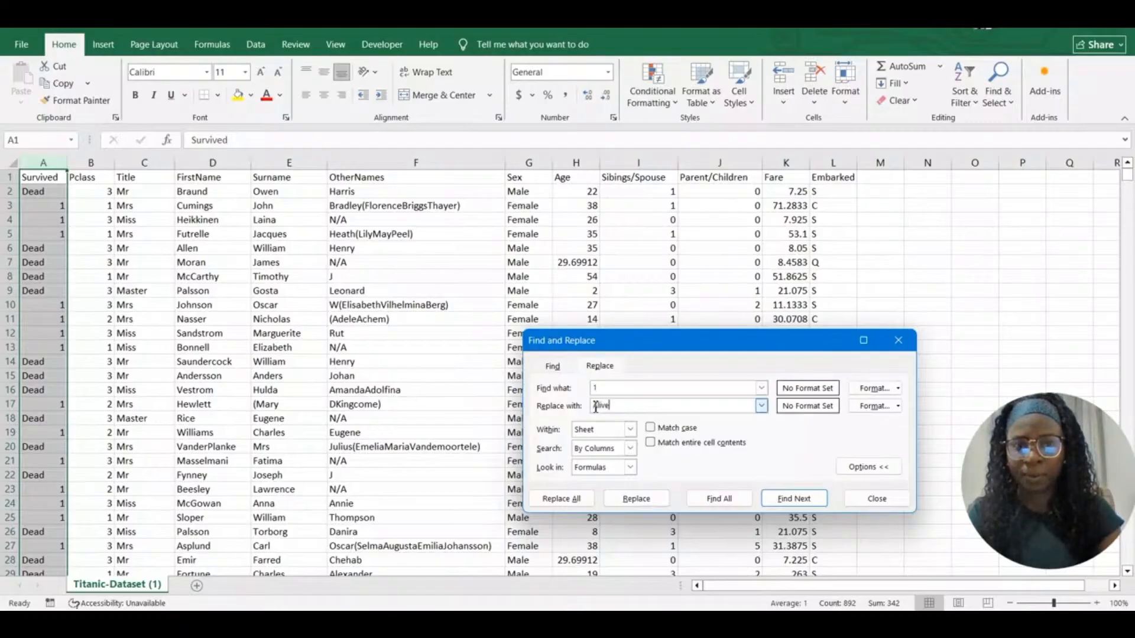
pyautogui.click(560, 500)
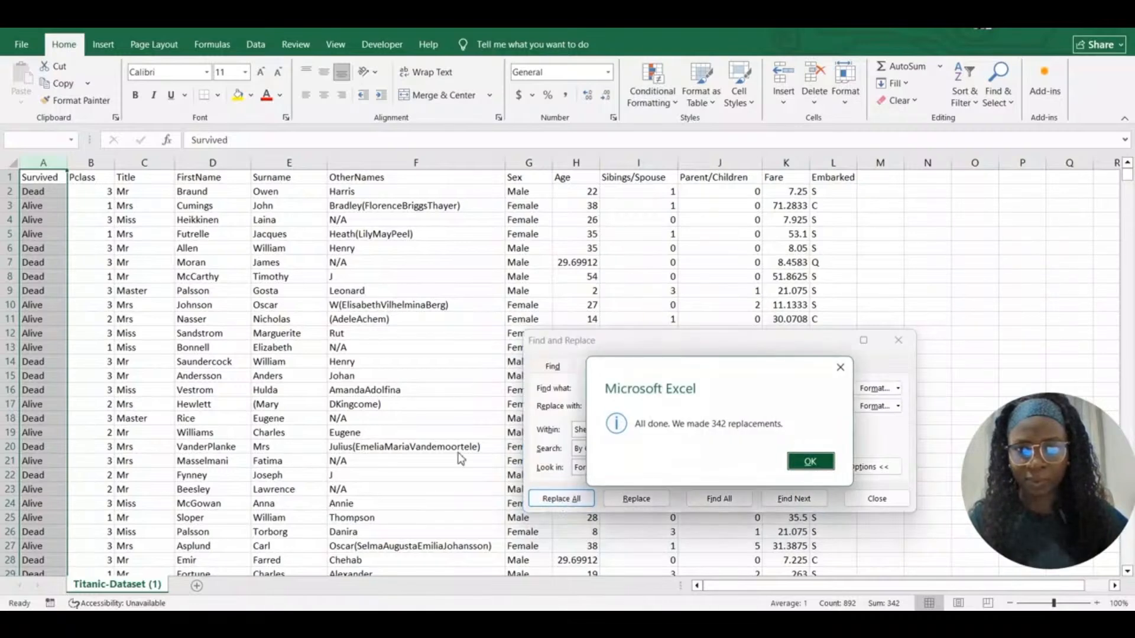
pyautogui.click(812, 463)
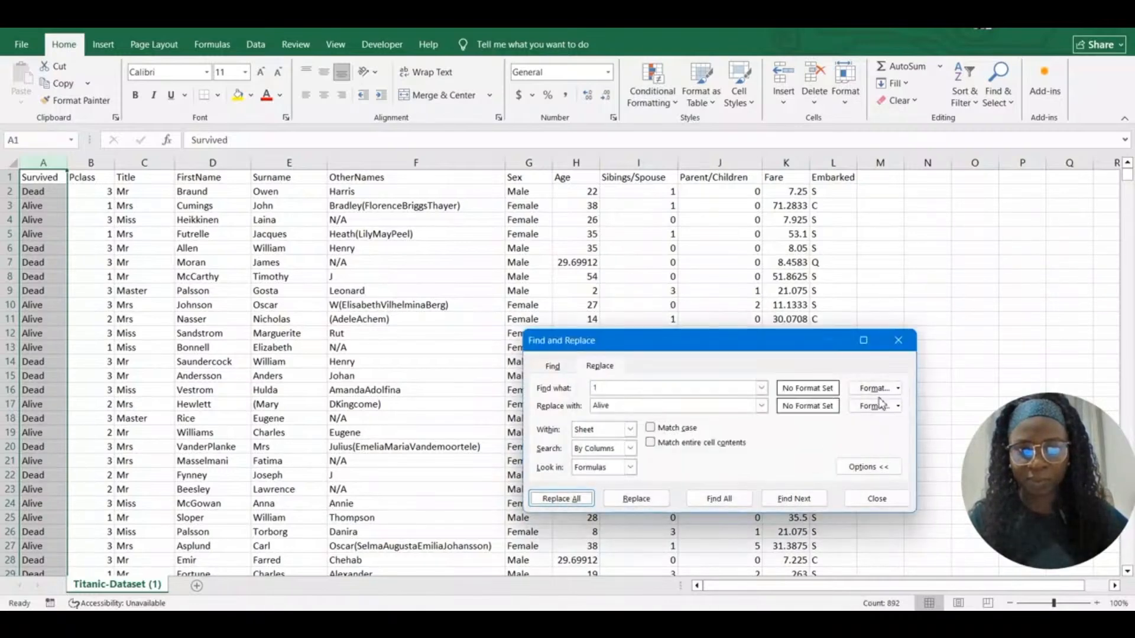
pyautogui.click(897, 343)
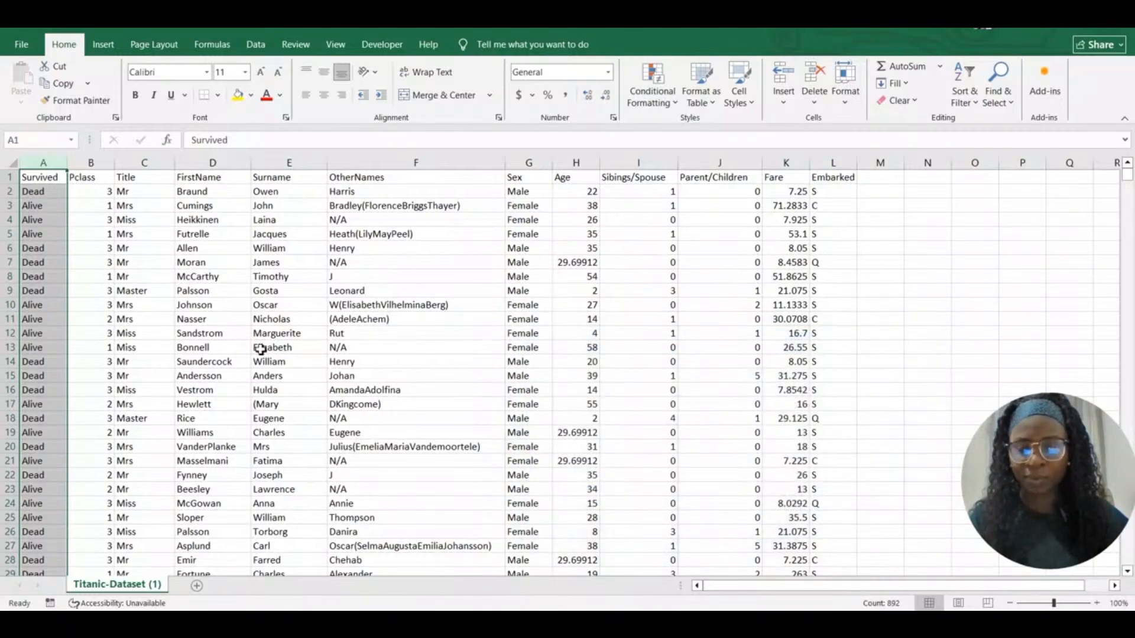
pyautogui.click(143, 275)
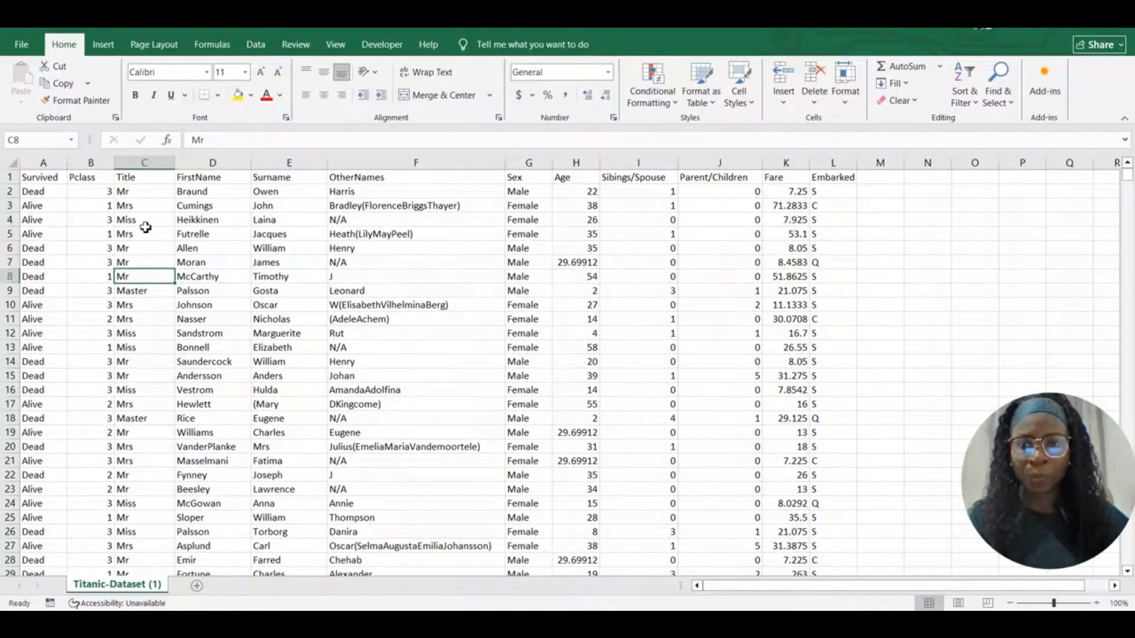
pyautogui.click(95, 179)
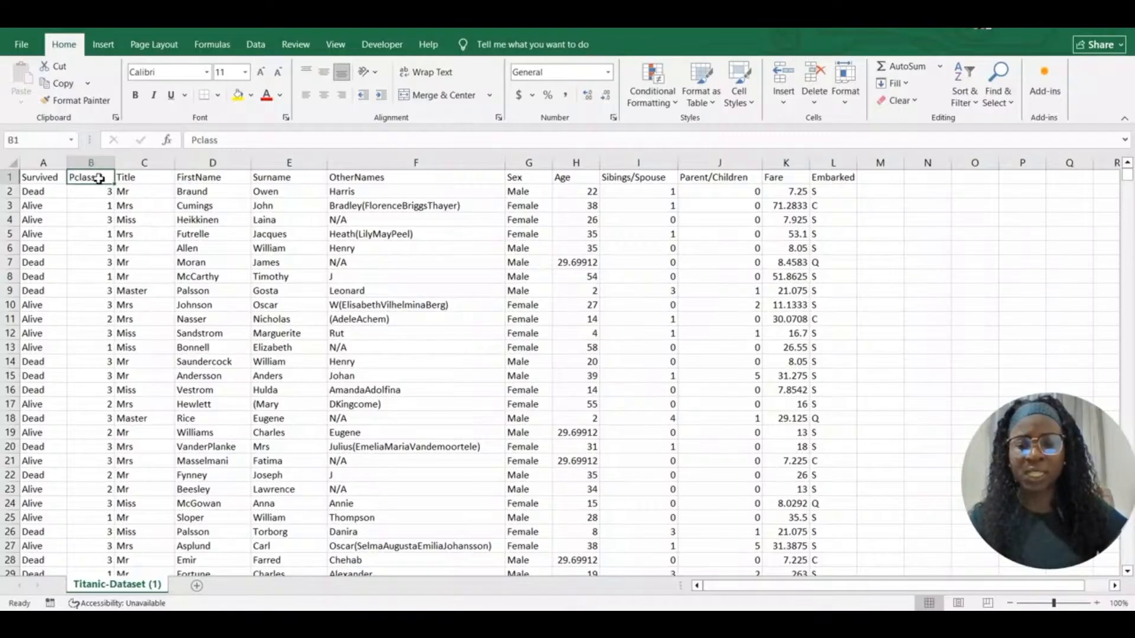
# Rename the Pclass header in B1 to Passengers Class and widen column B to fit
pyautogui.doubleClick(95, 178)
pyautogui.press('BackSpace')
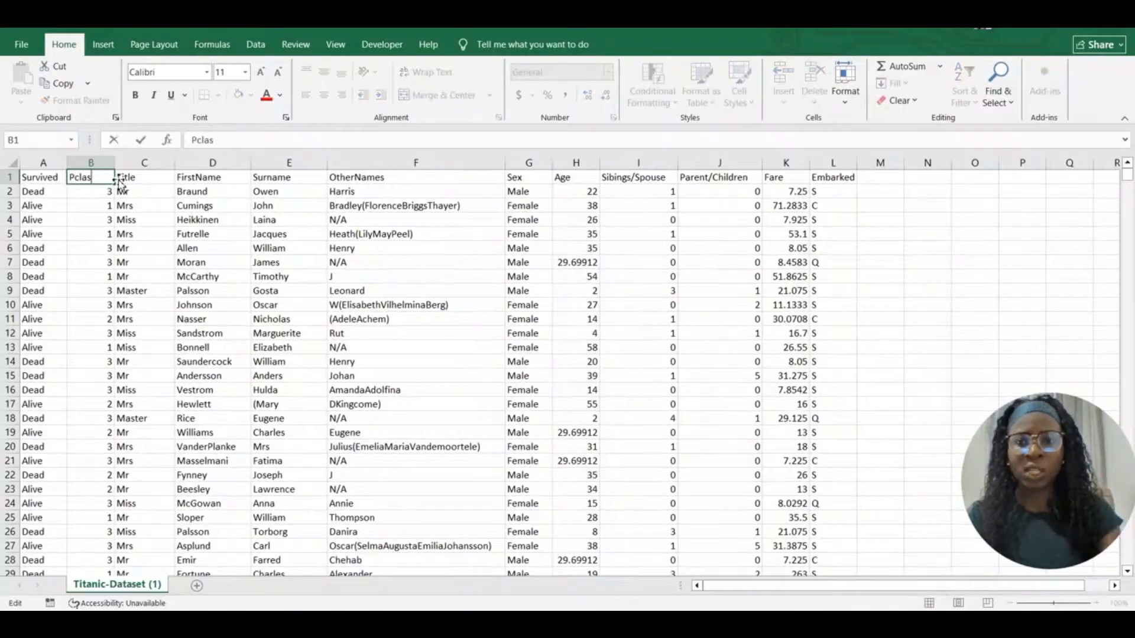
pyautogui.press('BackSpace')
pyautogui.press('BackSpace')
pyautogui.press('BackSpace')
pyautogui.press('BackSpace')
pyautogui.write('a')
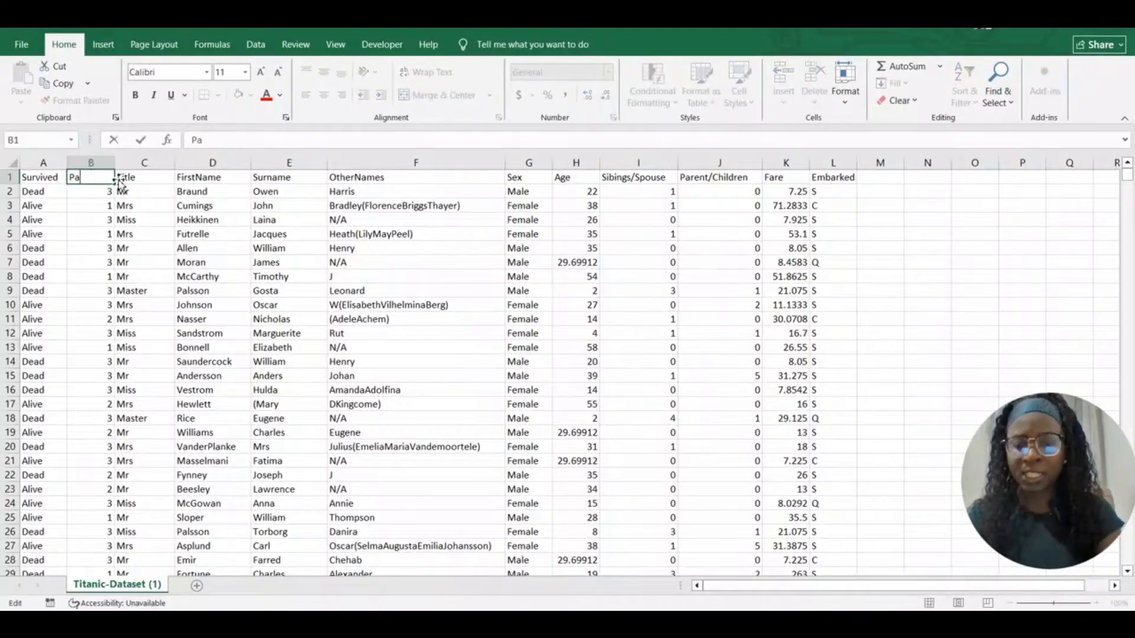
pyautogui.write('sse')
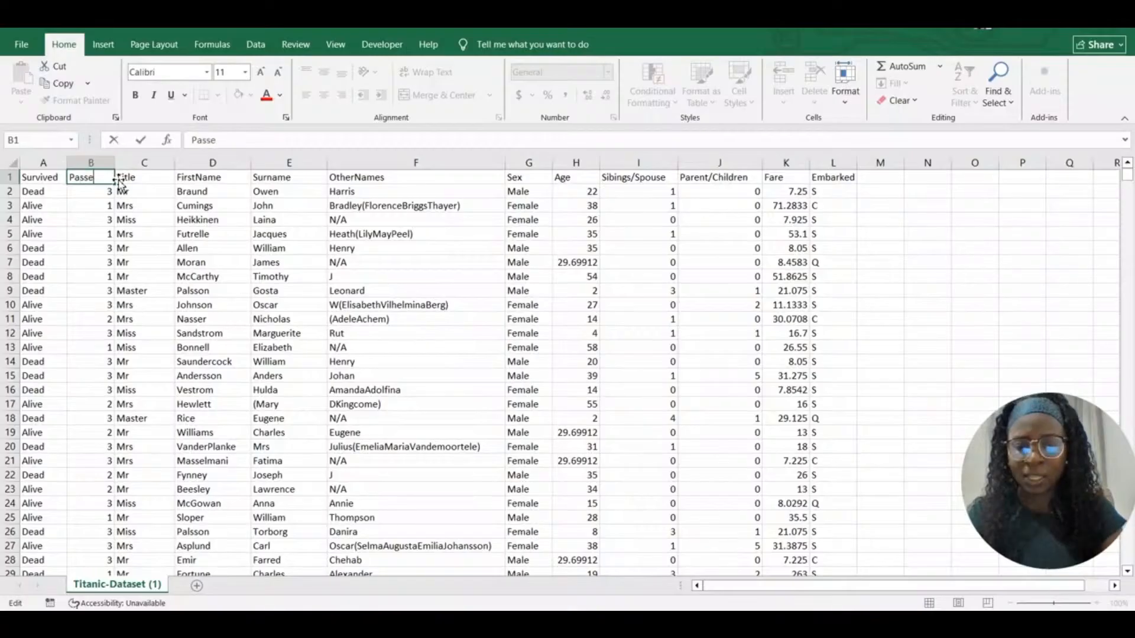
pyautogui.write('ngers C')
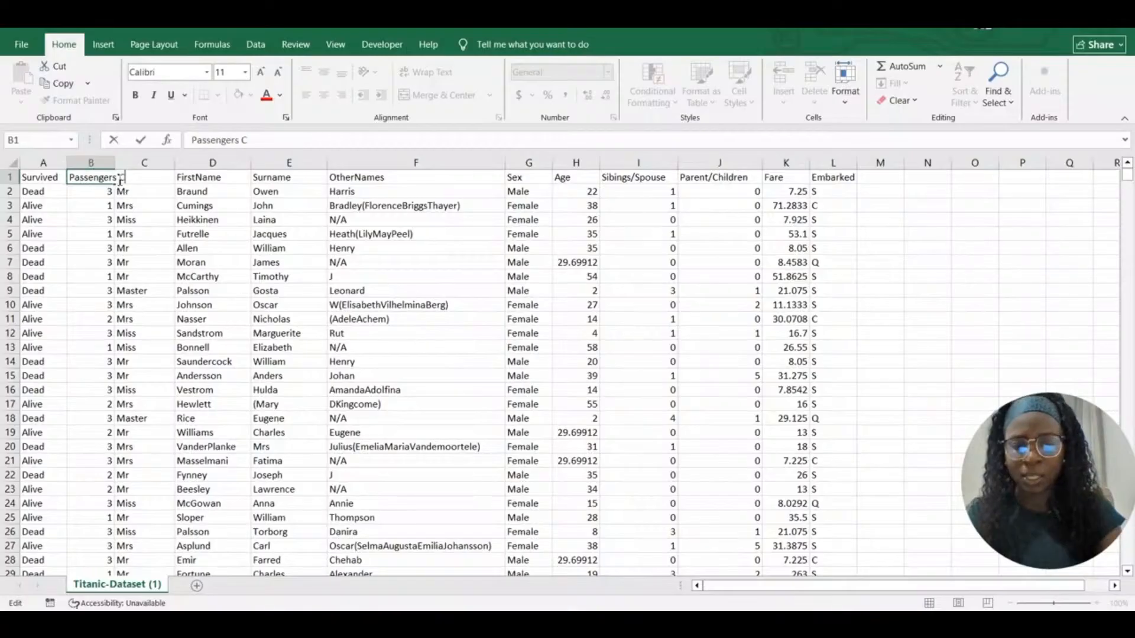
pyautogui.write('lass')
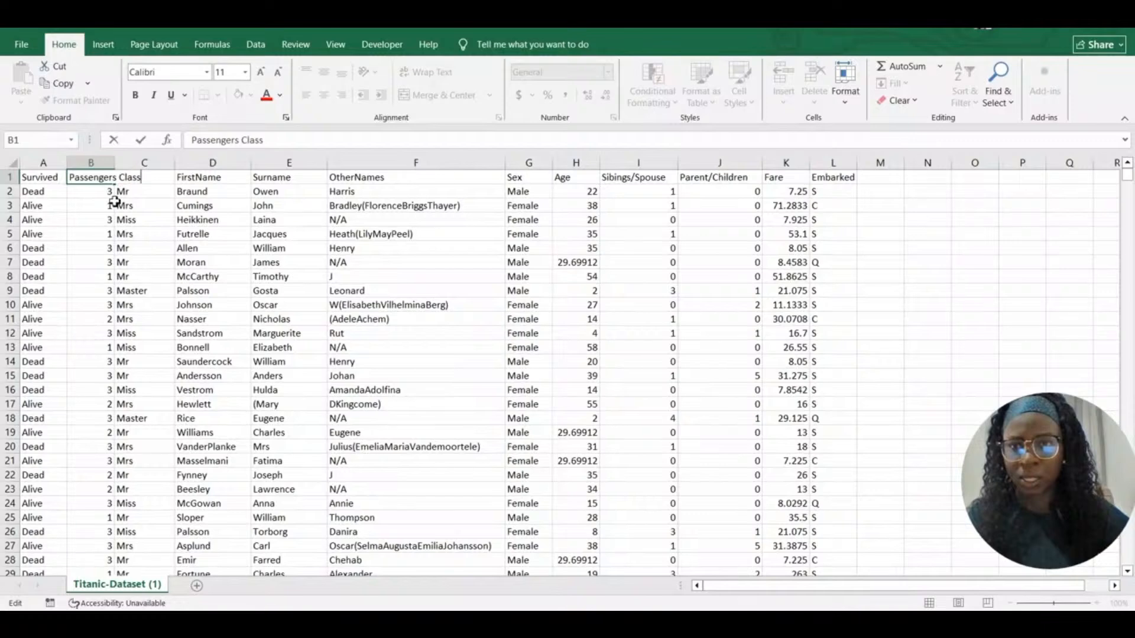
pyautogui.press('Return')
pyautogui.moveTo(115, 162); pyautogui.dragTo(167, 174)
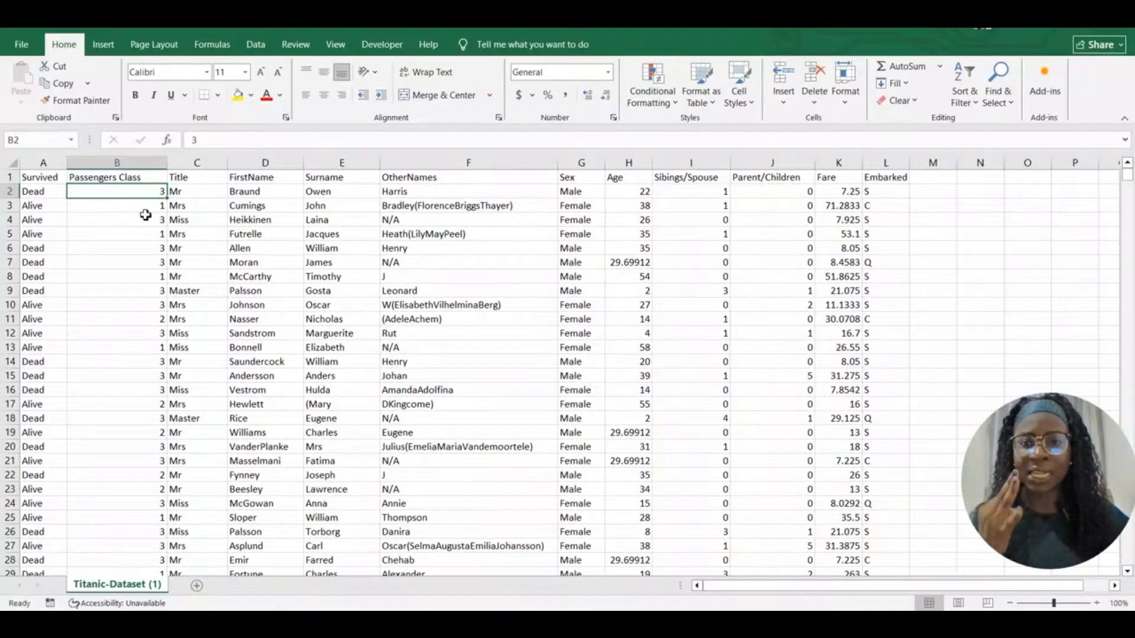
# In column B, replace every 1 with First Class
pyautogui.click(145, 165)
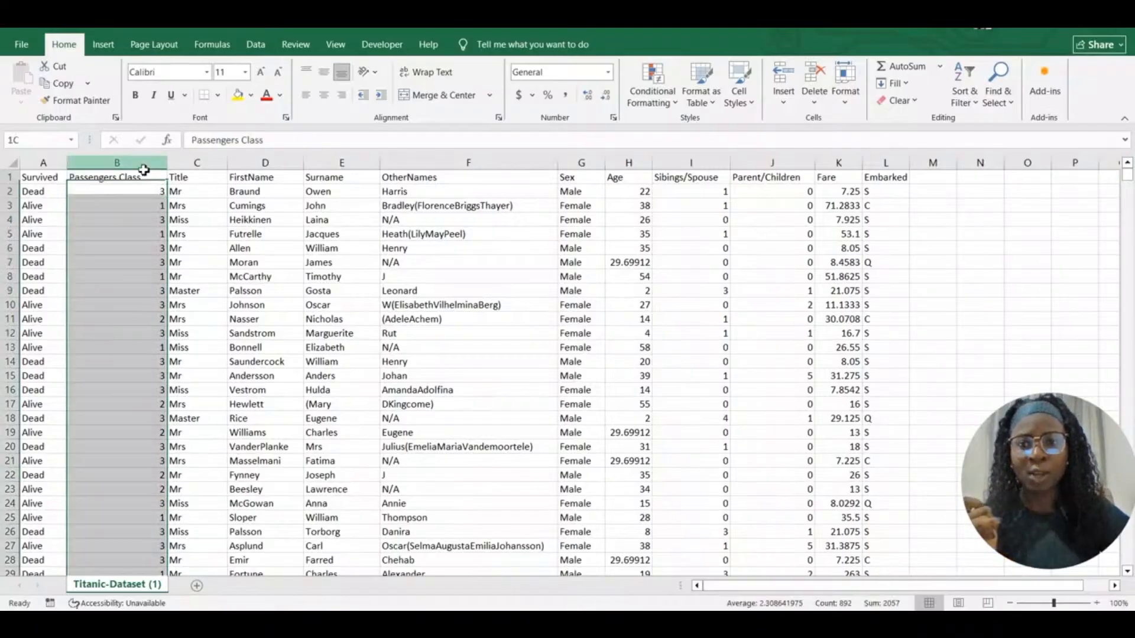
pyautogui.hotkey('ctrl', 'h')
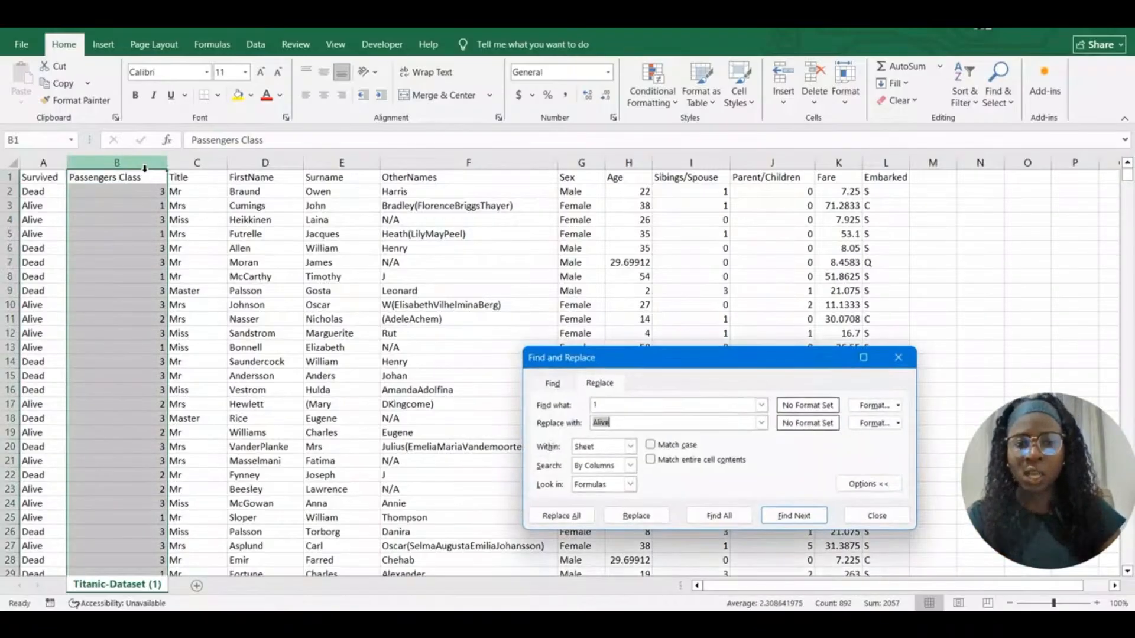
pyautogui.moveTo(624, 422); pyautogui.dragTo(588, 426)
pyautogui.write('First')
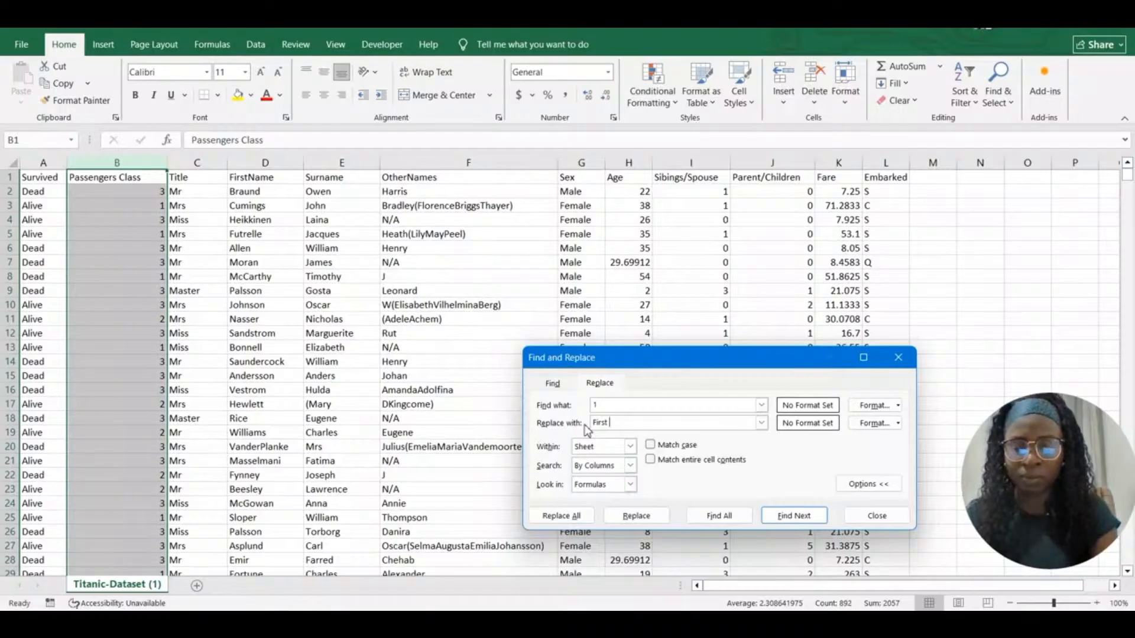
pyautogui.write(' Class')
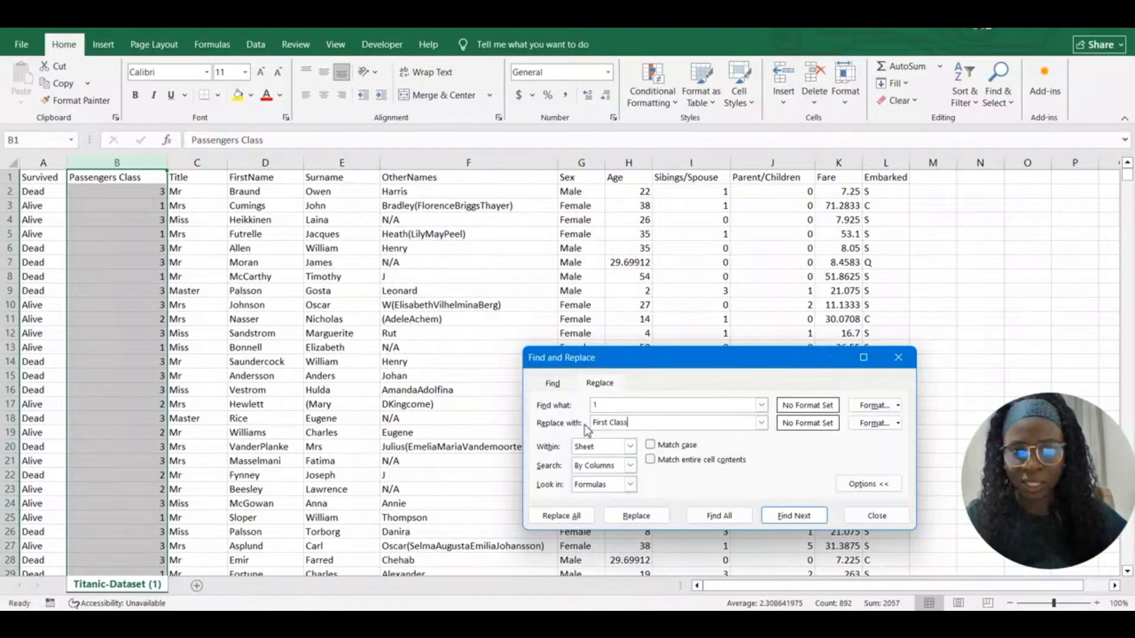
pyautogui.click(570, 518)
pyautogui.click(809, 478)
# Replace every 2 with Secound Class (184 replacements)
pyautogui.click(605, 405)
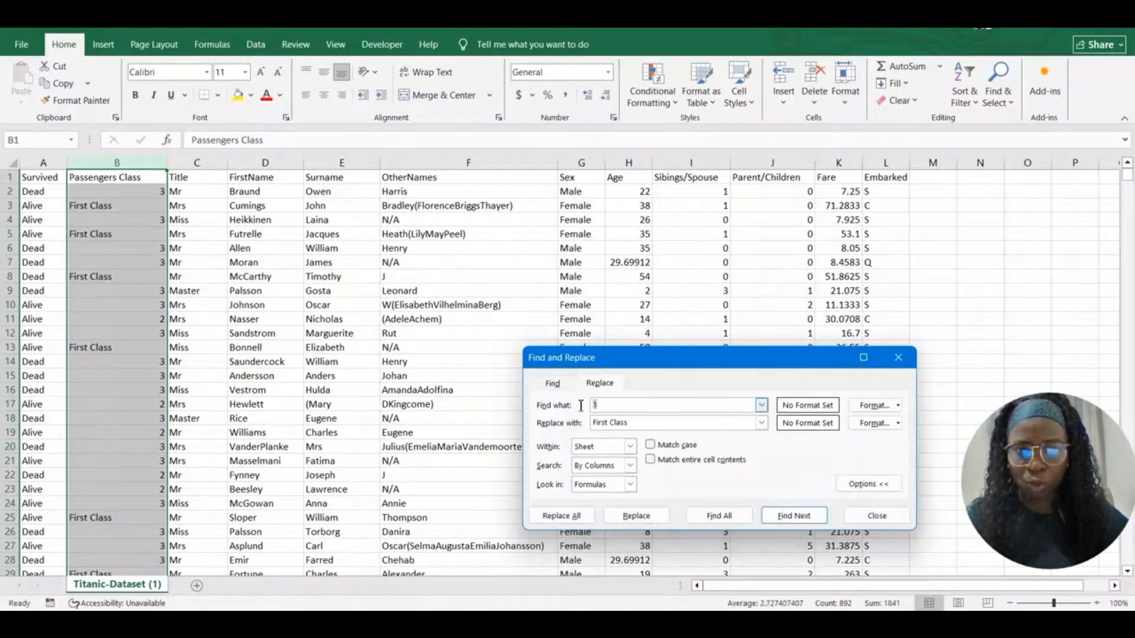
pyautogui.press('BackSpace')
pyautogui.write('2')
pyautogui.doubleClick(610, 422)
pyautogui.press('BackSpace')
pyautogui.write('Secon')
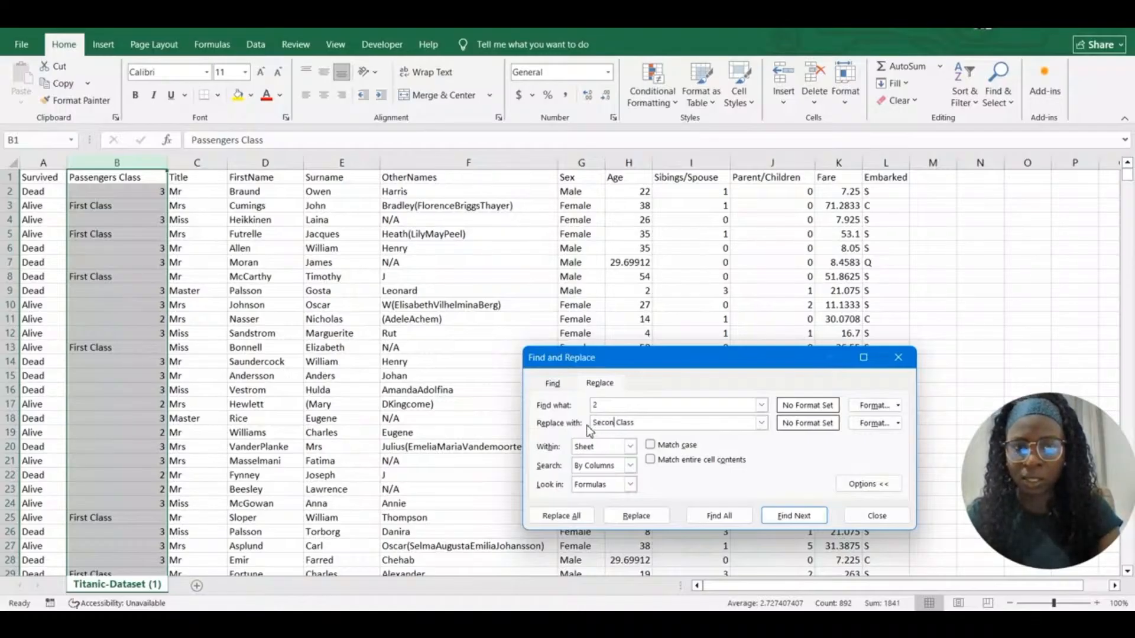
pyautogui.press('BackSpace')
pyautogui.write('und')
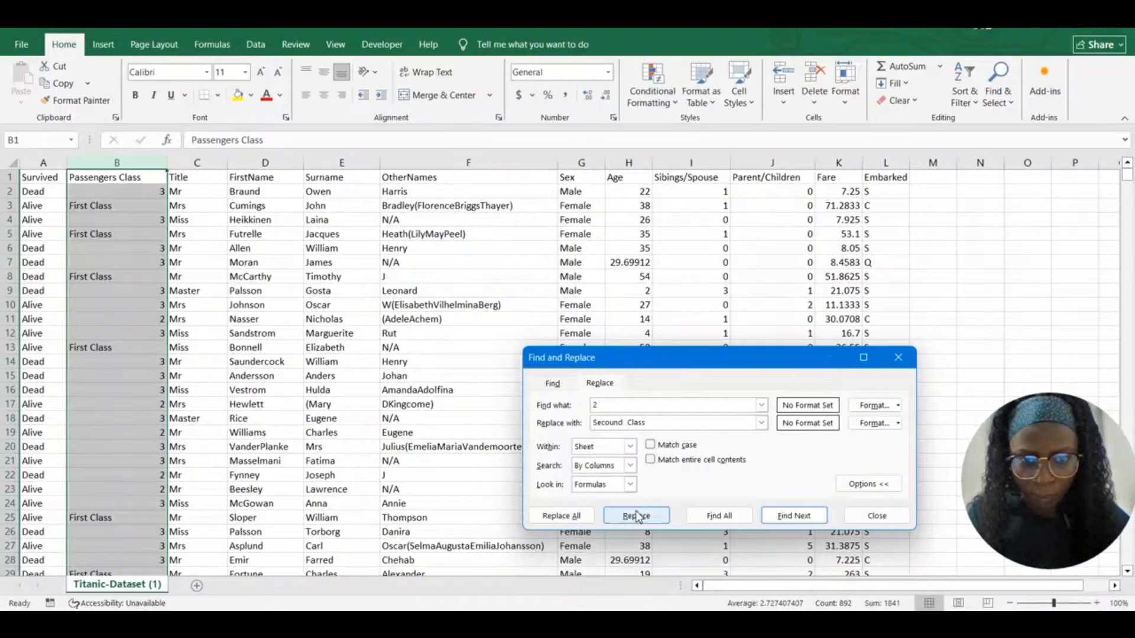
pyautogui.click(588, 517)
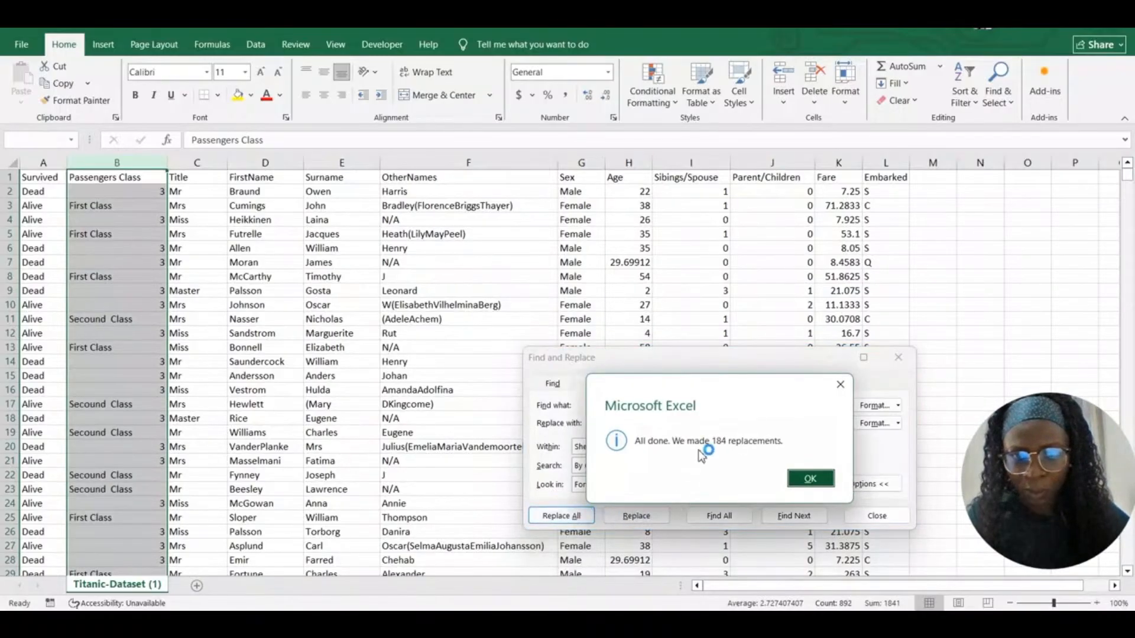
pyautogui.click(809, 478)
# Replace every 3 with Third Class (491 replacements) and close Find and Replace
pyautogui.doubleClick(595, 407)
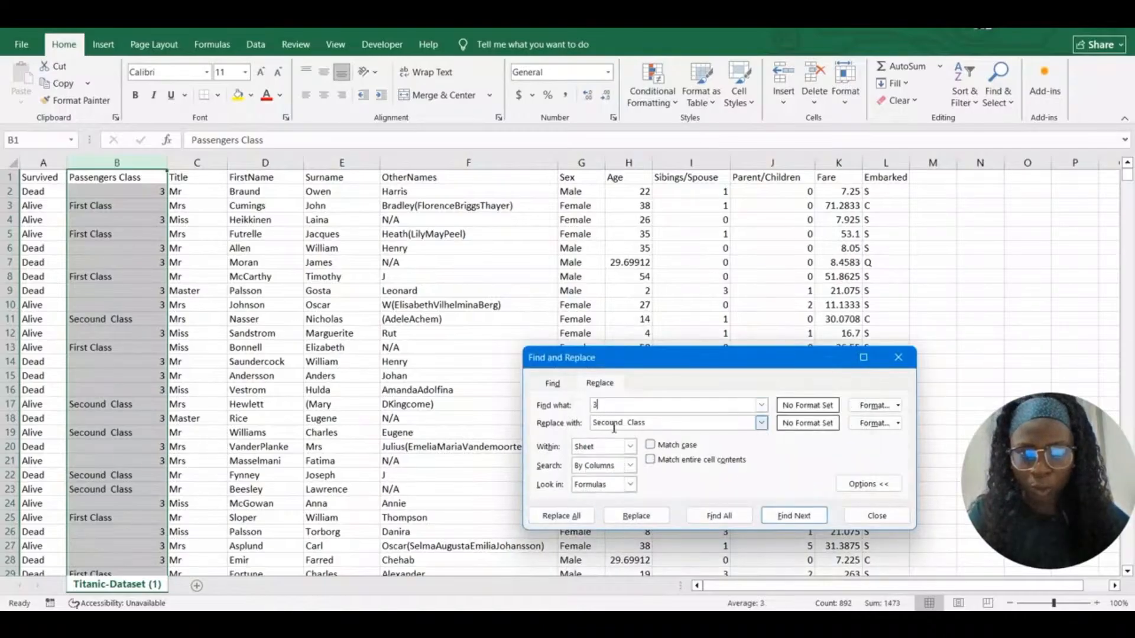
pyautogui.moveTo(624, 423); pyautogui.dragTo(593, 427)
pyautogui.press('BackSpace')
pyautogui.write('Third')
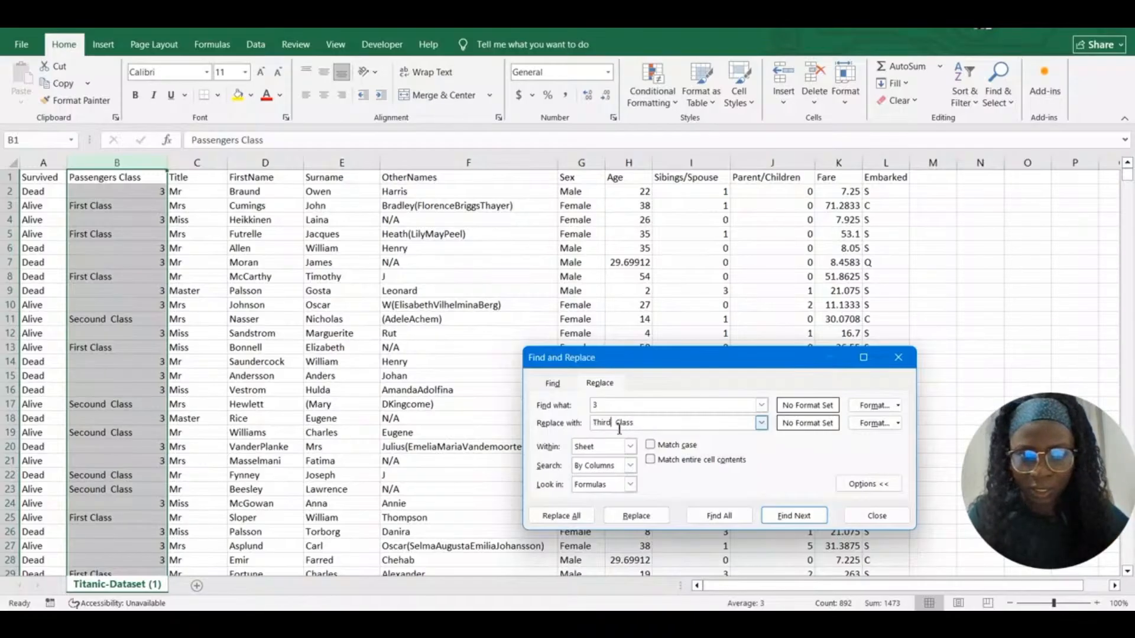
pyautogui.click(576, 519)
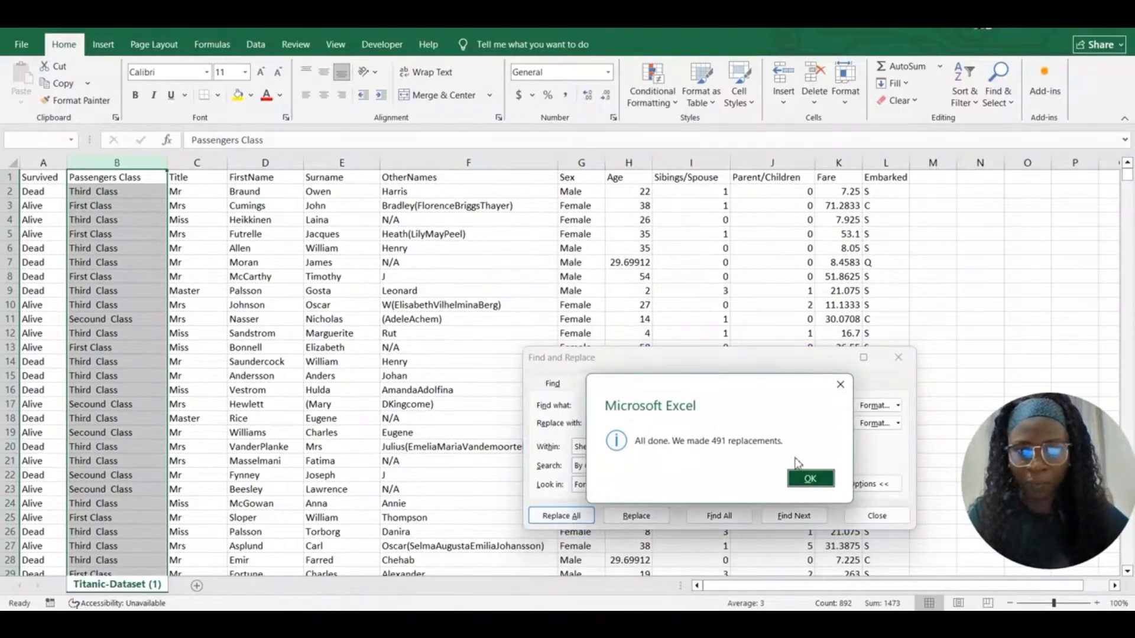
pyautogui.click(807, 477)
pyautogui.click(898, 358)
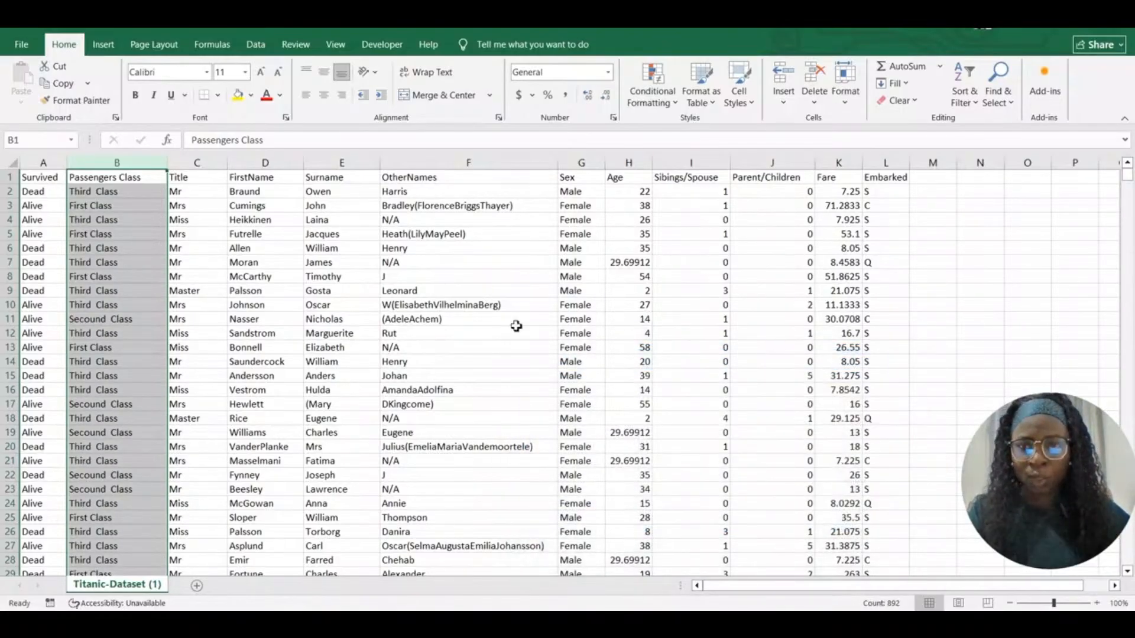
pyautogui.click(422, 319)
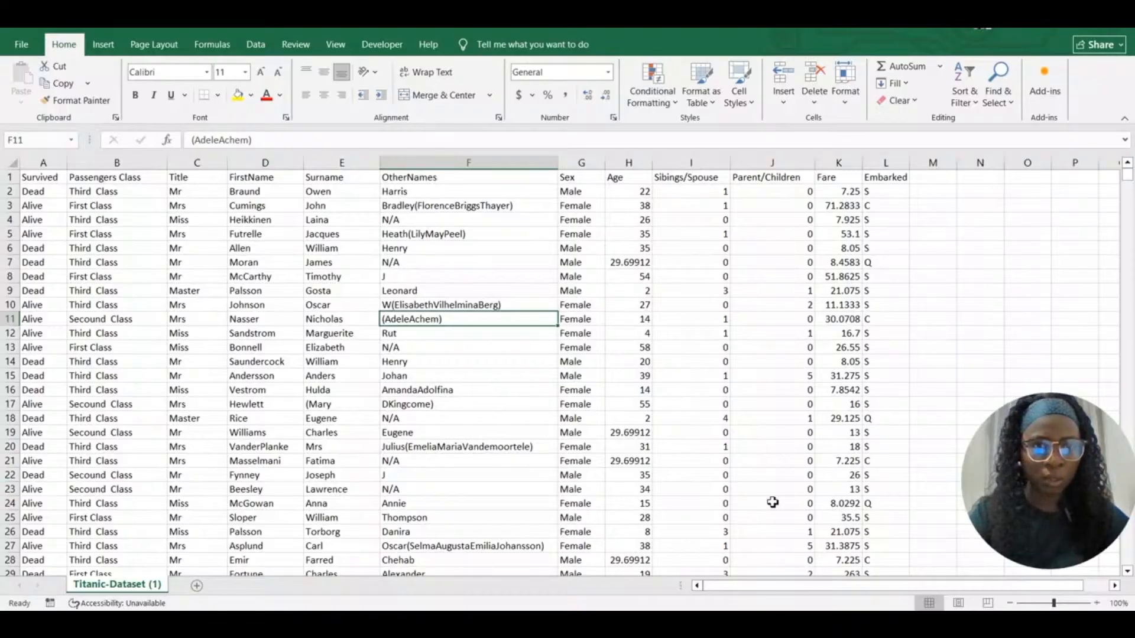
# Select the entire Embarked column L
pyautogui.click(892, 164)
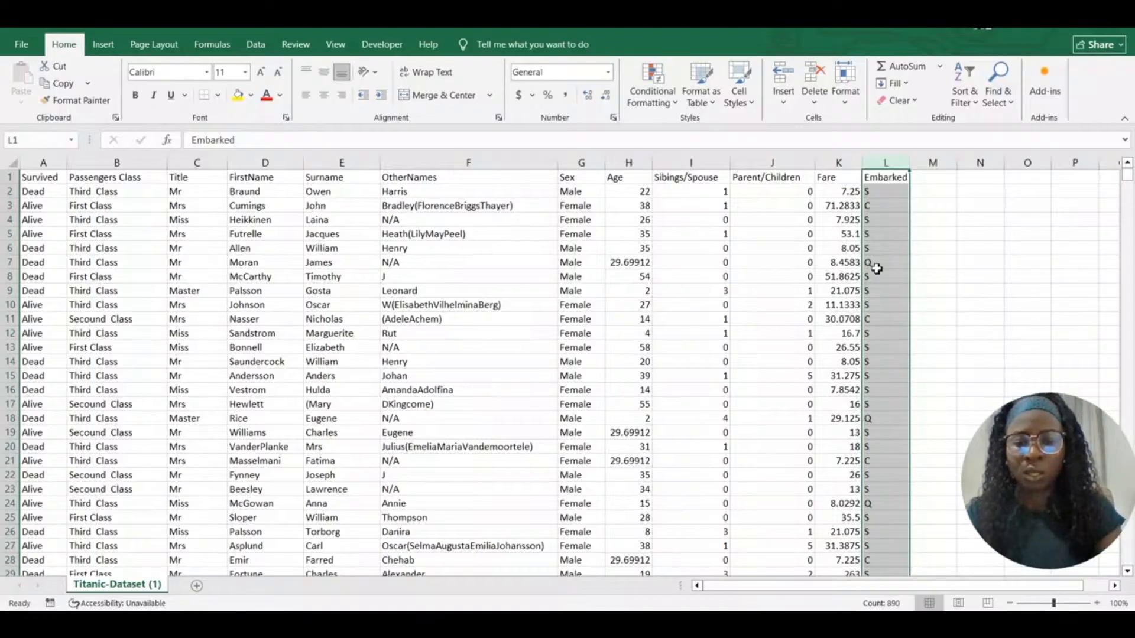
# Replace every S in the Embarked column with Southampton using Replace All
pyautogui.hotkey('ctrl', 'h')
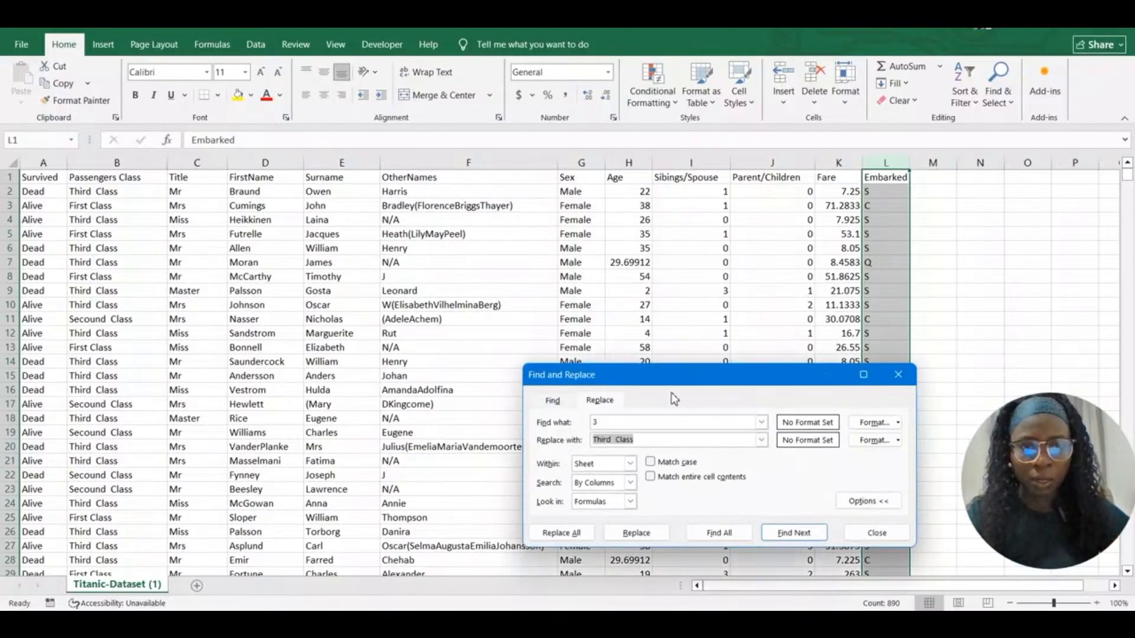
pyautogui.moveTo(676, 376); pyautogui.dragTo(383, 253)
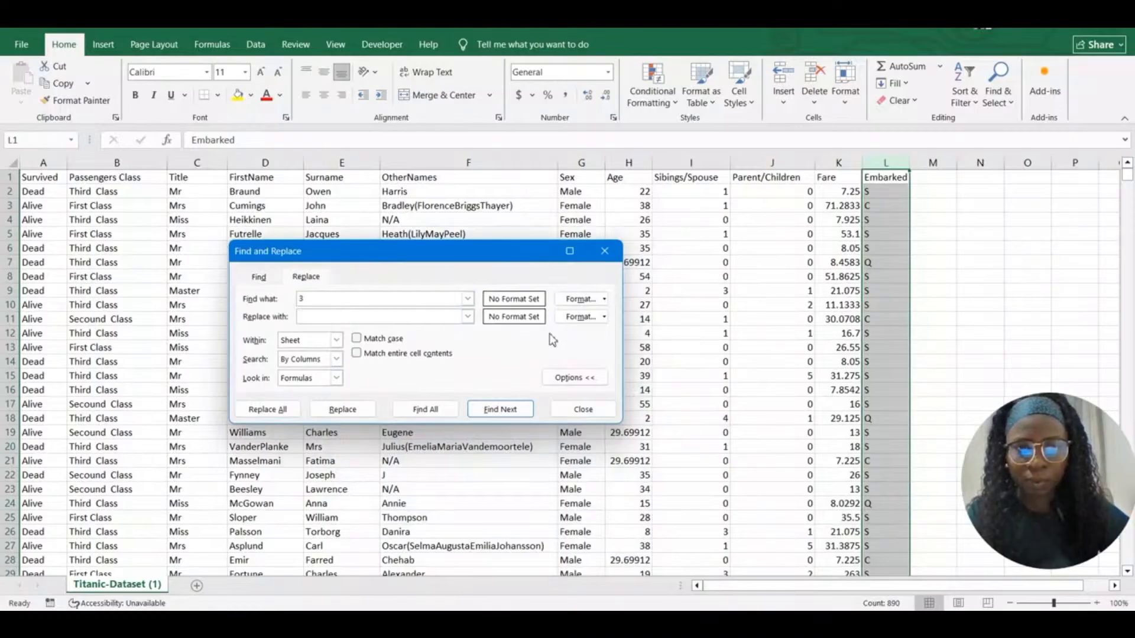
pyautogui.click(306, 300)
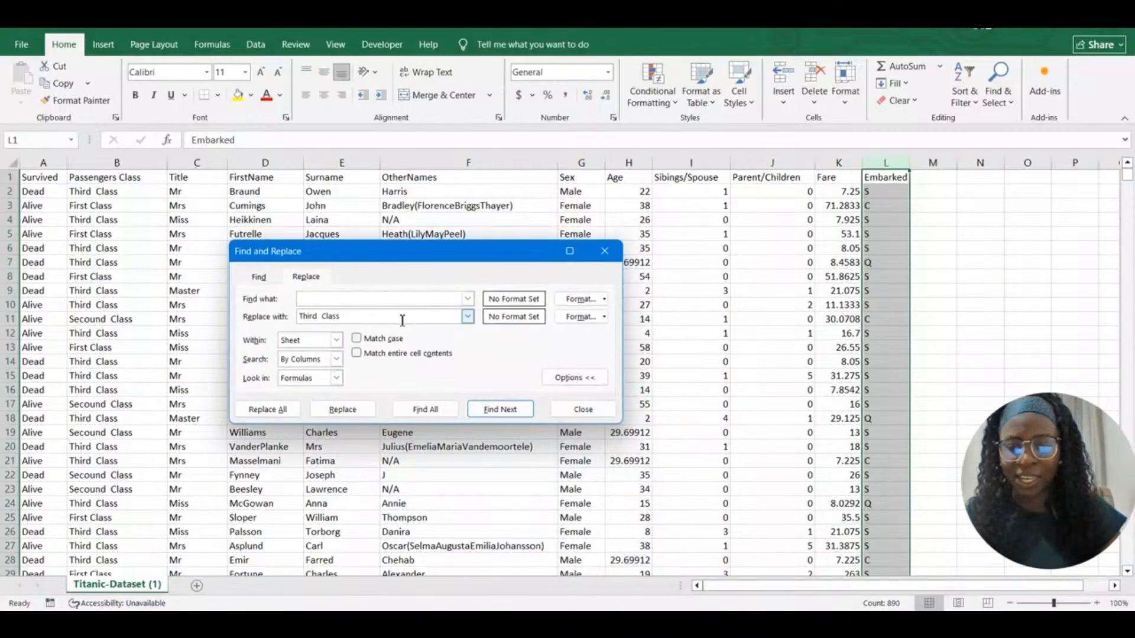
pyautogui.write('S')
pyautogui.moveTo(343, 317); pyautogui.dragTo(299, 319)
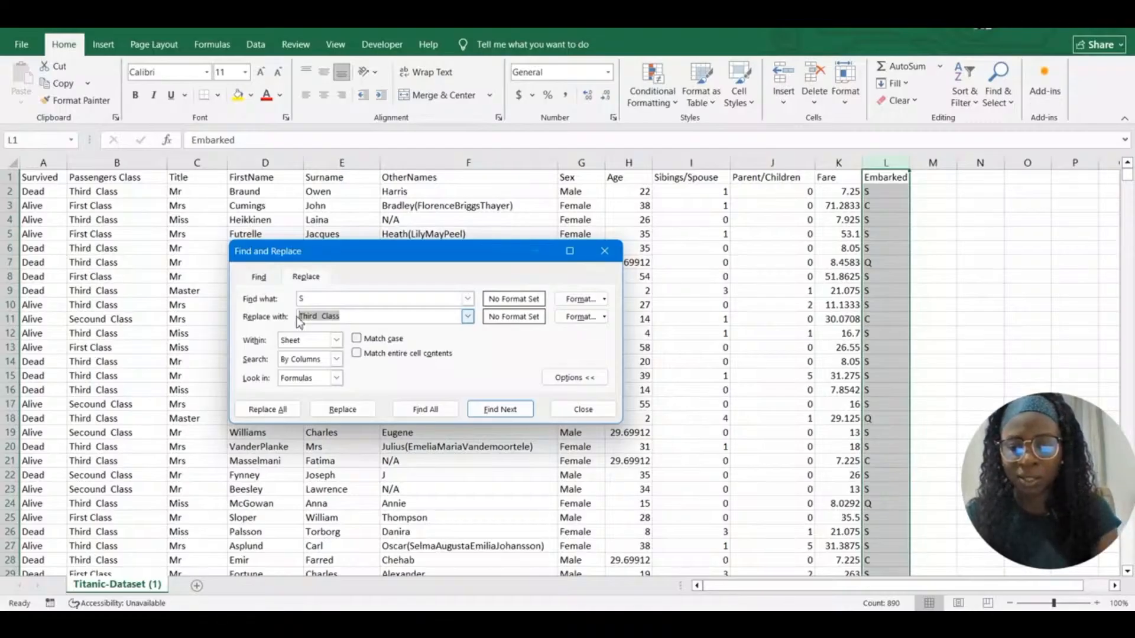
pyautogui.write('S')
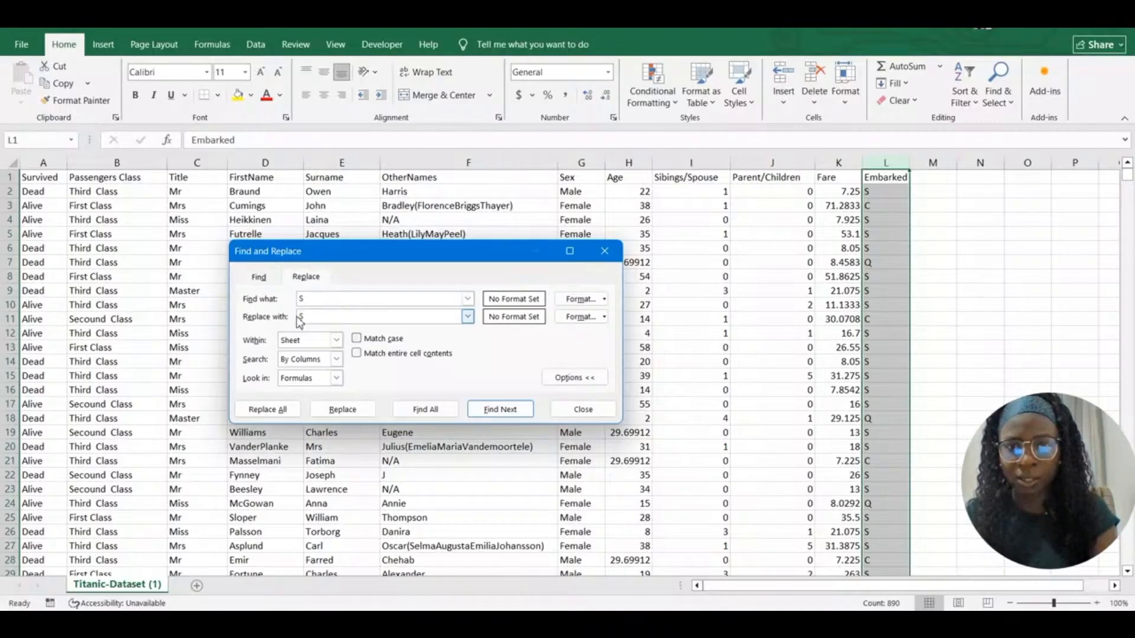
pyautogui.write('outh')
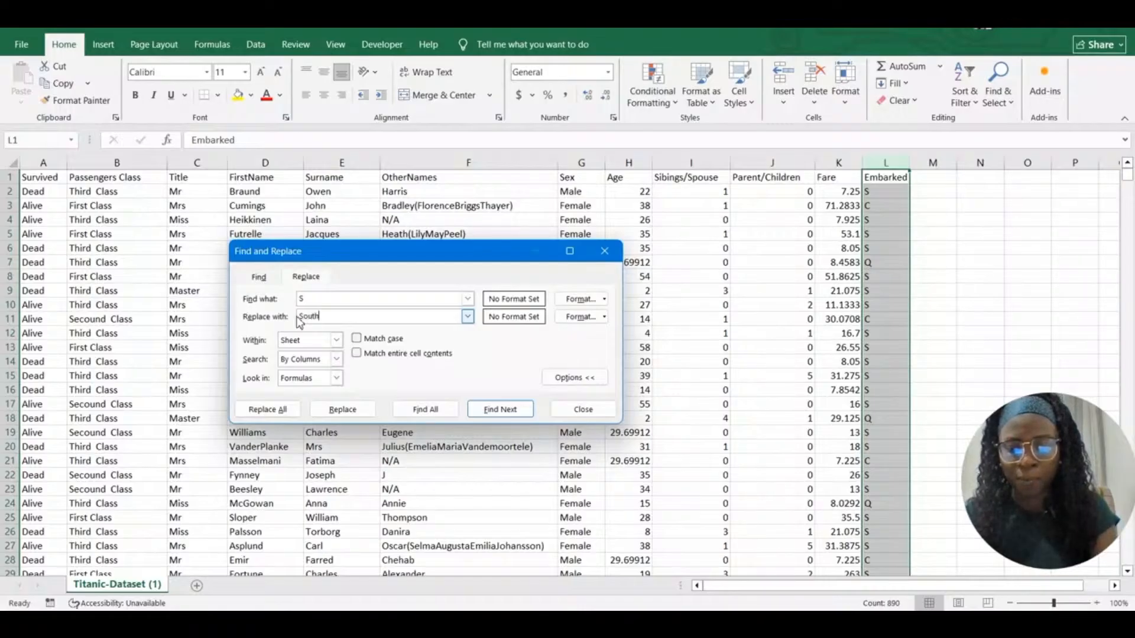
pyautogui.write('ampton')
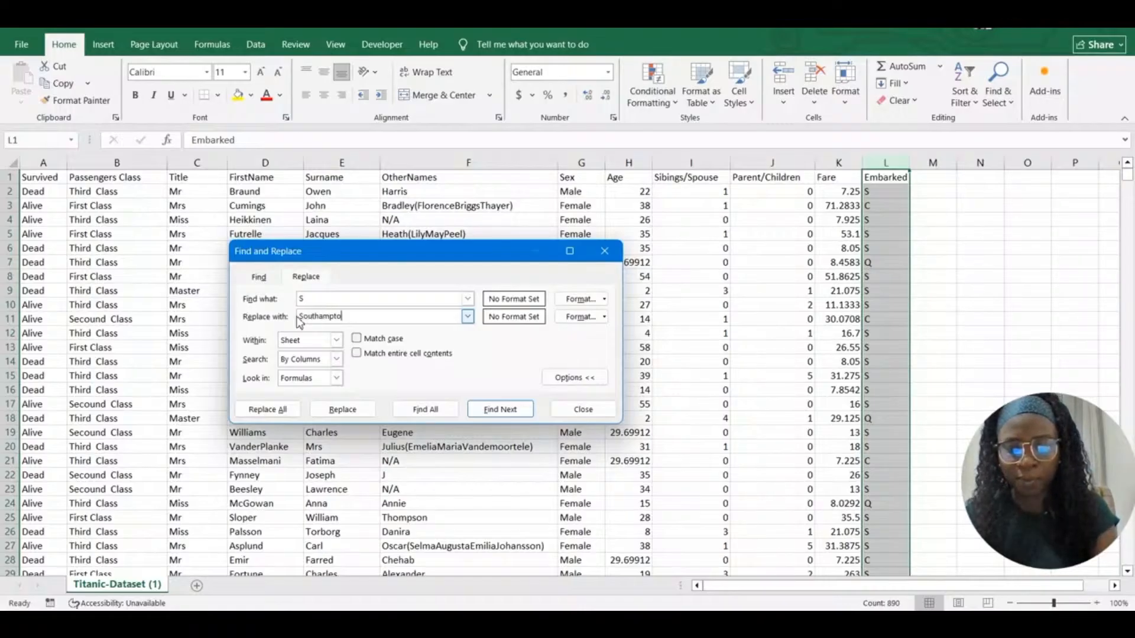
pyautogui.click(276, 417)
pyautogui.click(507, 369)
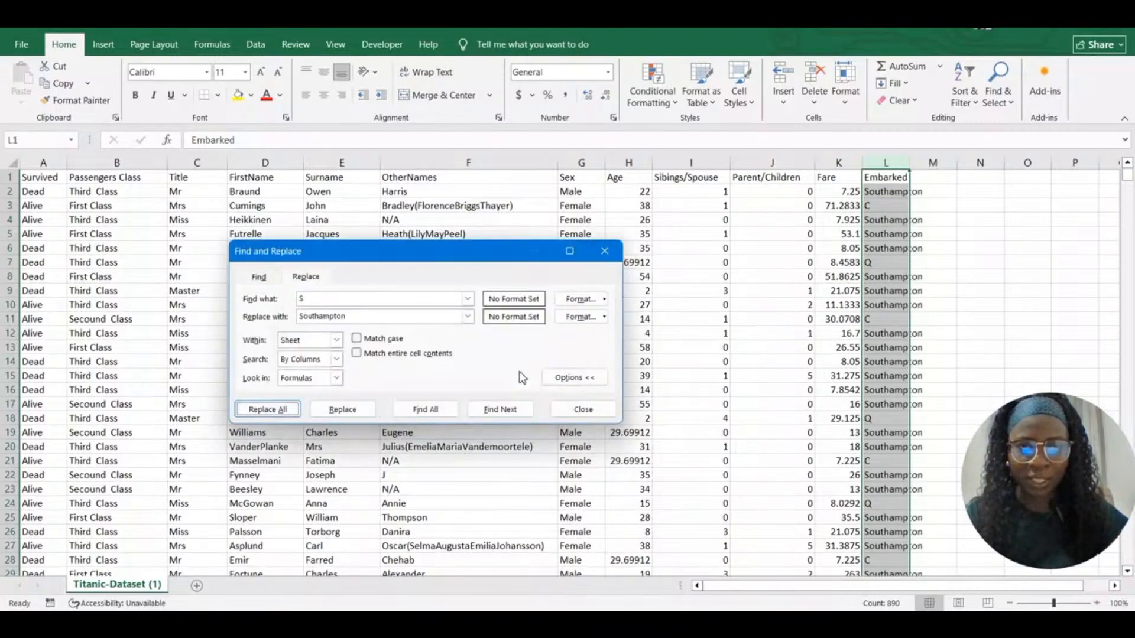
# Replace every Embarked code C with Cherborg, giving 168 replacements
pyautogui.click(325, 298)
pyautogui.press('BackSpace')
pyautogui.write('C')
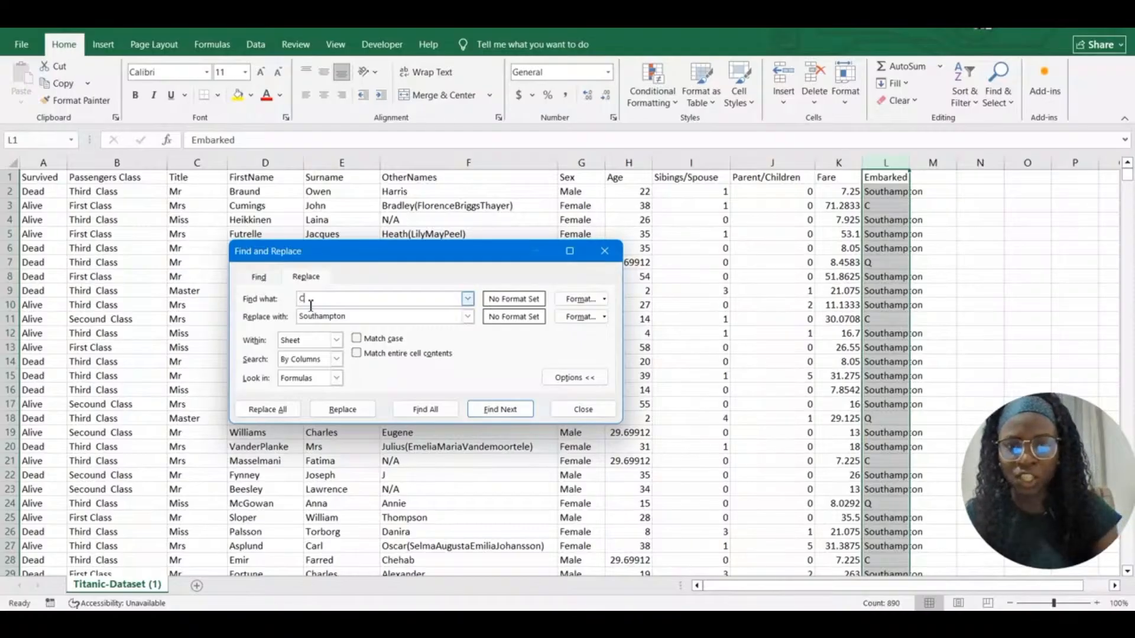
pyautogui.moveTo(353, 317); pyautogui.dragTo(298, 323)
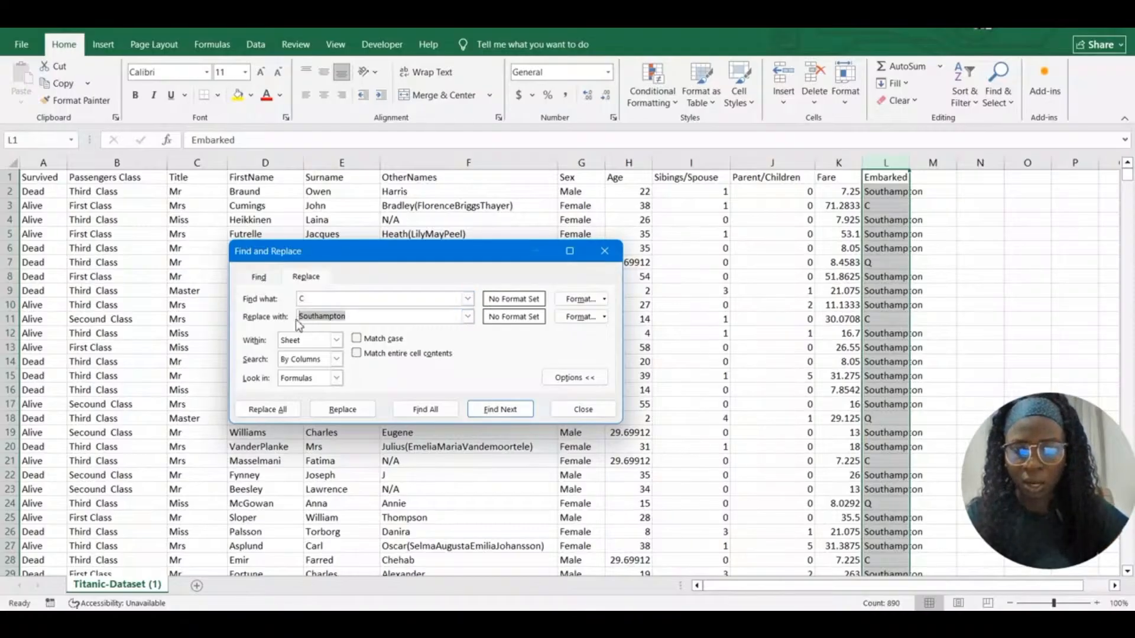
pyautogui.write('Cherb')
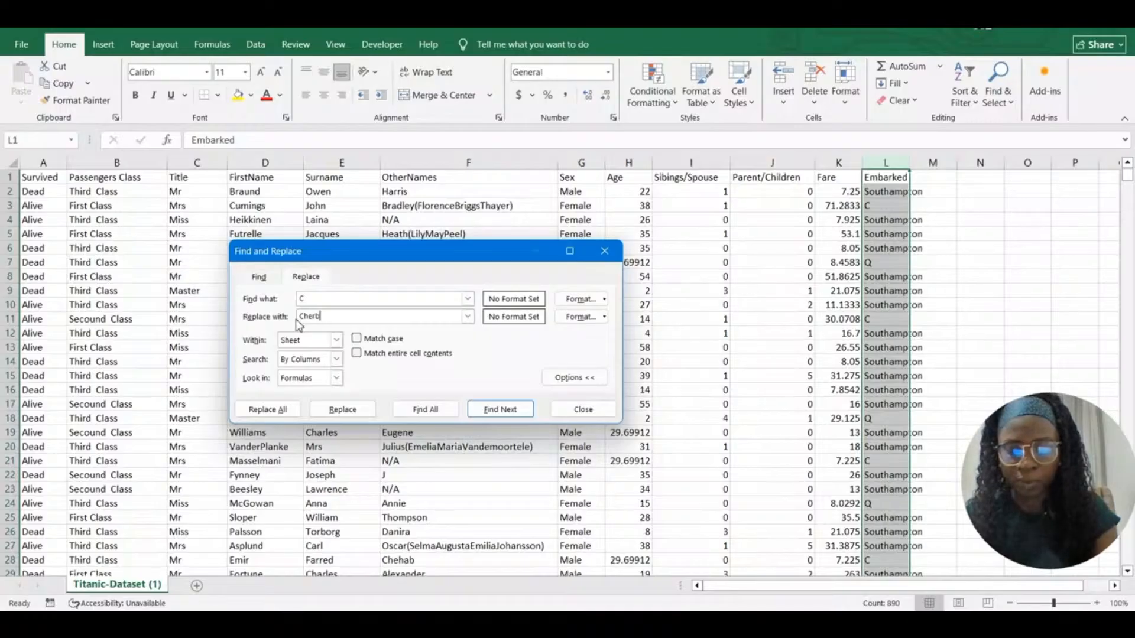
pyautogui.write('org')
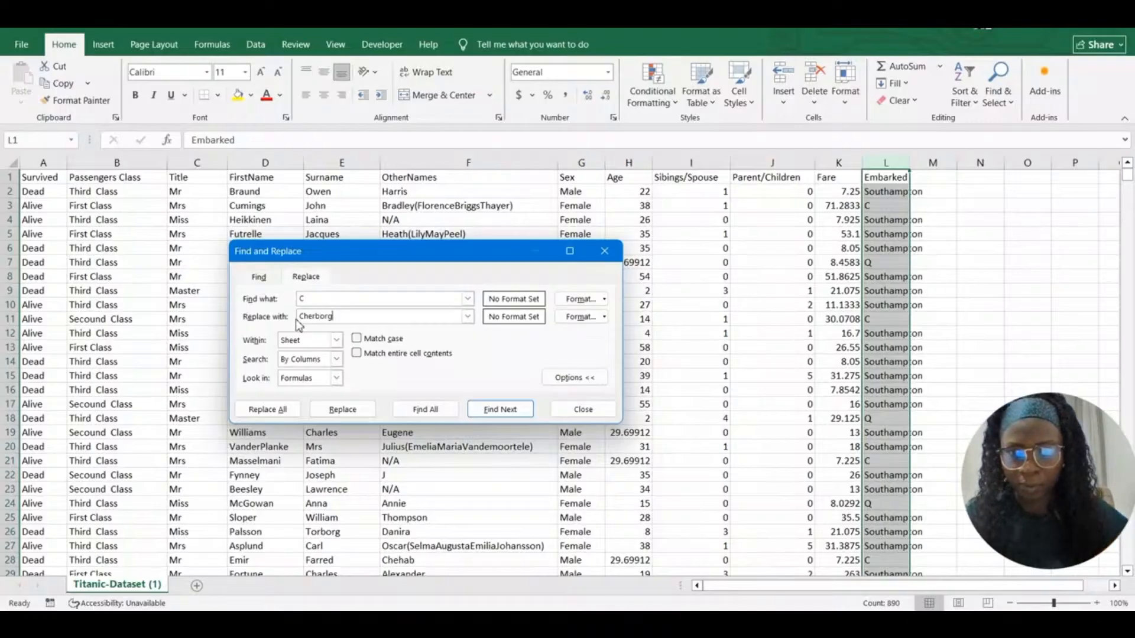
pyautogui.click(283, 406)
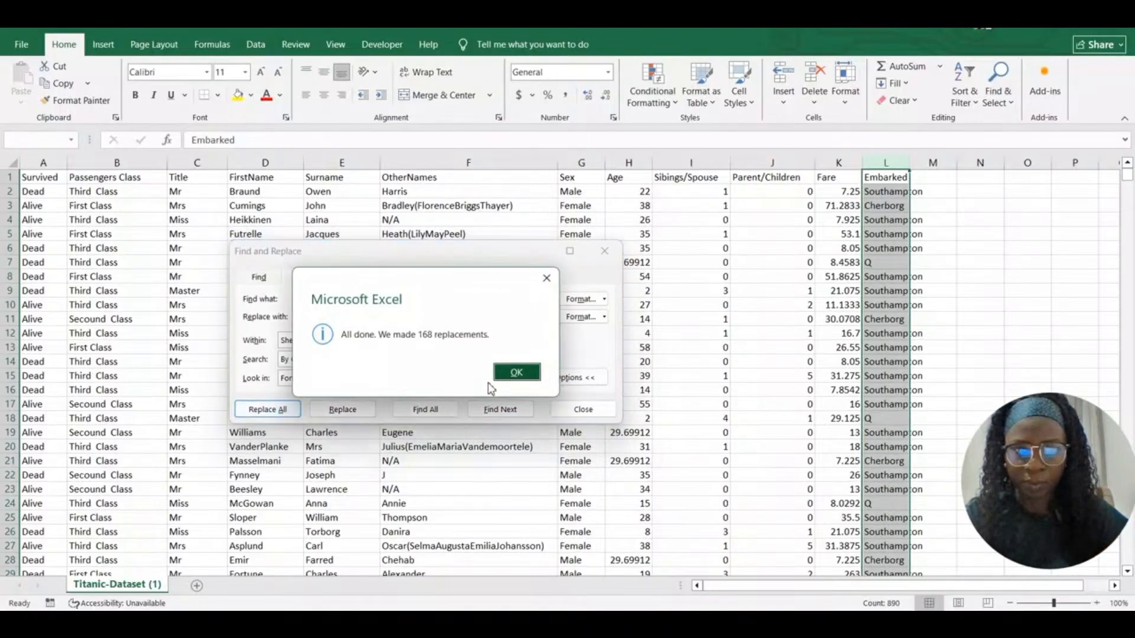
pyautogui.click(516, 373)
# Replace every Q with Queenstown (77 replacements) and close the Find and Replace dialog
pyautogui.click(297, 300)
pyautogui.write('Q')
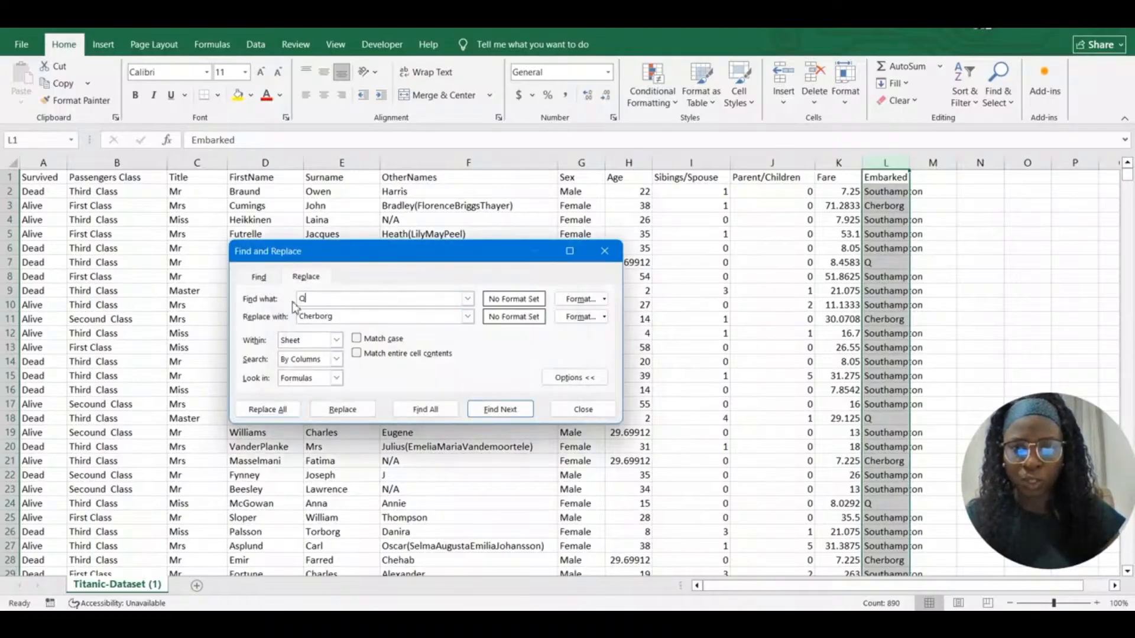
pyautogui.moveTo(341, 317); pyautogui.dragTo(301, 317)
pyautogui.write('Quee')
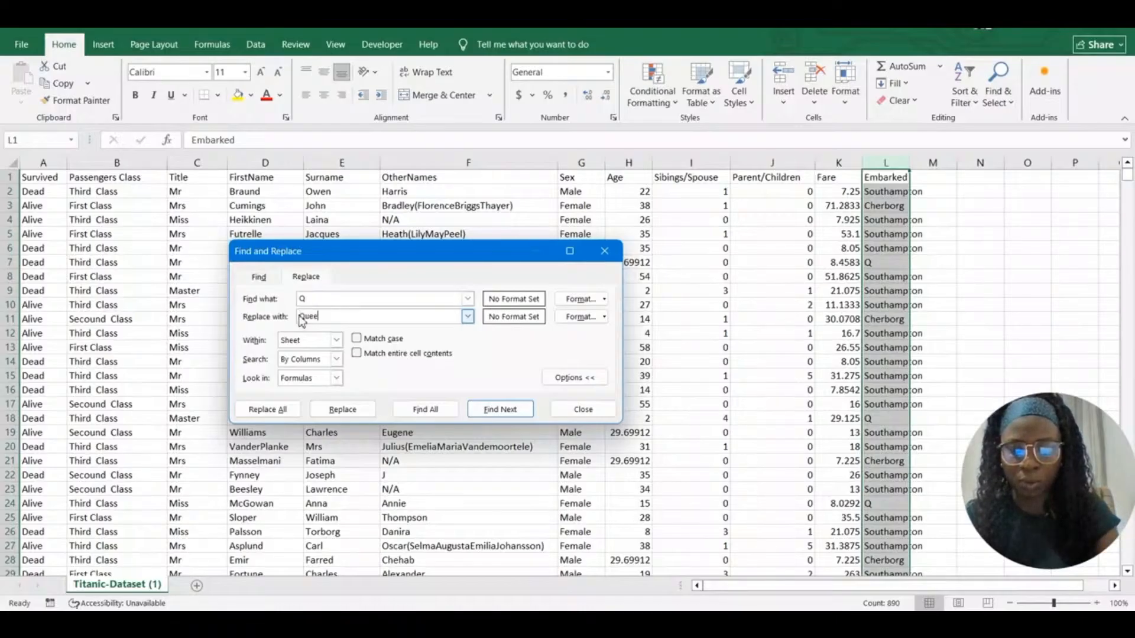
pyautogui.write('nstow')
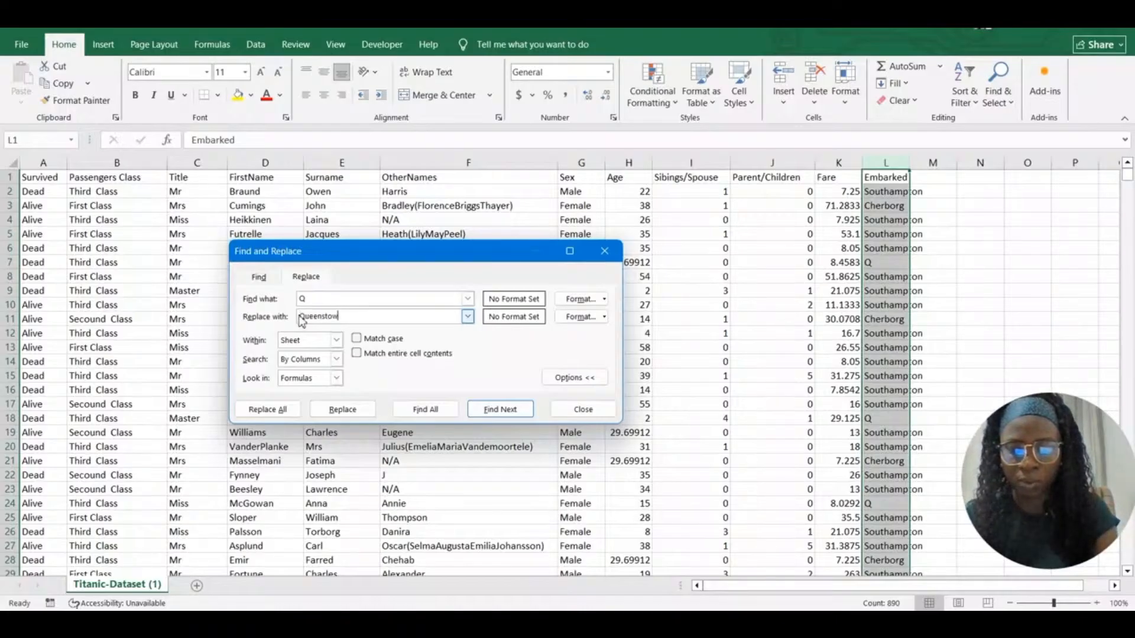
pyautogui.write('n')
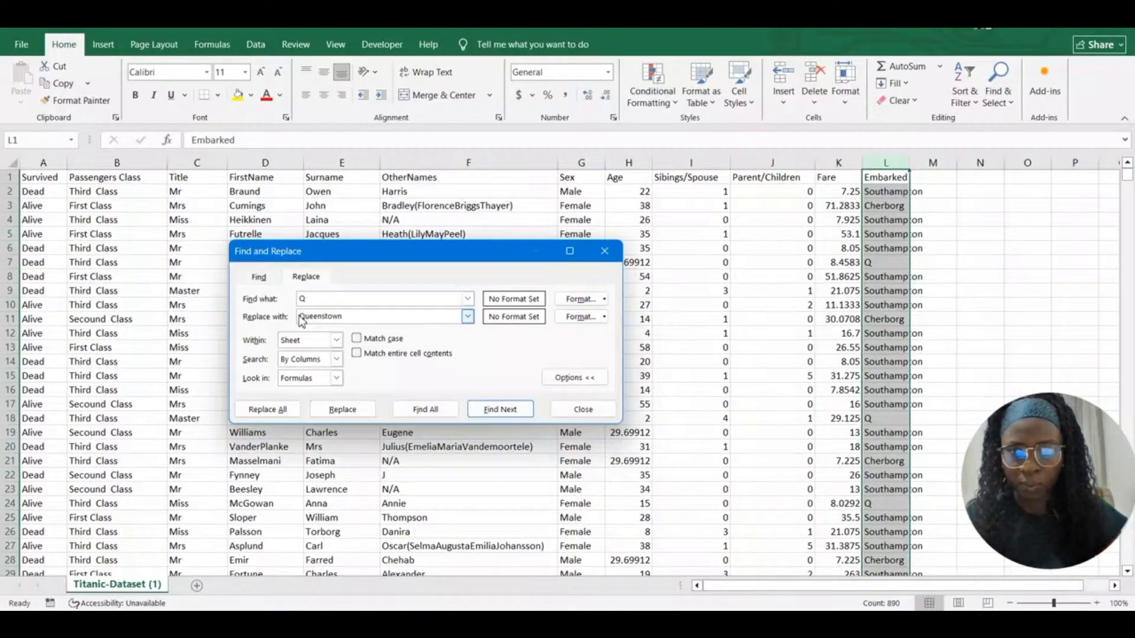
pyautogui.click(276, 415)
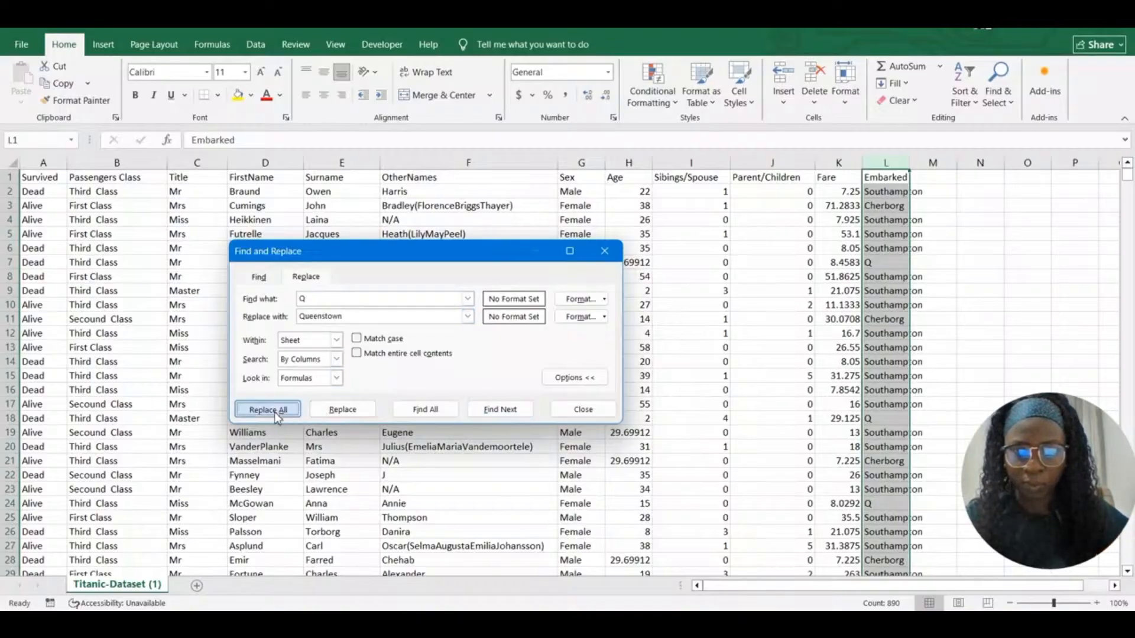
pyautogui.click(520, 375)
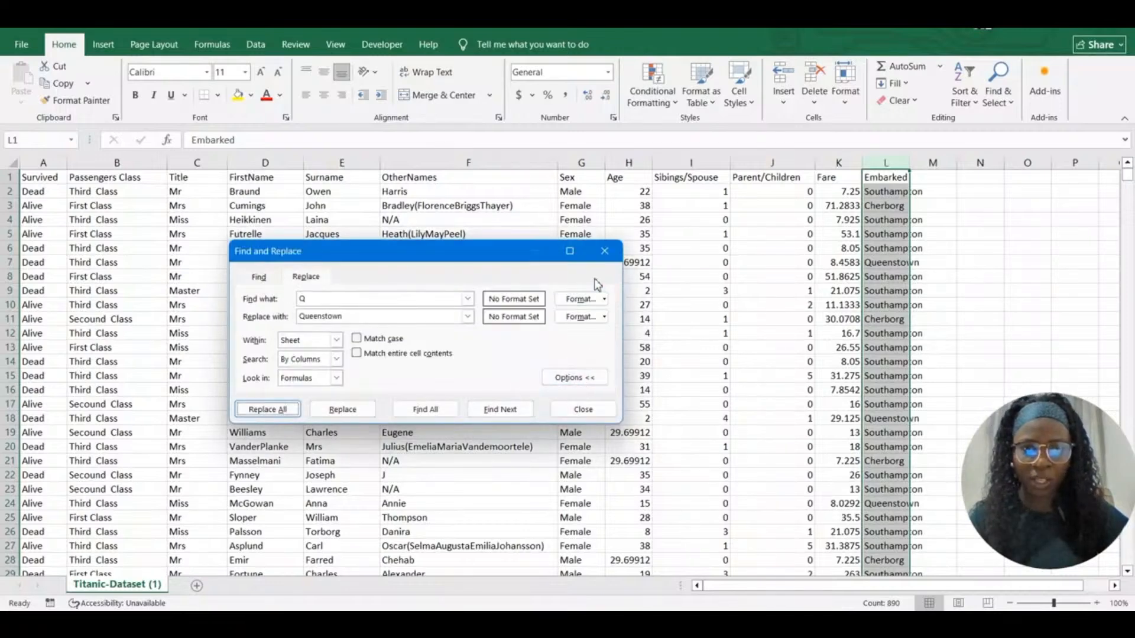
pyautogui.click(604, 255)
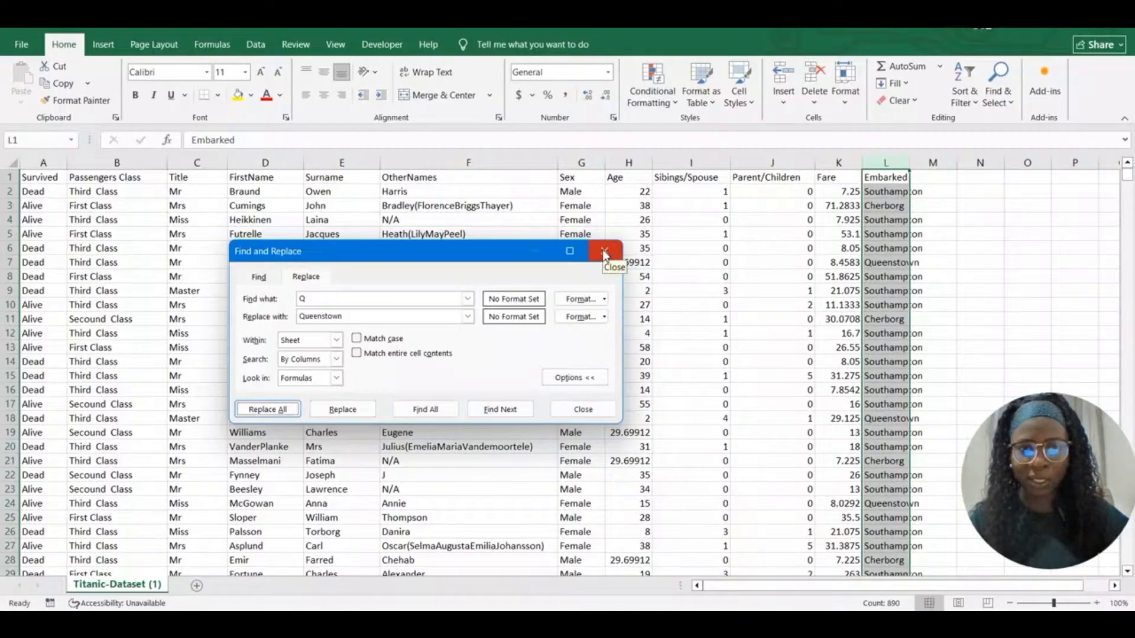
pyautogui.click(604, 255)
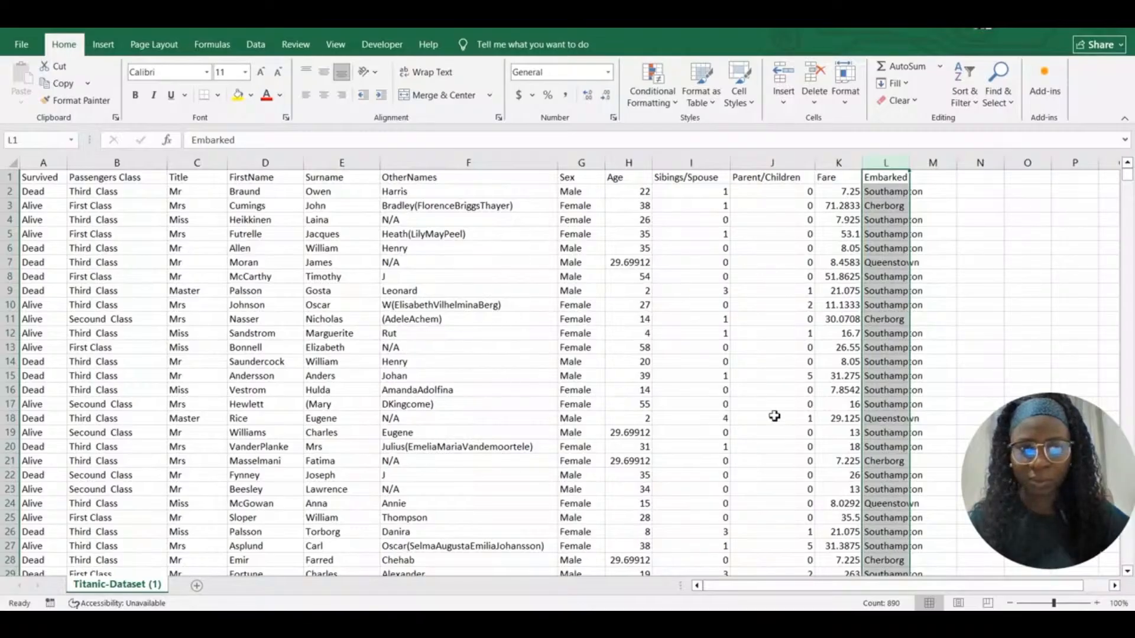
# Widen the Embarked column to fit Southampton and the Fare column slightly
pyautogui.click(752, 308)
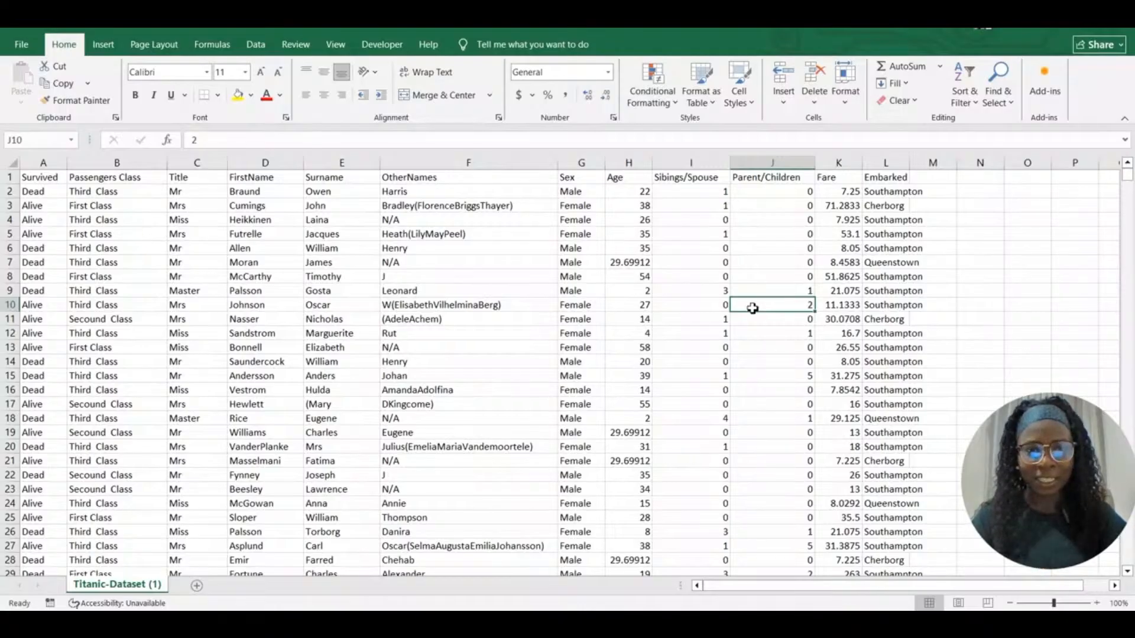
pyautogui.moveTo(909, 163); pyautogui.dragTo(956, 167)
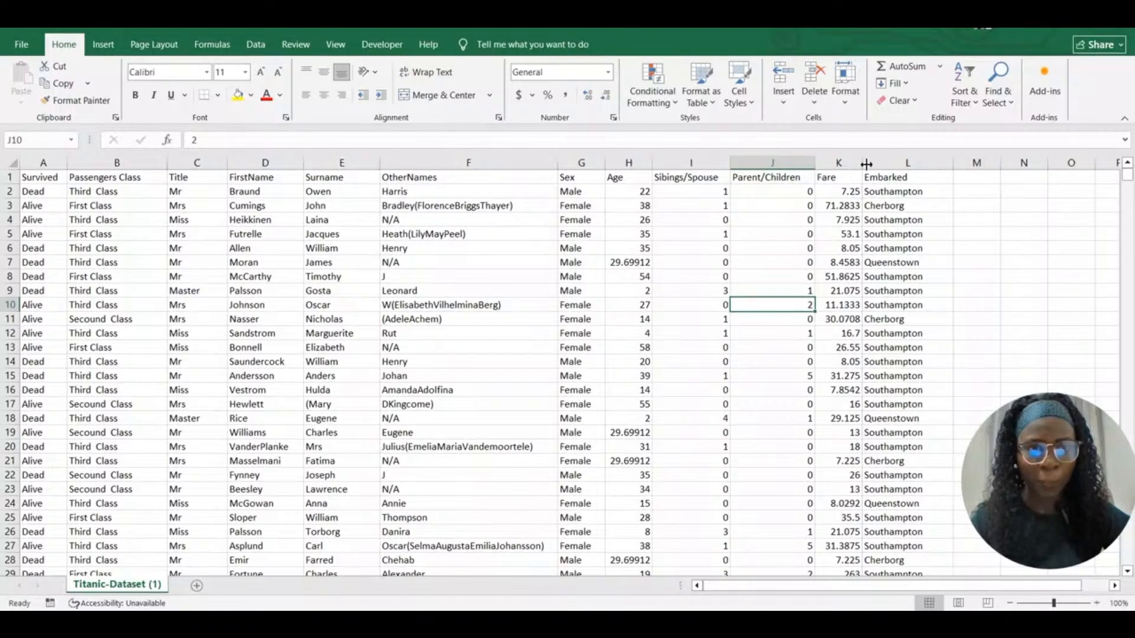
pyautogui.moveTo(866, 164); pyautogui.dragTo(882, 164)
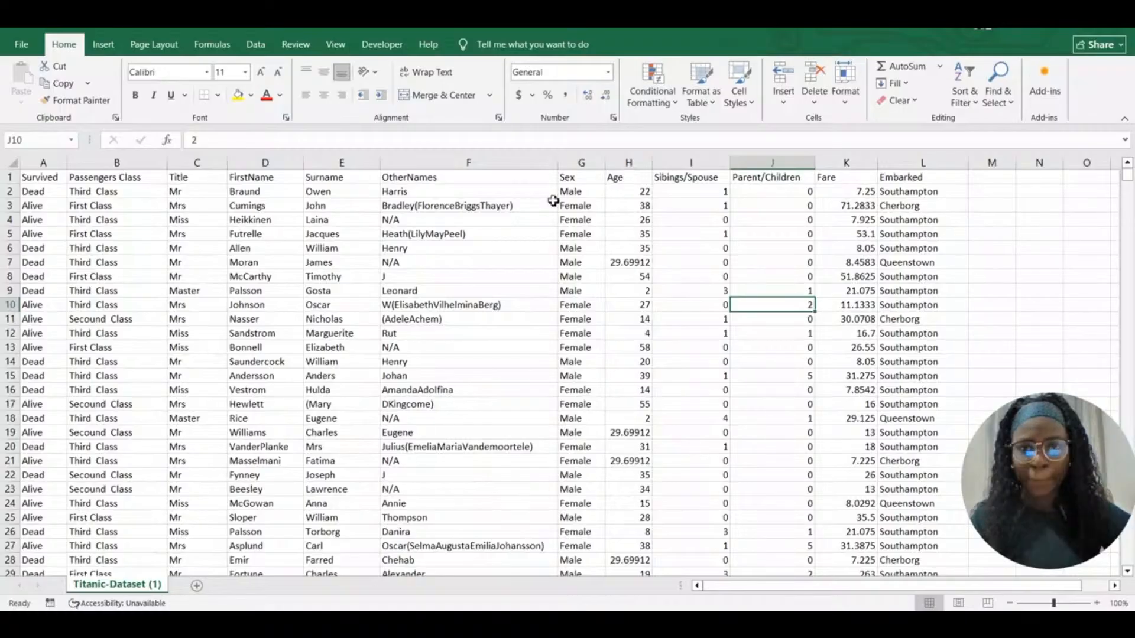
# Review the table by selecting all the data, then the Title and Survived columns
pyautogui.hotkey('ctrl', 'Home')
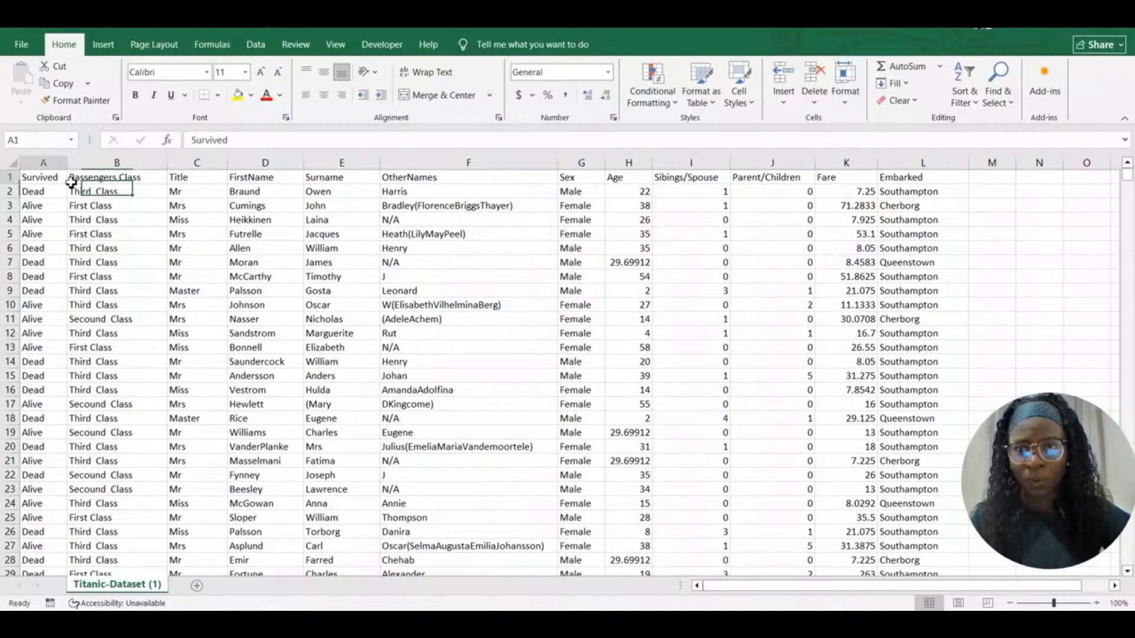
pyautogui.click(95, 205)
pyautogui.hotkey('ctrl', 'a')
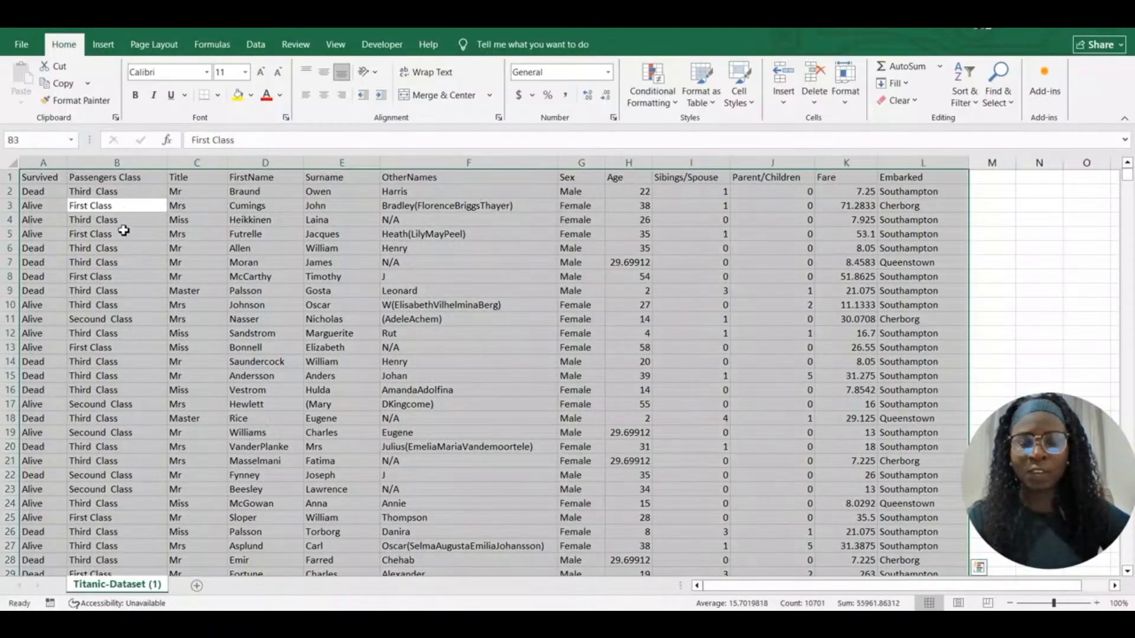
pyautogui.click(270, 293)
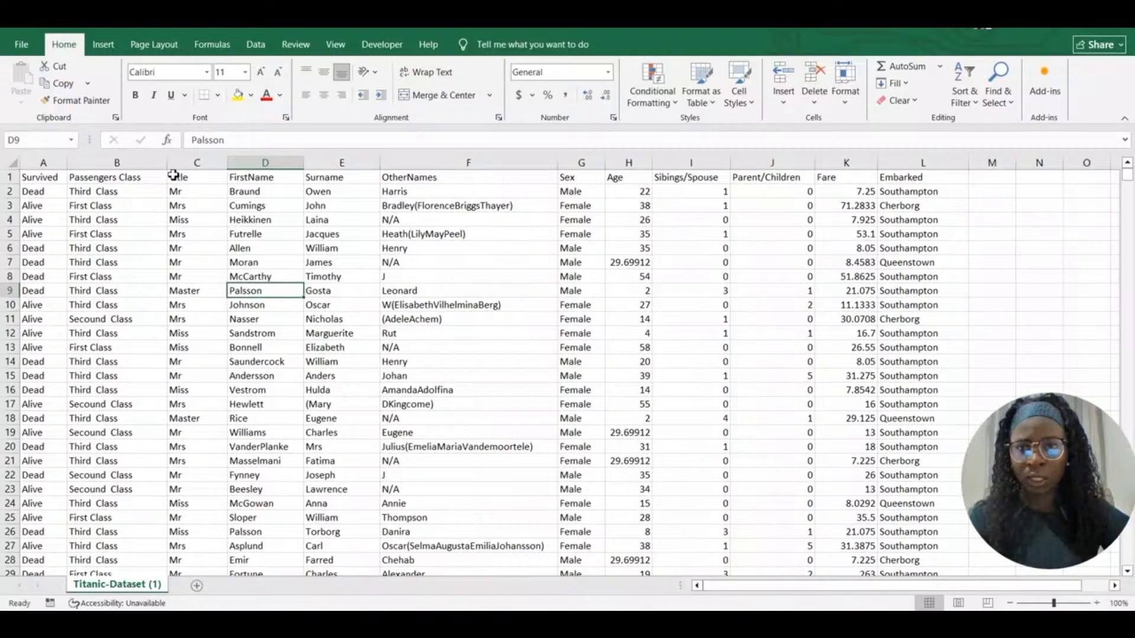
pyautogui.click(196, 162)
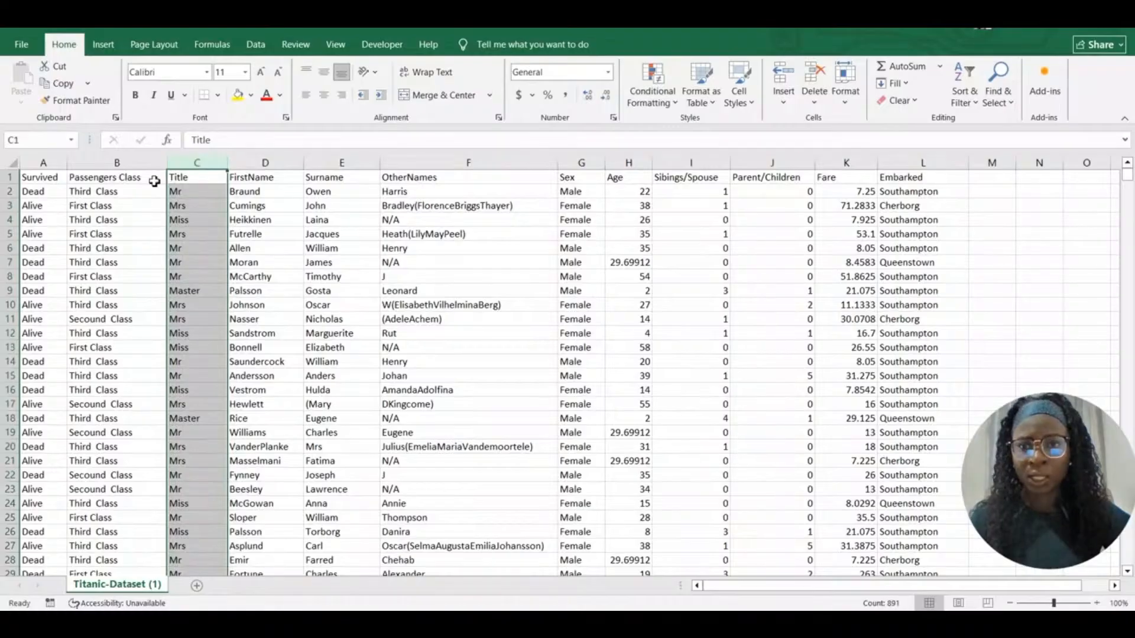
pyautogui.click(44, 162)
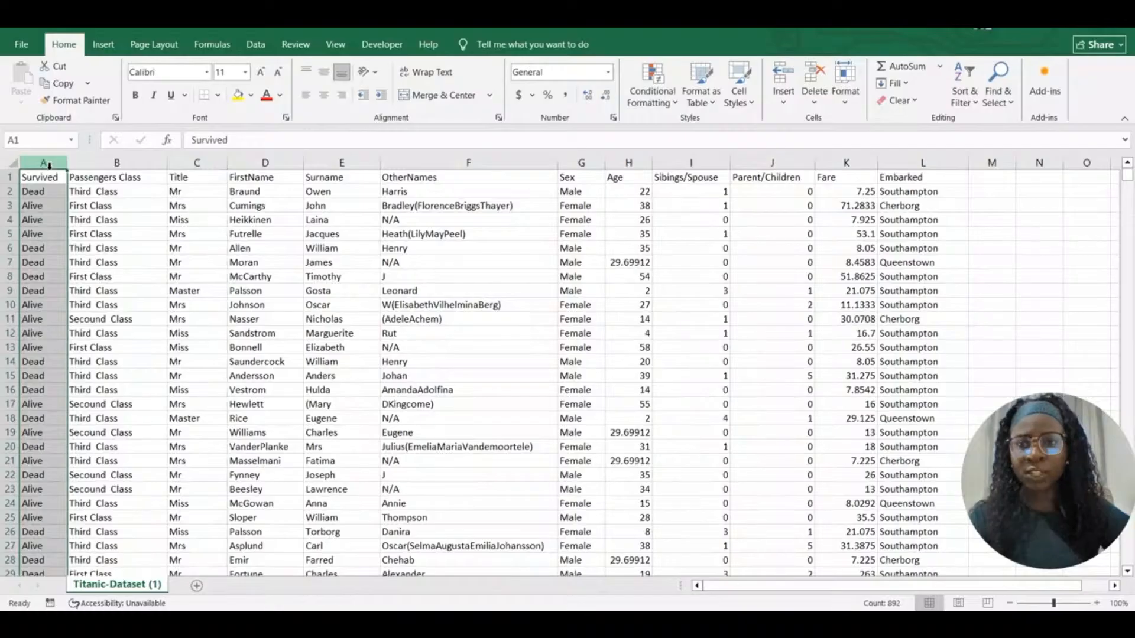
# Insert blank columns at the front until four empty columns precede Survived
pyautogui.rightClick(50, 165)
pyautogui.click(87, 295)
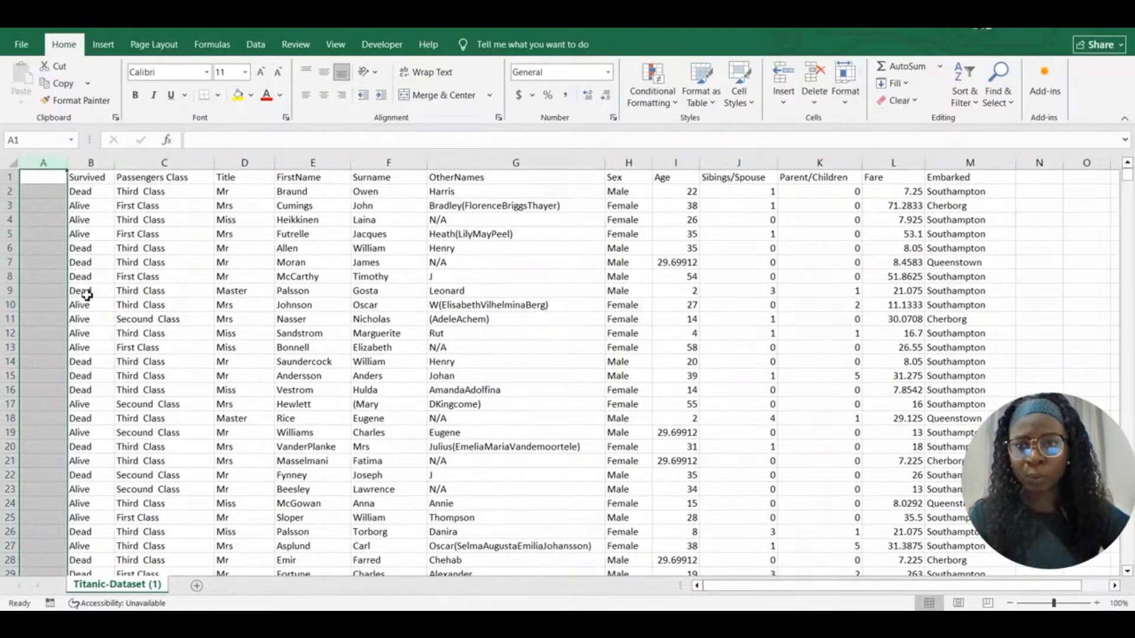
pyautogui.rightClick(90, 164)
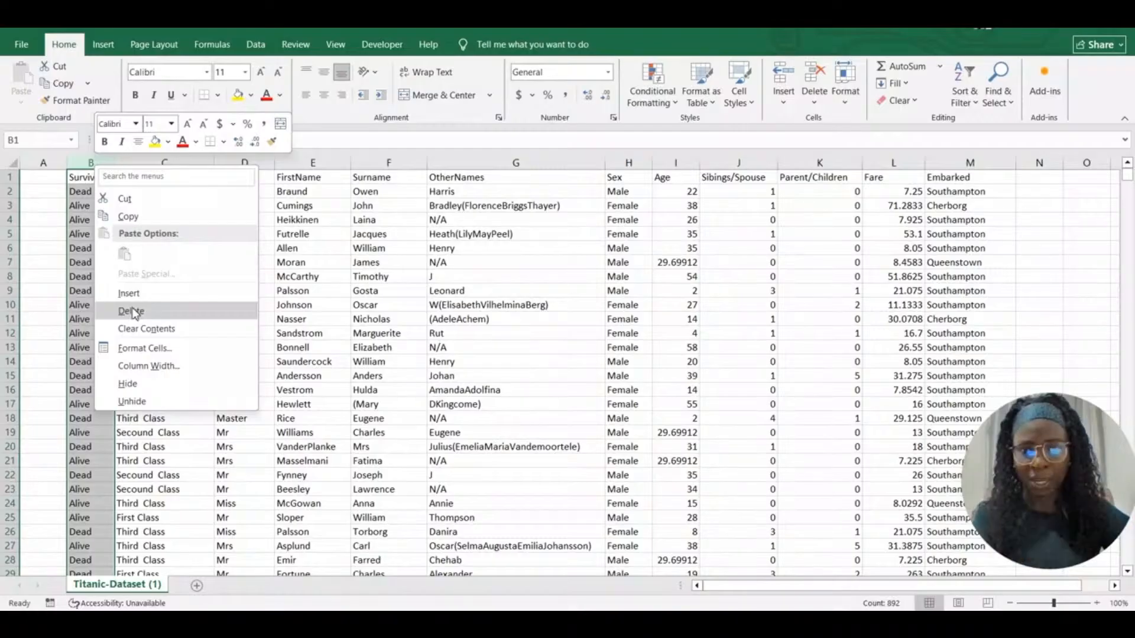
pyautogui.click(129, 293)
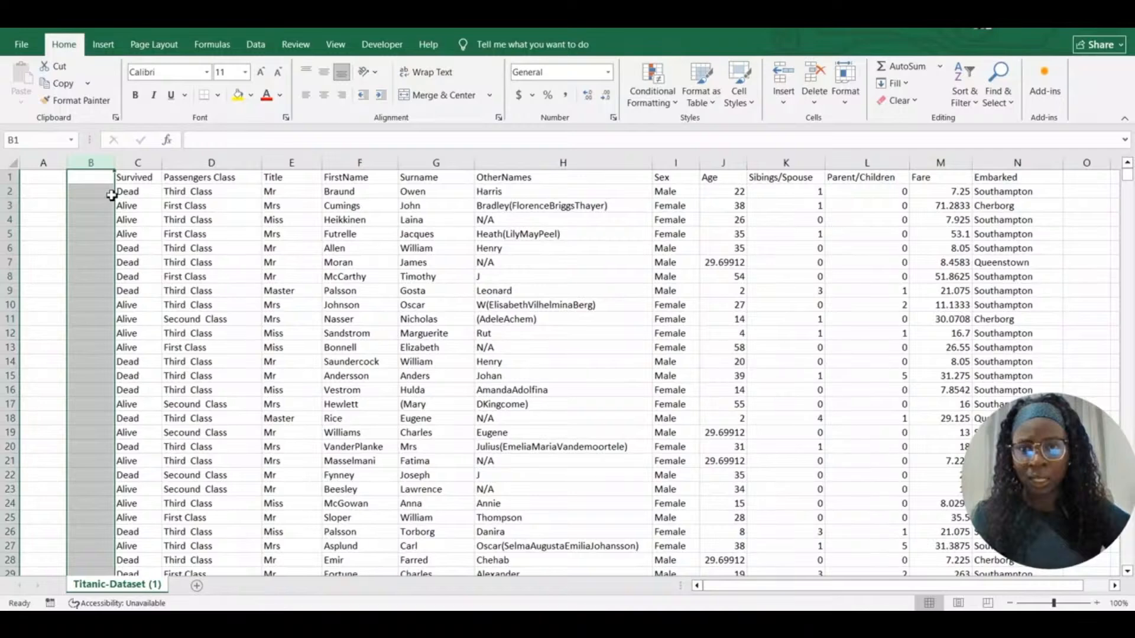
pyautogui.rightClick(107, 164)
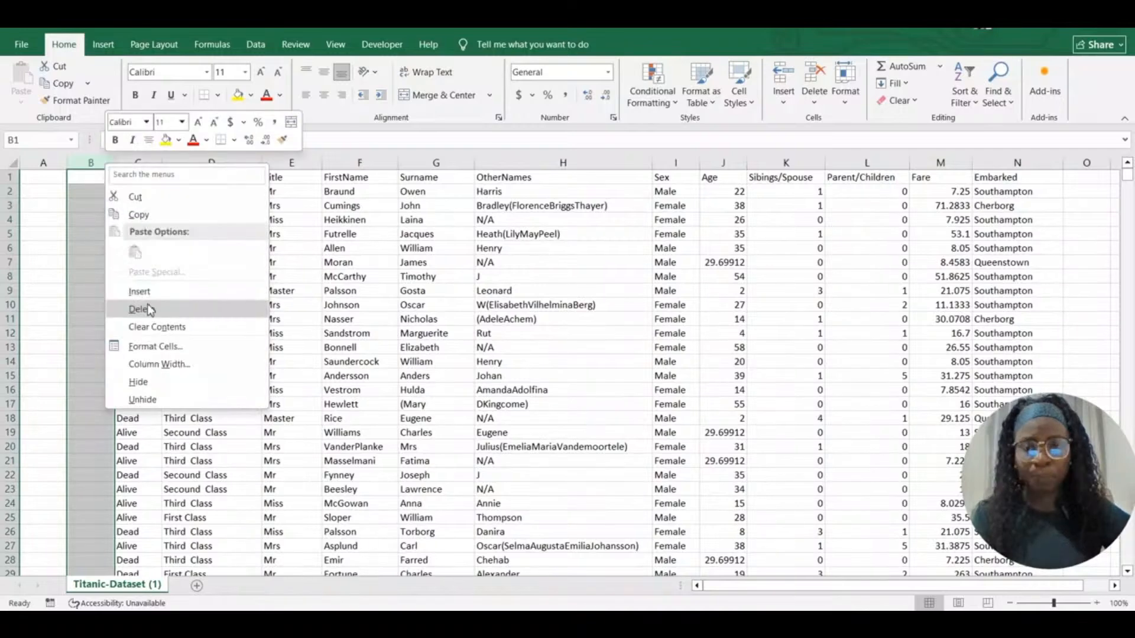
pyautogui.click(153, 294)
# Select the four name columns, Title through OtherNames
pyautogui.click(192, 278)
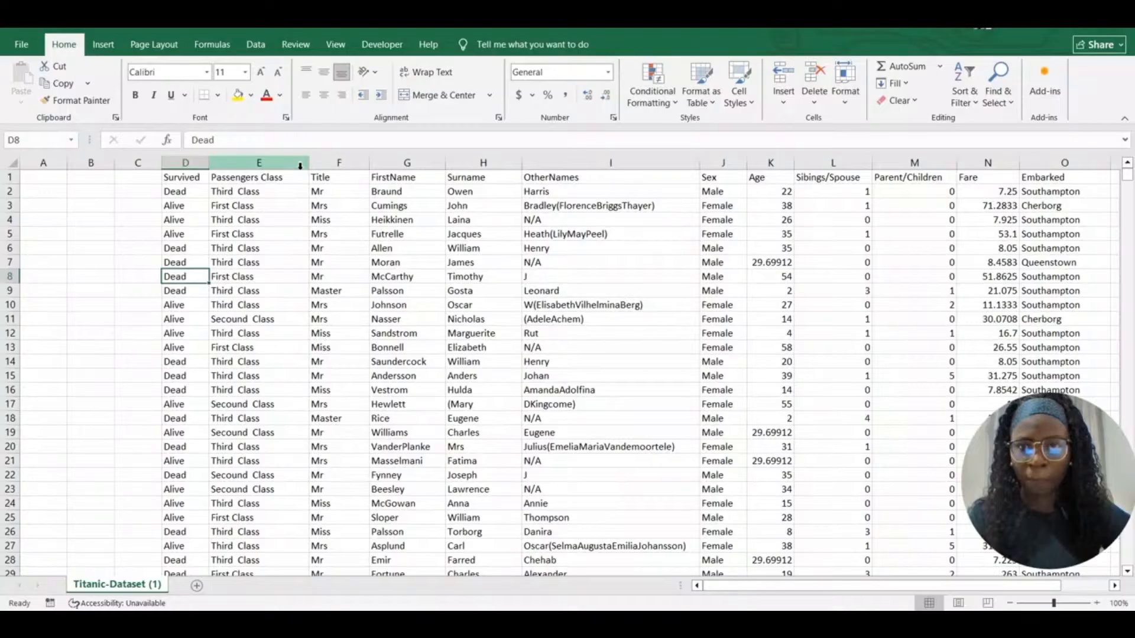
pyautogui.moveTo(322, 163); pyautogui.dragTo(608, 178)
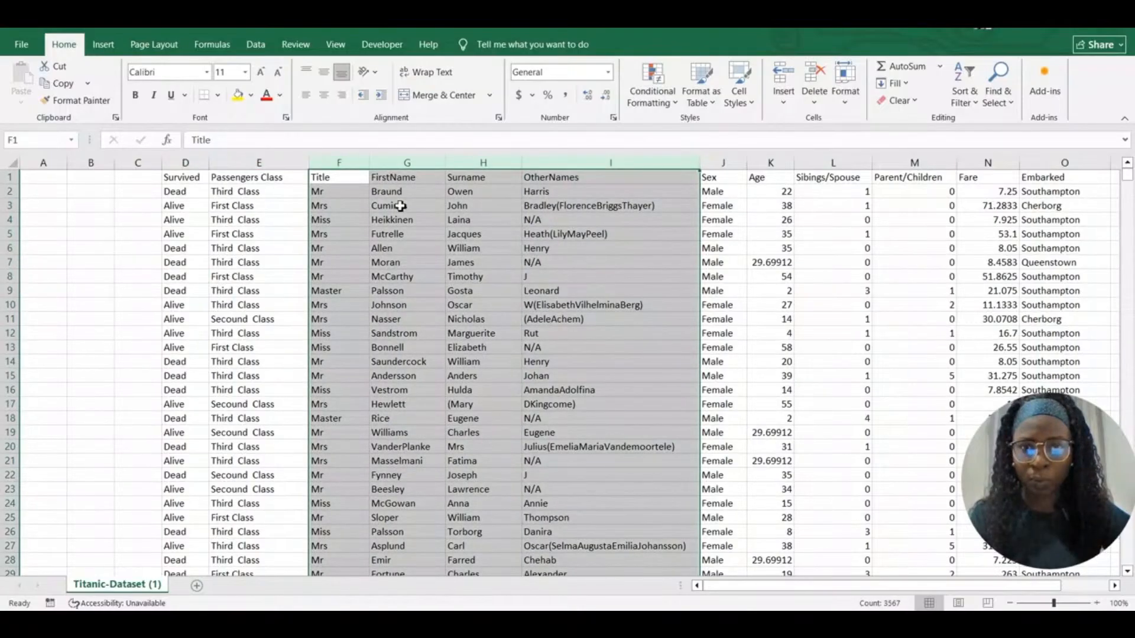
pyautogui.rightClick(186, 166)
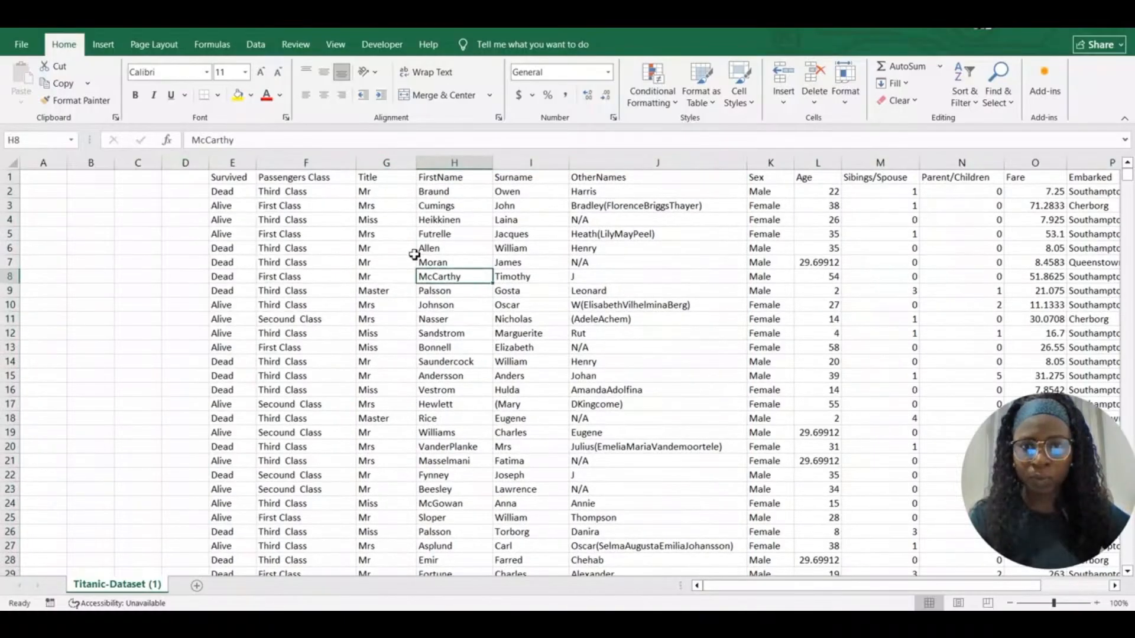
# Move the Title, FirstName, Surname and OtherNames columns into columns A to D
pyautogui.moveTo(386, 162); pyautogui.dragTo(609, 164)
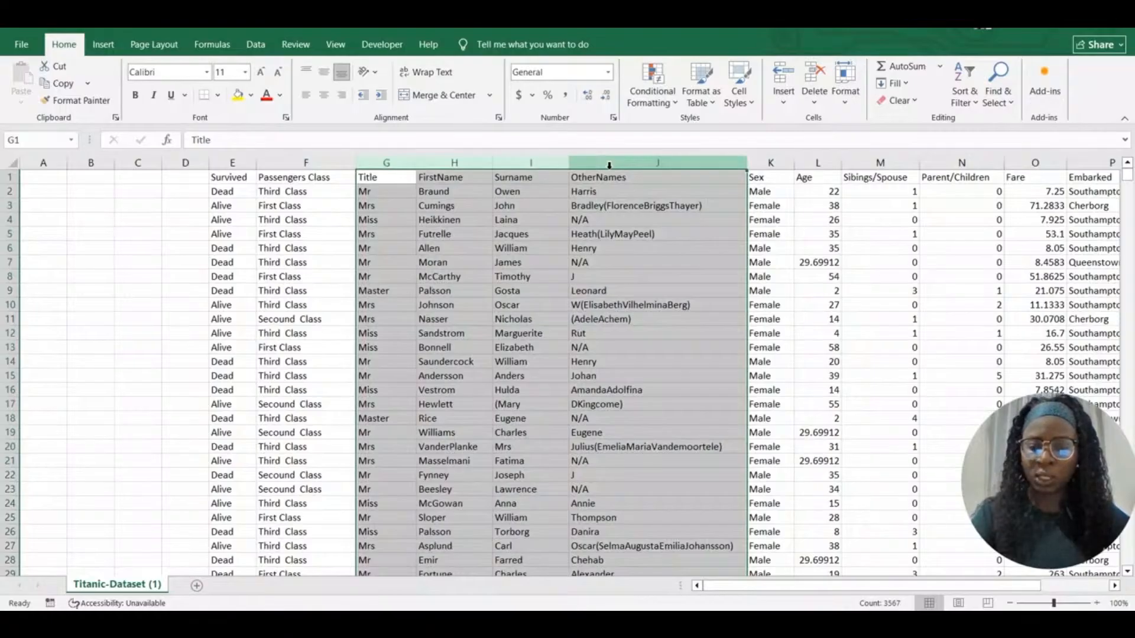
pyautogui.hotkey('ctrl', 'c')
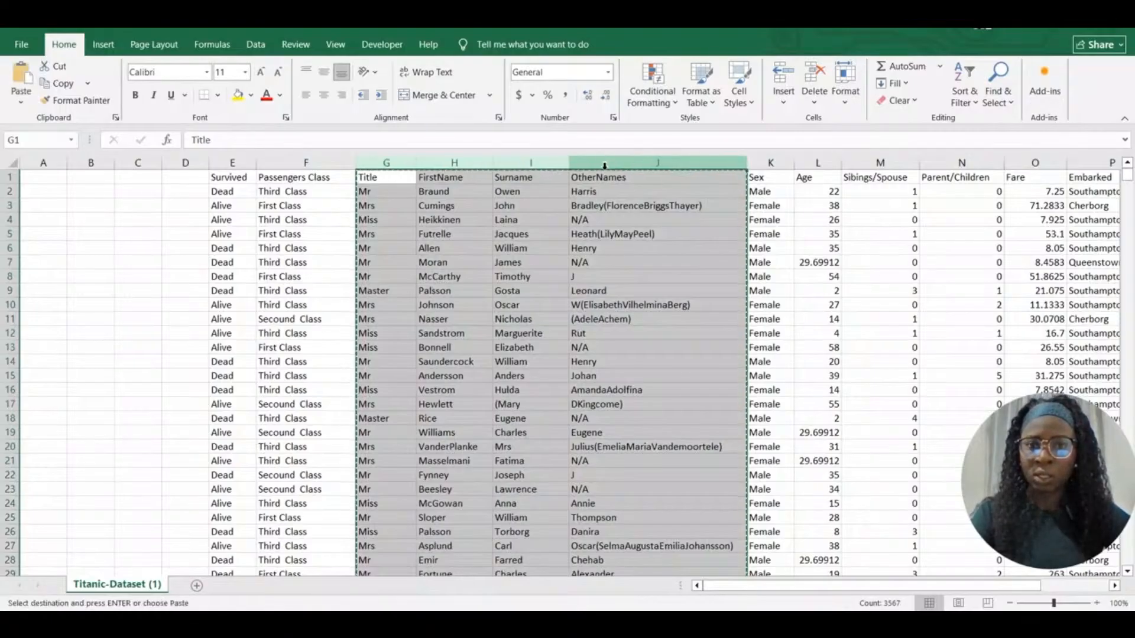
pyautogui.click(41, 178)
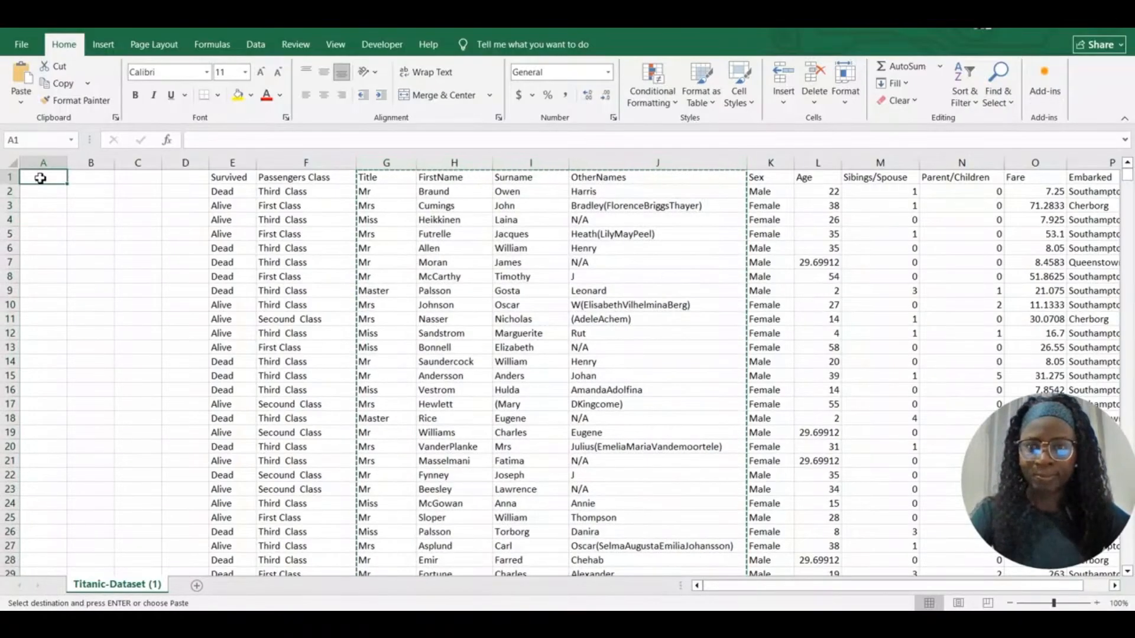
pyautogui.hotkey('ctrl', 'v')
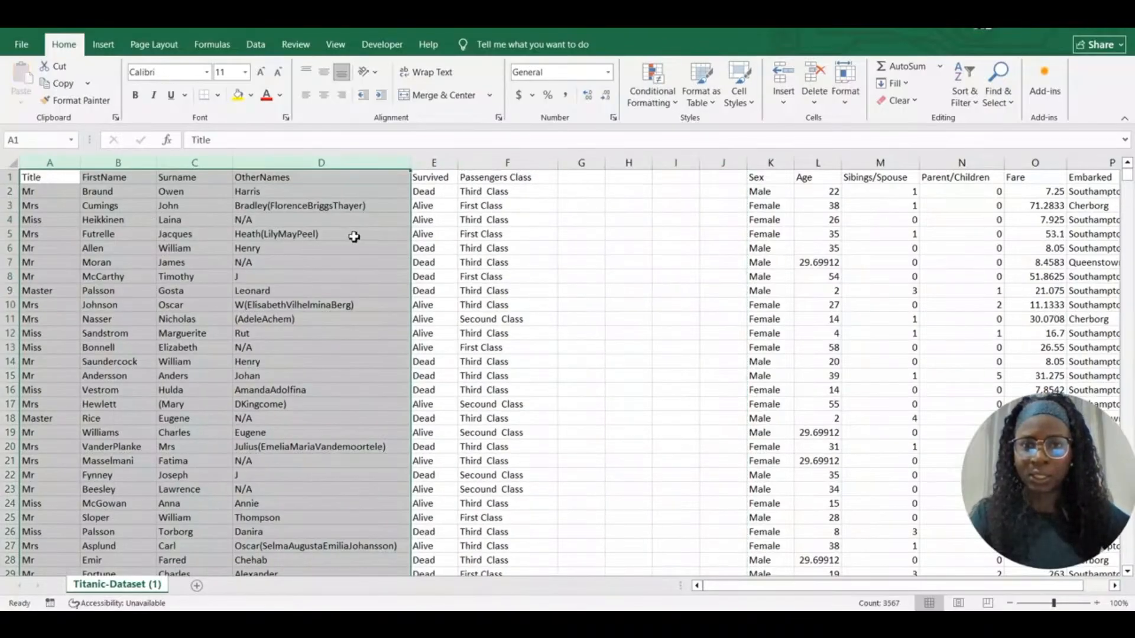
# Delete the four empty columns left at column G so Survived follows OtherNames
pyautogui.click(579, 218)
pyautogui.click(581, 163)
pyautogui.rightClick(581, 162)
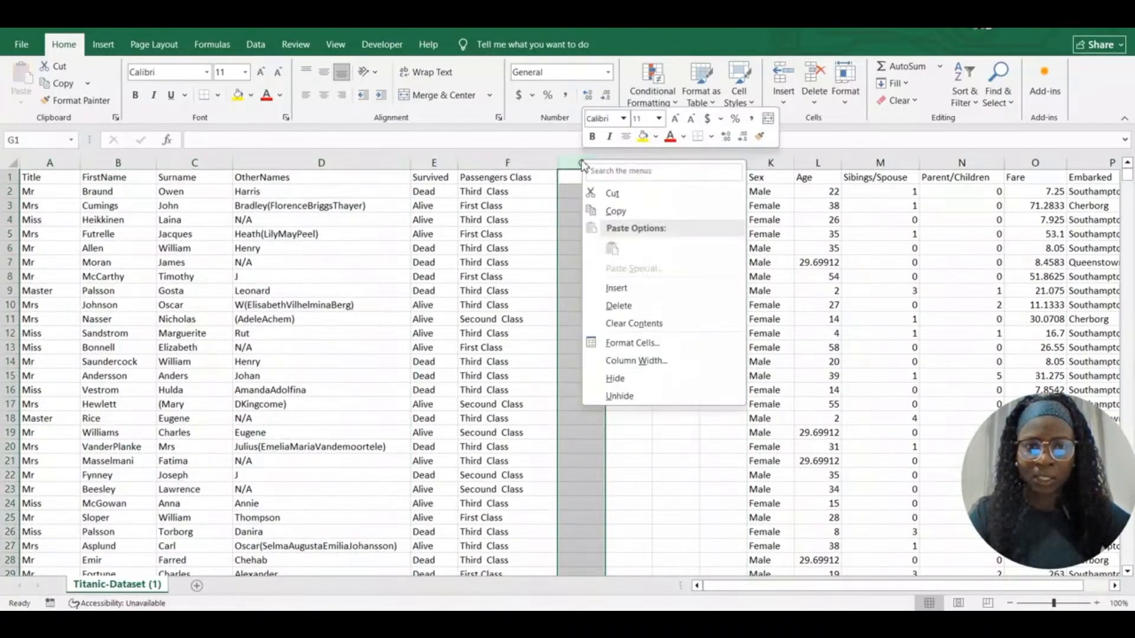
pyautogui.click(617, 305)
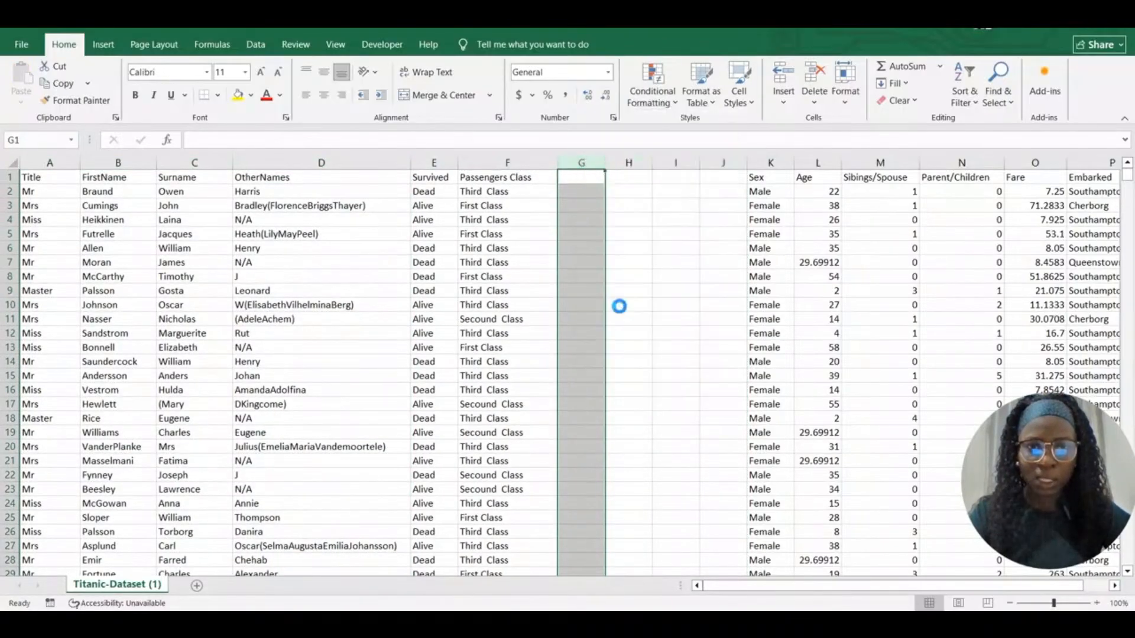
pyautogui.rightClick(577, 162)
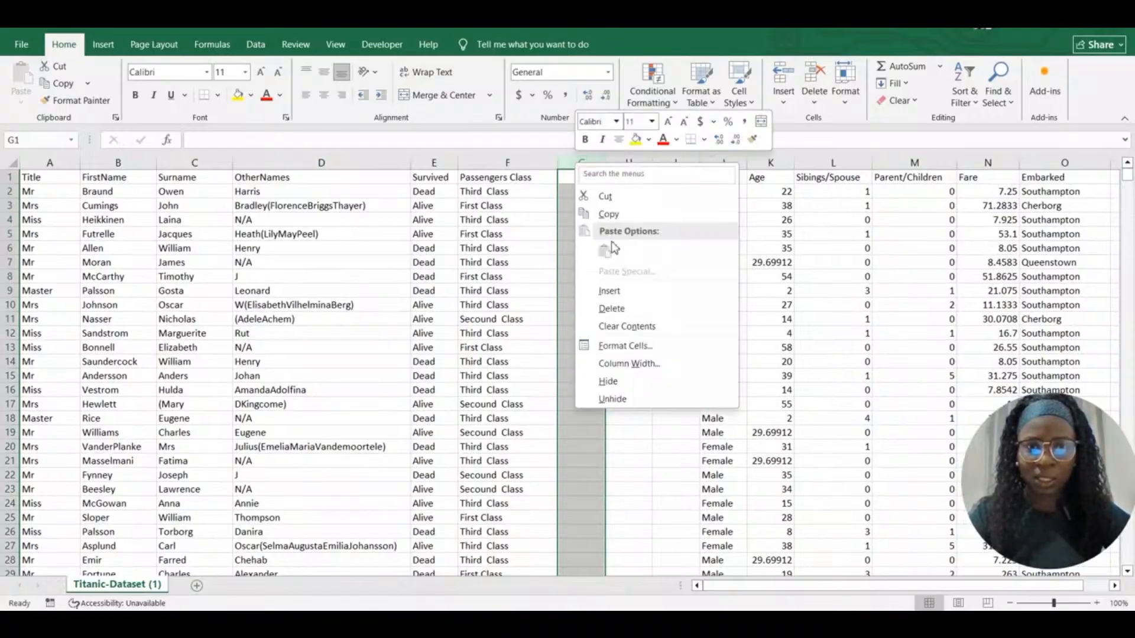
pyautogui.click(620, 310)
pyautogui.rightClick(579, 164)
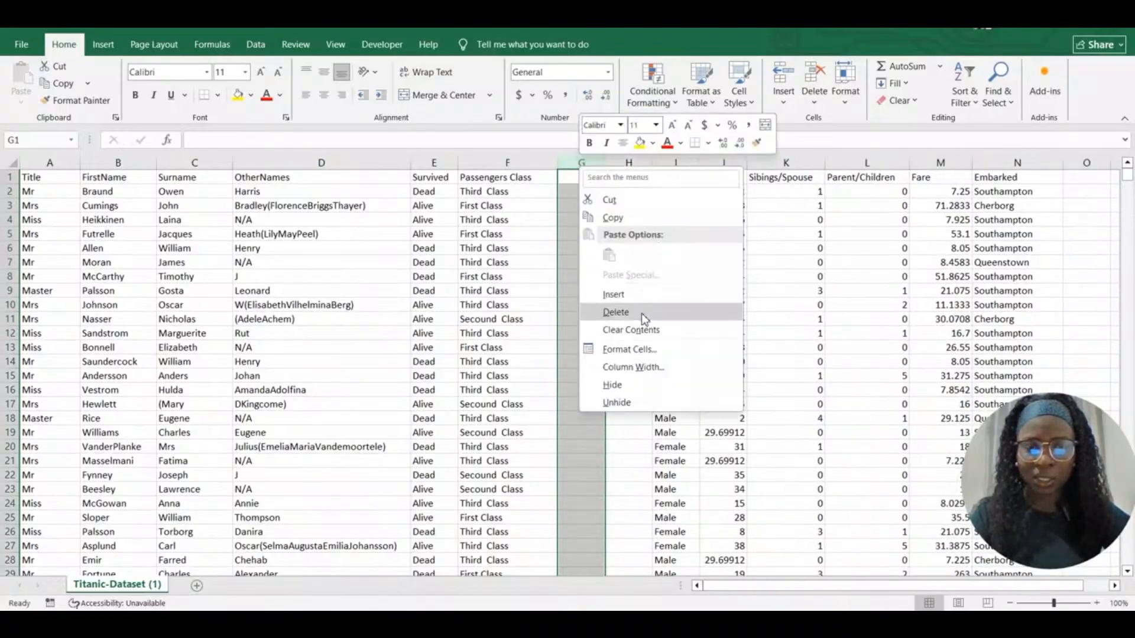
pyautogui.click(639, 309)
pyautogui.rightClick(581, 177)
pyautogui.click(617, 309)
pyautogui.click(544, 277)
pyautogui.click(103, 248)
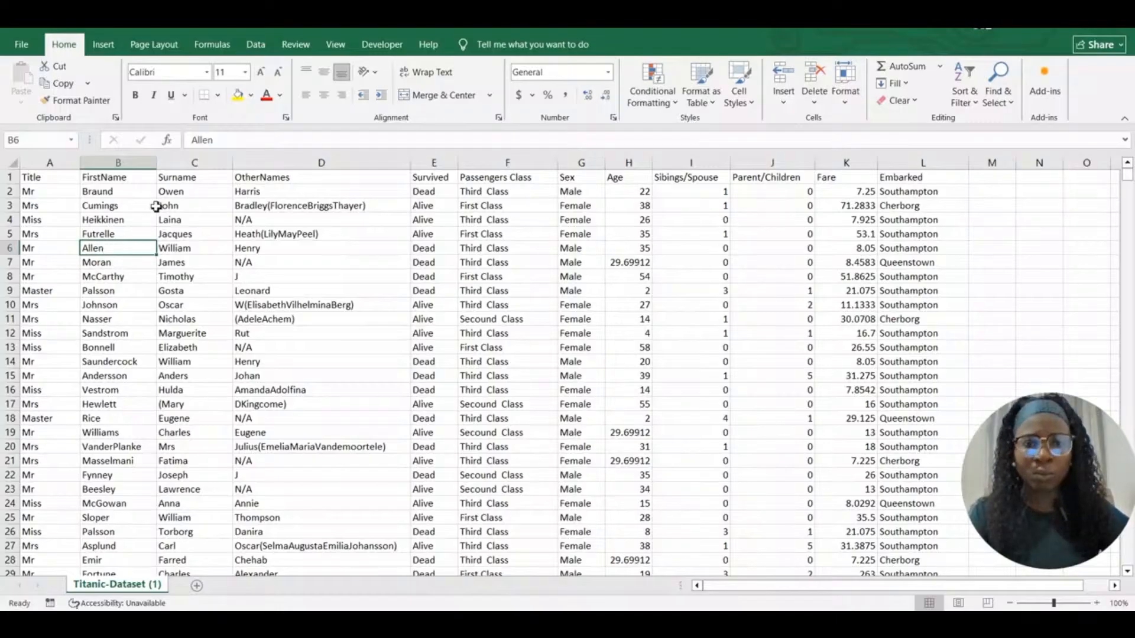
# Replace the Sex header in cell G1 with Gender
pyautogui.doubleClick(579, 178)
pyautogui.press('BackSpace')
pyautogui.press('BackSpace')
pyautogui.press('BackSpace')
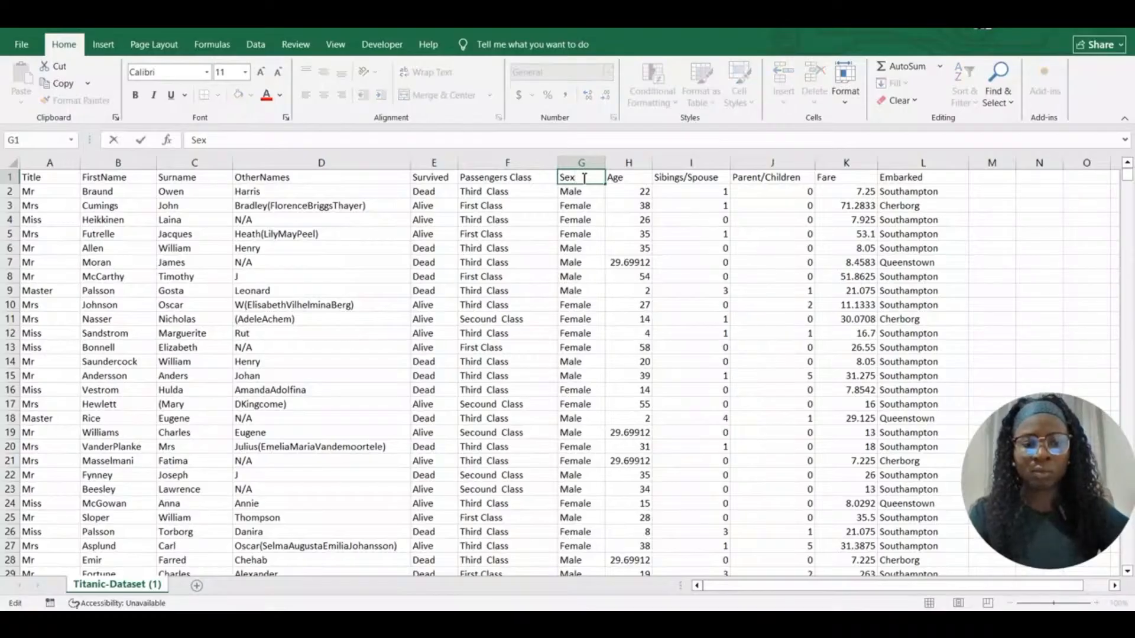
pyautogui.write('G')
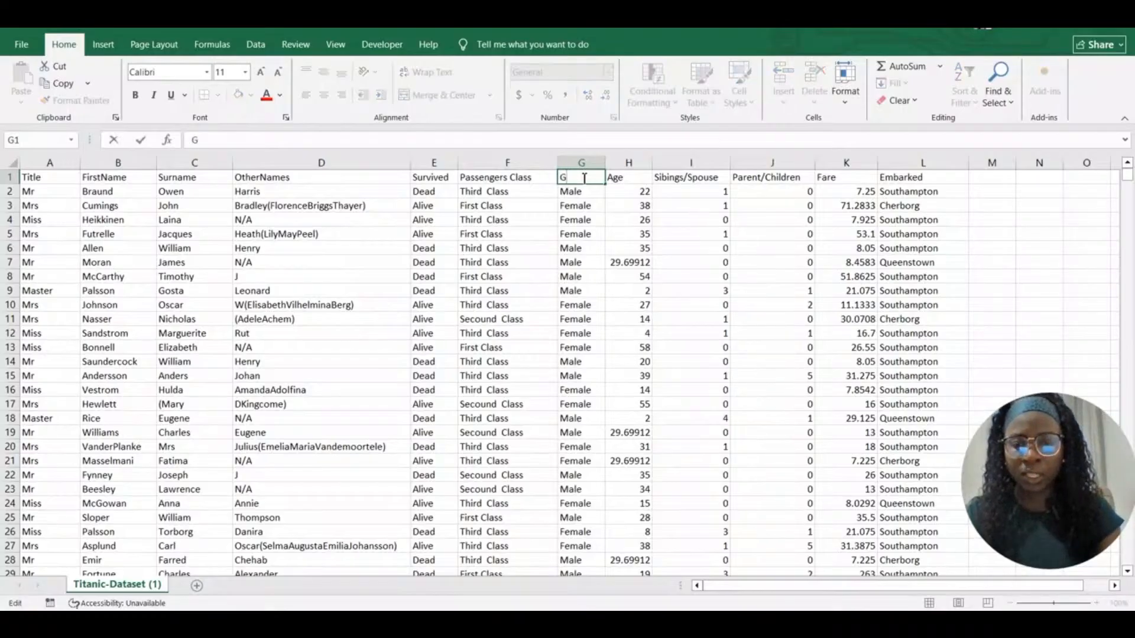
pyautogui.write('ender')
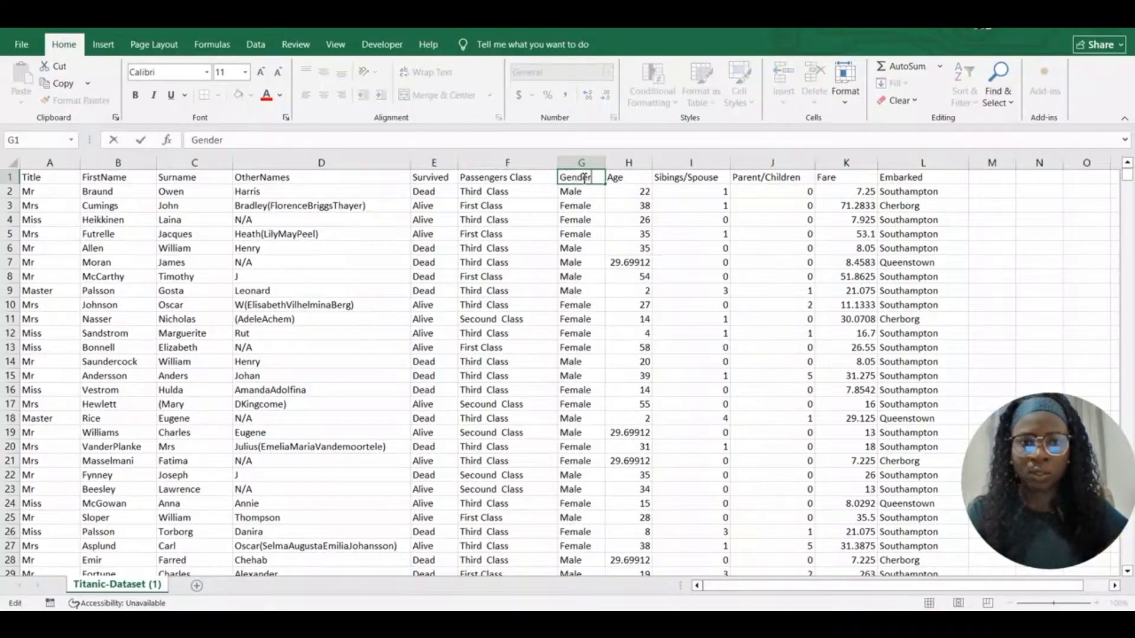
pyautogui.click(598, 232)
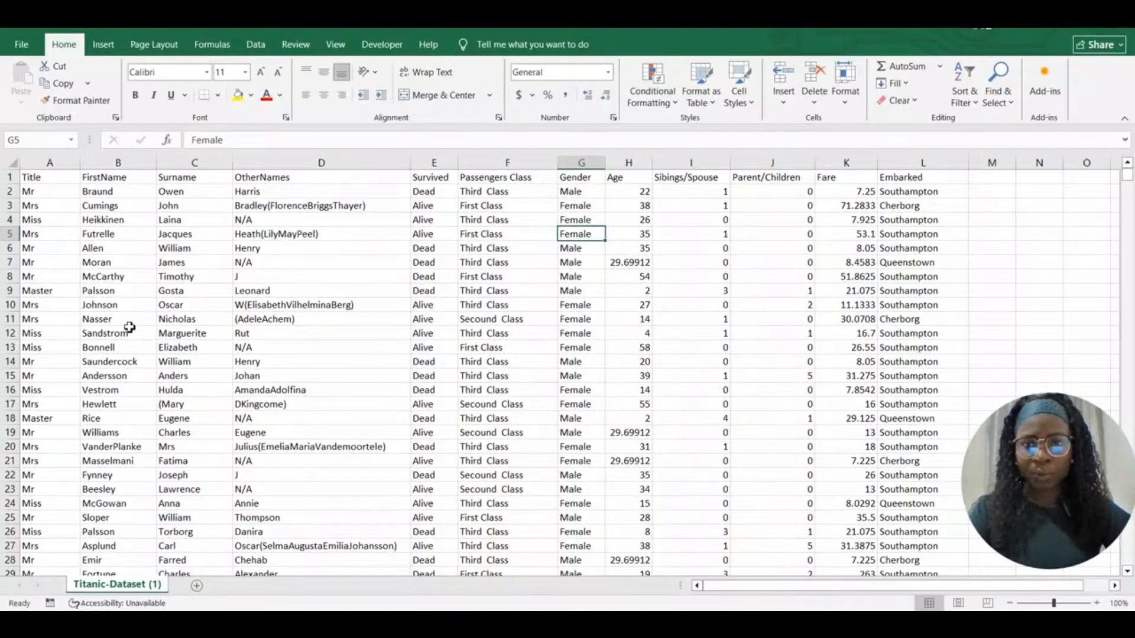
# Apply All Borders to the entire data range from A1
pyautogui.click(41, 182)
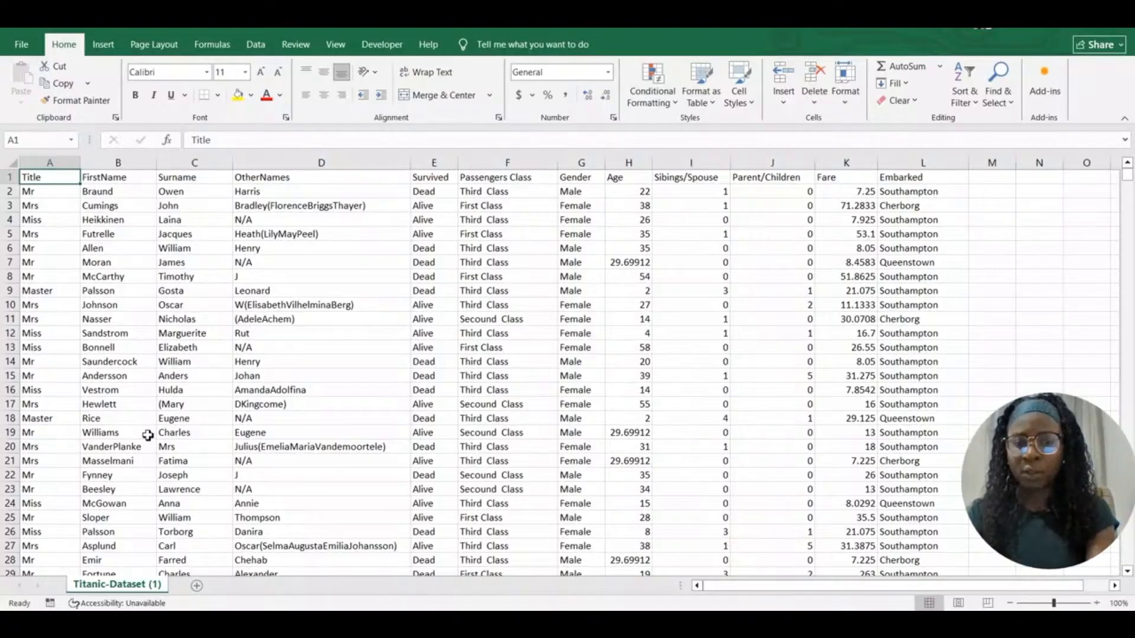
pyautogui.hotkey('ctrl', 'shift', 'End')
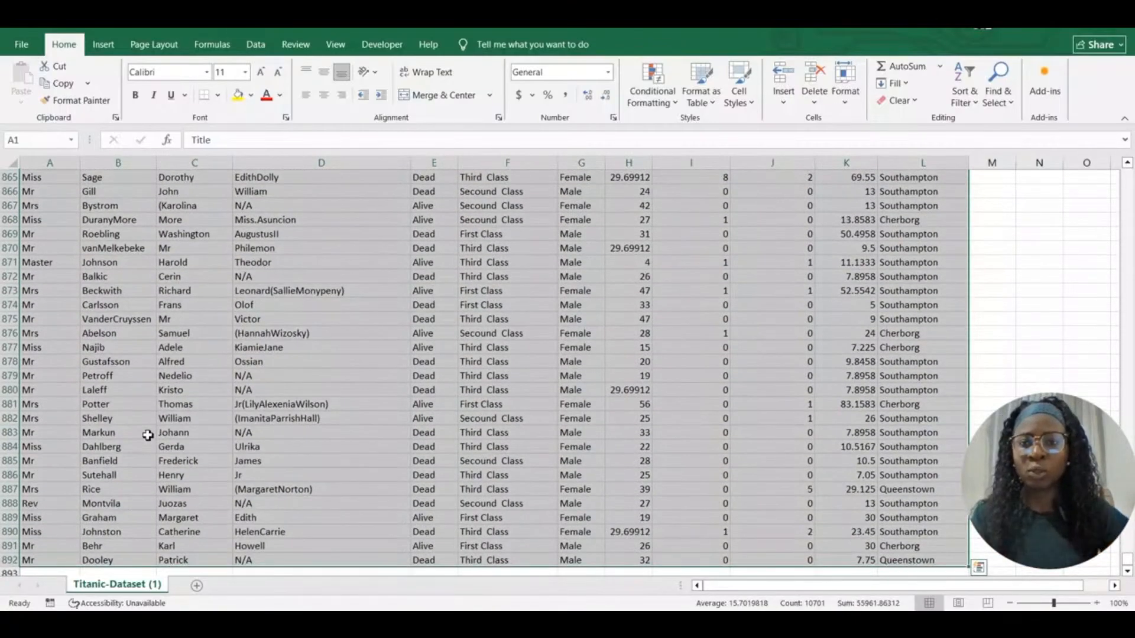
pyautogui.click(218, 96)
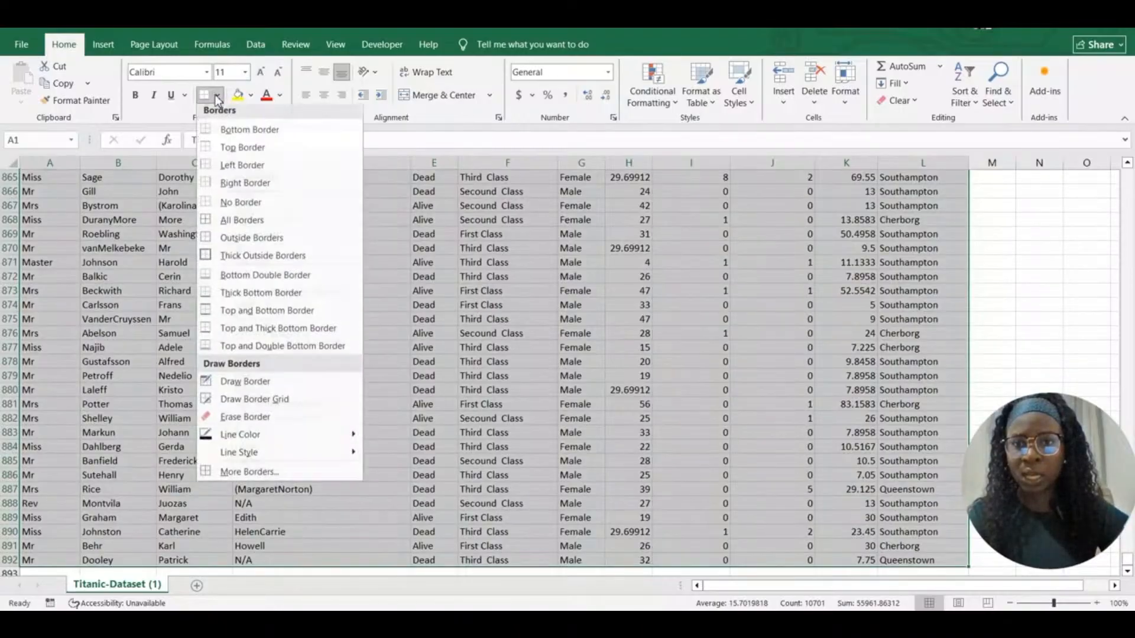
pyautogui.click(222, 223)
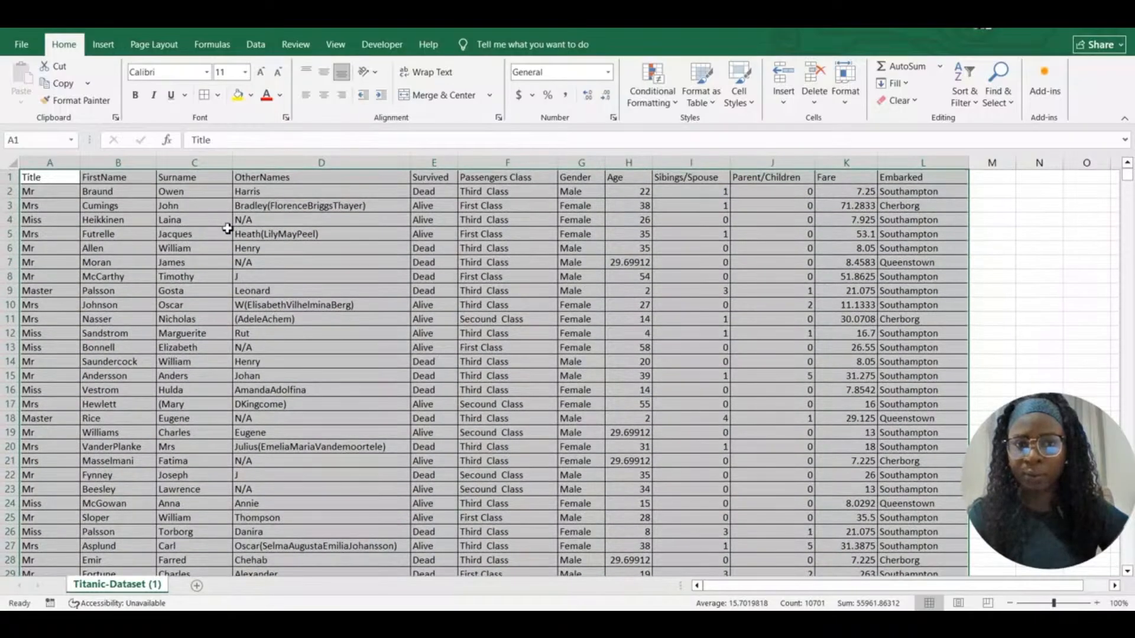
pyautogui.click(227, 229)
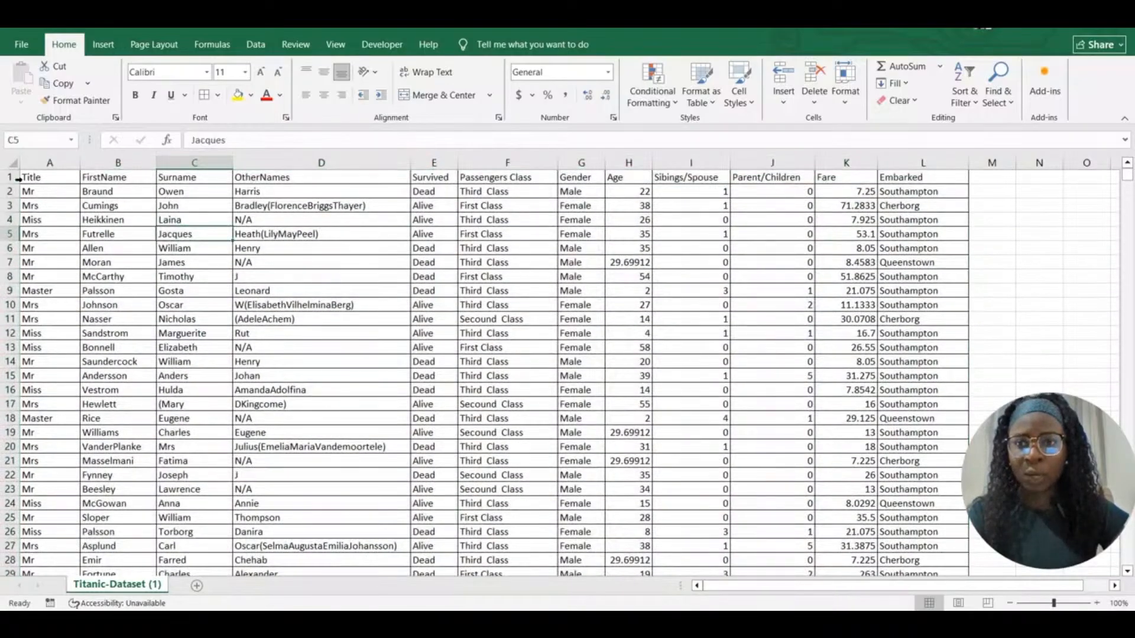
# Set the header row font size to 12 pt
pyautogui.moveTo(30, 178); pyautogui.dragTo(909, 174)
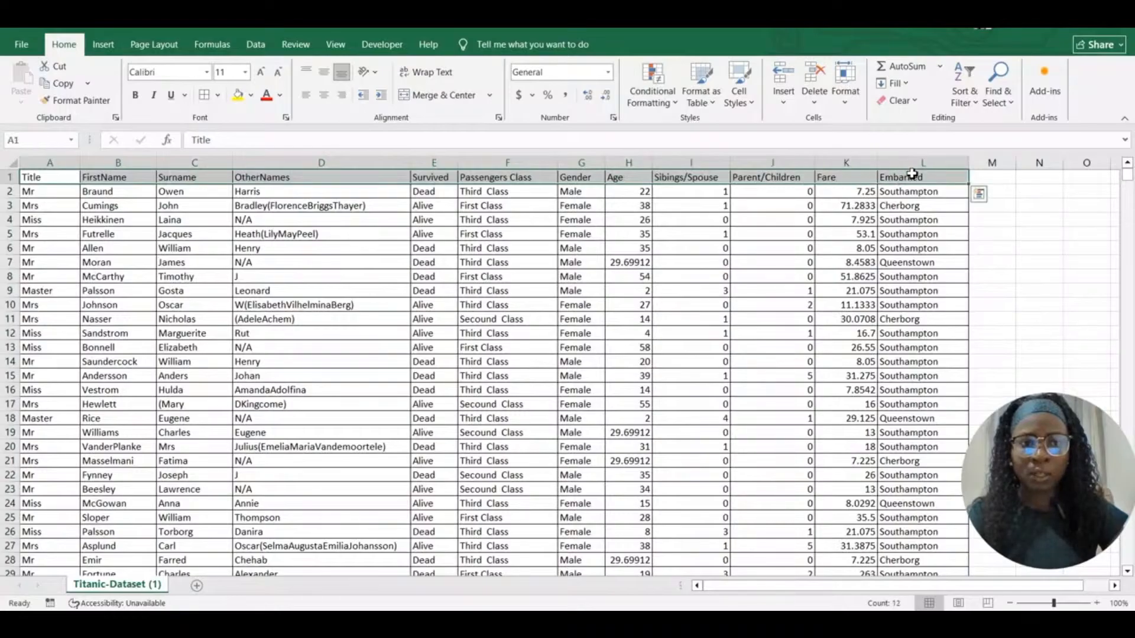
pyautogui.click(244, 72)
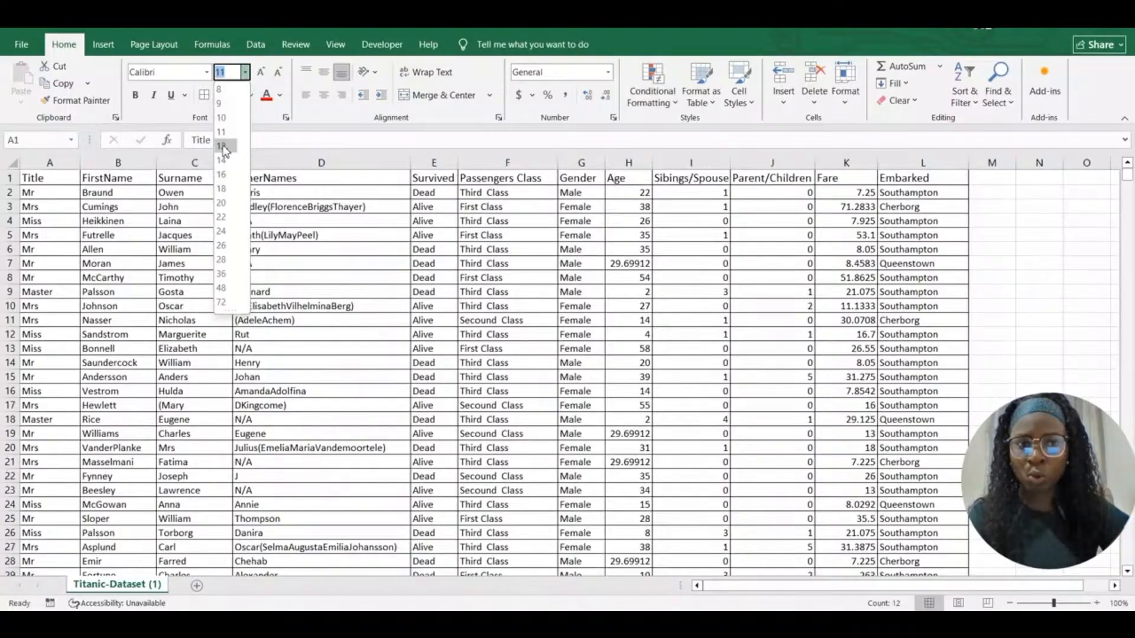
pyautogui.click(225, 147)
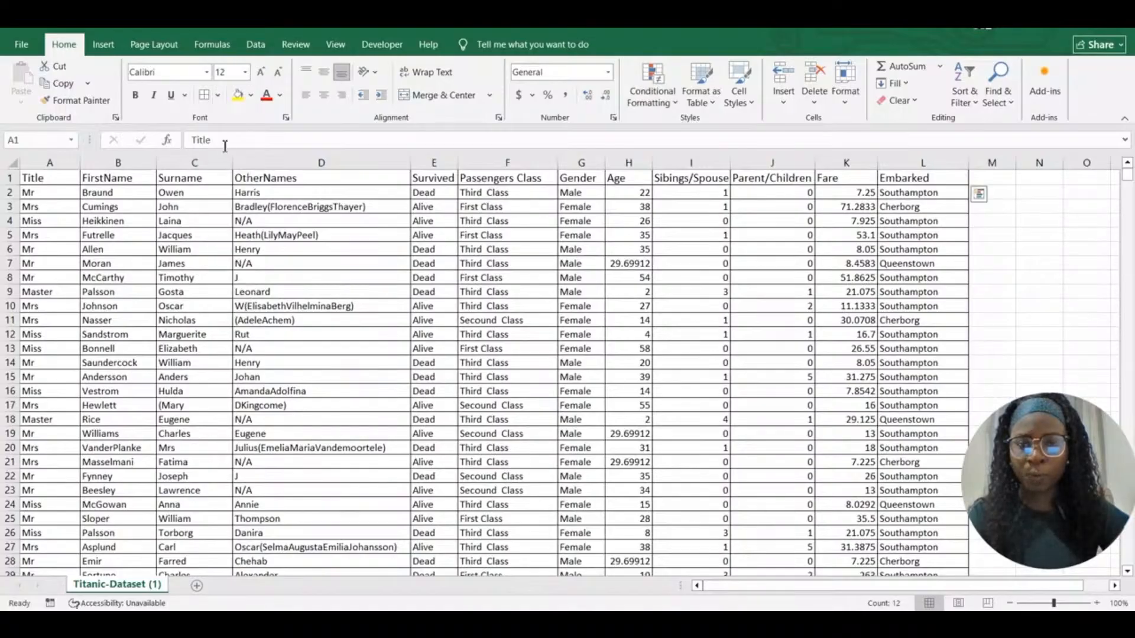
pyautogui.click(248, 277)
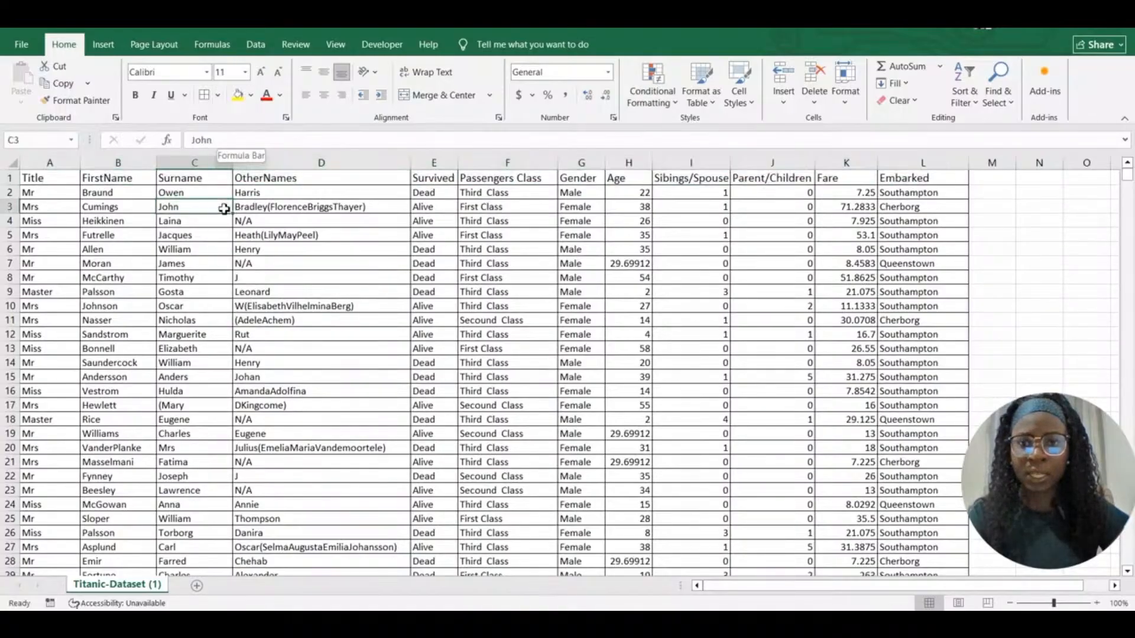
pyautogui.click(112, 47)
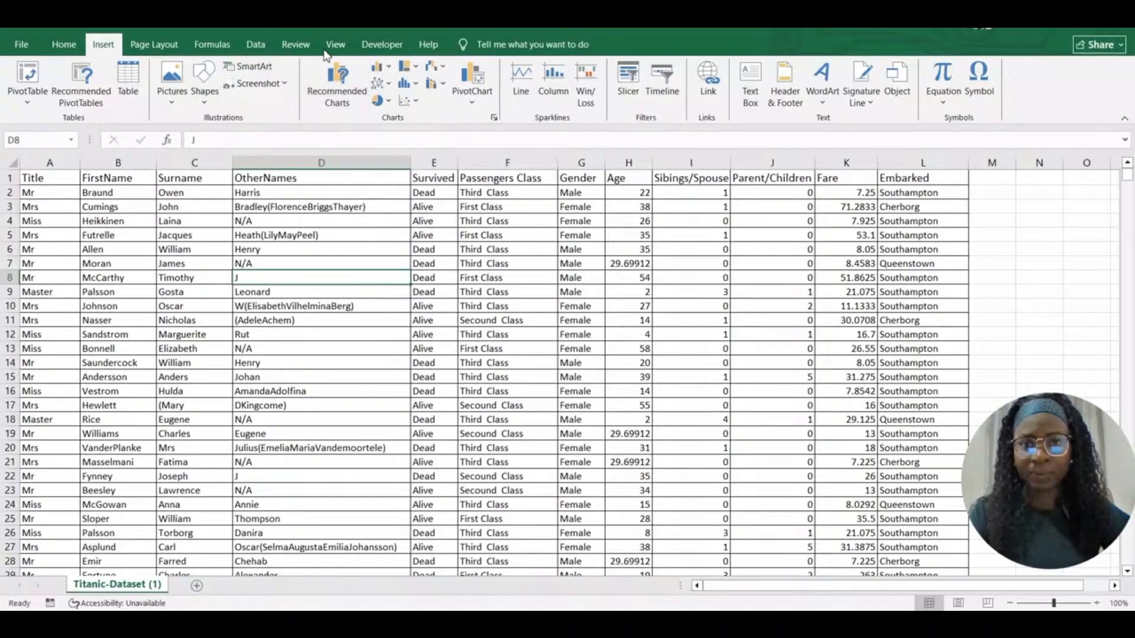
# Create a table over $A$1:$L$892 with 'My table has headers' checked
pyautogui.click(132, 85)
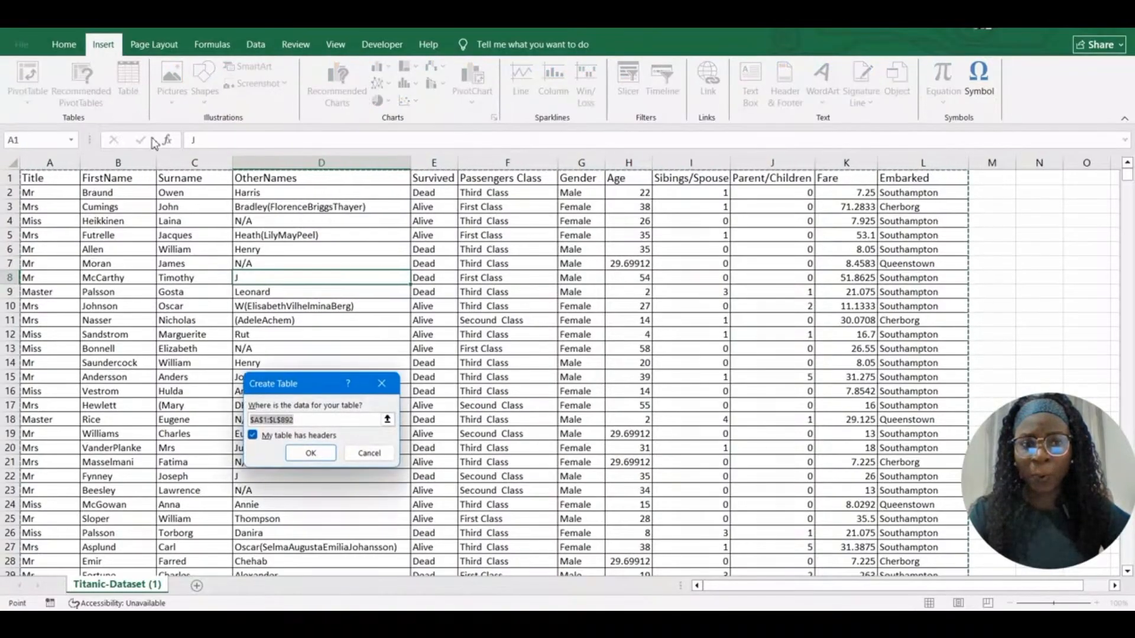
pyautogui.click(327, 454)
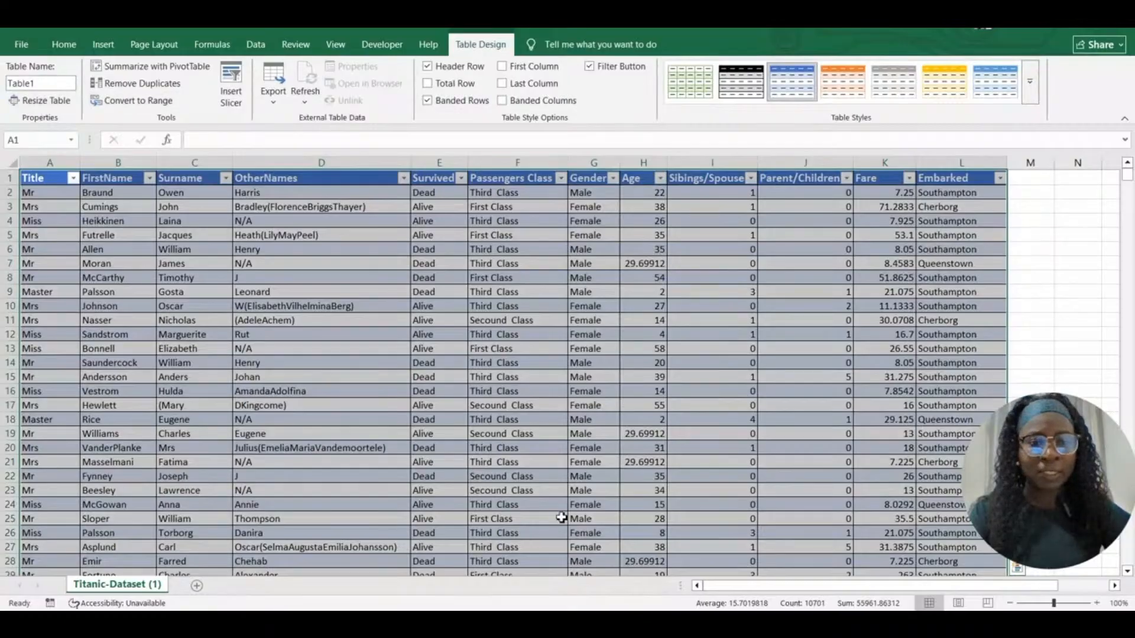
pyautogui.click(360, 348)
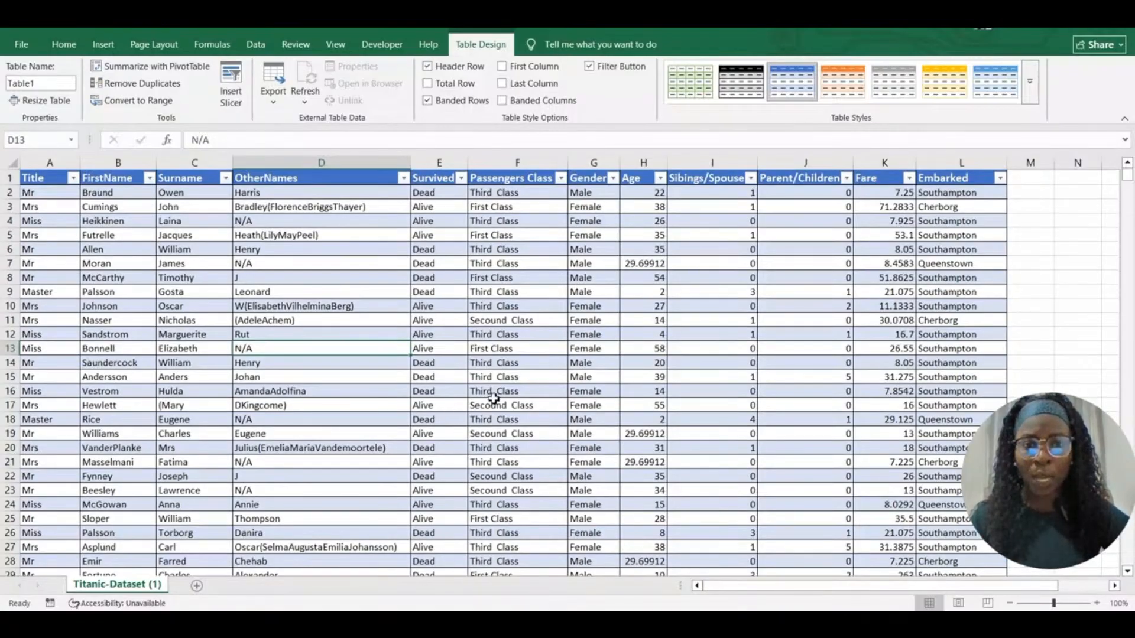
pyautogui.click(350, 261)
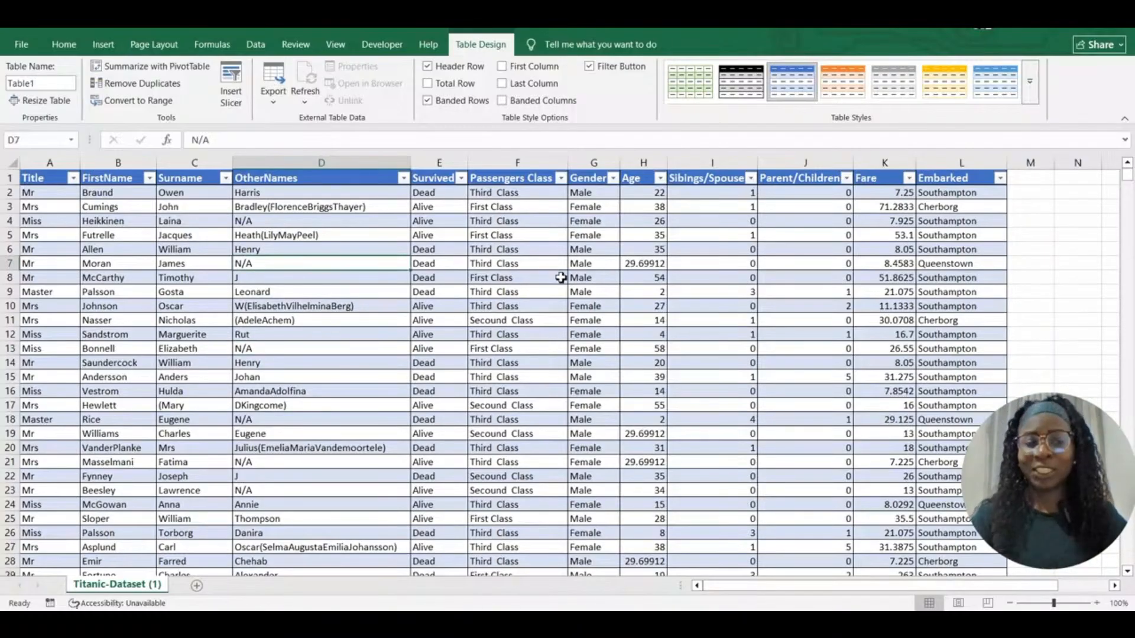